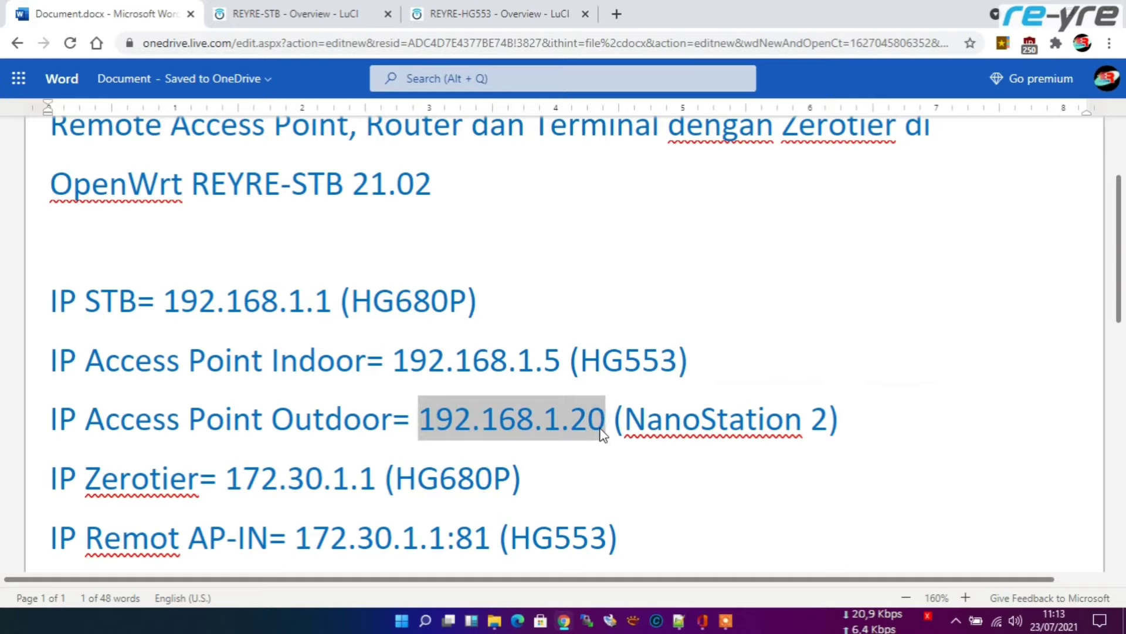
# Step: Open the NanoStation2's airOS page at 192.168.1.20 in a new tab
pyautogui.hotkey('ctrl', 'c')
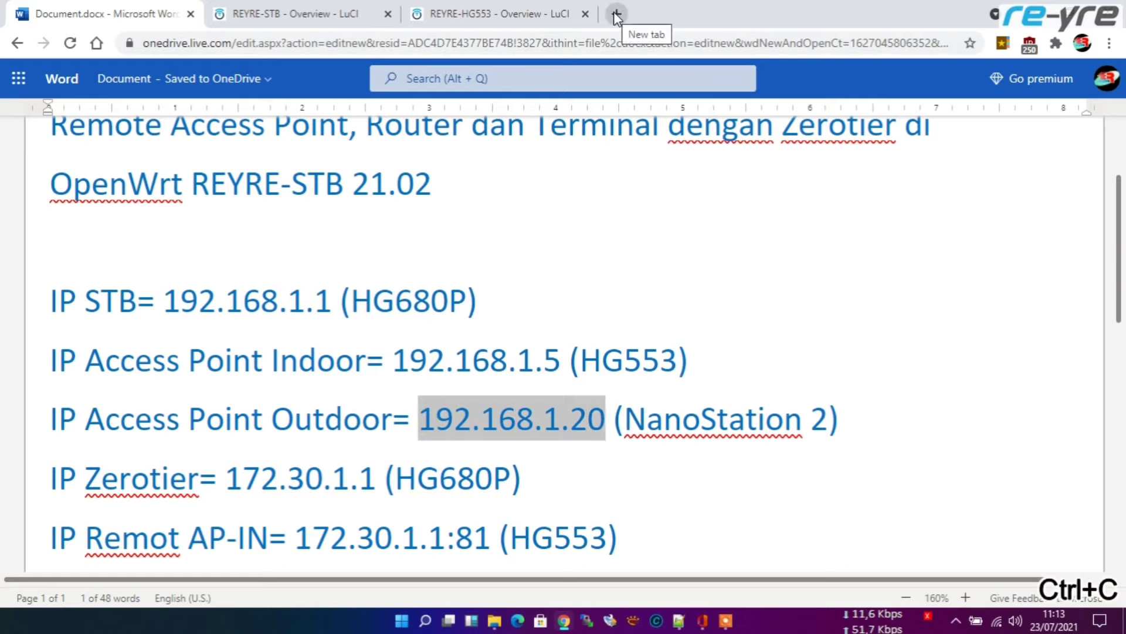
pyautogui.click(617, 14)
pyautogui.rightClick(613, 42)
pyautogui.click(677, 173)
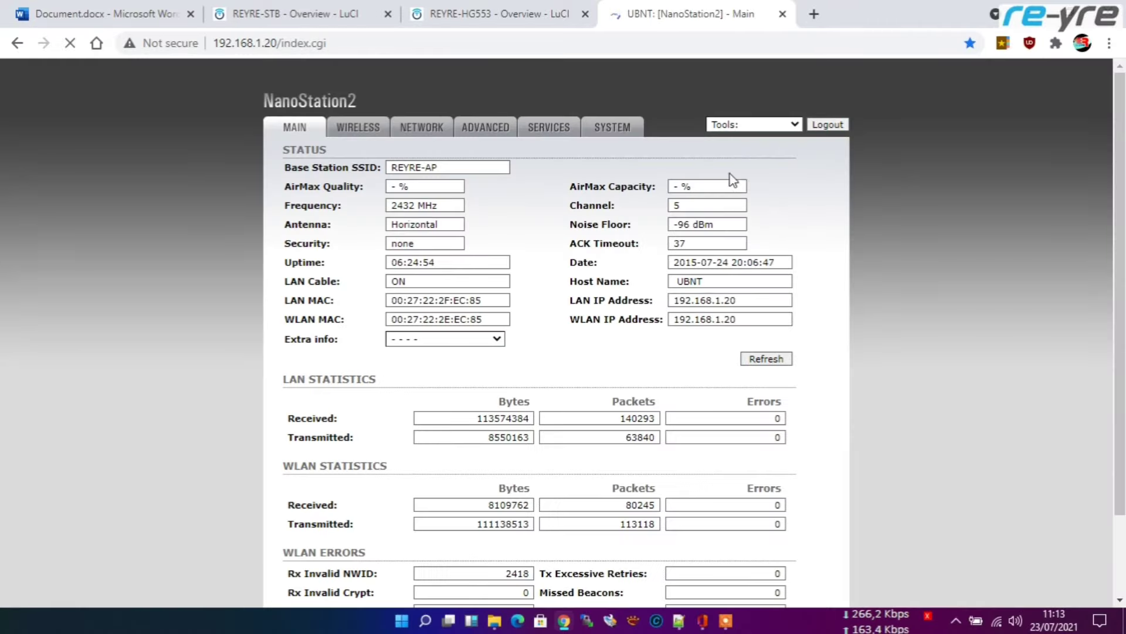
# Step: Review the NanoStation's network settings, then close the NanoStation and HG553 tabs
pyautogui.click(415, 131)
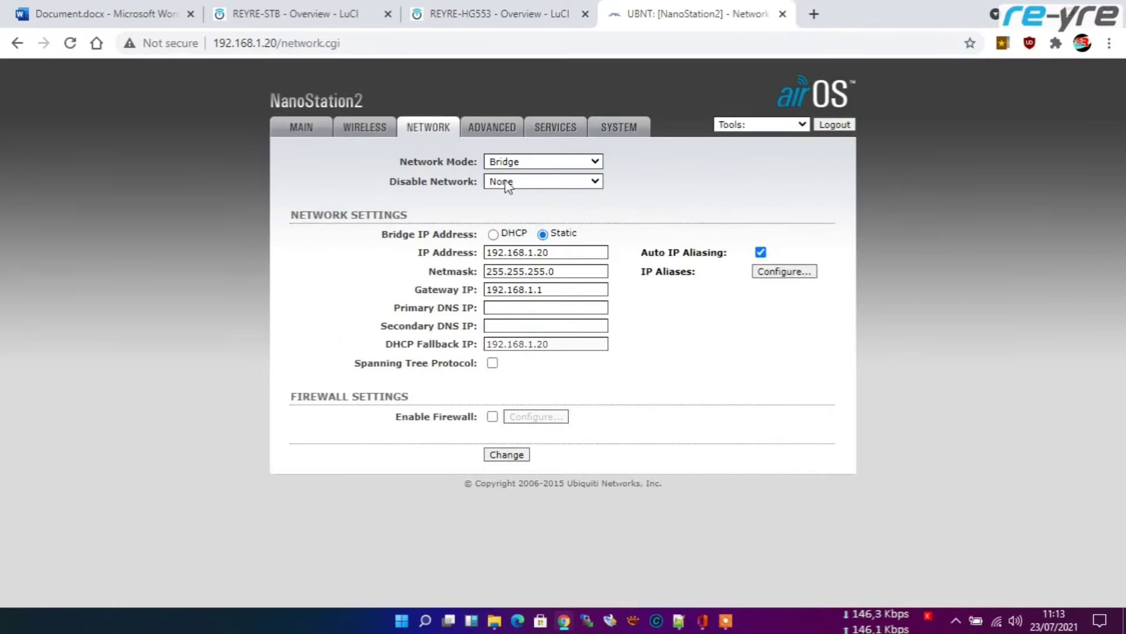
pyautogui.click(783, 14)
pyautogui.click(582, 14)
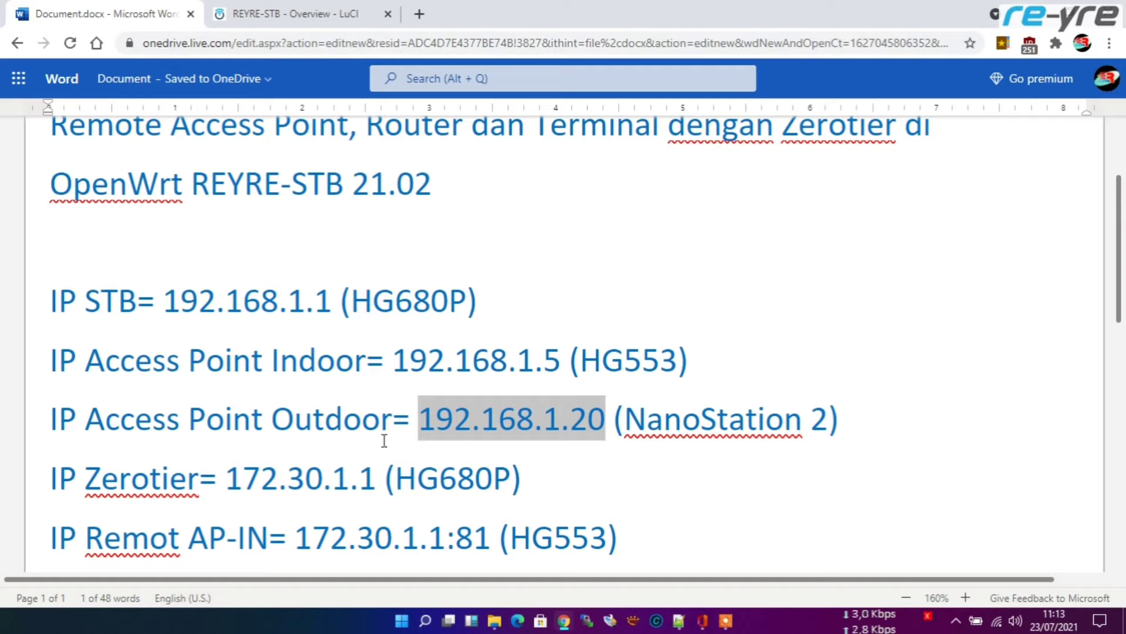
# Step: Delete 172.30.1.1 from both the Zerotier and Remot AP-IN lines of the IP list
pyautogui.moveTo(227, 476); pyautogui.dragTo(374, 474)
pyautogui.press('BackSpace')
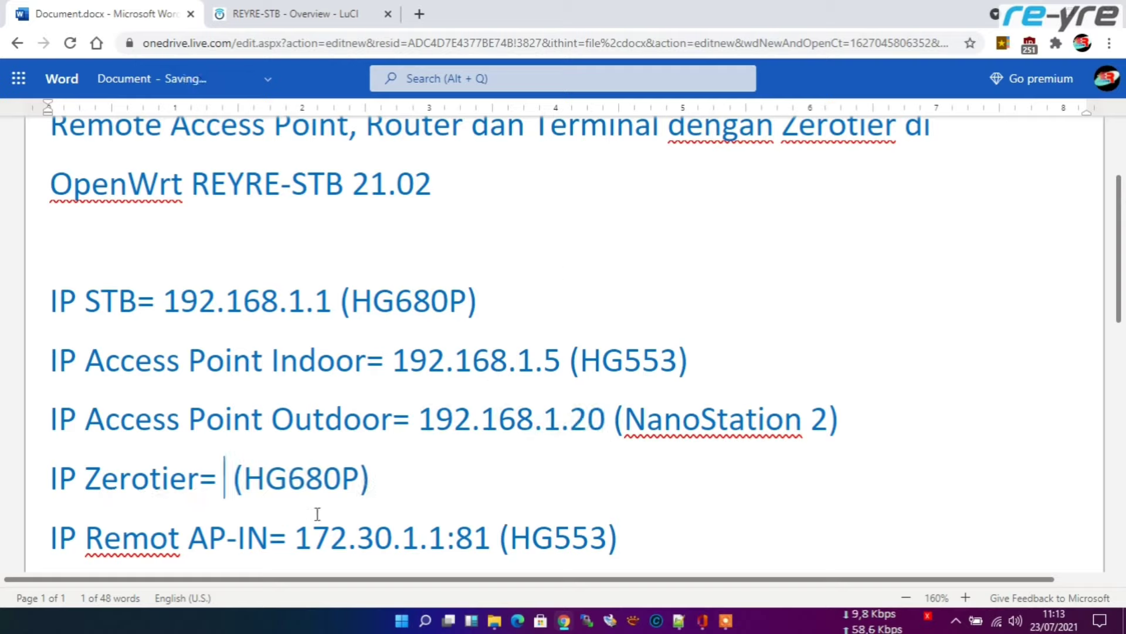
pyautogui.moveTo(295, 538); pyautogui.dragTo(448, 523)
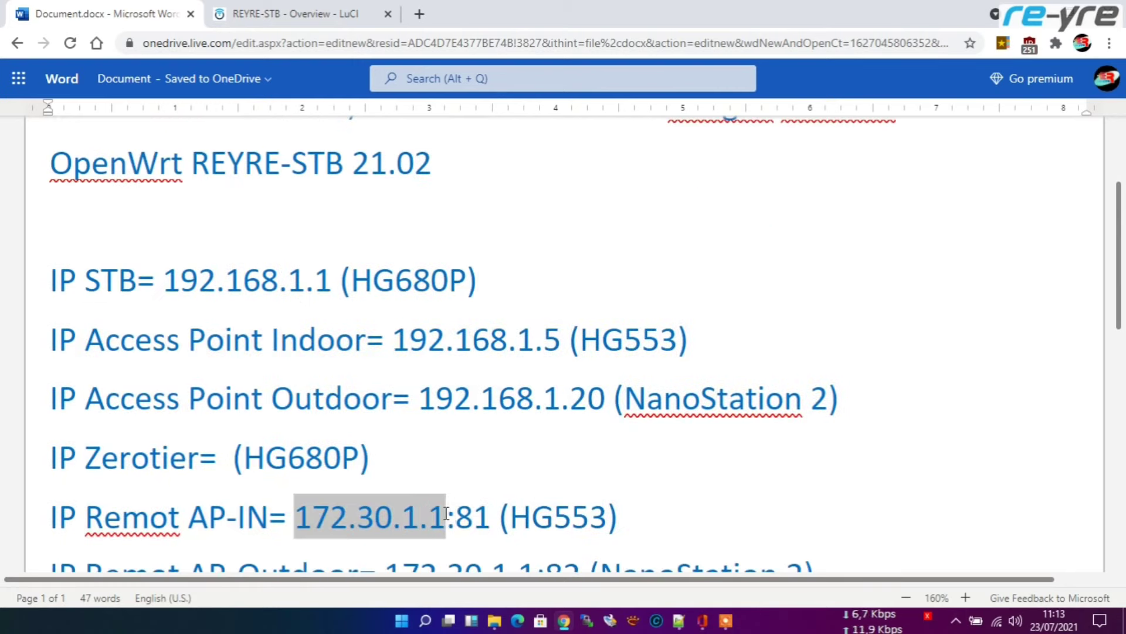
pyautogui.press('BackSpace')
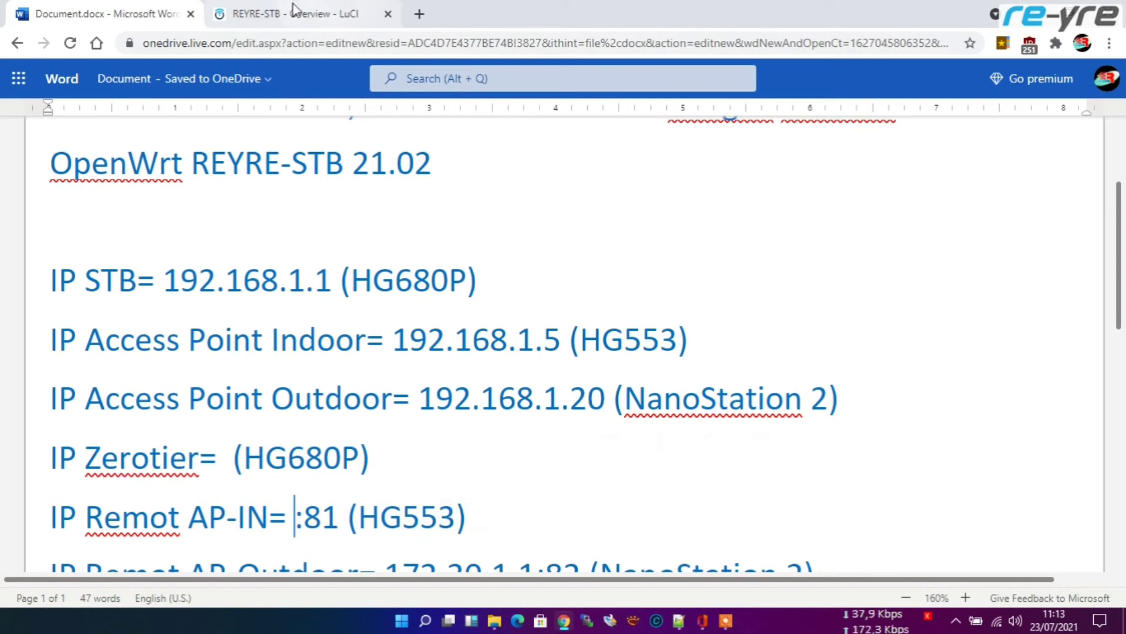
pyautogui.click(338, 7)
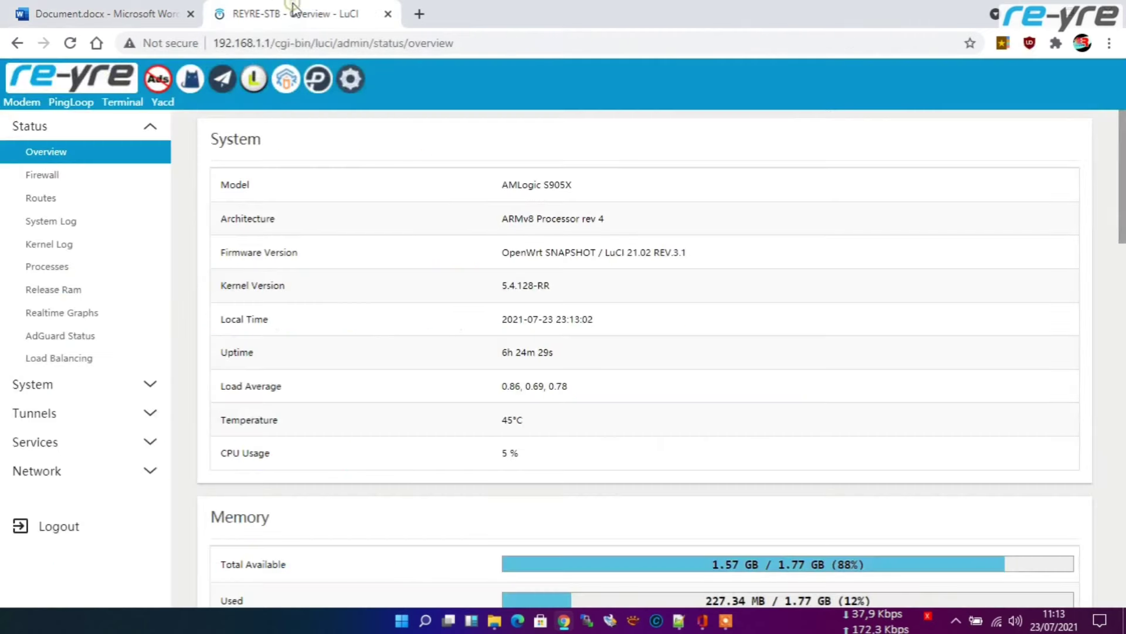
# Step: Open the STB's ZeroTier settings under Services and launch ZeroTier Central's network list
pyautogui.click(150, 437)
pyautogui.scroll(-2, 70, 458)
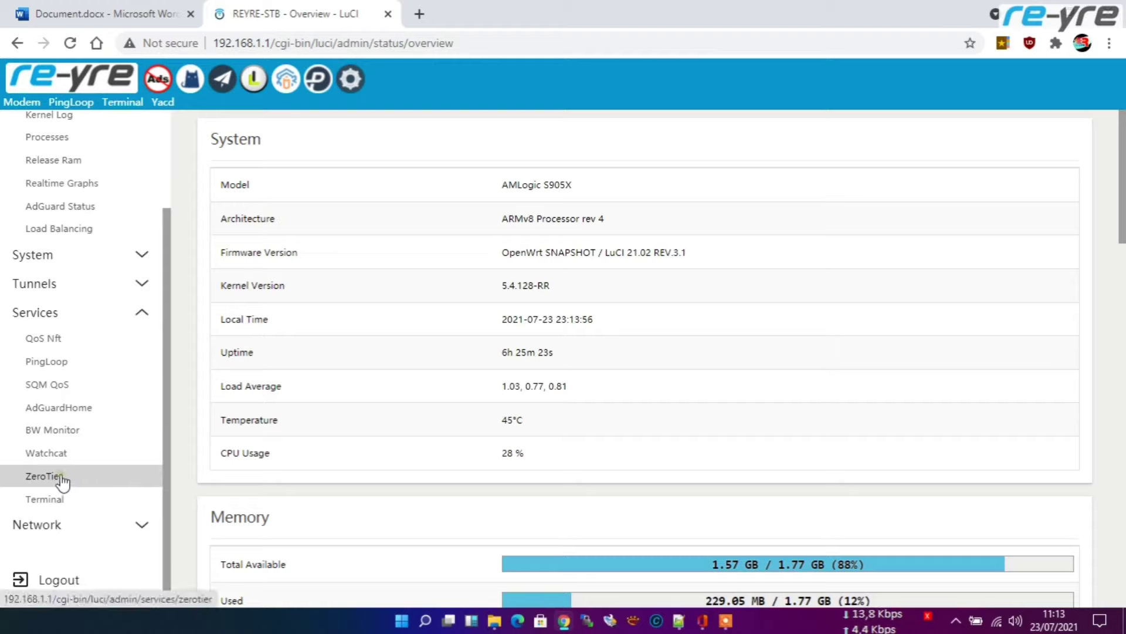
pyautogui.click(68, 478)
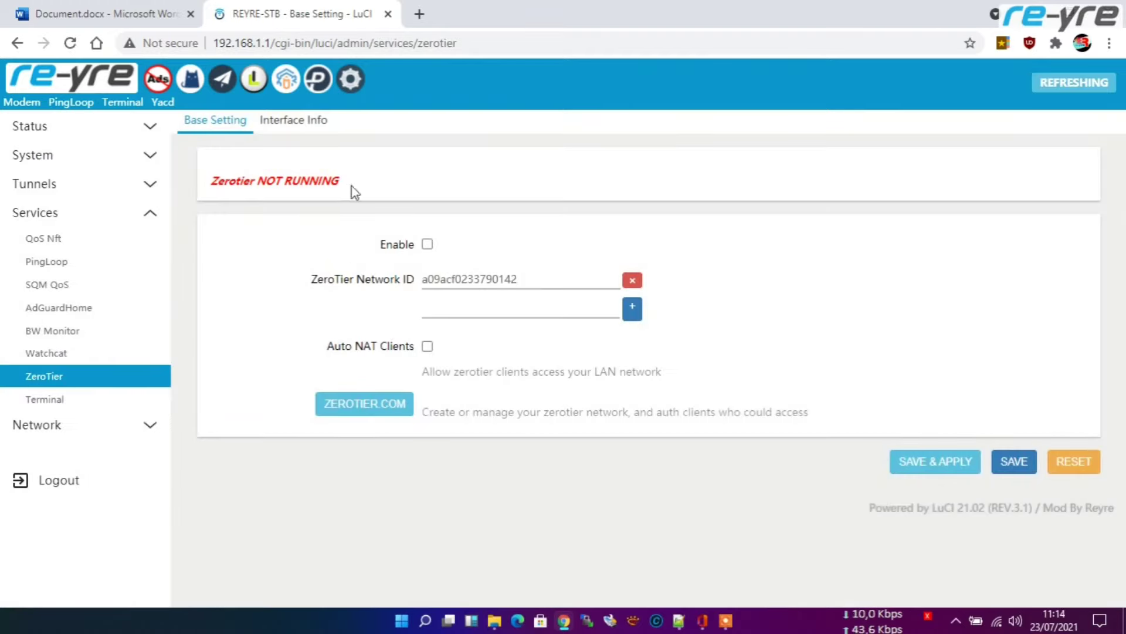
pyautogui.click(357, 406)
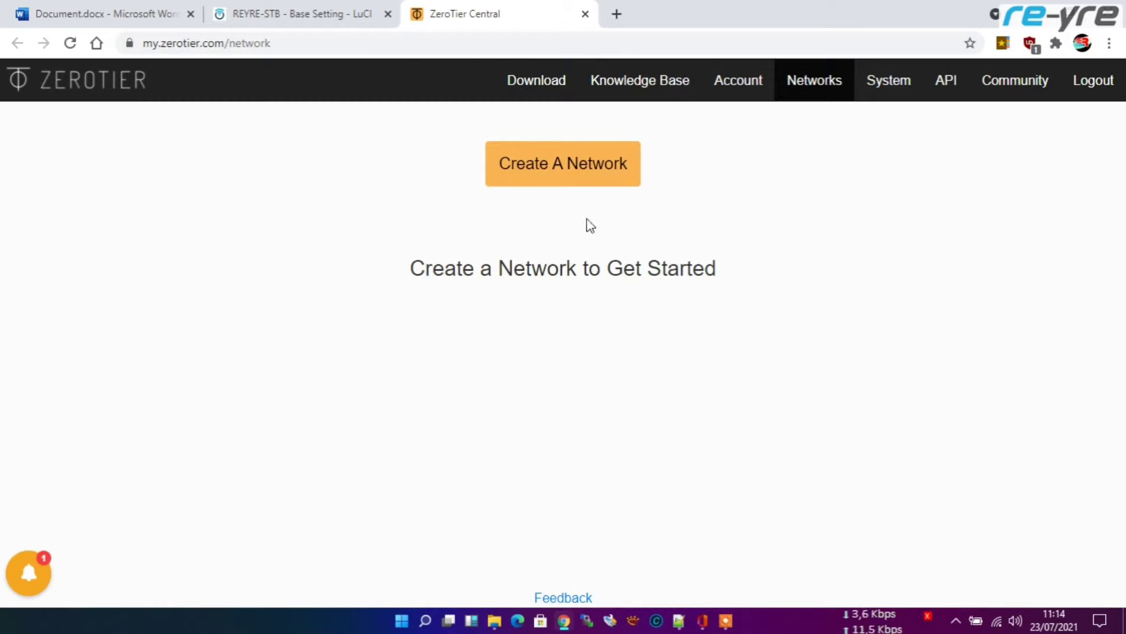
# Step: Create a new ZeroTier network and rename it from adoring_smathers to remot_ap
pyautogui.click(555, 165)
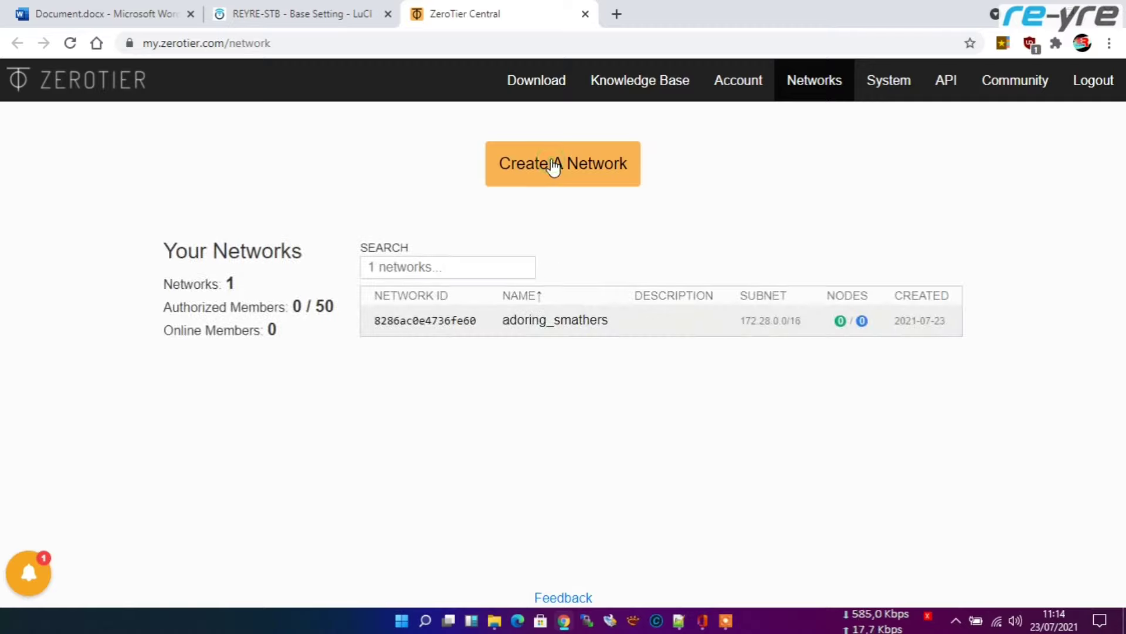
pyautogui.click(593, 323)
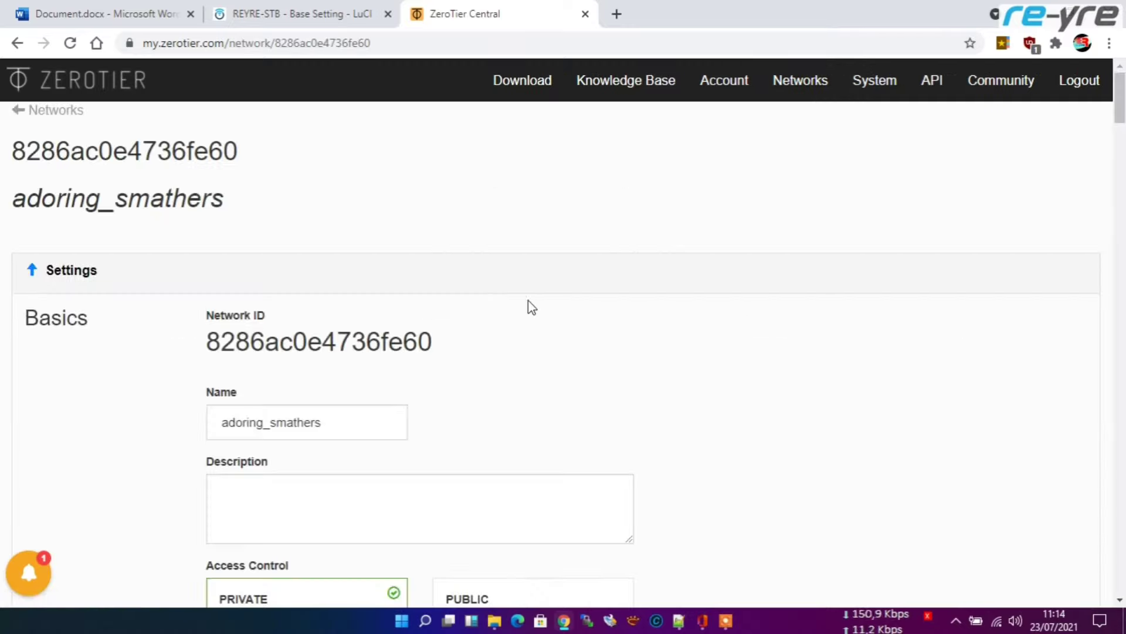
pyautogui.scroll(-3, 540, 317)
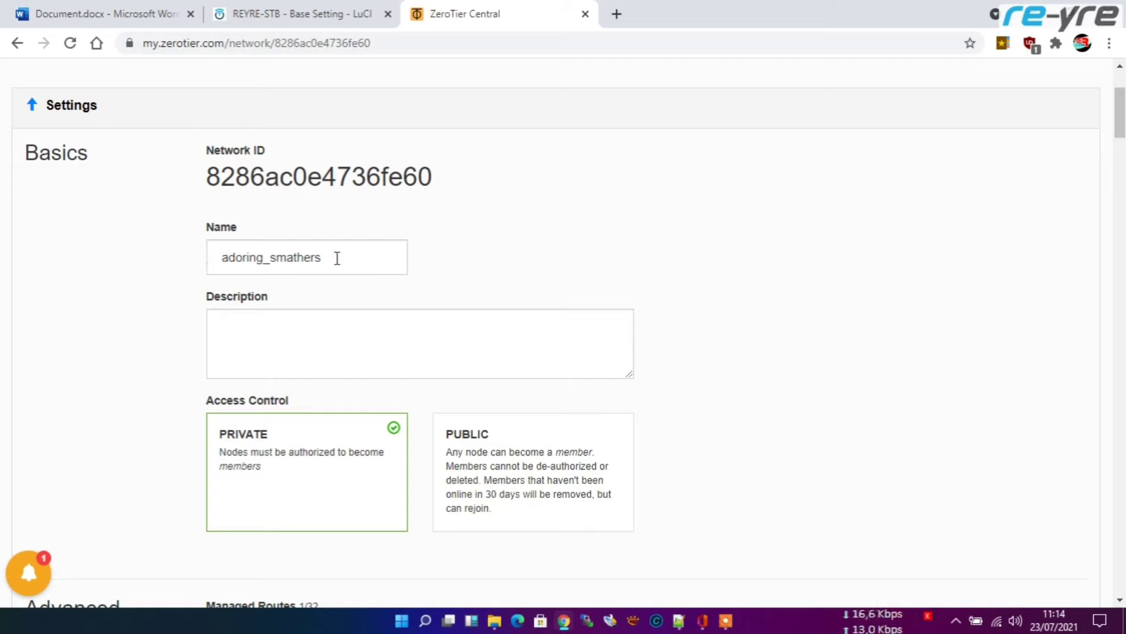
pyautogui.moveTo(337, 259); pyautogui.dragTo(202, 259)
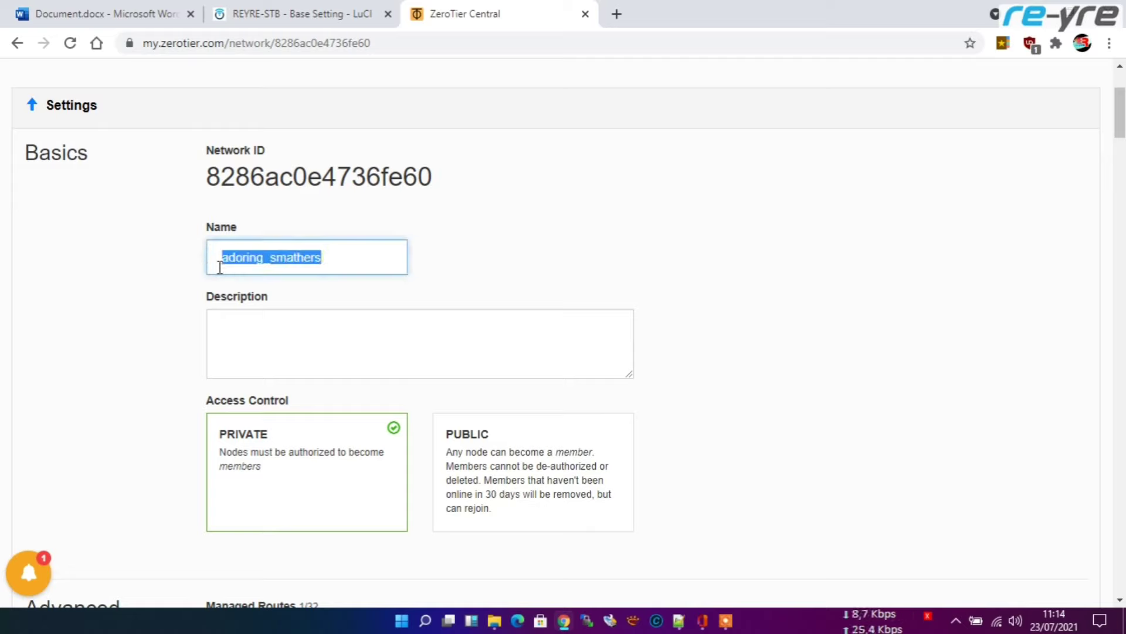
pyautogui.write('remot')
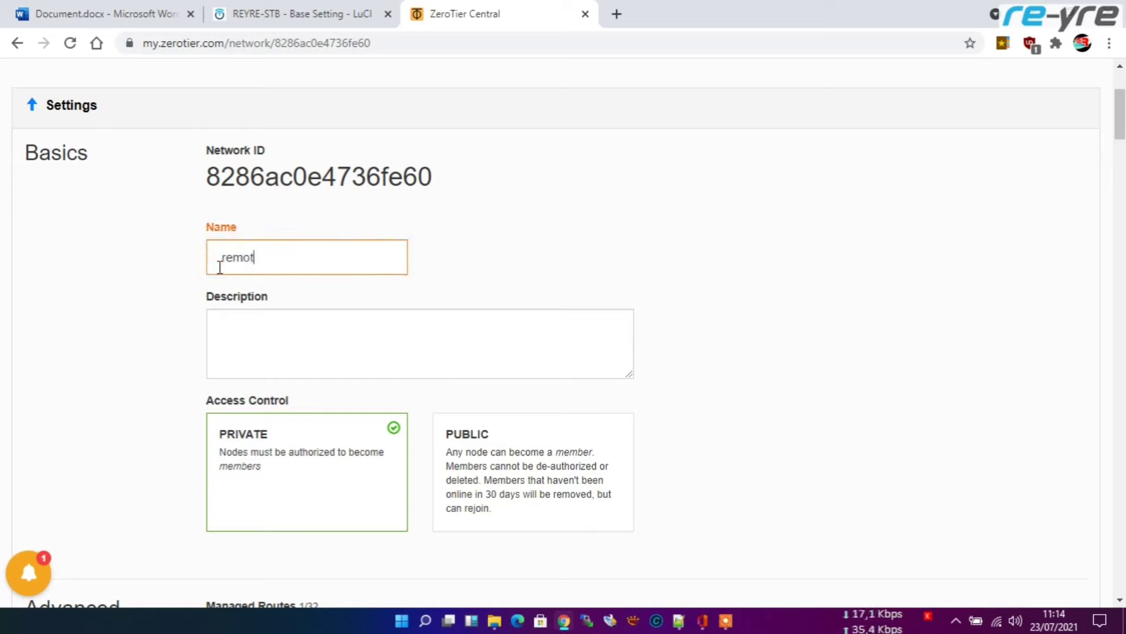
pyautogui.write('_')
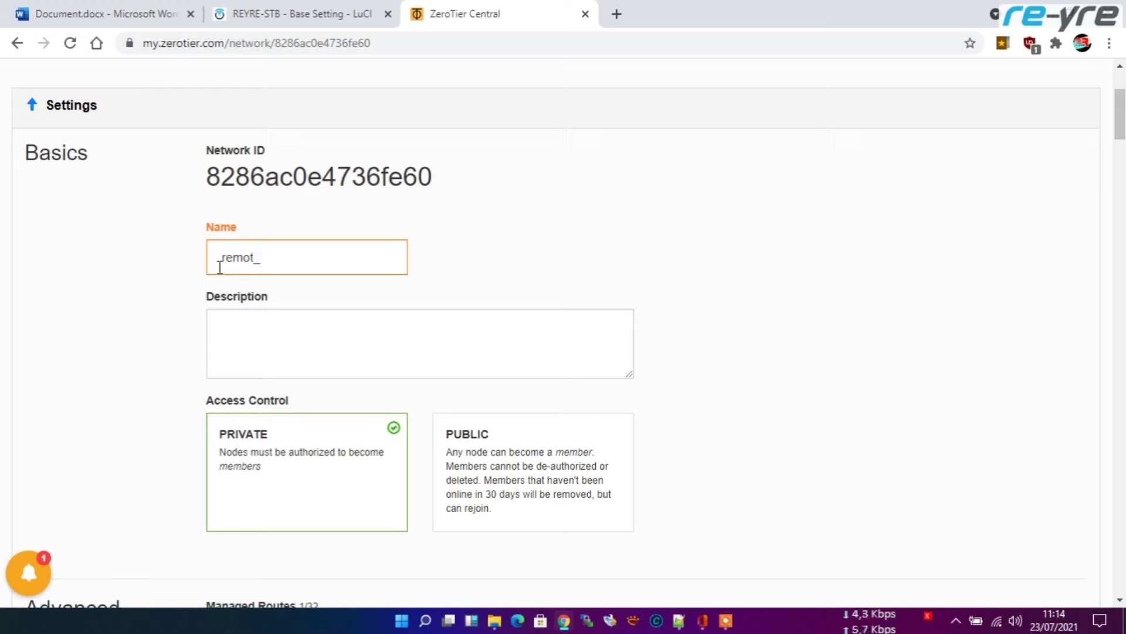
pyautogui.write('ap')
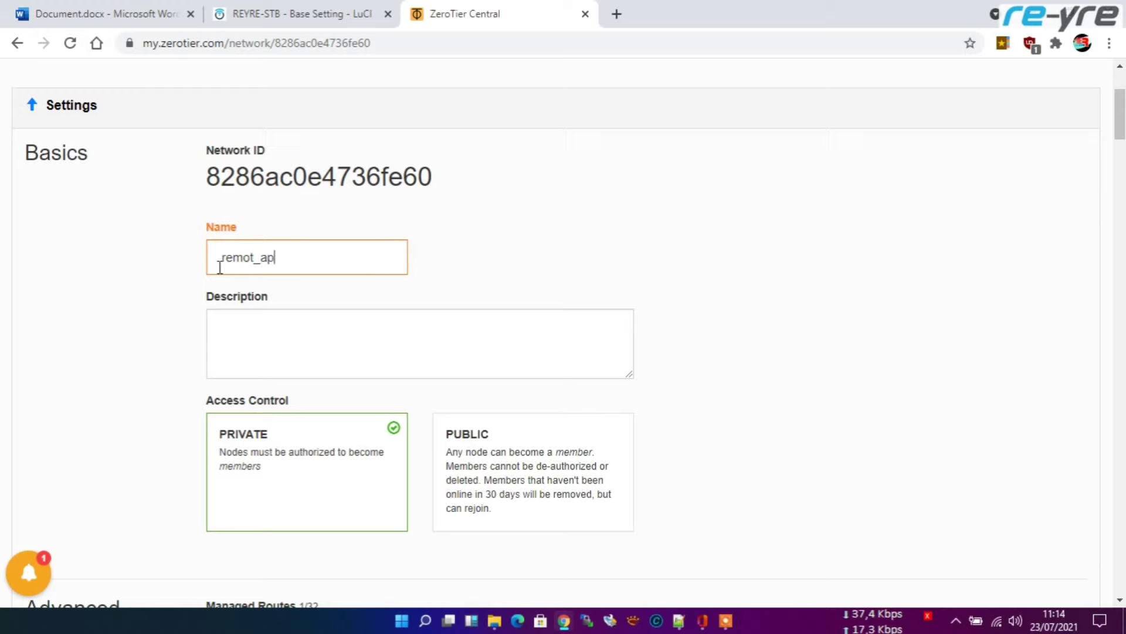
# Step: Give the network the description 'roter-ap' and copy its ID 8286ac0e4736fe60
pyautogui.click(270, 329)
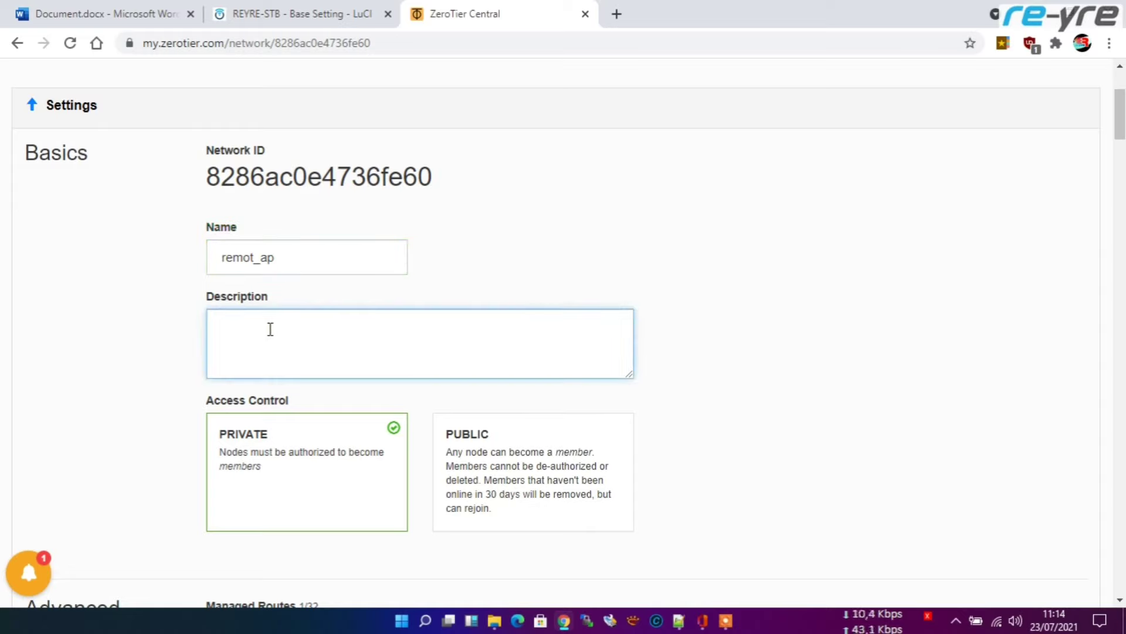
pyautogui.write('ro')
pyautogui.press('BackSpace')
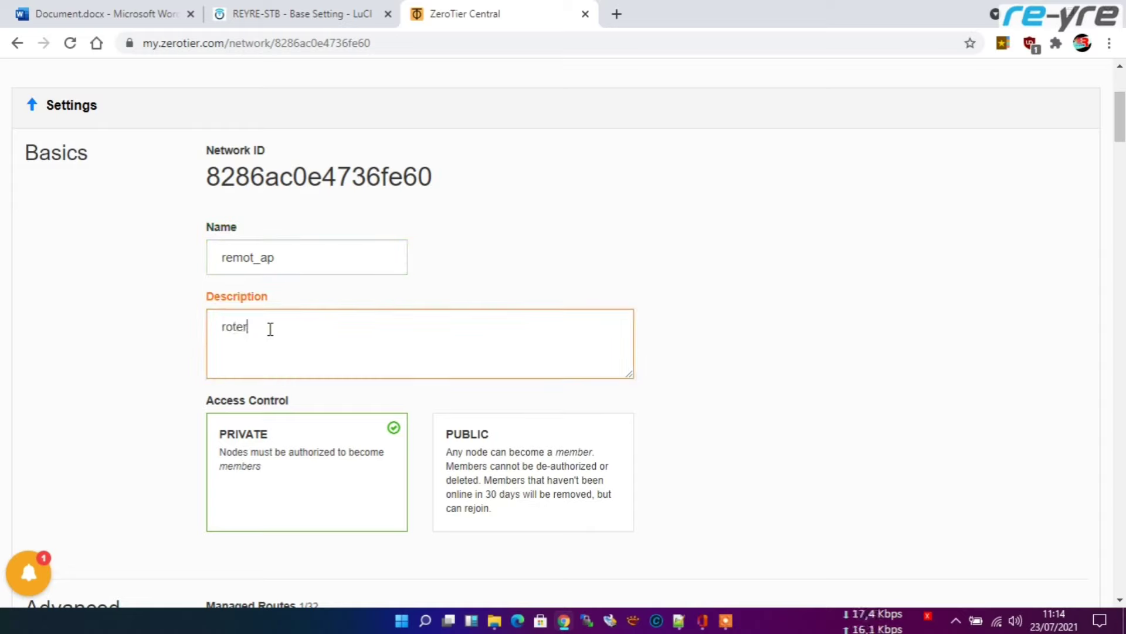
pyautogui.write('ter-ap')
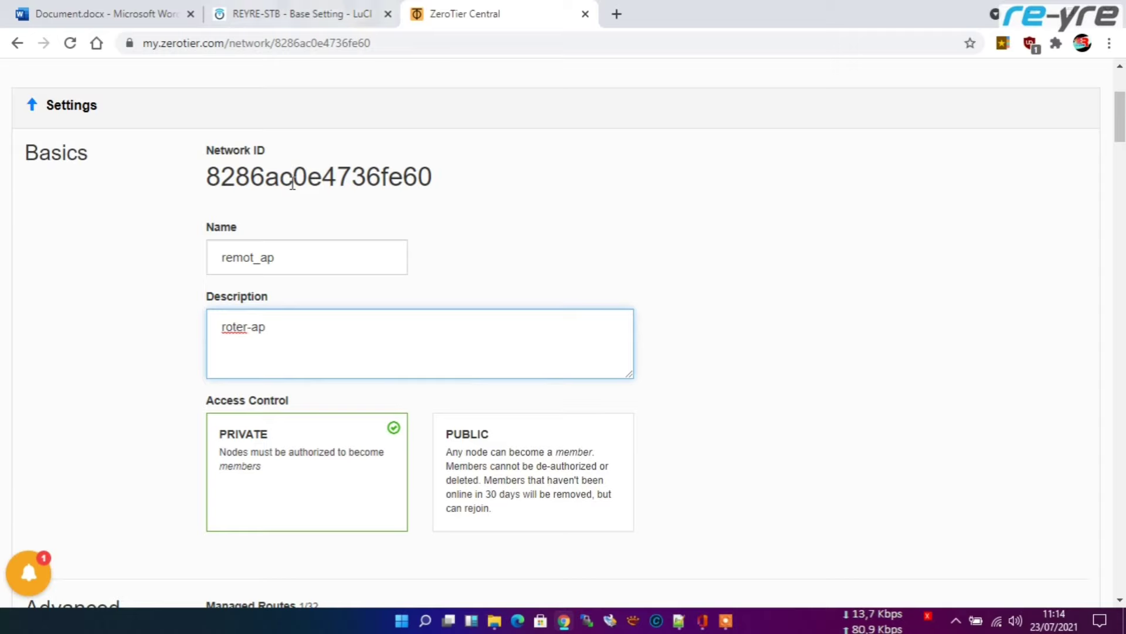
pyautogui.doubleClick(309, 176)
pyautogui.hotkey('ctrl', 'c')
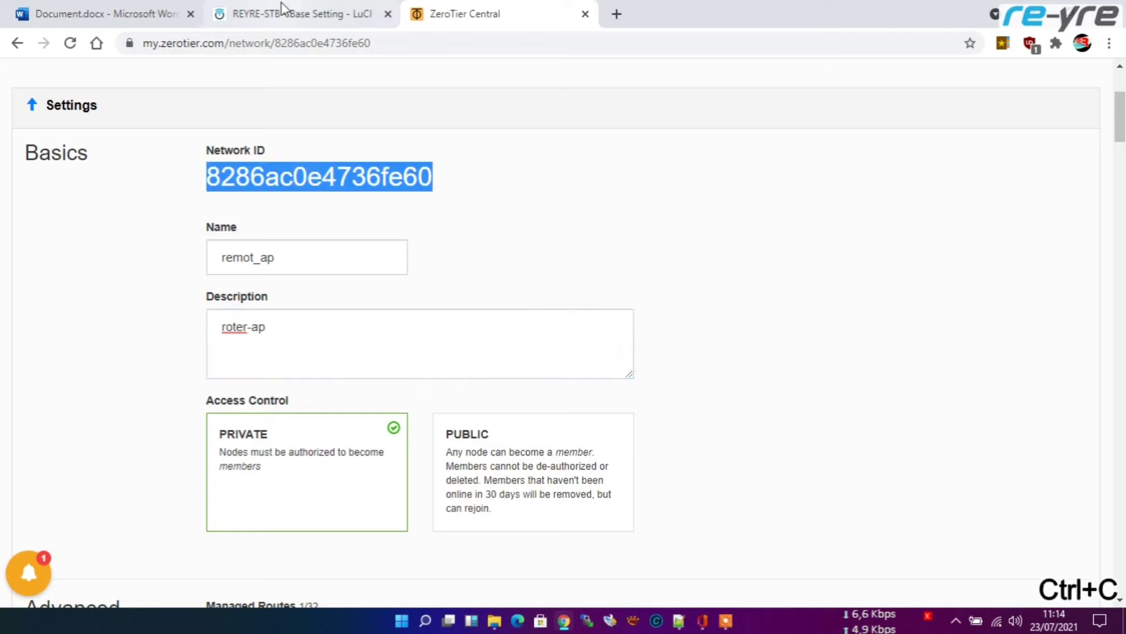
pyautogui.click(281, 7)
pyautogui.click(477, 309)
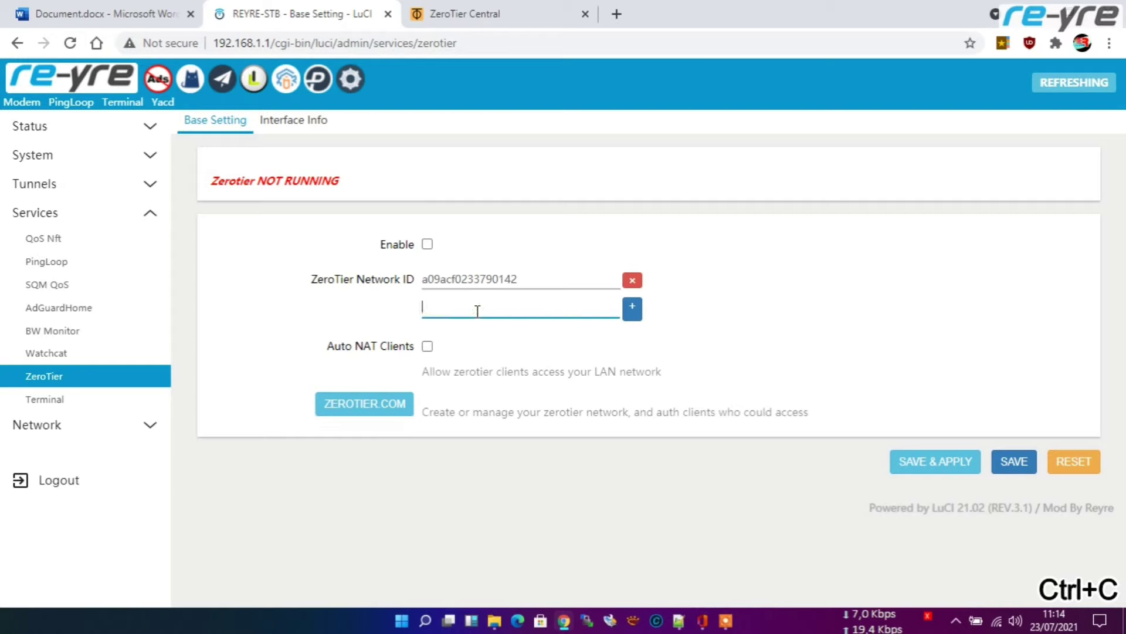
pyautogui.hotkey('ctrl', 'v')
pyautogui.click(632, 285)
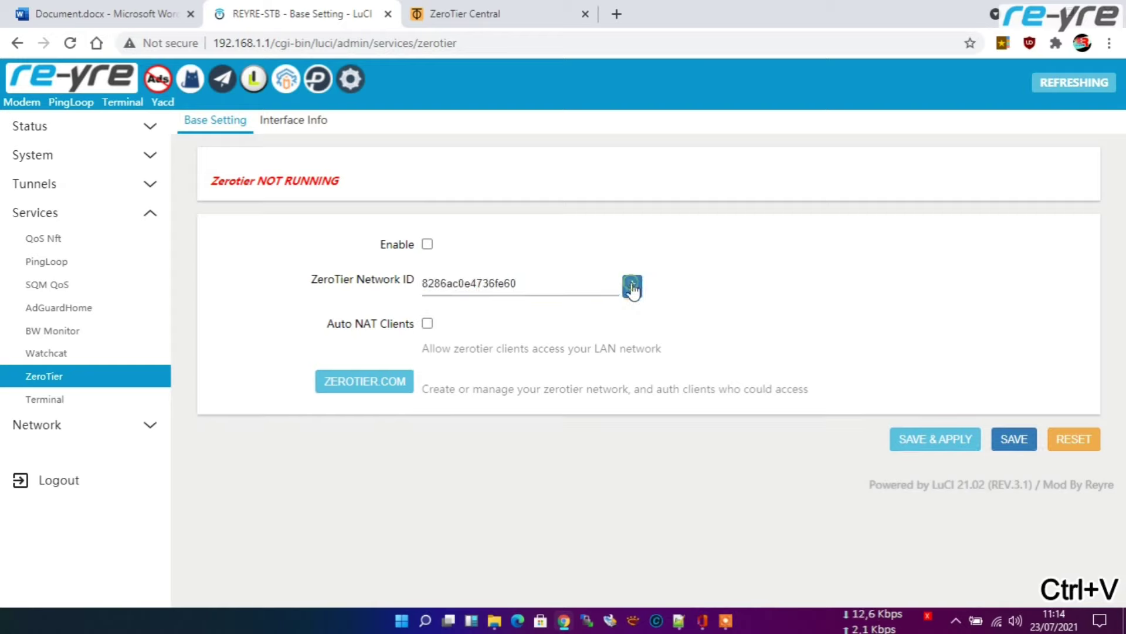
pyautogui.click(633, 287)
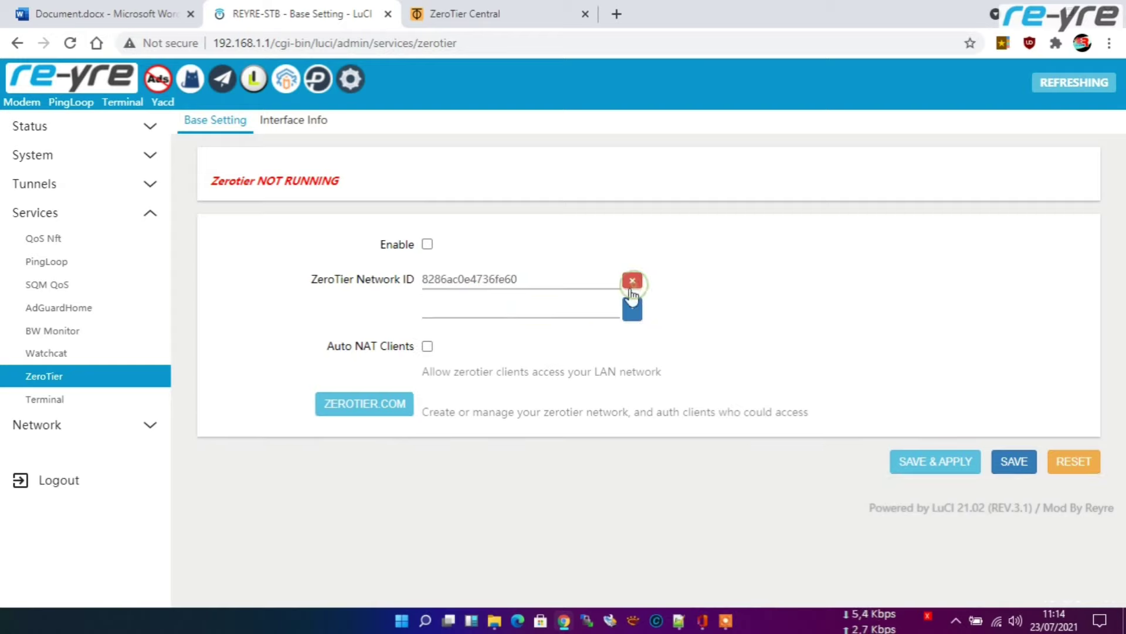
# Step: Enable ZeroTier with Auto NAT Clients turned on, and save and apply
pyautogui.click(427, 346)
pyautogui.click(427, 244)
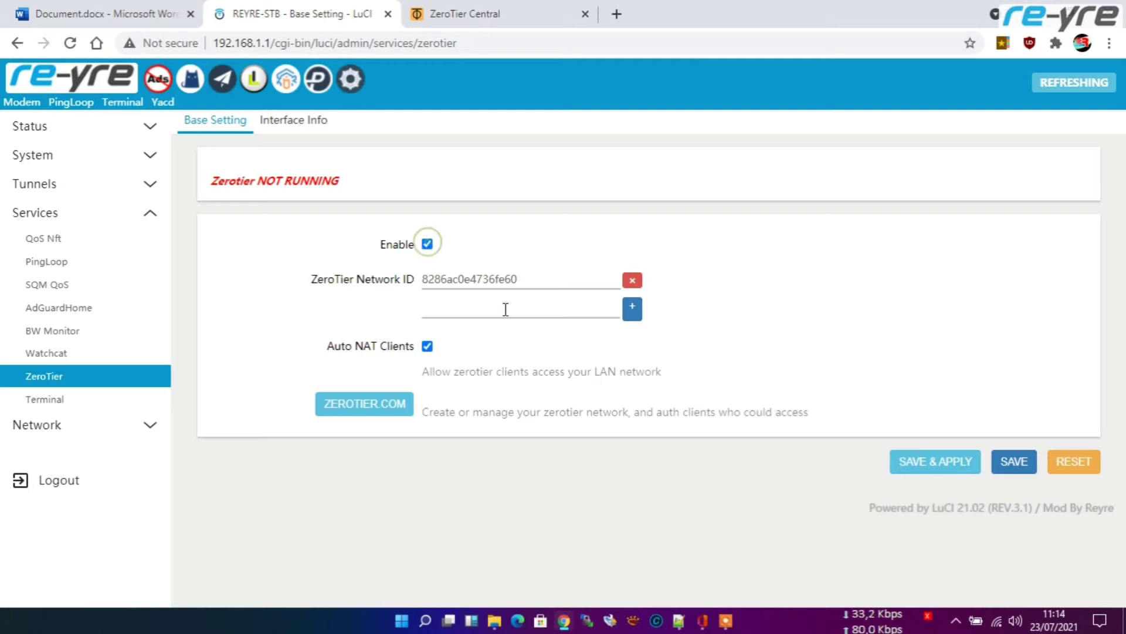
pyautogui.click(934, 462)
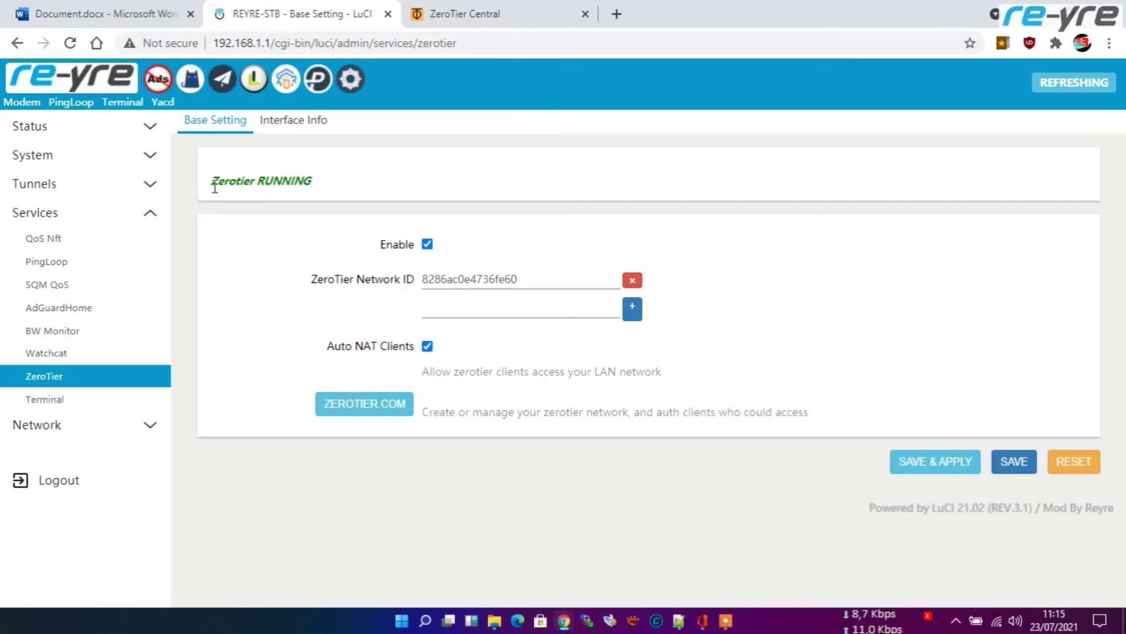
pyautogui.moveTo(214, 187); pyautogui.dragTo(315, 175)
# Step: Reload the remot_ap network page and authorize the member device, which gets IP 172.28.105.225
pyautogui.click(470, 14)
pyautogui.scroll(-9, 605, 280)
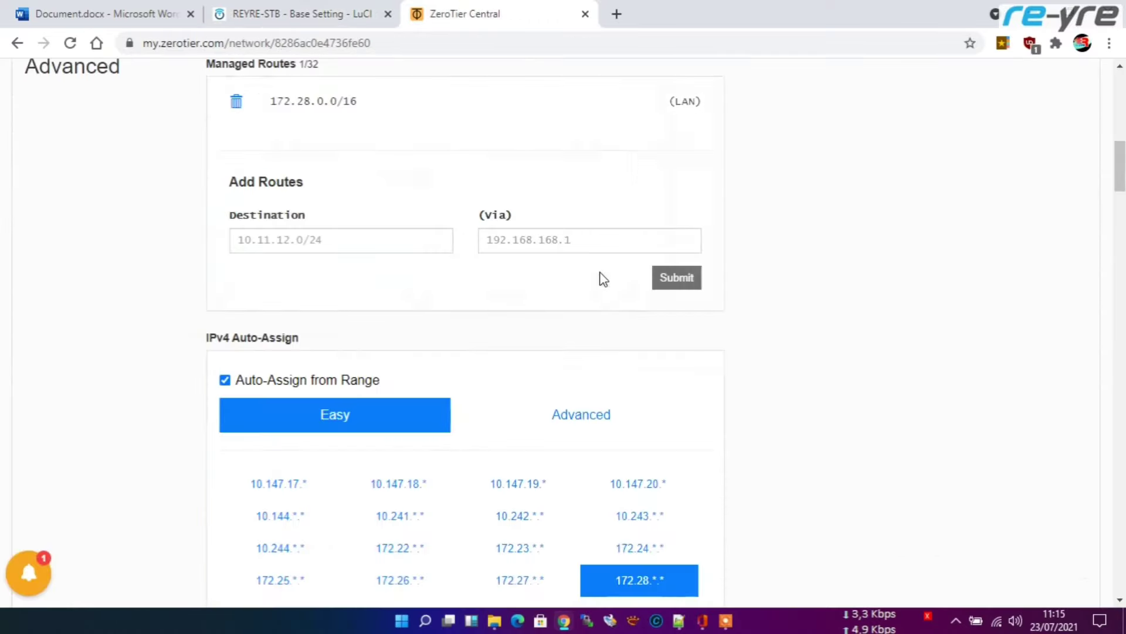
pyautogui.scroll(-18, 604, 279)
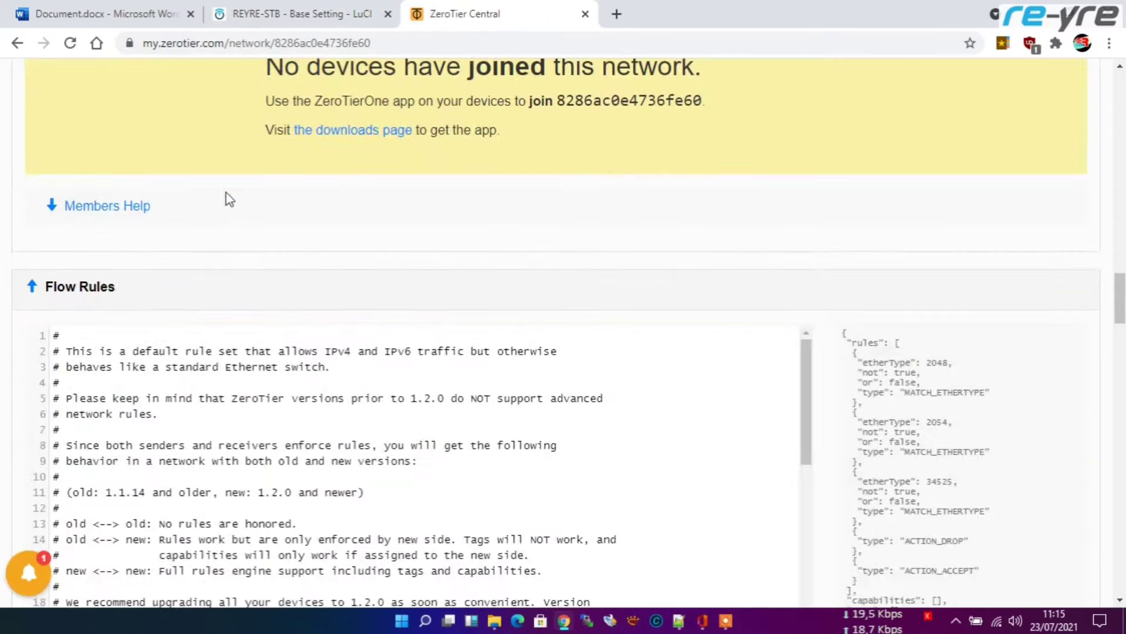
pyautogui.scroll(3, 493, 176)
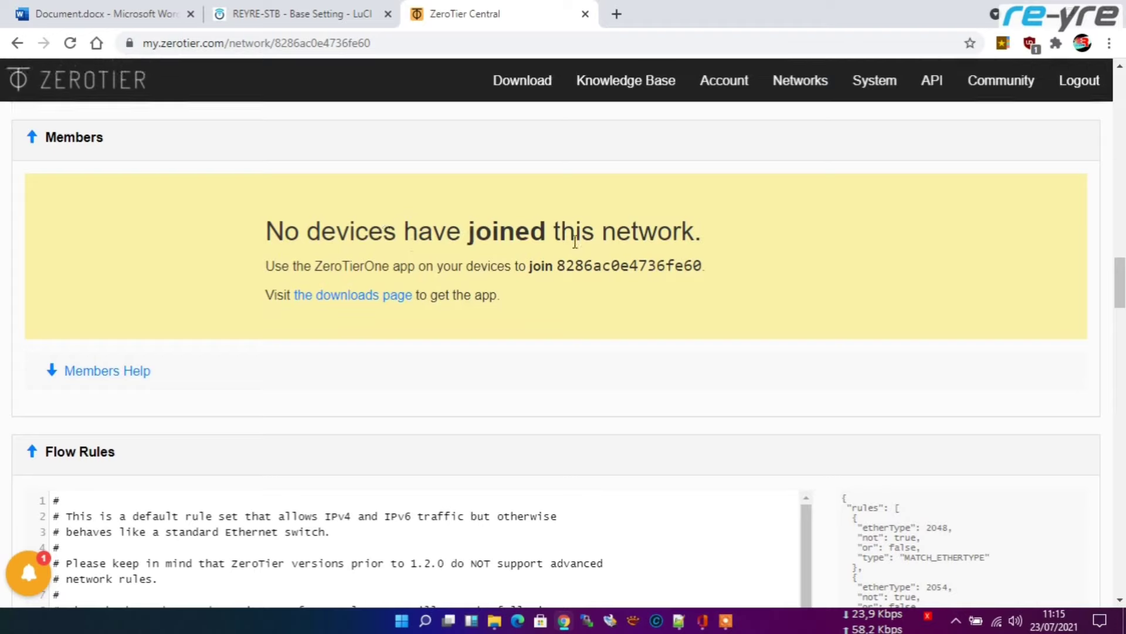
pyautogui.click(71, 47)
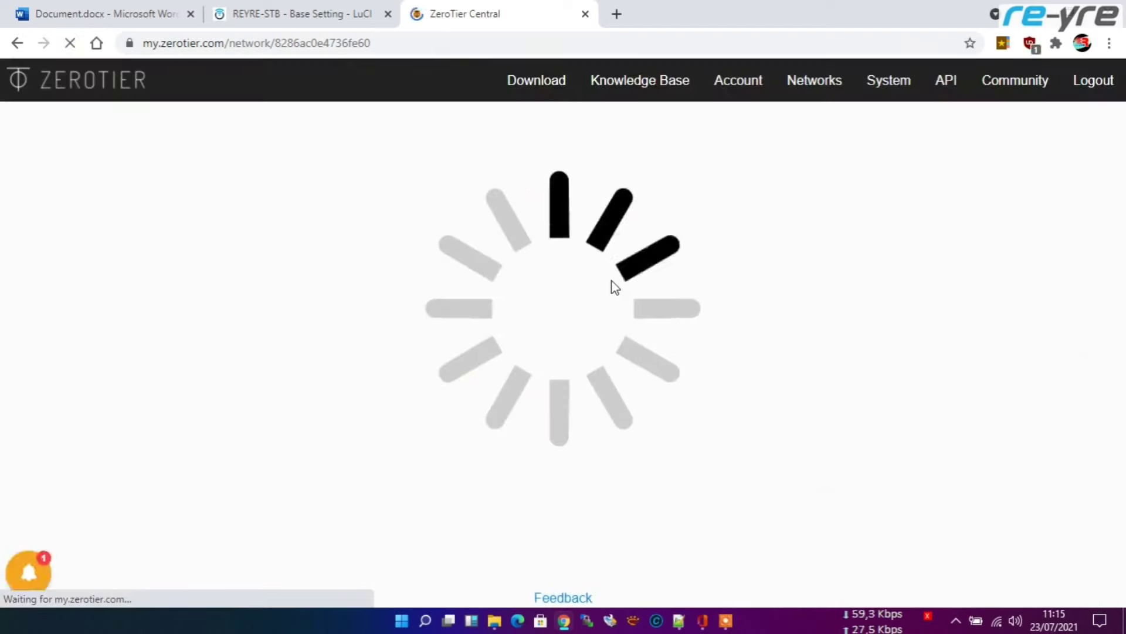
pyautogui.scroll(-6, 613, 283)
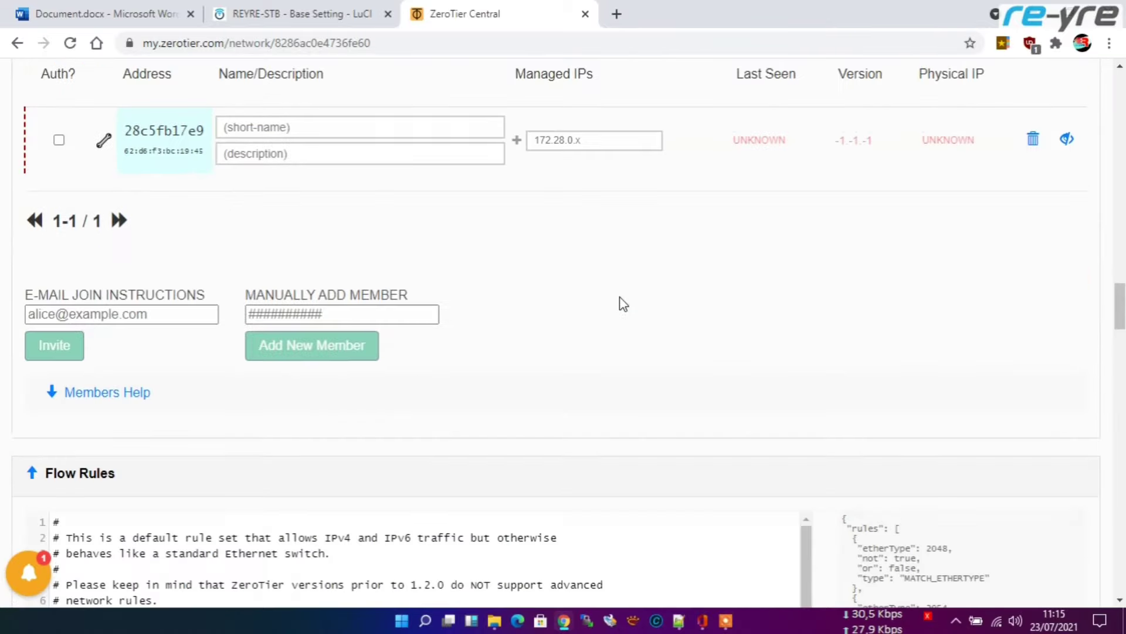
pyautogui.scroll(5, 623, 303)
pyautogui.scroll(-1, 581, 437)
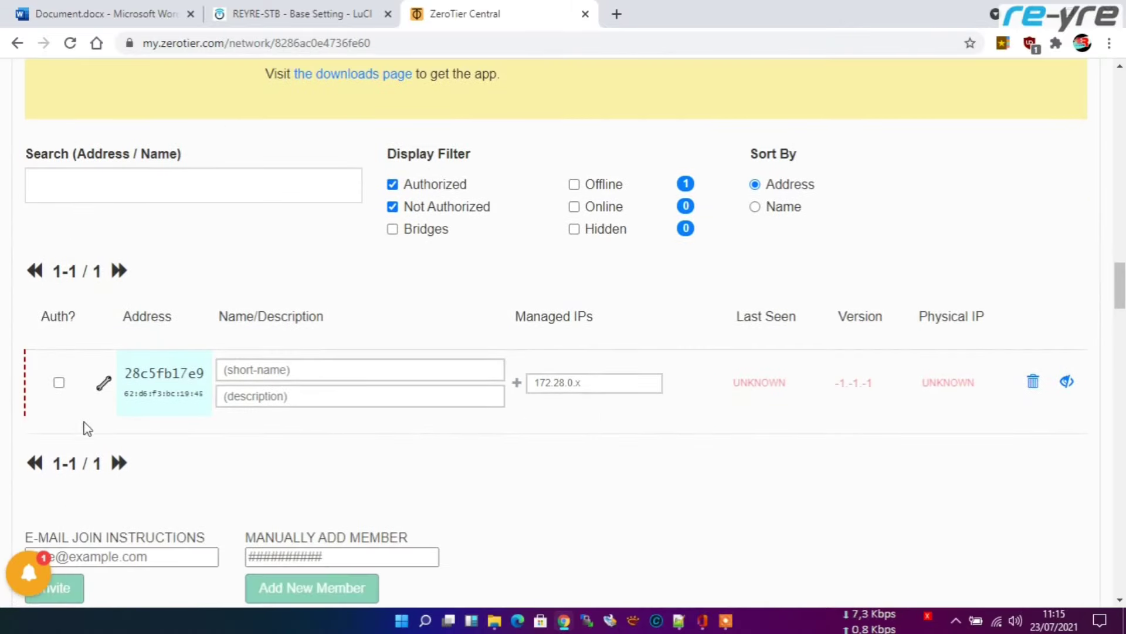
pyautogui.click(59, 383)
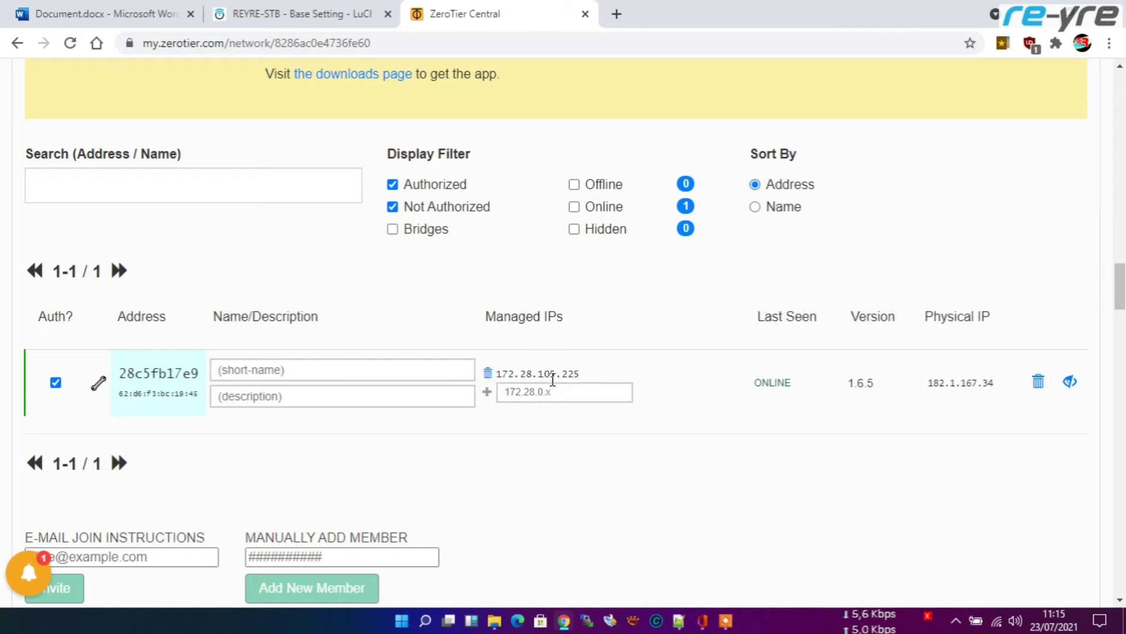
# Step: Assign 172.28.1.1 as the STB member's managed IP in place of 172.28.105.225
pyautogui.scroll(-3, 594, 381)
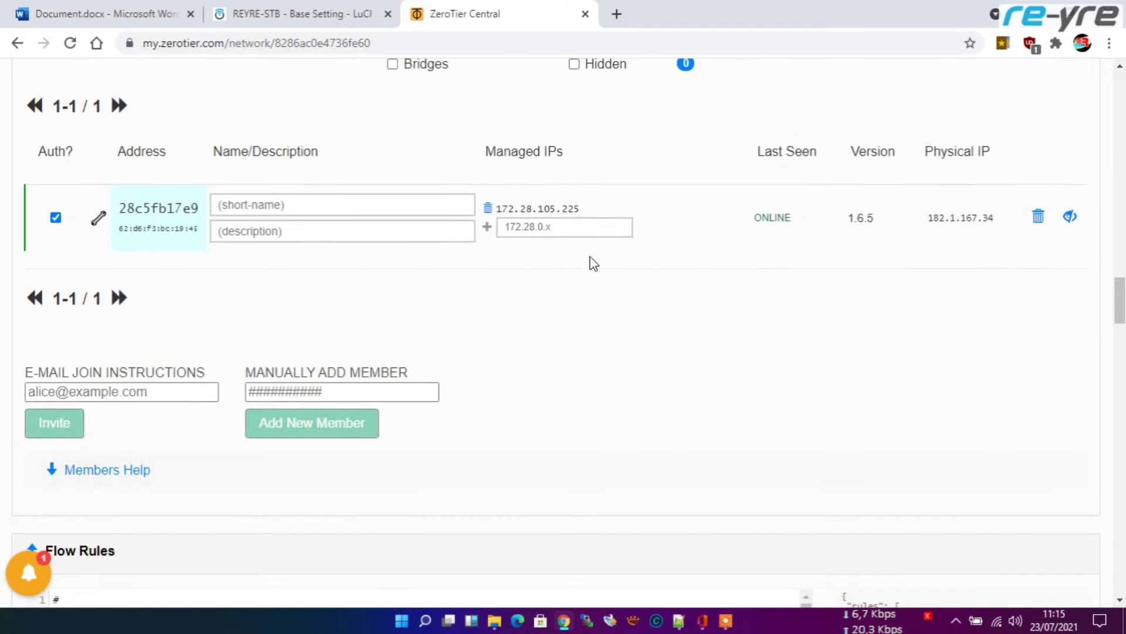
pyautogui.scroll(1, 553, 291)
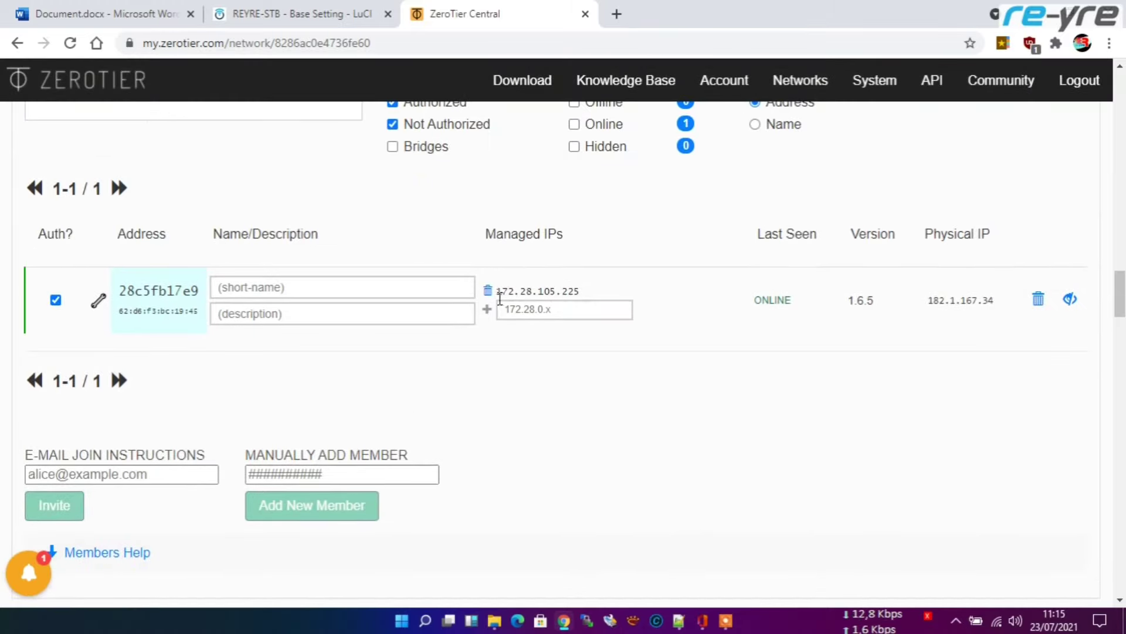
pyautogui.click(531, 310)
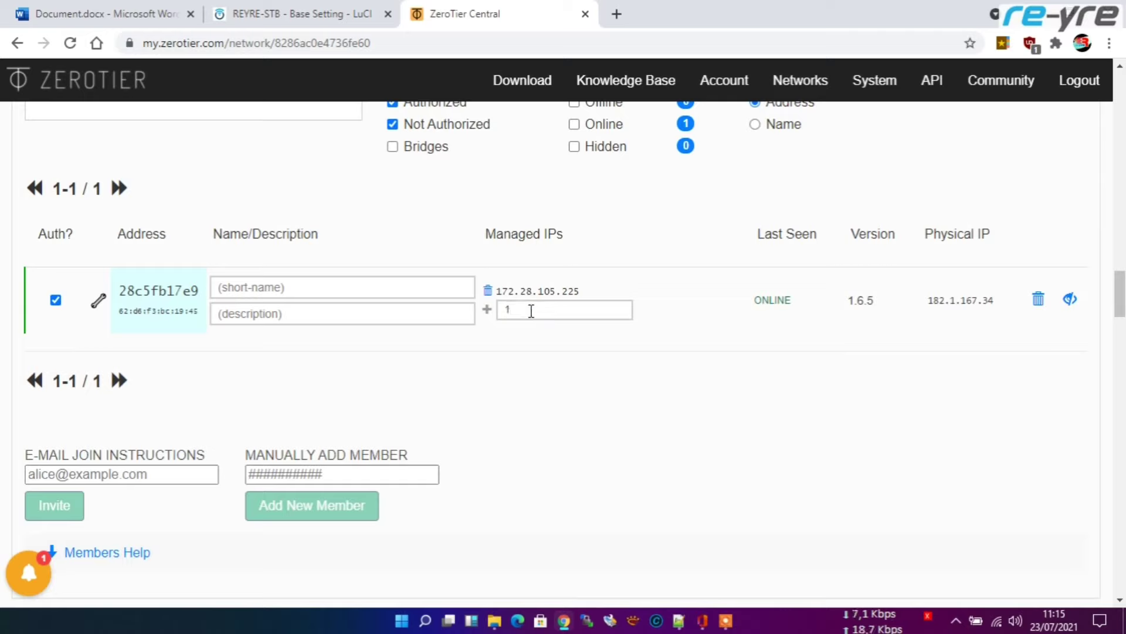
pyautogui.write('172.28.1.1')
pyautogui.click(487, 311)
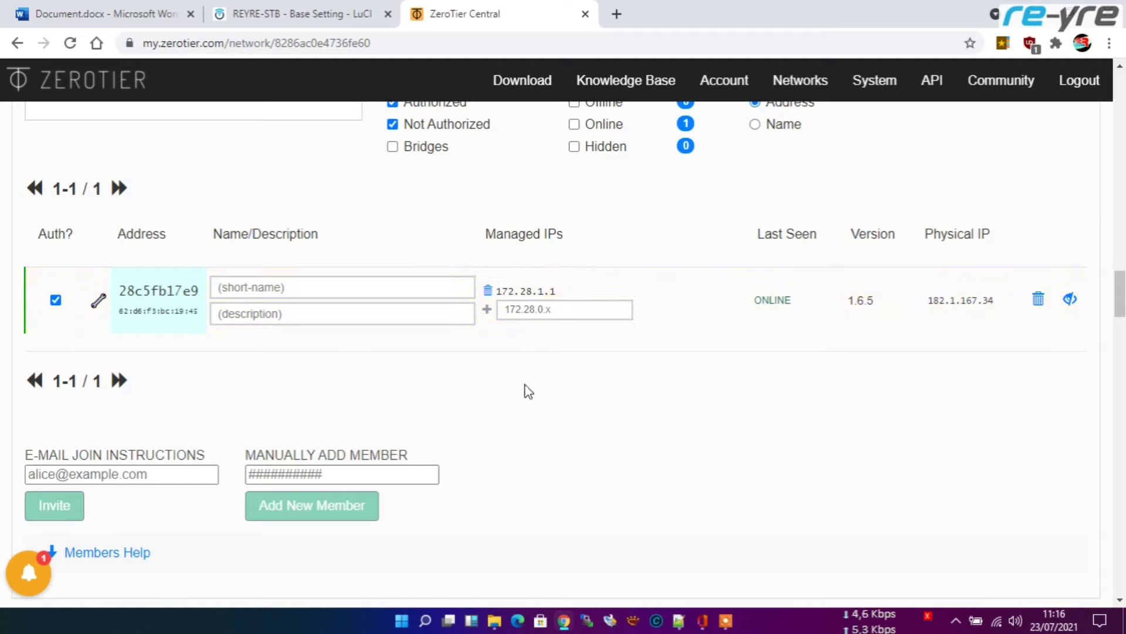
pyautogui.scroll(15, 690, 403)
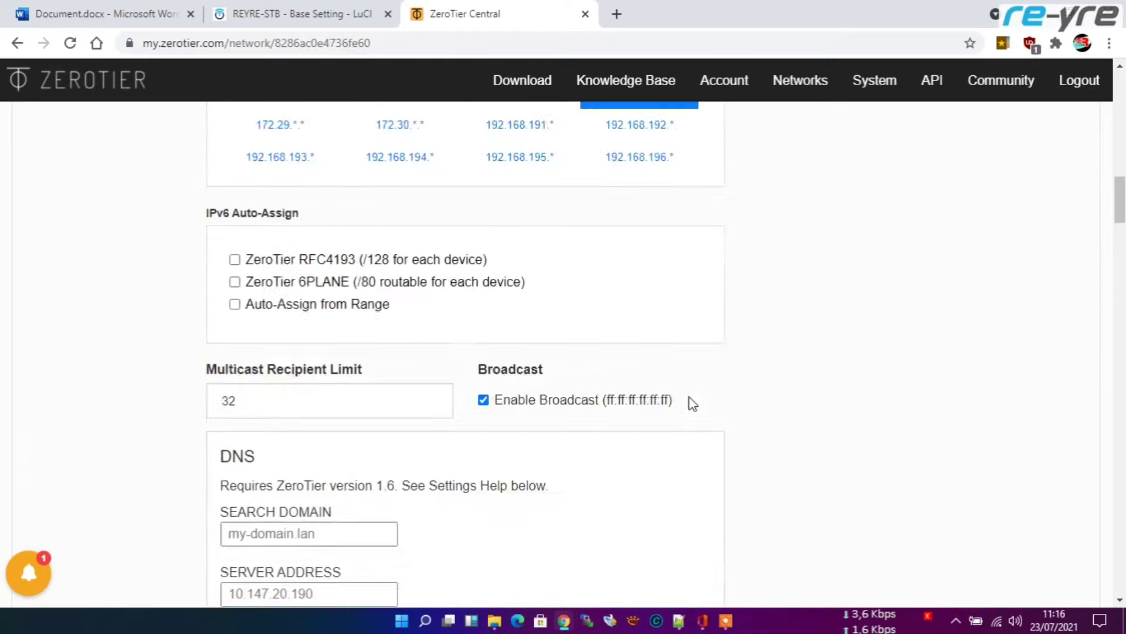
pyautogui.scroll(12, 792, 372)
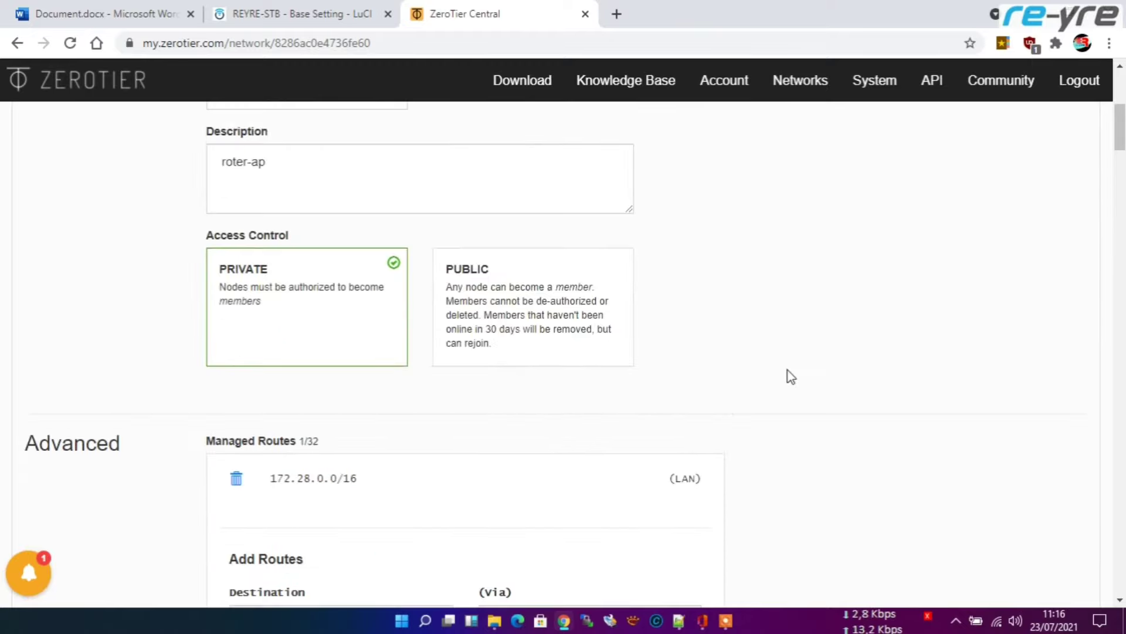
pyautogui.scroll(3, 787, 371)
pyautogui.scroll(-10, 787, 376)
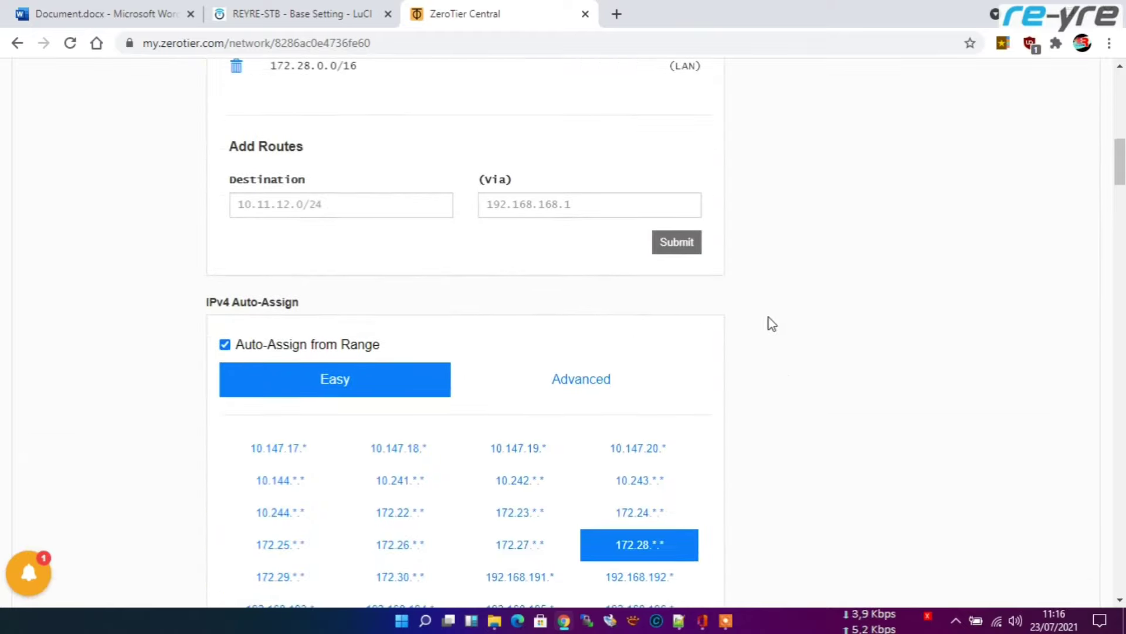
pyautogui.scroll(3, 769, 341)
pyautogui.hotkey('ctrl', 'shift', 'Tab')
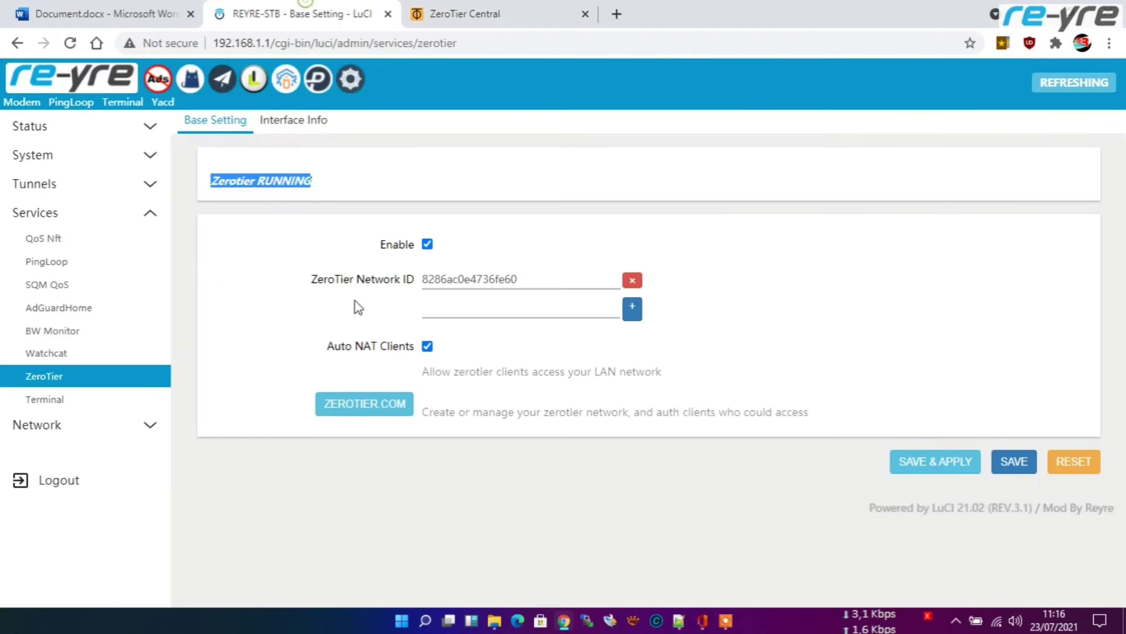
# Step: Copy the indoor access point's IP 192.168.1.5 from the Access Point Indoor line
pyautogui.hotkey('ctrl', 'shift', 'Tab')
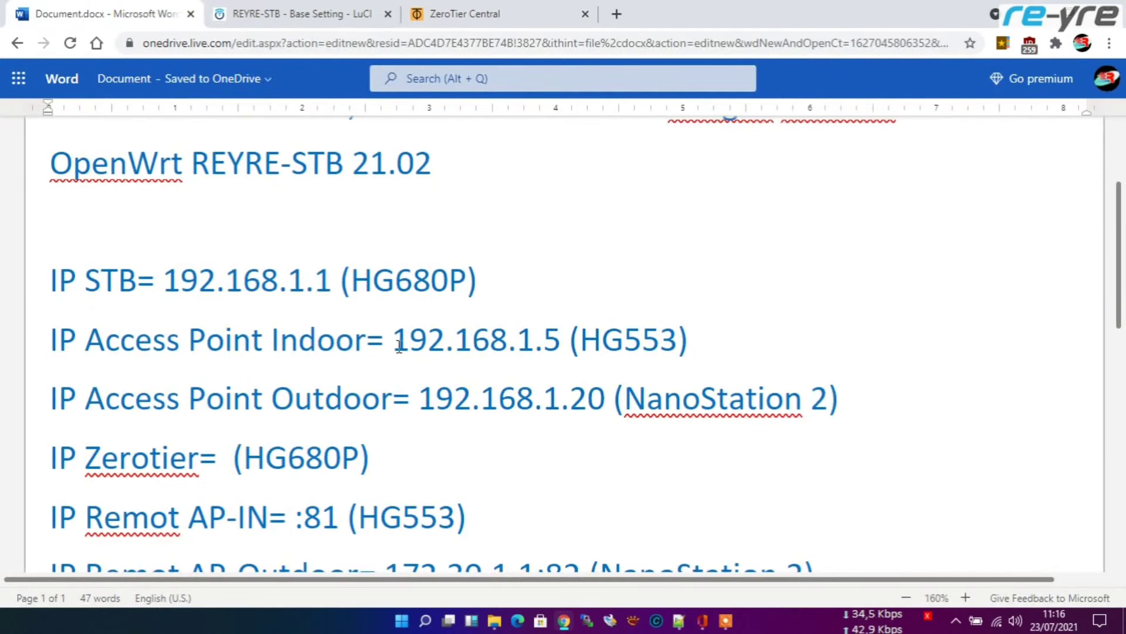
pyautogui.moveTo(393, 343); pyautogui.dragTo(552, 343)
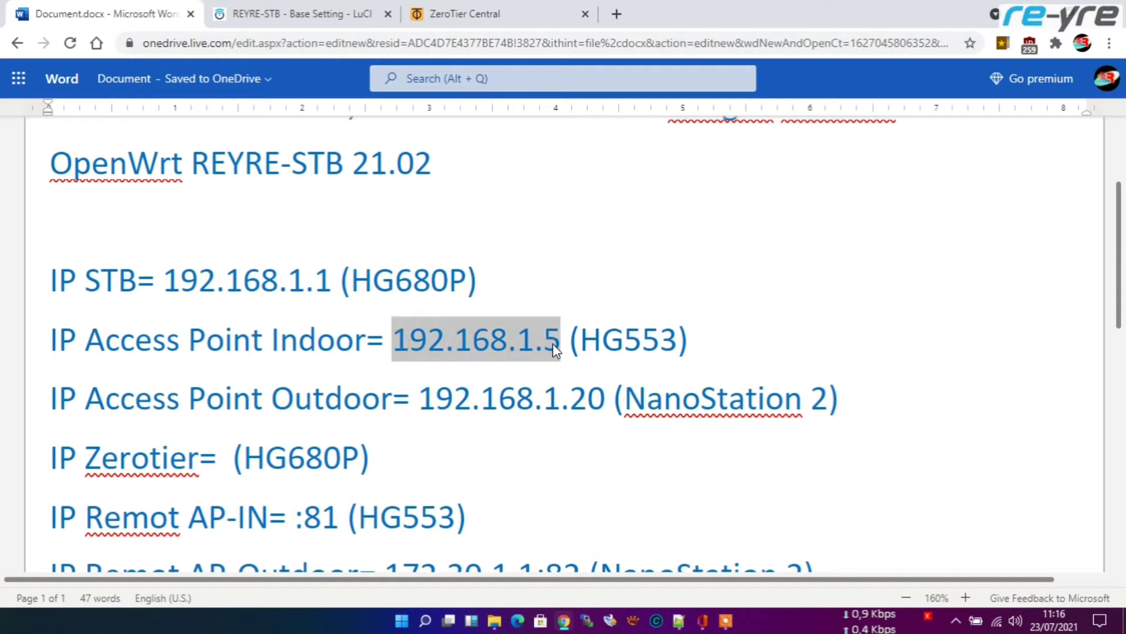
pyautogui.hotkey('ctrl', 'c')
pyautogui.click(449, 18)
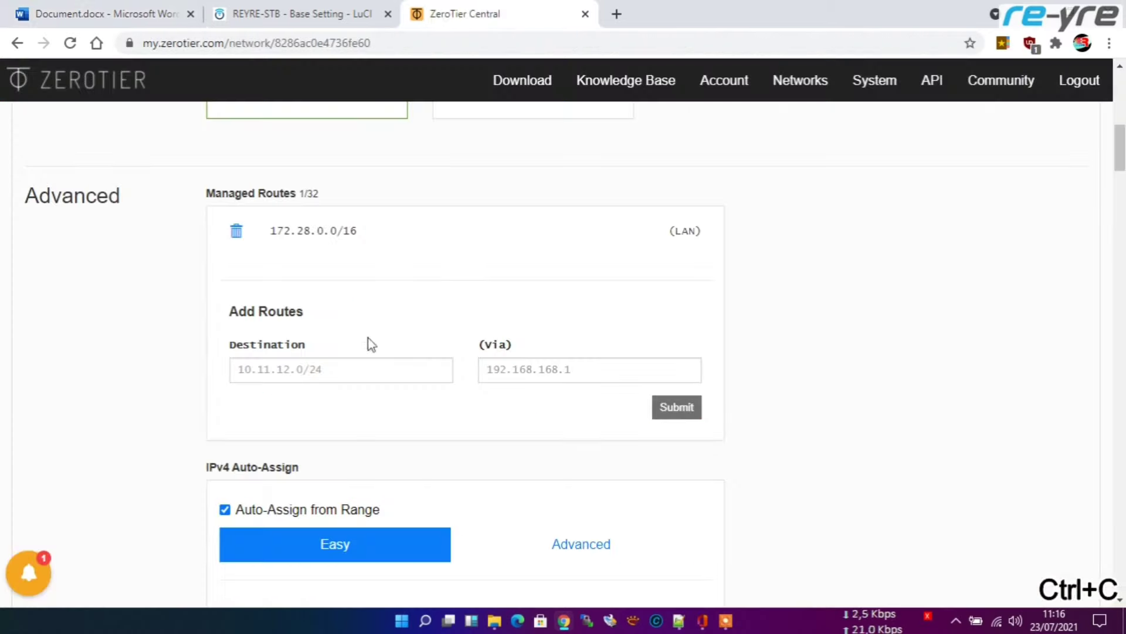
# Step: Add a managed route to 192.168.1.5/32 via 172.28.1.1
pyautogui.click(295, 367)
pyautogui.hotkey('ctrl', 'v')
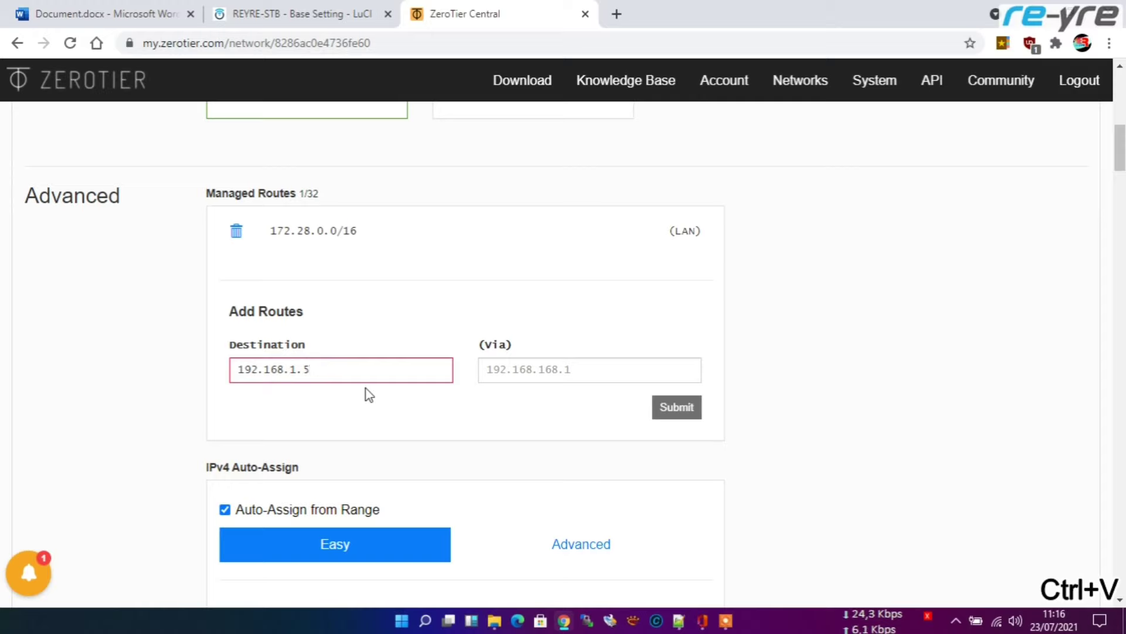
pyautogui.write('/32')
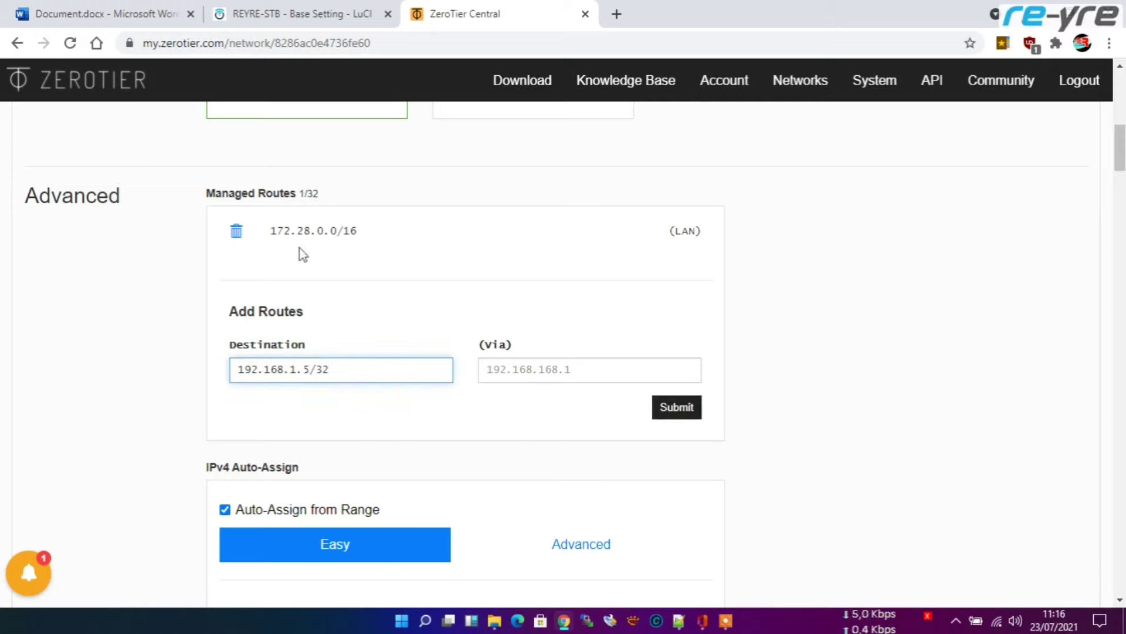
pyautogui.scroll(-15, 560, 377)
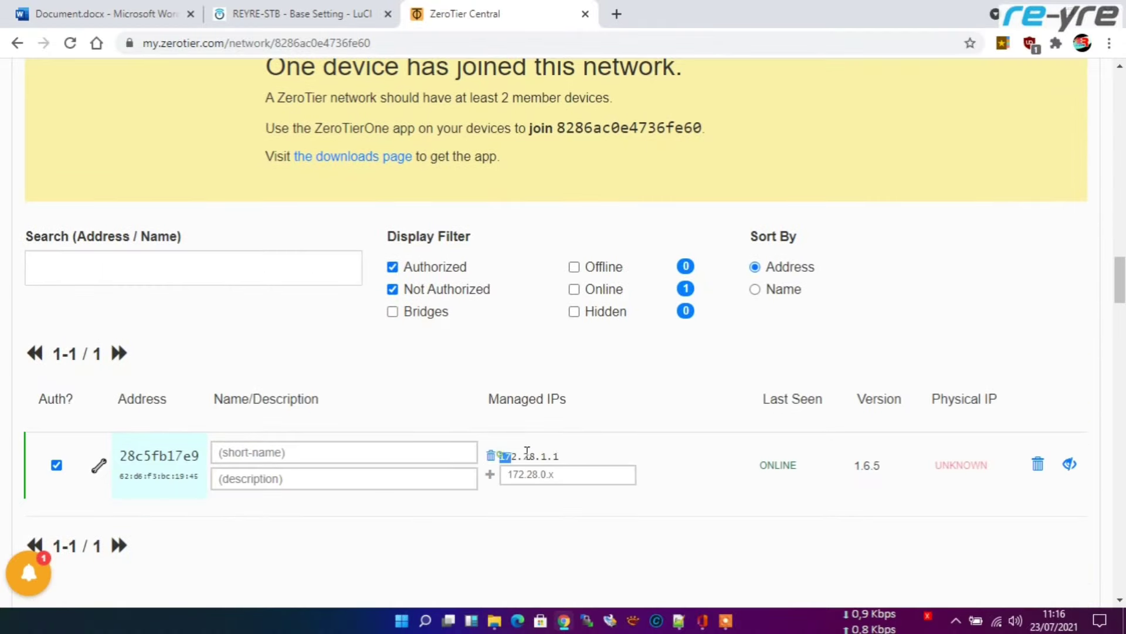
pyautogui.moveTo(527, 451); pyautogui.dragTo(564, 455)
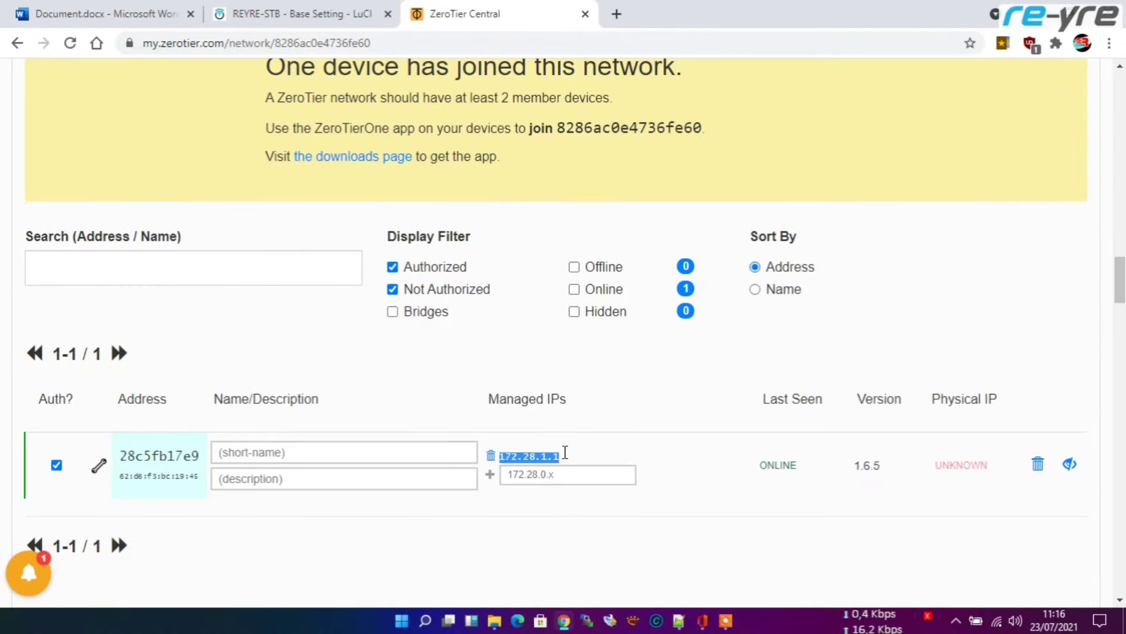
pyautogui.hotkey('ctrl', 'c')
pyautogui.scroll(10, 579, 409)
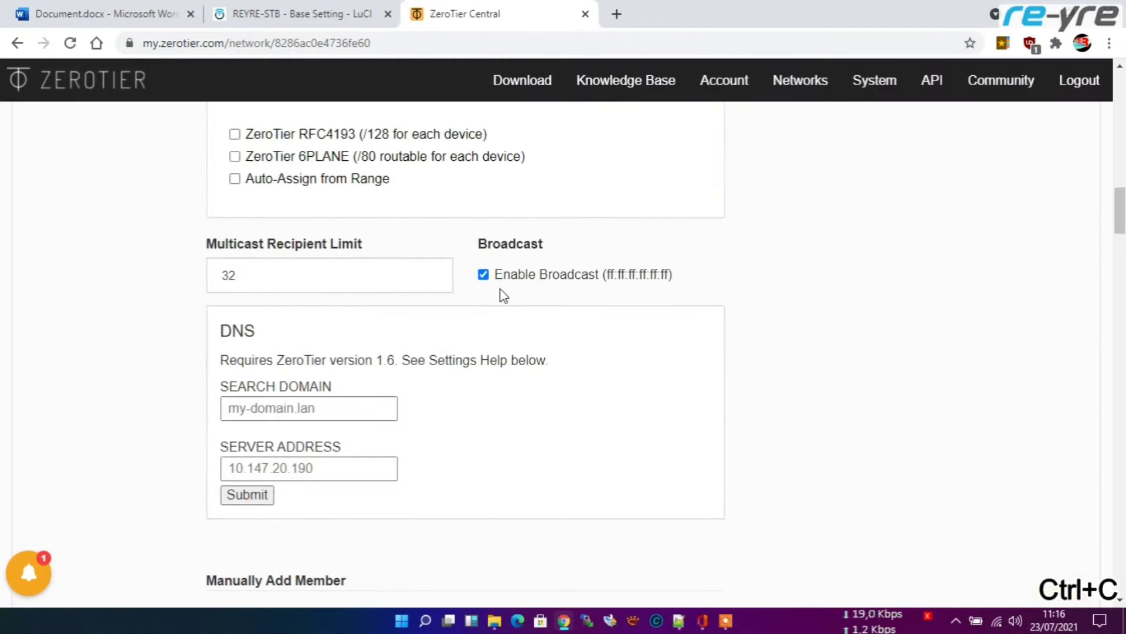
pyautogui.scroll(10, 528, 311)
pyautogui.click(528, 288)
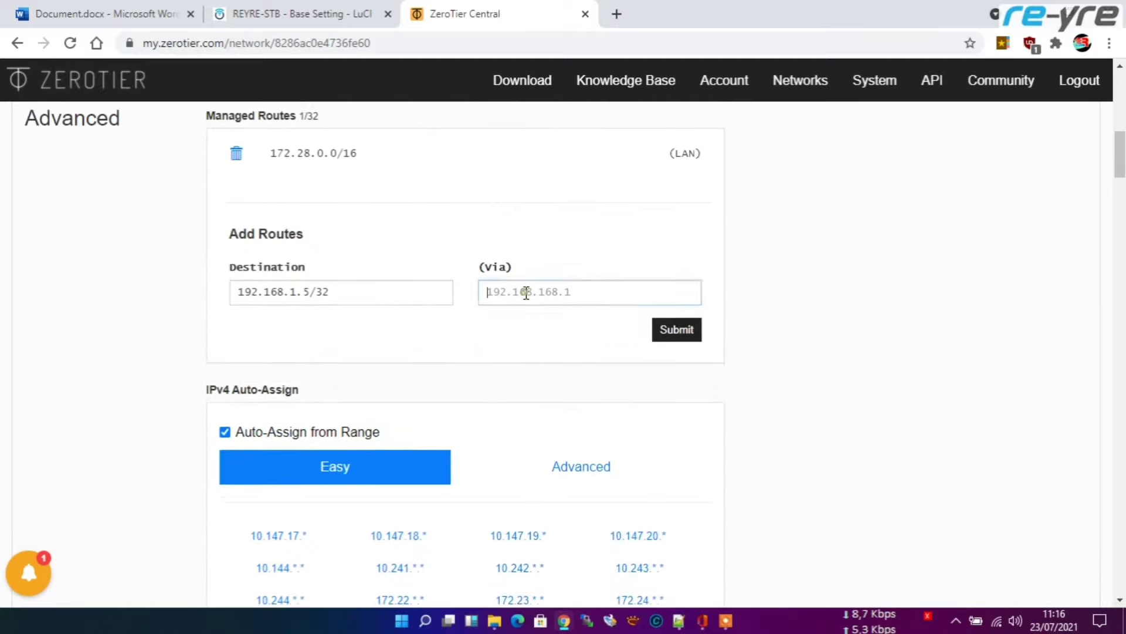
pyautogui.scroll(1, 528, 287)
pyautogui.hotkey('ctrl', 'v')
pyautogui.click(676, 408)
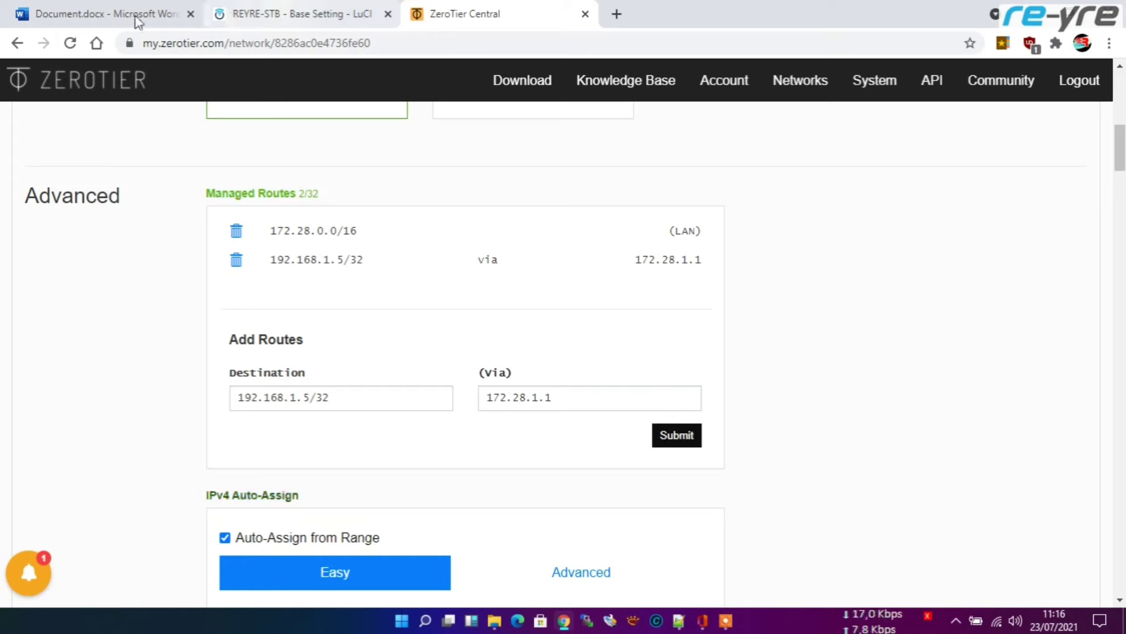
# Step: Add a second managed route to 192.168.1.20/32 via 172.28.1.1, copying the IP from the notes
pyautogui.click(92, 15)
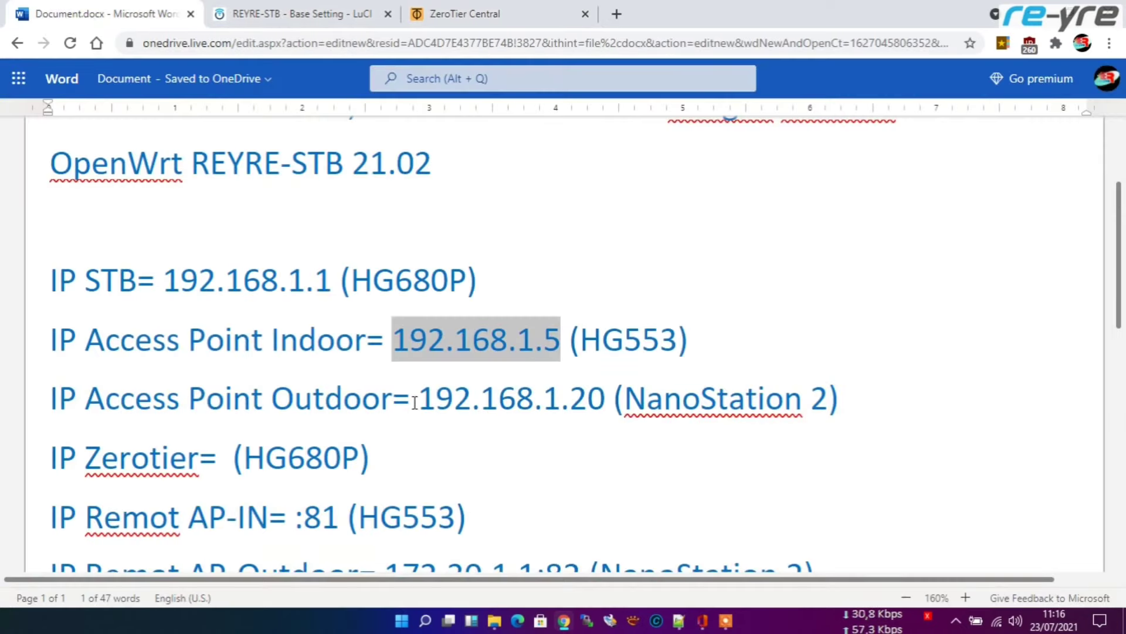
pyautogui.moveTo(422, 401); pyautogui.dragTo(598, 403)
pyautogui.hotkey('ctrl', 'c')
pyautogui.click(428, 7)
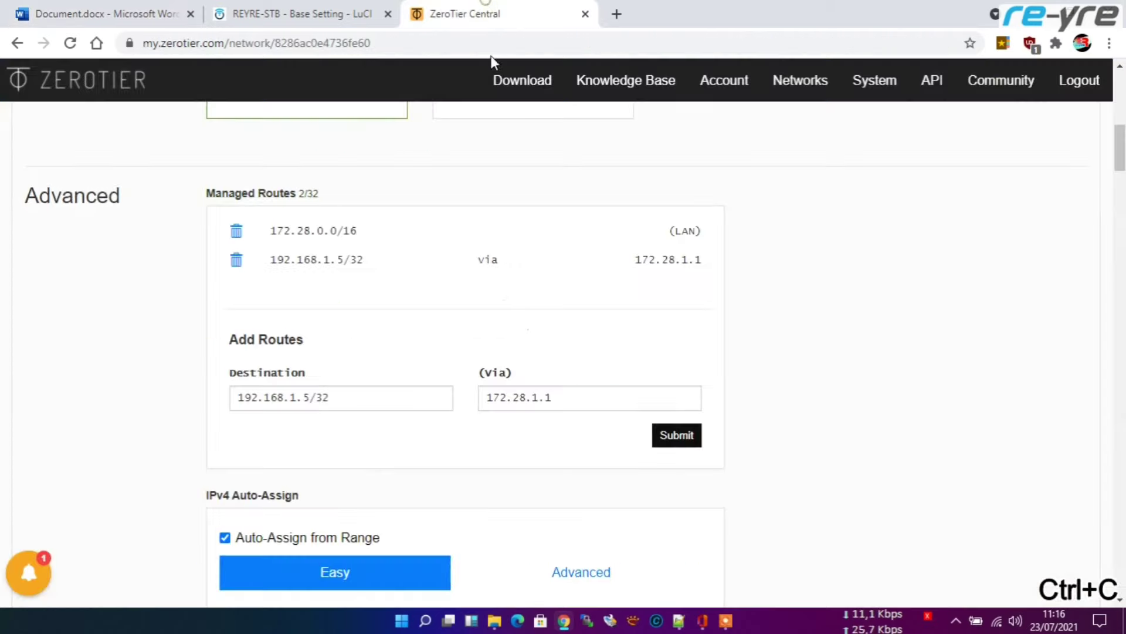
pyautogui.moveTo(310, 400); pyautogui.dragTo(220, 397)
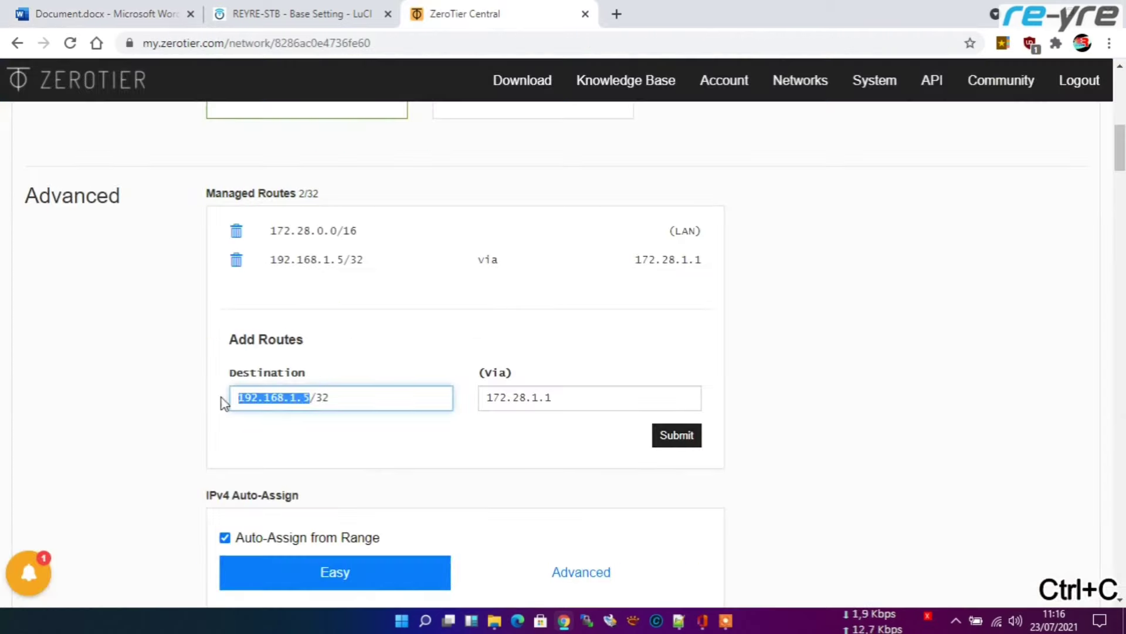
pyautogui.hotkey('ctrl', 'v')
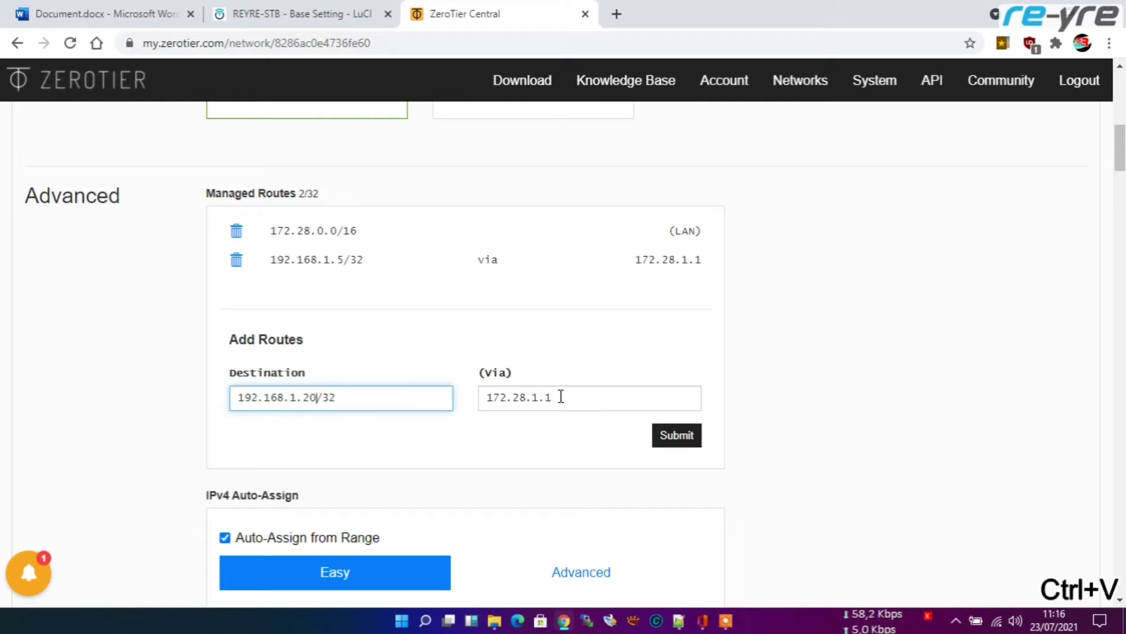
pyautogui.click(672, 436)
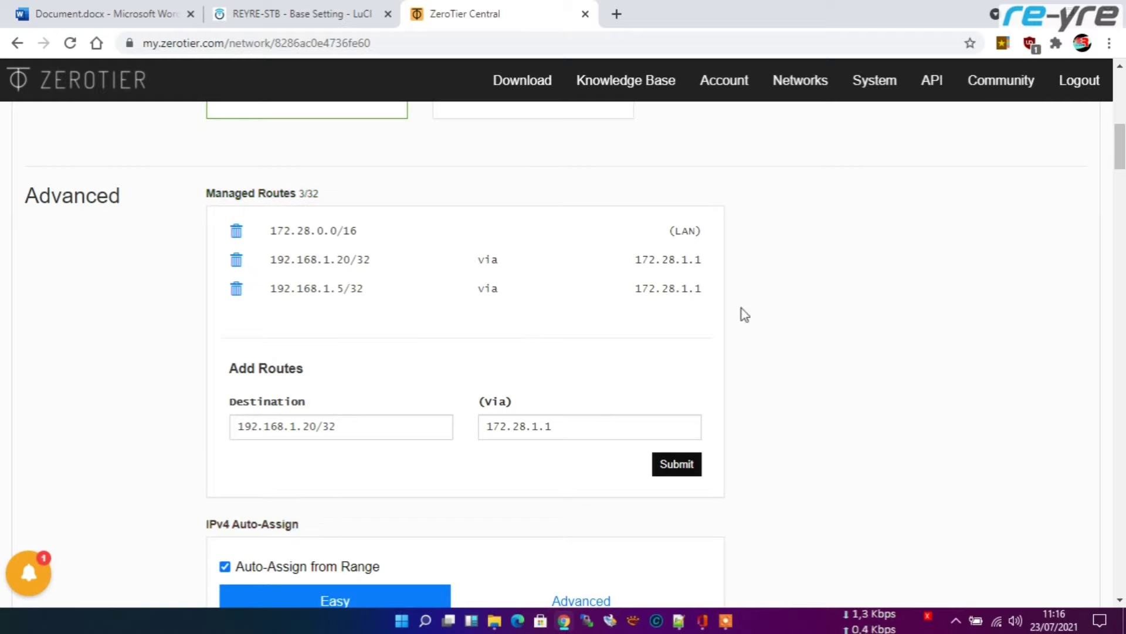
pyautogui.scroll(-15, 808, 305)
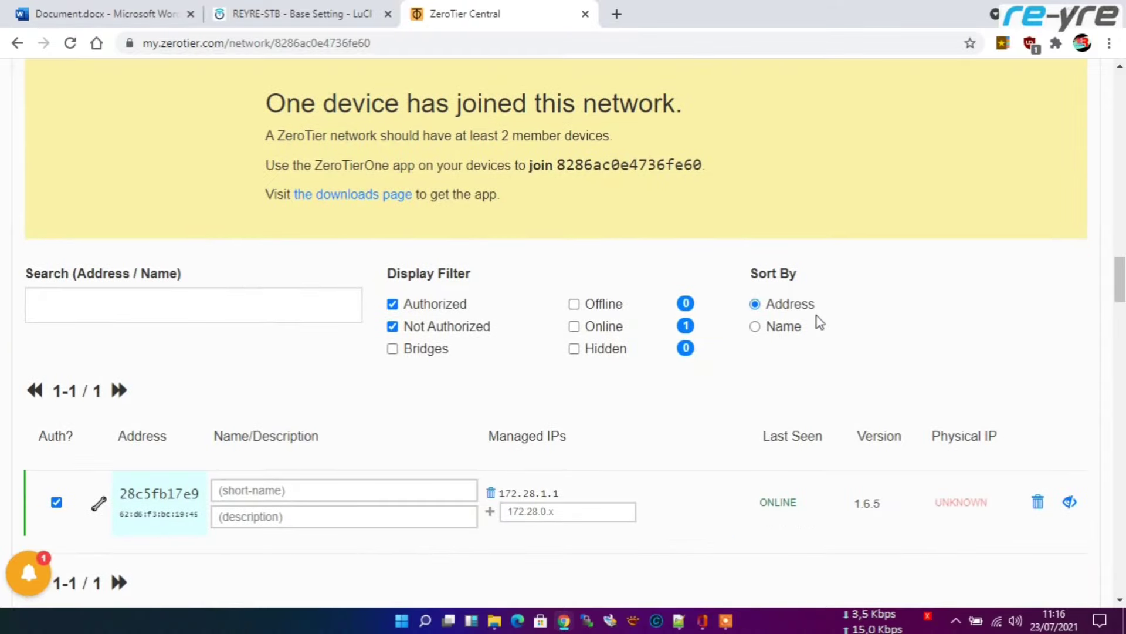
pyautogui.scroll(-4, 815, 315)
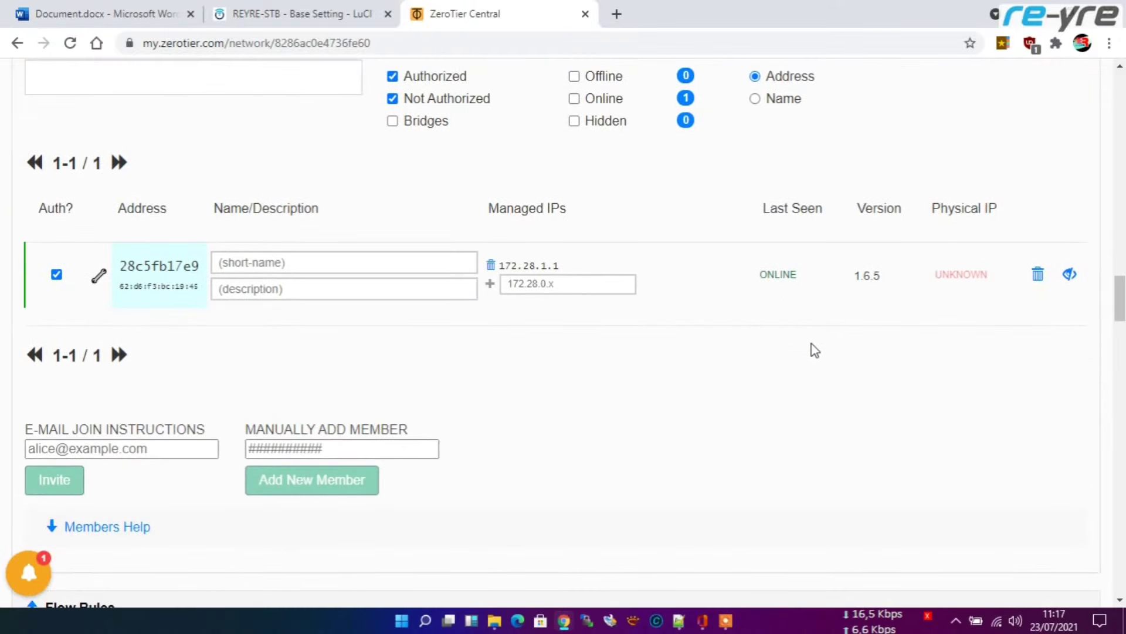
pyautogui.scroll(4, 785, 351)
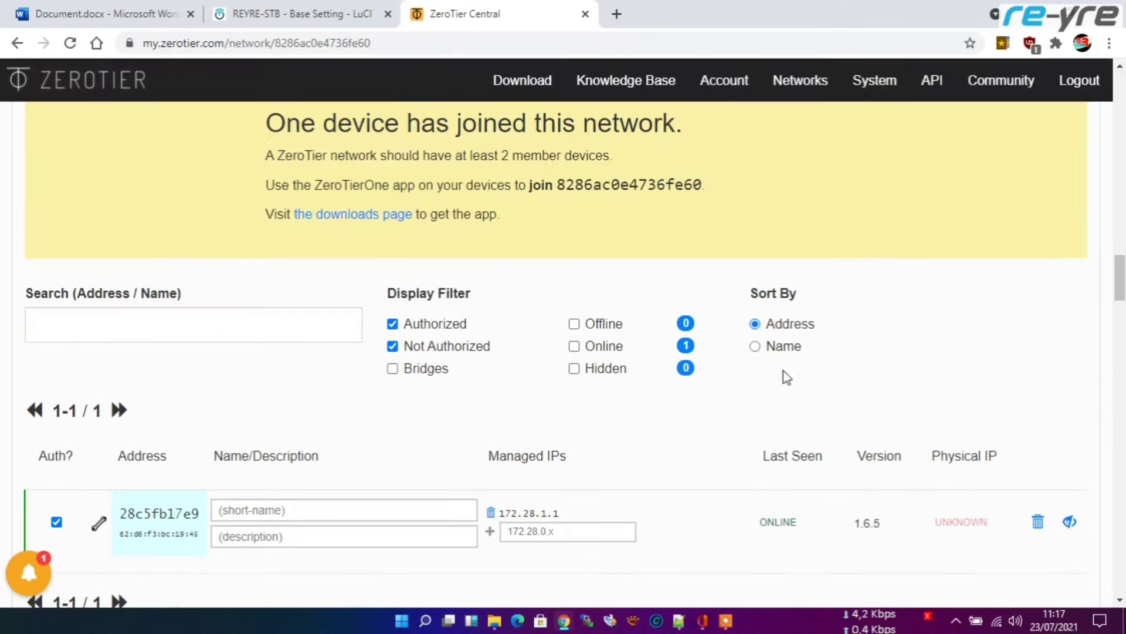
pyautogui.scroll(20, 768, 387)
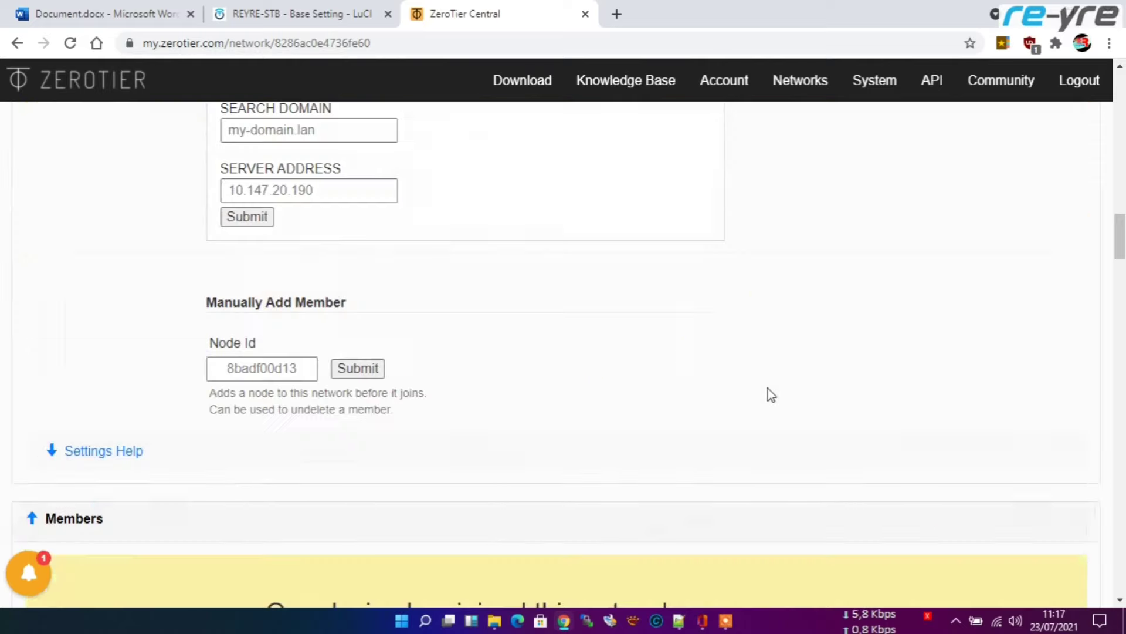
pyautogui.scroll(5, 763, 378)
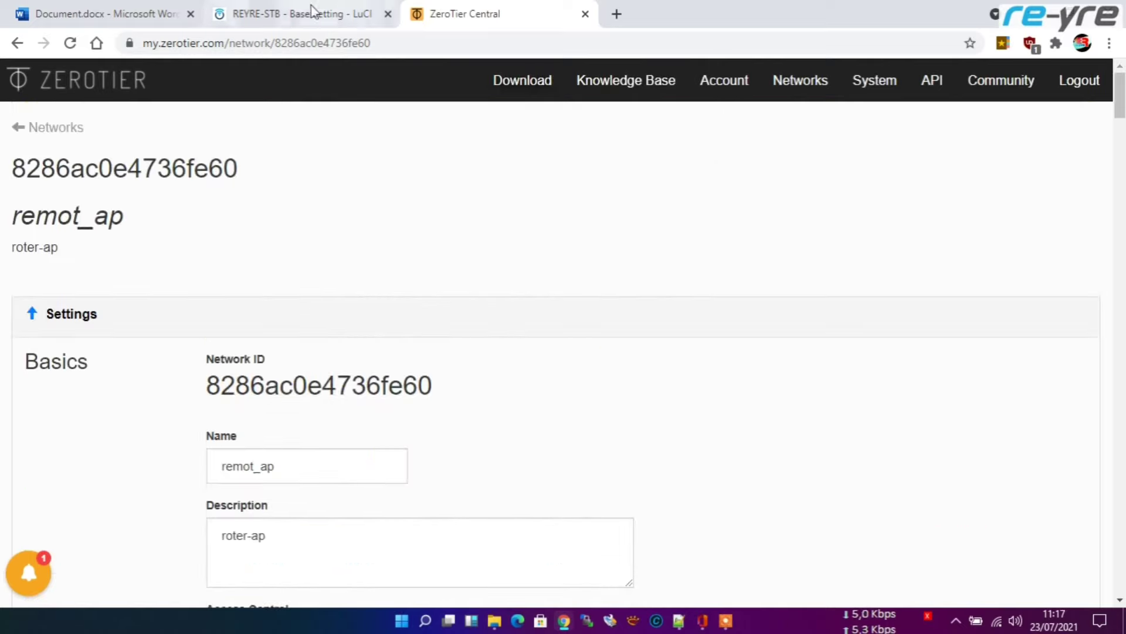
# Step: Copy the via address 172.28.1.1 from ZeroTier Central onto the notes' Zerotier line
pyautogui.click(182, 8)
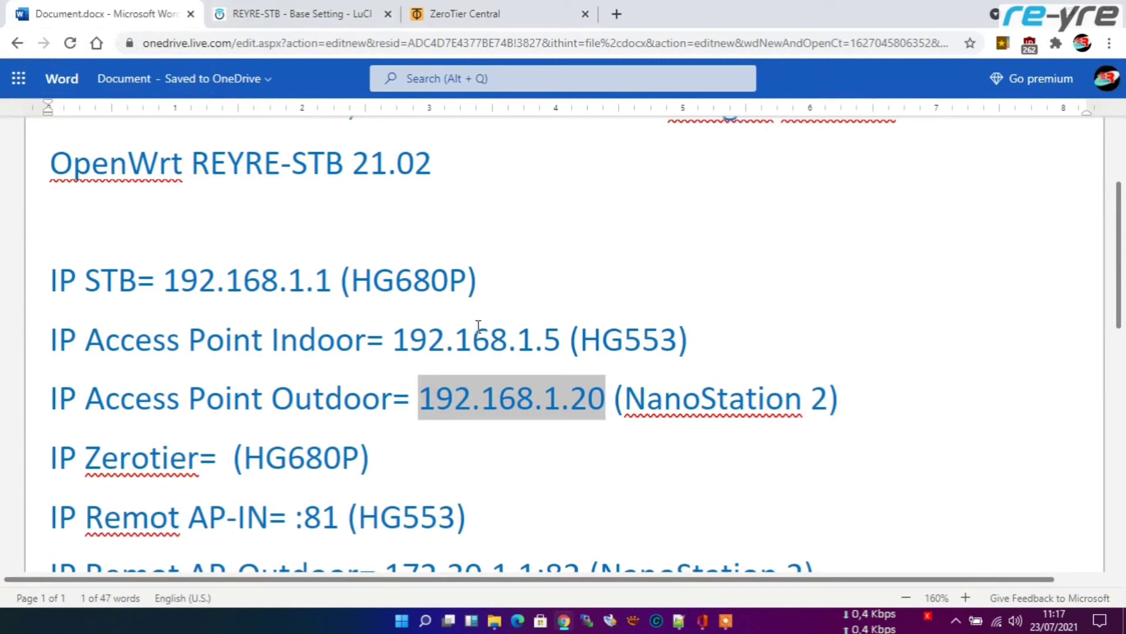
pyautogui.scroll(-3, 346, 351)
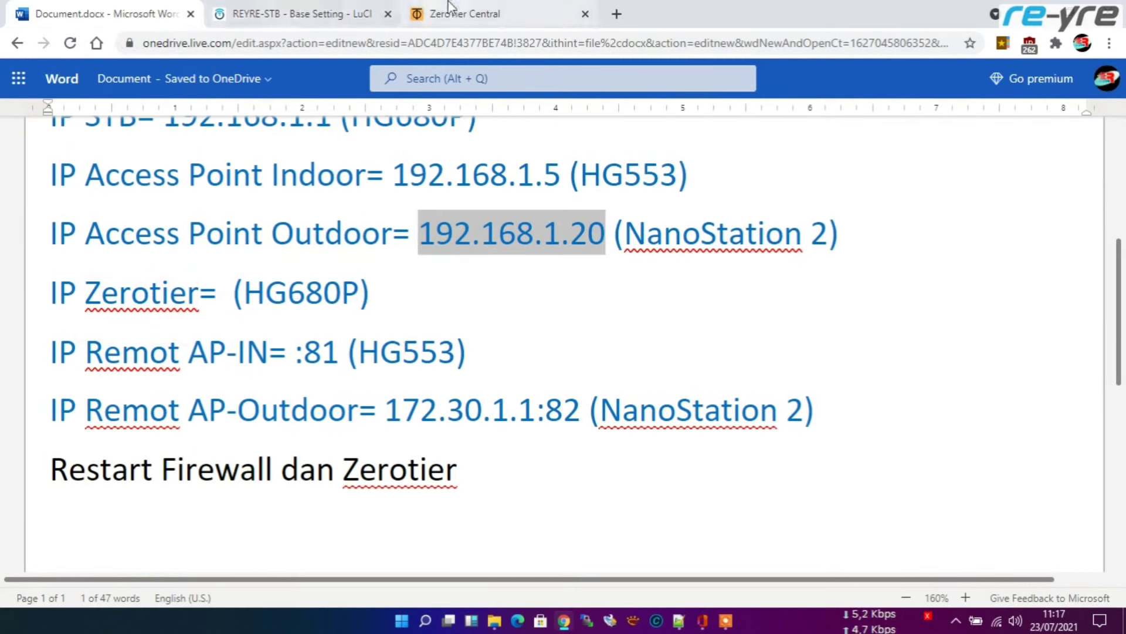
pyautogui.click(420, 14)
pyautogui.scroll(-8, 454, 347)
pyautogui.scroll(-7, 455, 346)
pyautogui.scroll(4, 626, 330)
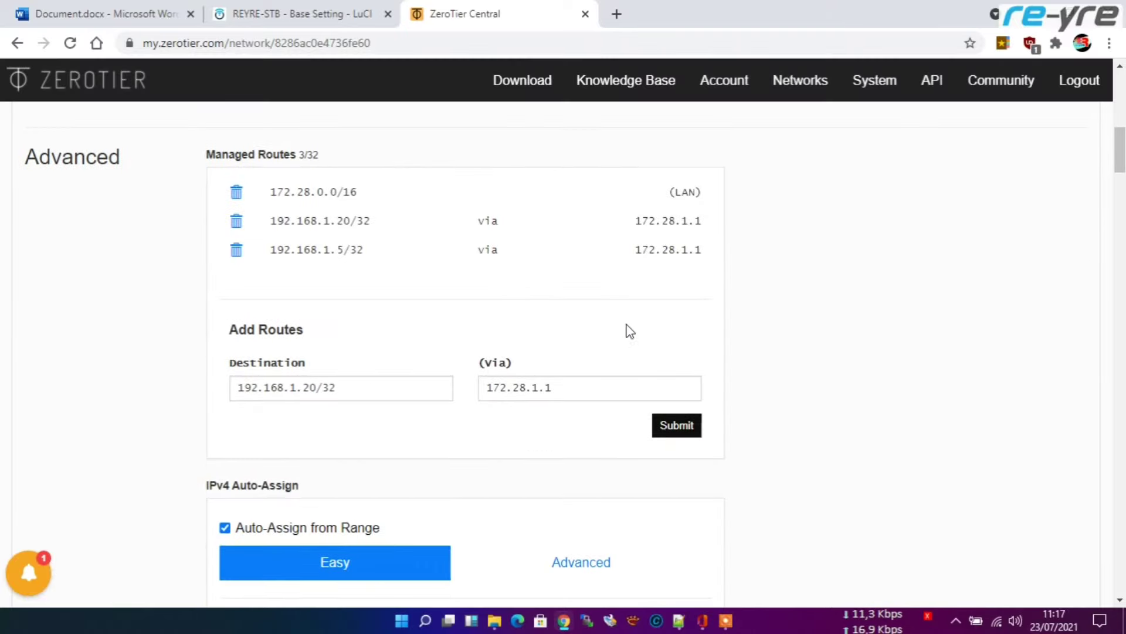
pyautogui.moveTo(635, 221); pyautogui.dragTo(709, 233)
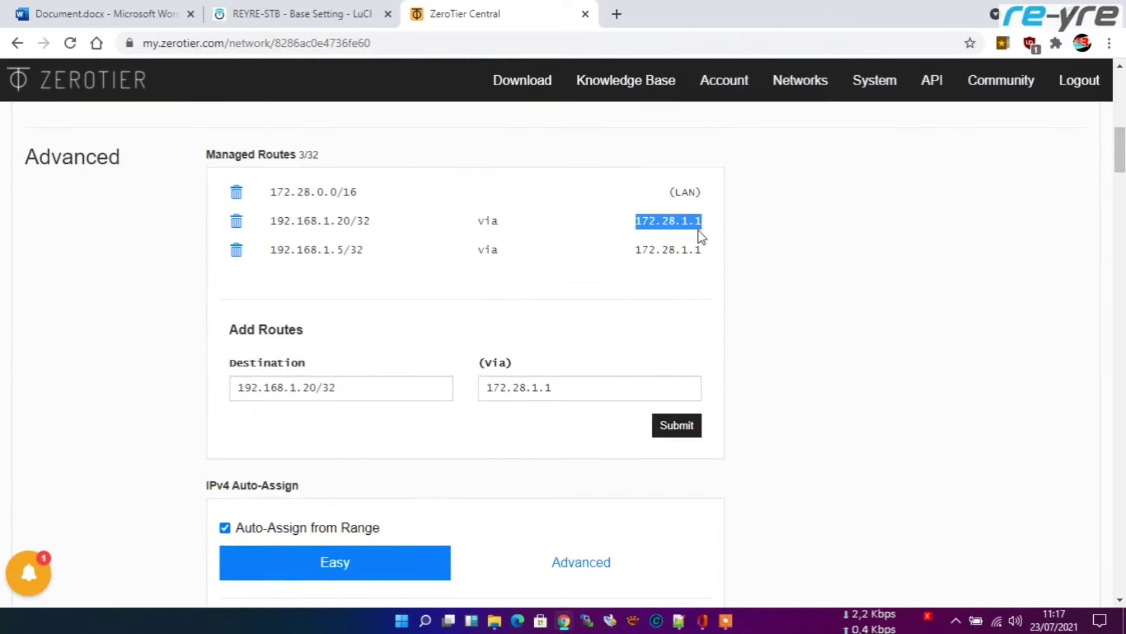
pyautogui.hotkey('ctrl', 'c')
pyautogui.click(106, 14)
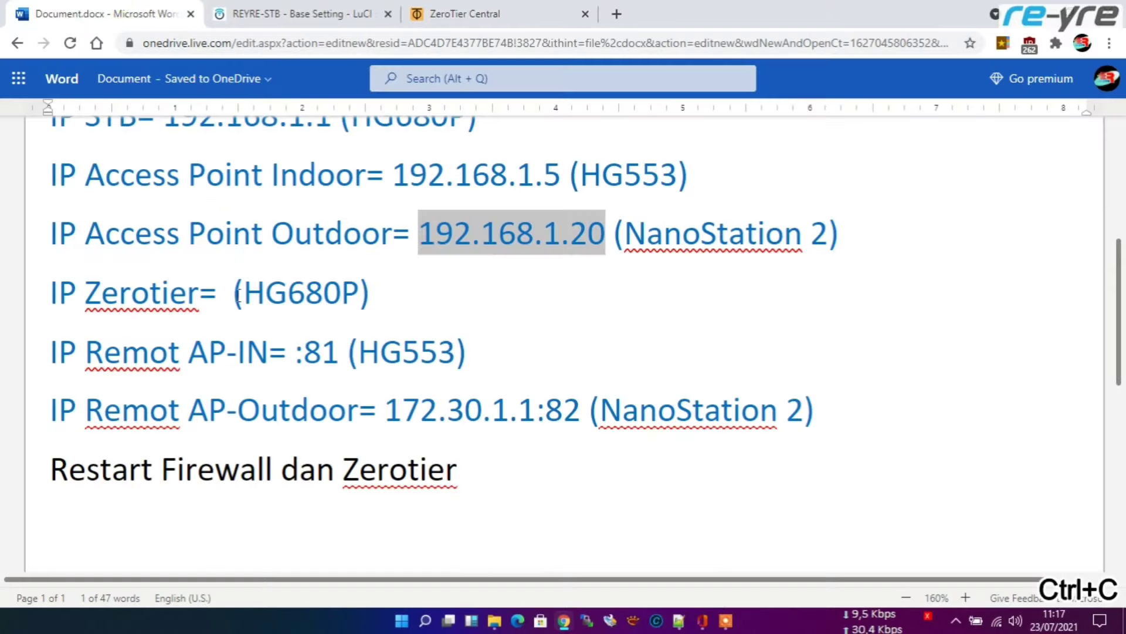
pyautogui.click(235, 293)
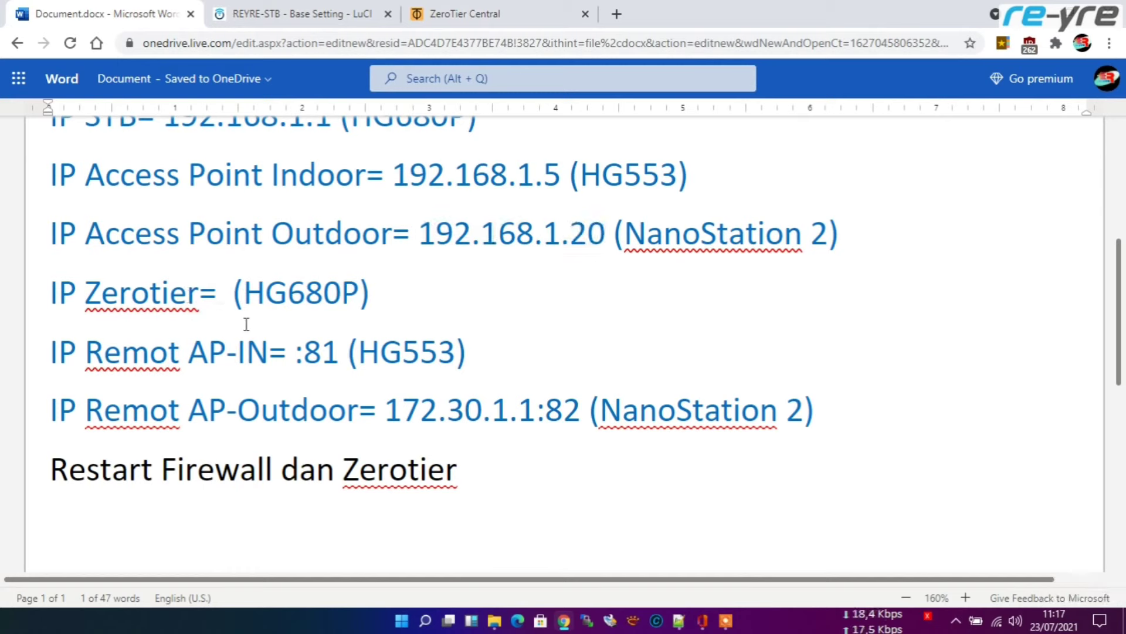
pyautogui.hotkey('ctrl', 'v')
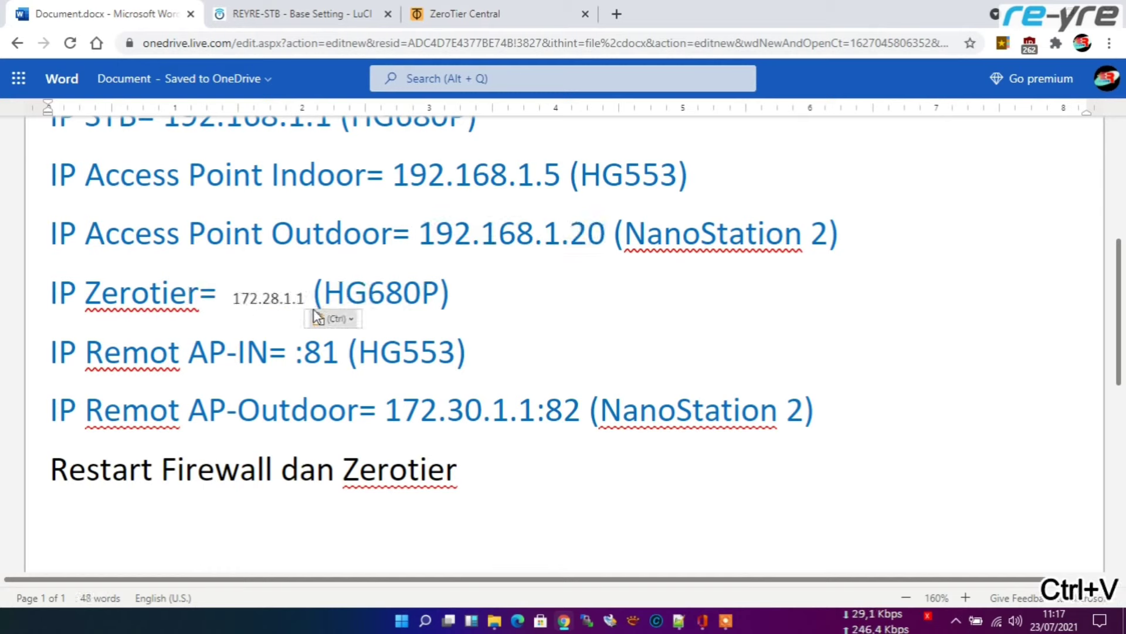
pyautogui.moveTo(302, 298); pyautogui.dragTo(232, 298)
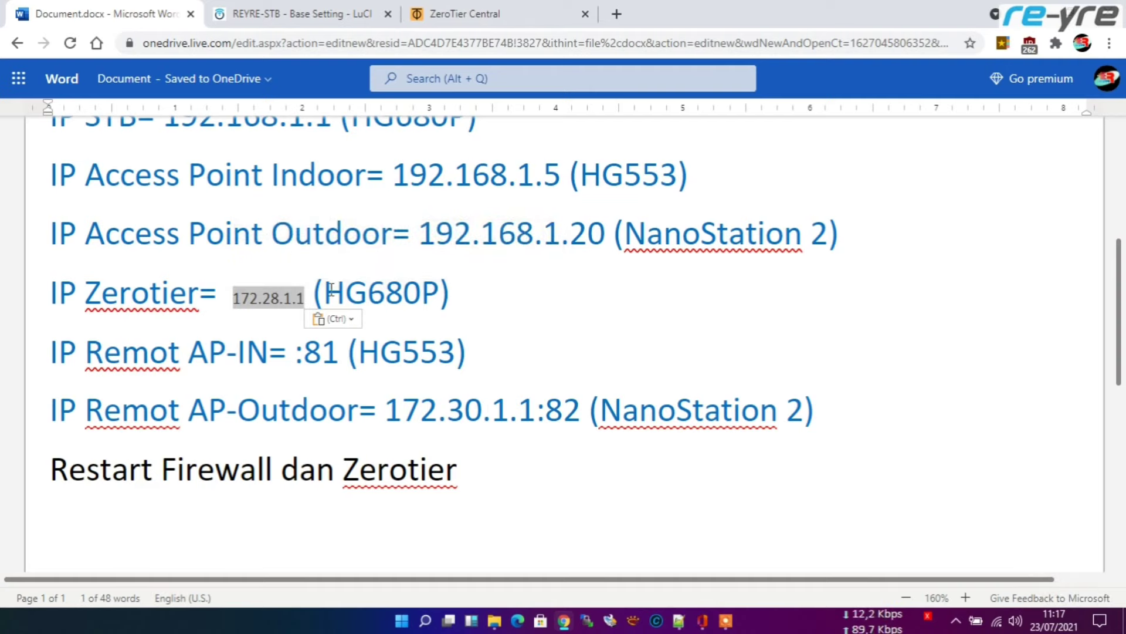
pyautogui.click(444, 311)
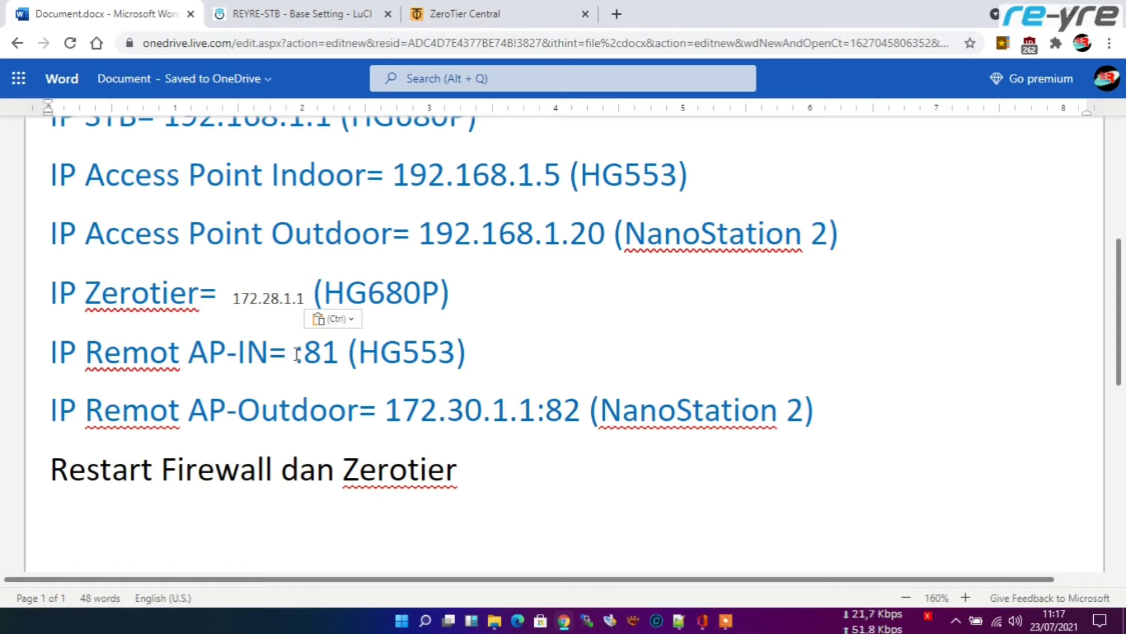
# Step: Enter 172.28.1.1 before :81 on the Remot AP-IN line and re-paste it on the Zerotier line in matching style
pyautogui.click(296, 354)
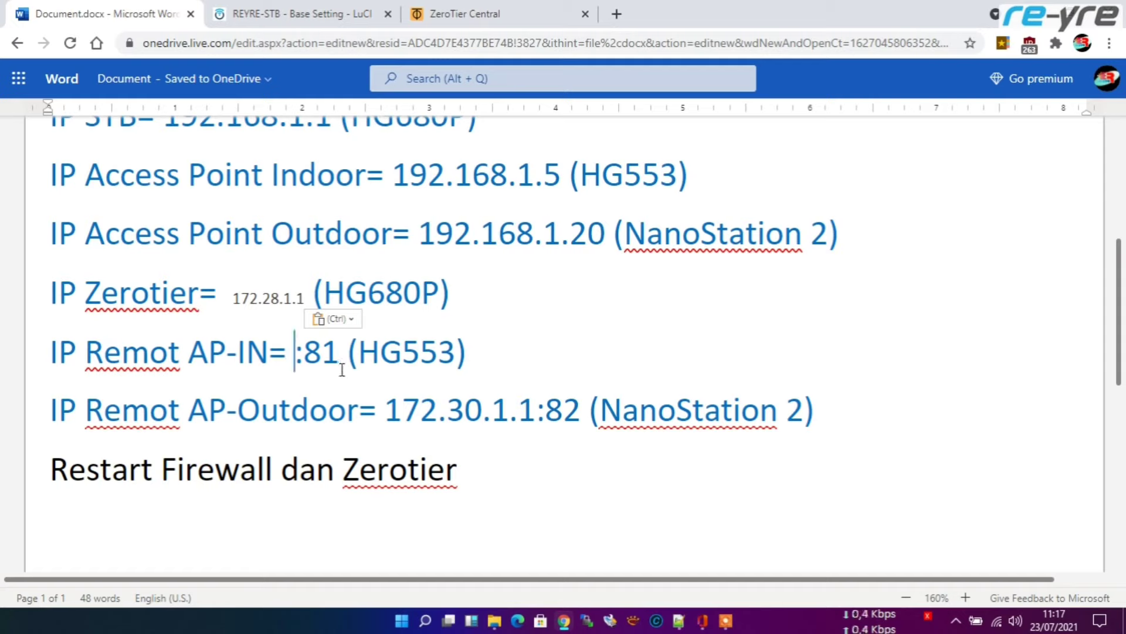
pyautogui.write('172.')
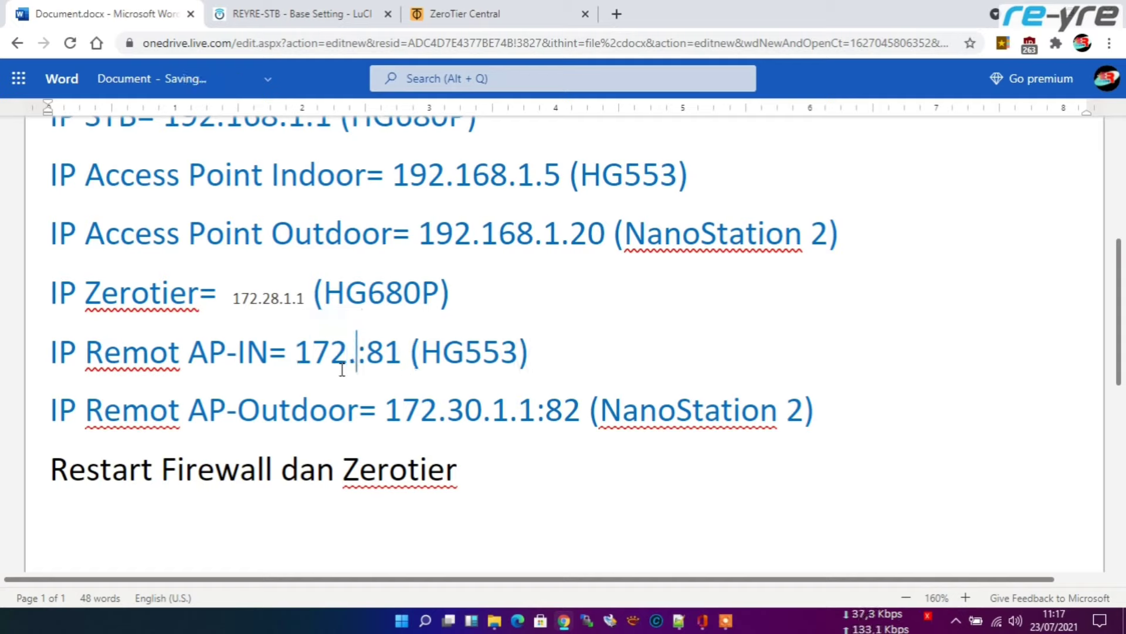
pyautogui.write('28.')
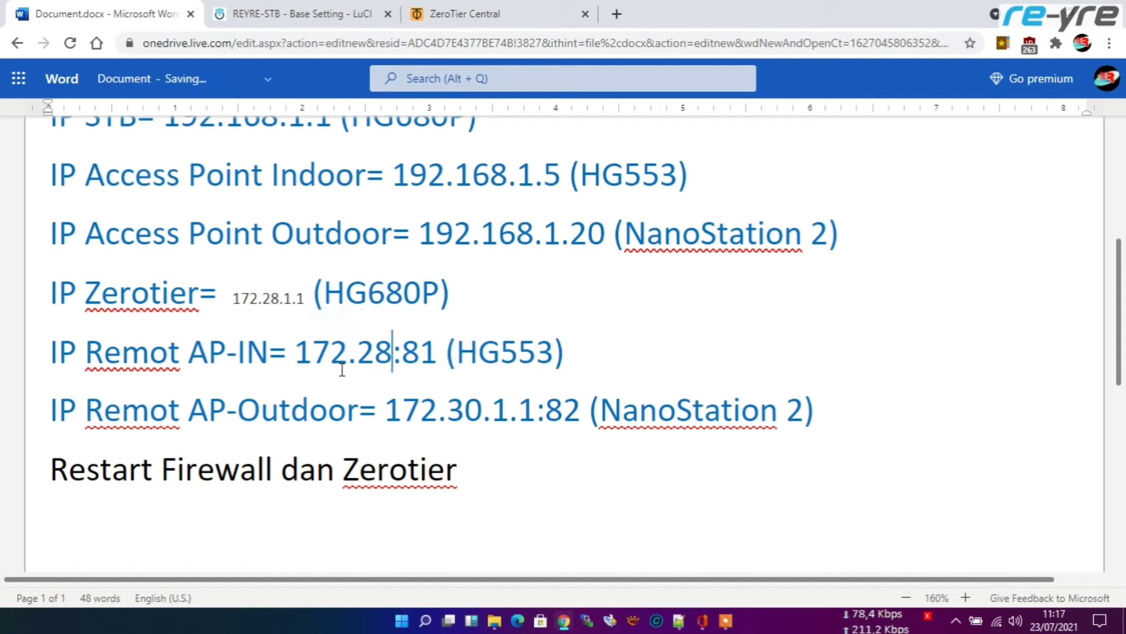
pyautogui.write('1.1')
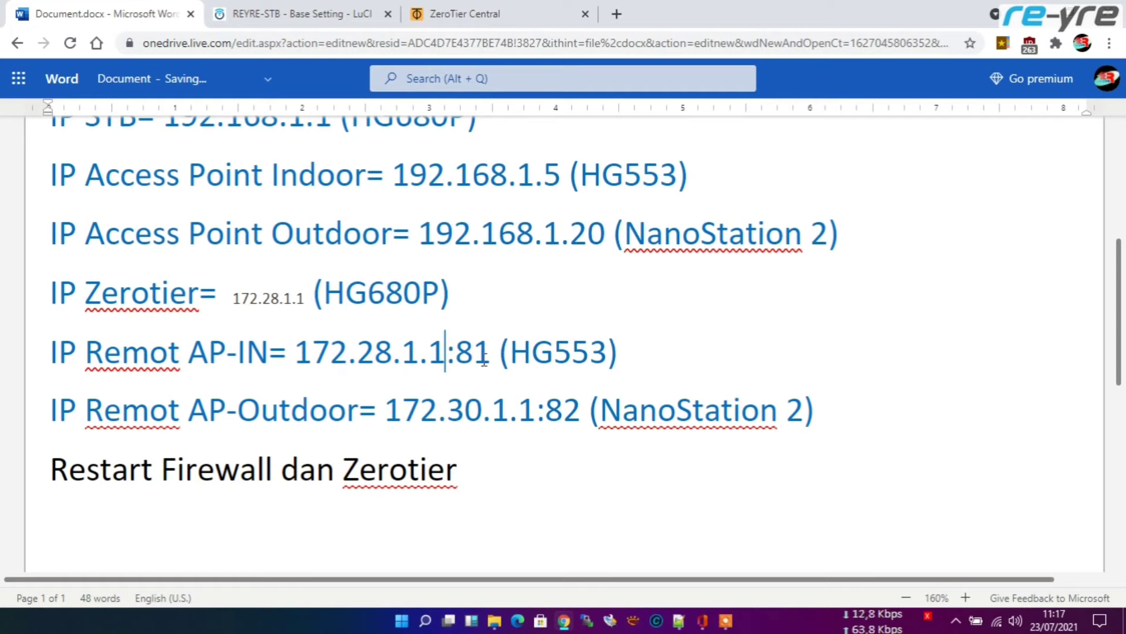
pyautogui.moveTo(295, 352); pyautogui.dragTo(445, 354)
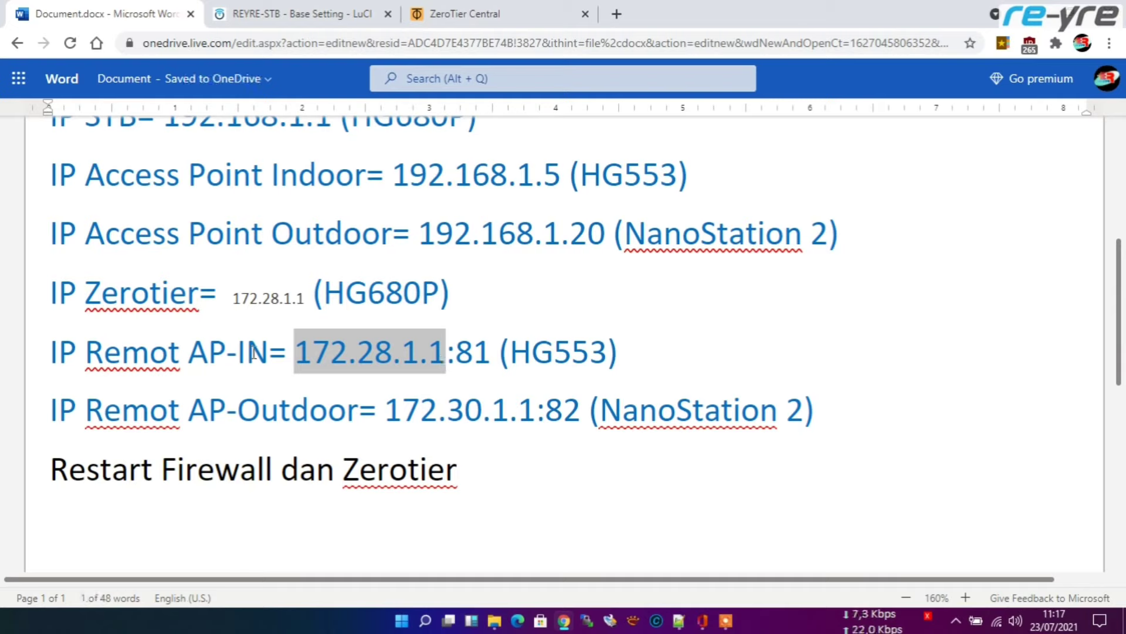
pyautogui.hotkey('ctrl', 'c')
pyautogui.moveTo(240, 300); pyautogui.dragTo(306, 302)
pyautogui.press('BackSpace')
pyautogui.press('BackSpace')
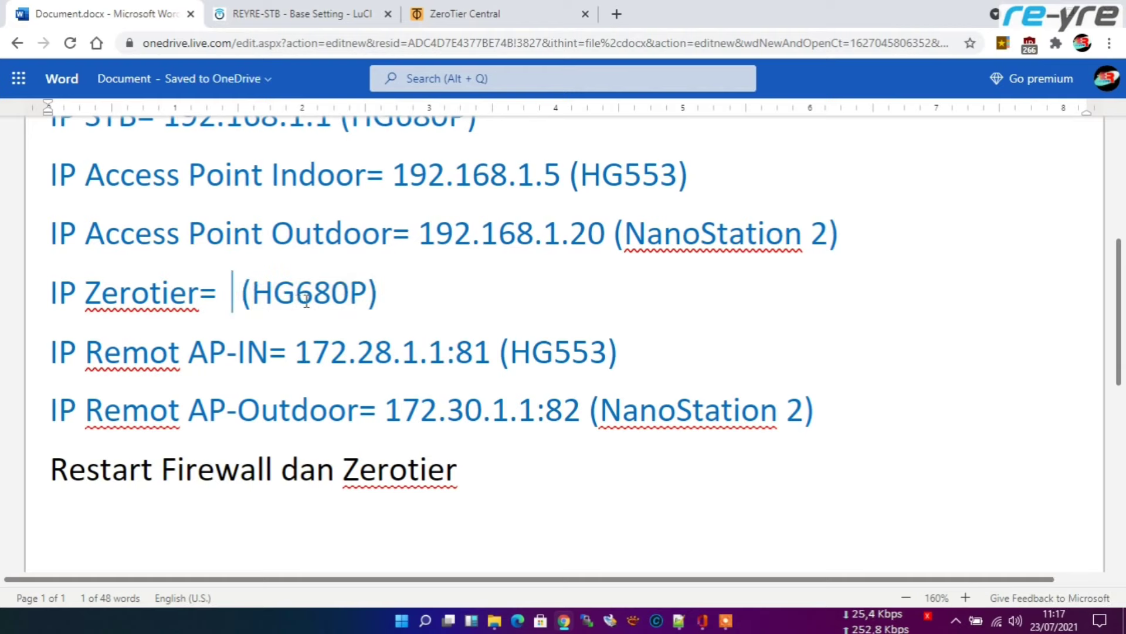
pyautogui.hotkey('ctrl', 'v')
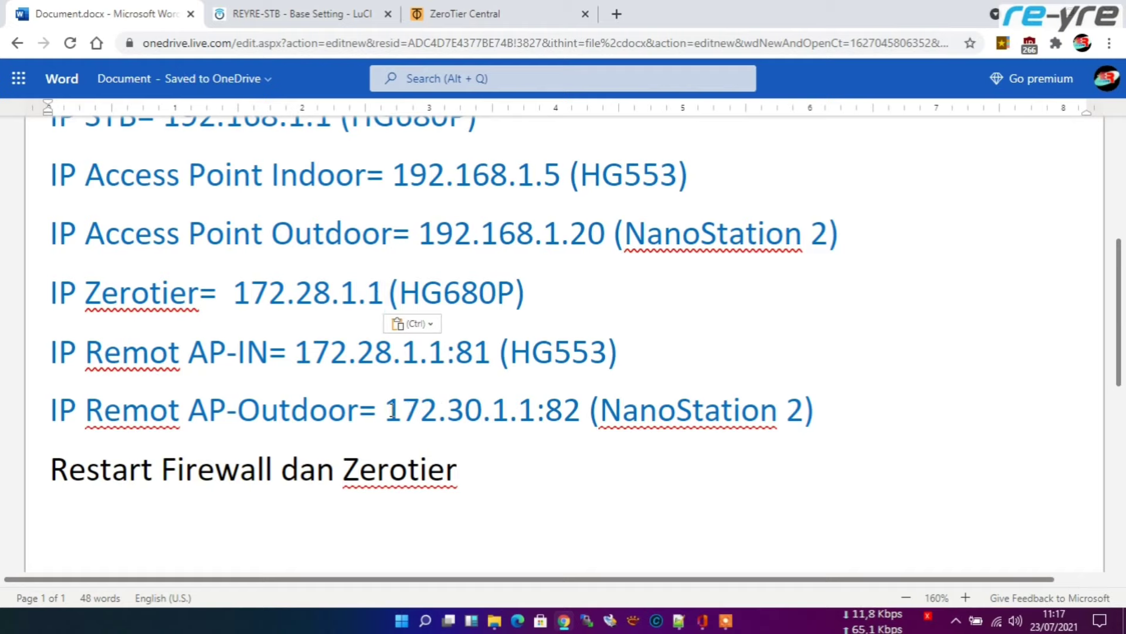
# Step: Check the Remot AP-Outdoor address 172.30.1.1:82, leaving the cursor after :82
pyautogui.moveTo(385, 409); pyautogui.dragTo(503, 434)
pyautogui.scroll(-1, 474, 374)
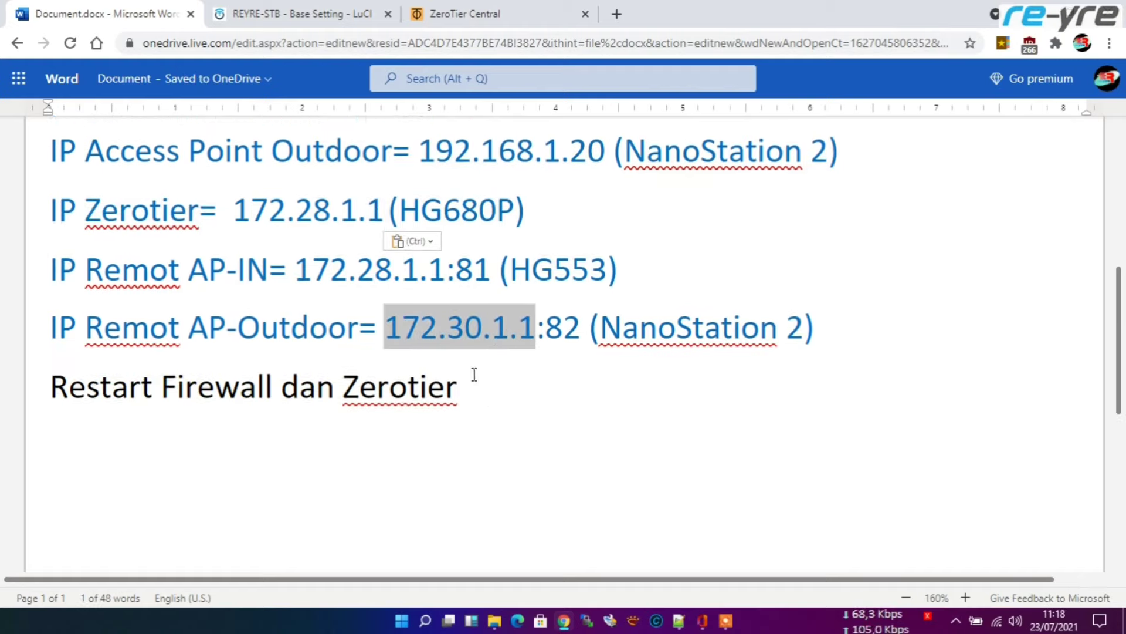
pyautogui.click(491, 271)
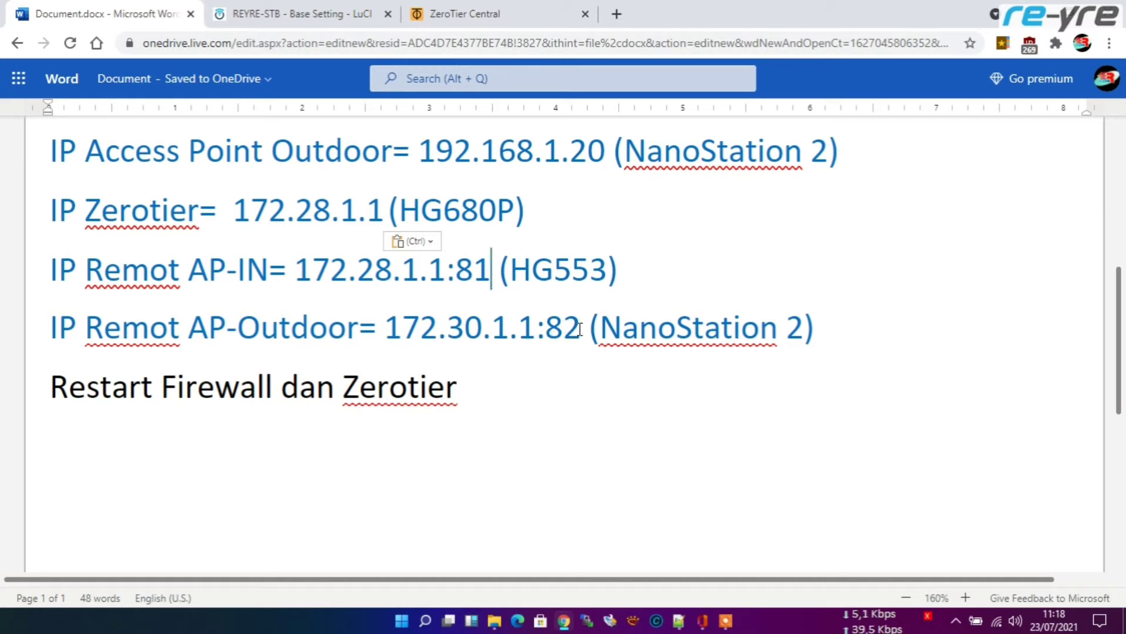
pyautogui.click(575, 332)
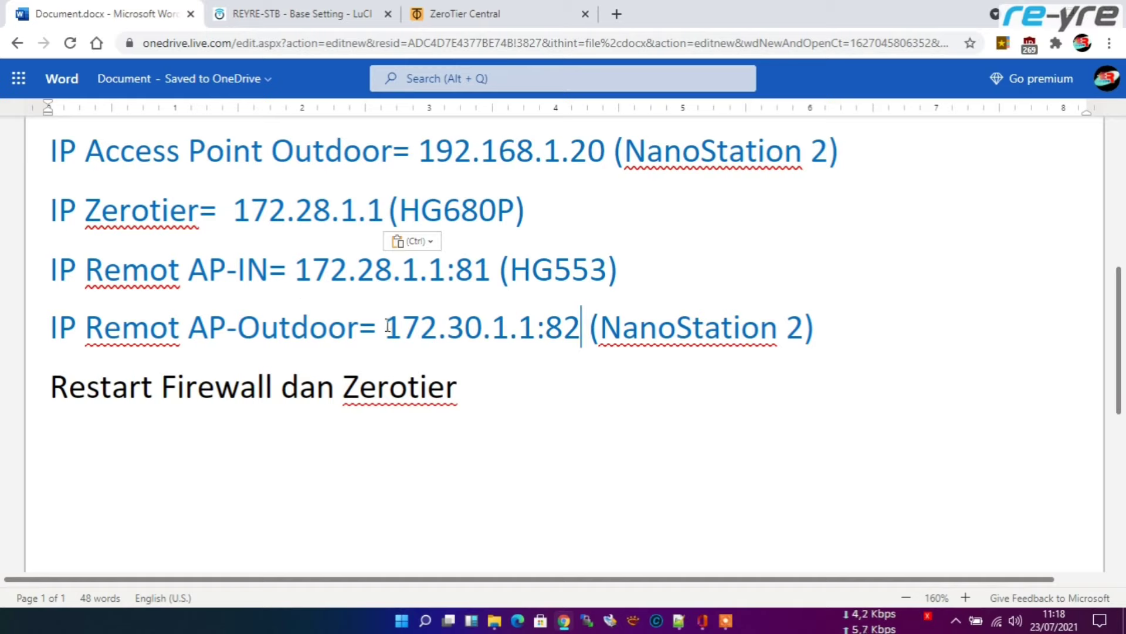
# Step: Check the STB's ZeroTier managed routes, then return to its ZeroTier settings page
pyautogui.click(327, 16)
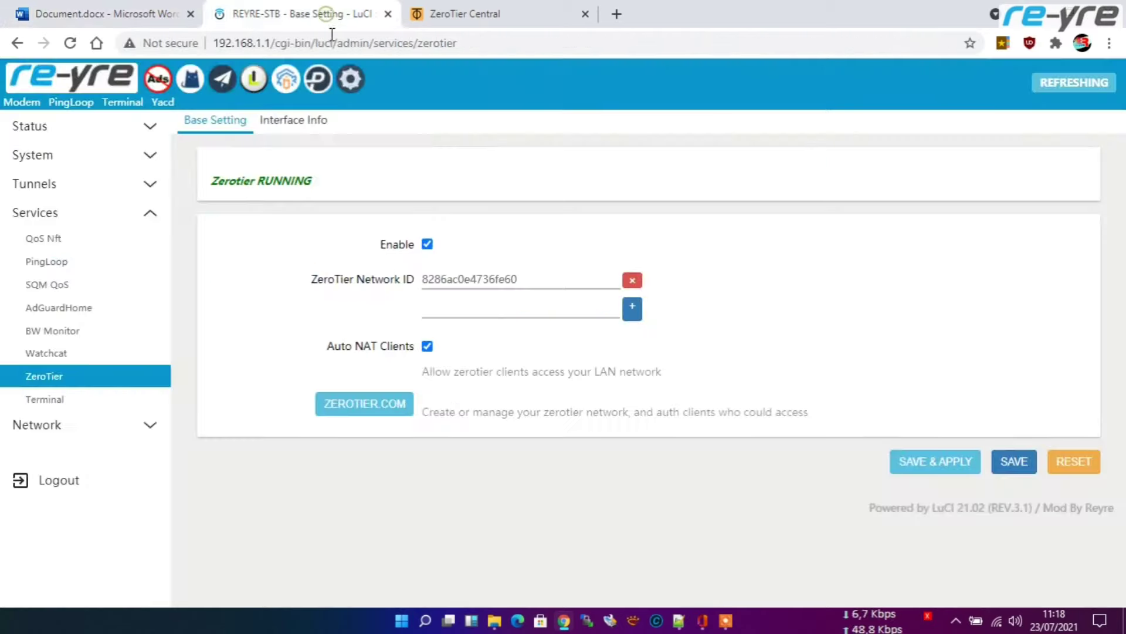
pyautogui.click(492, 8)
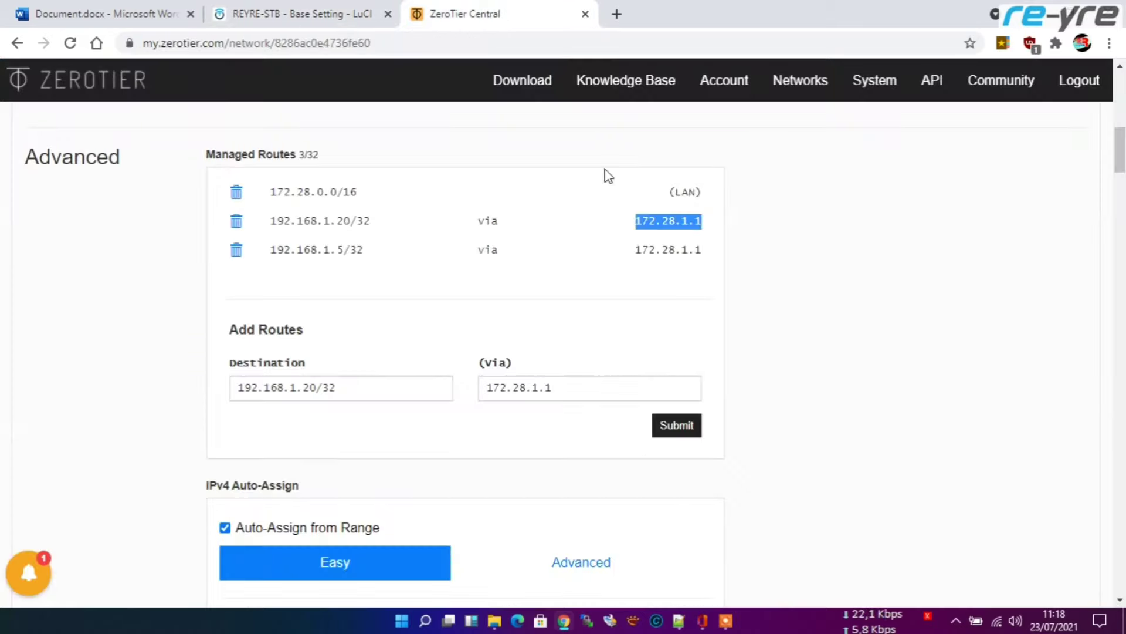
pyautogui.click(301, 10)
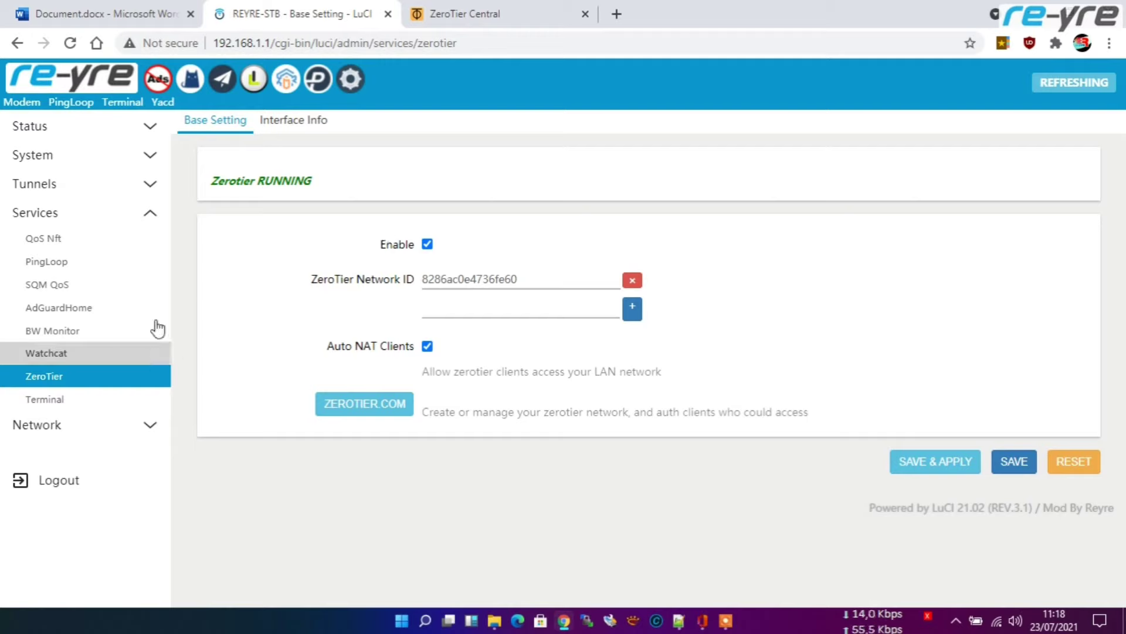
# Step: Find the ztrtazv4bh device under Network > Devices and return to the Interfaces list
pyautogui.click(350, 81)
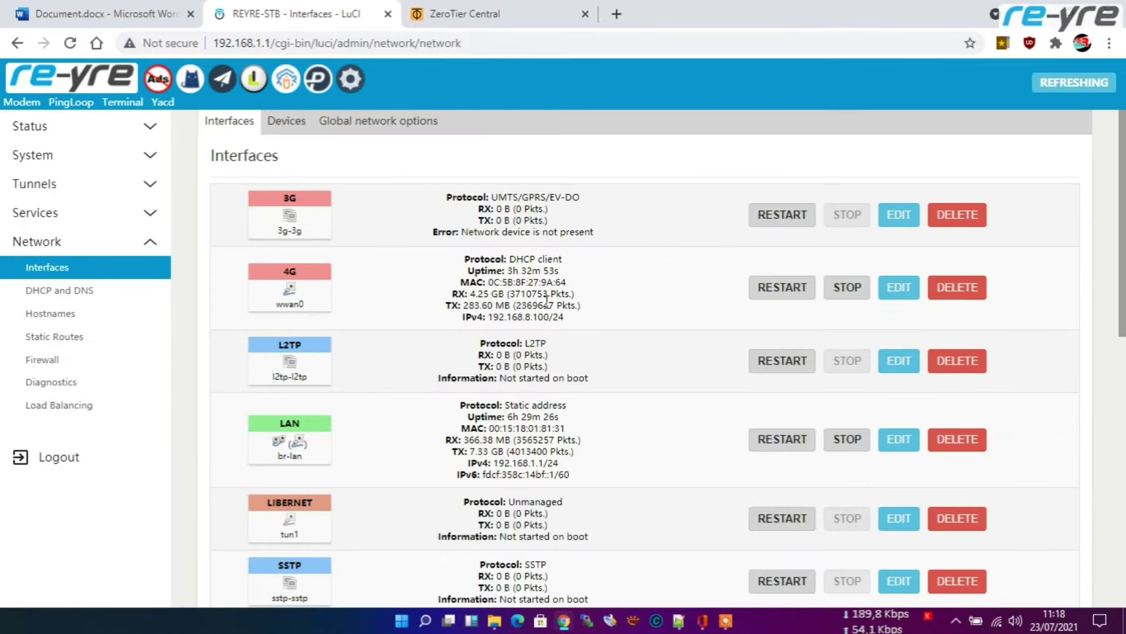
pyautogui.click(287, 123)
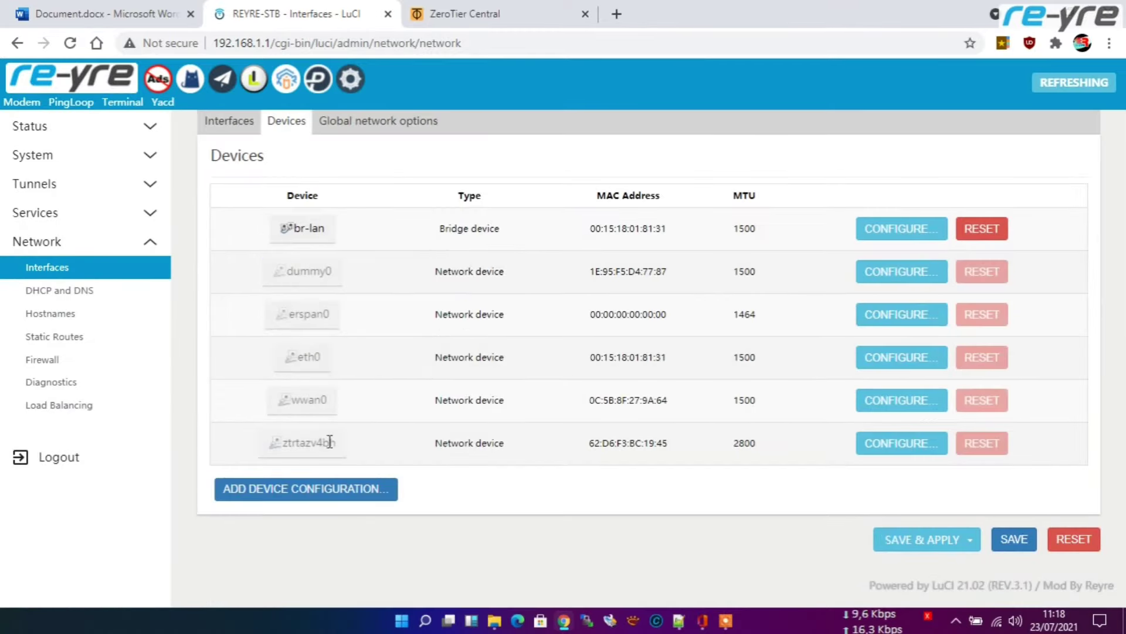
pyautogui.doubleClick(305, 442)
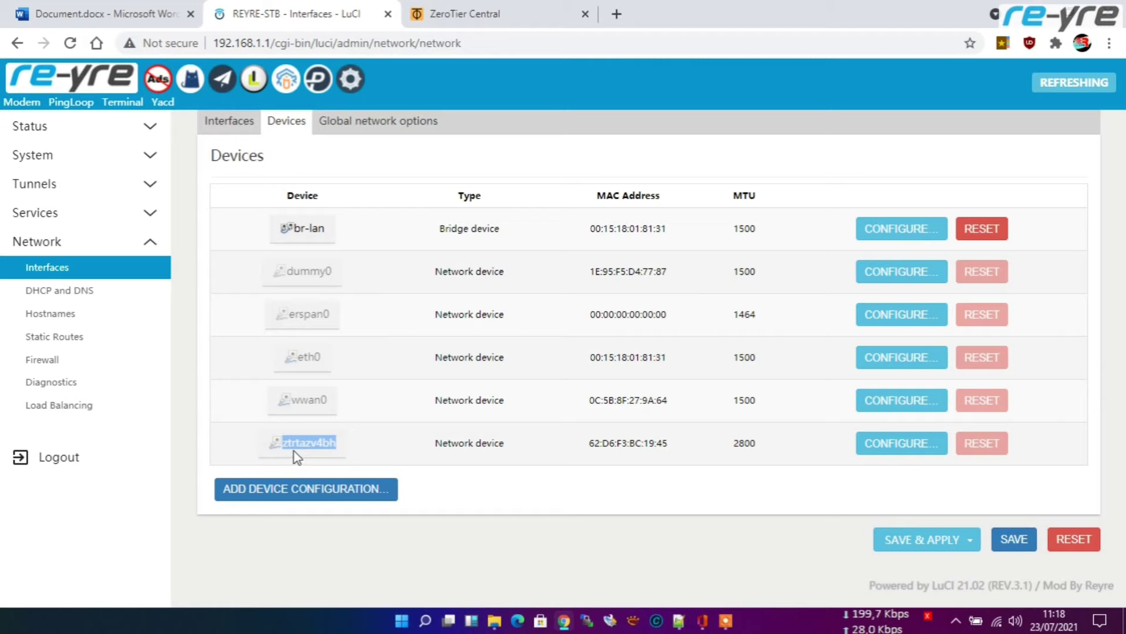
pyautogui.click(235, 127)
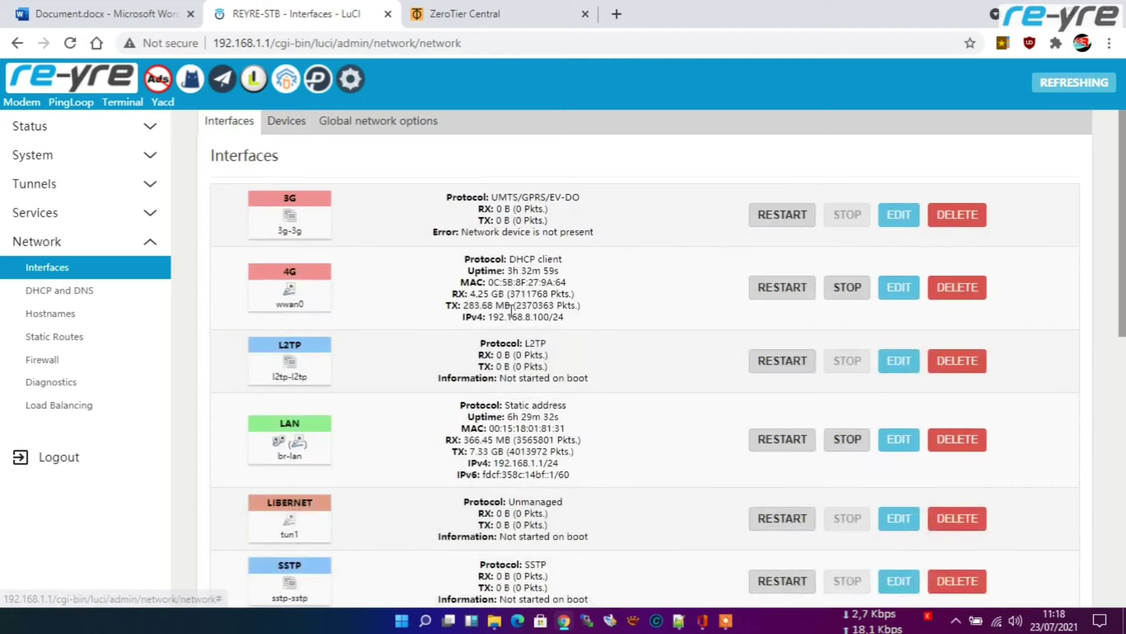
pyautogui.scroll(-8, 270, 499)
# Step: Create an Unmanaged interface named zerotier on device ztrtazv4bh
pyautogui.click(286, 502)
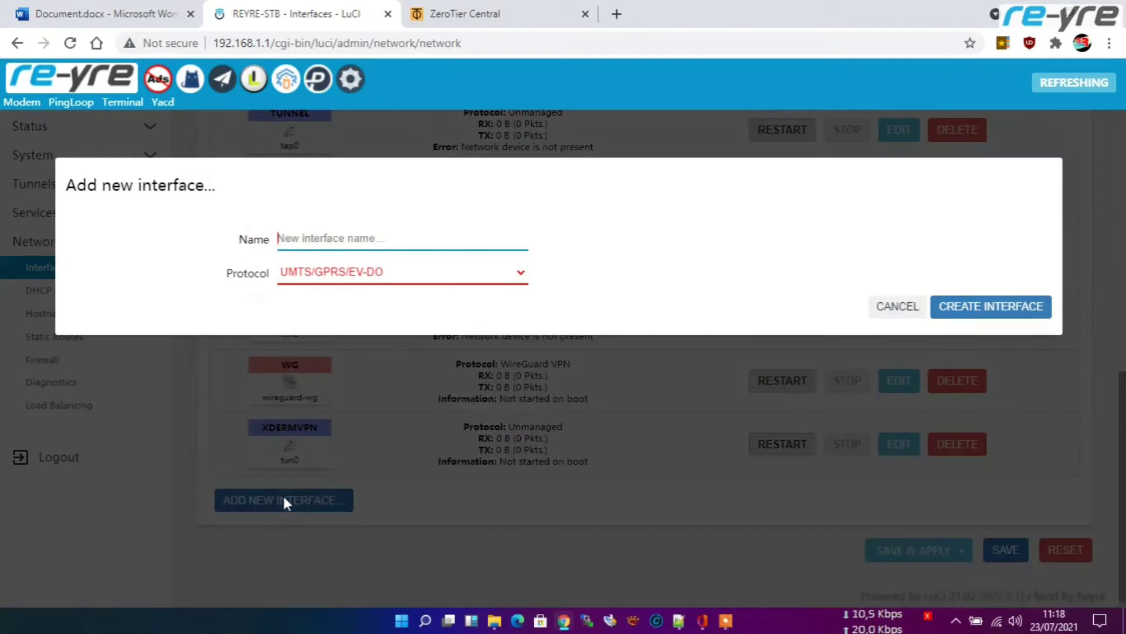
pyautogui.click(477, 278)
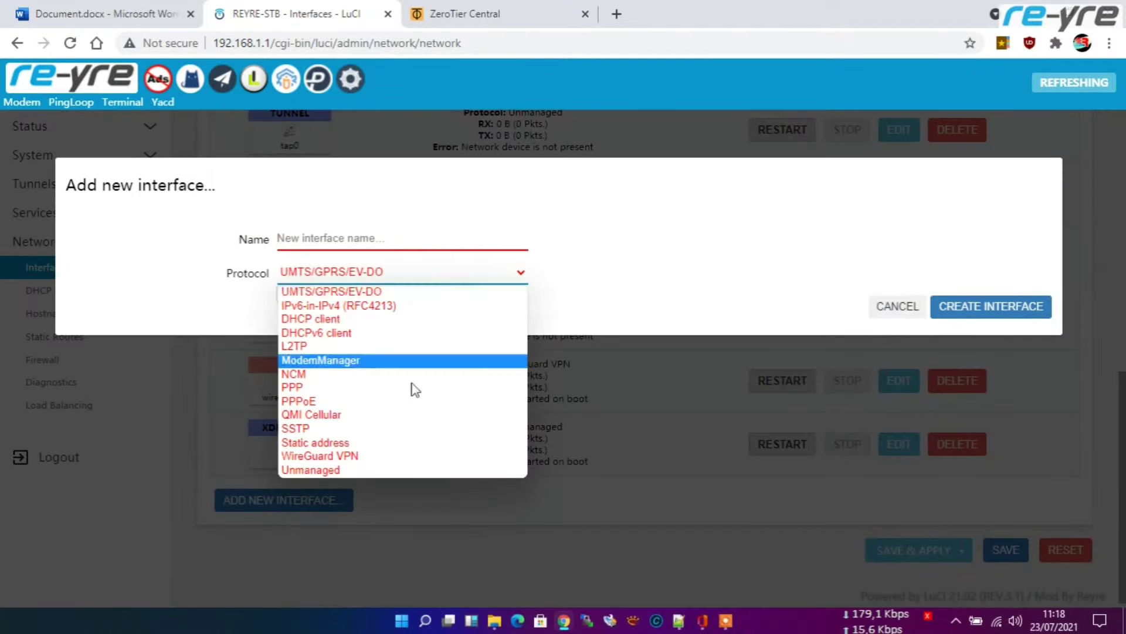
pyautogui.click(375, 470)
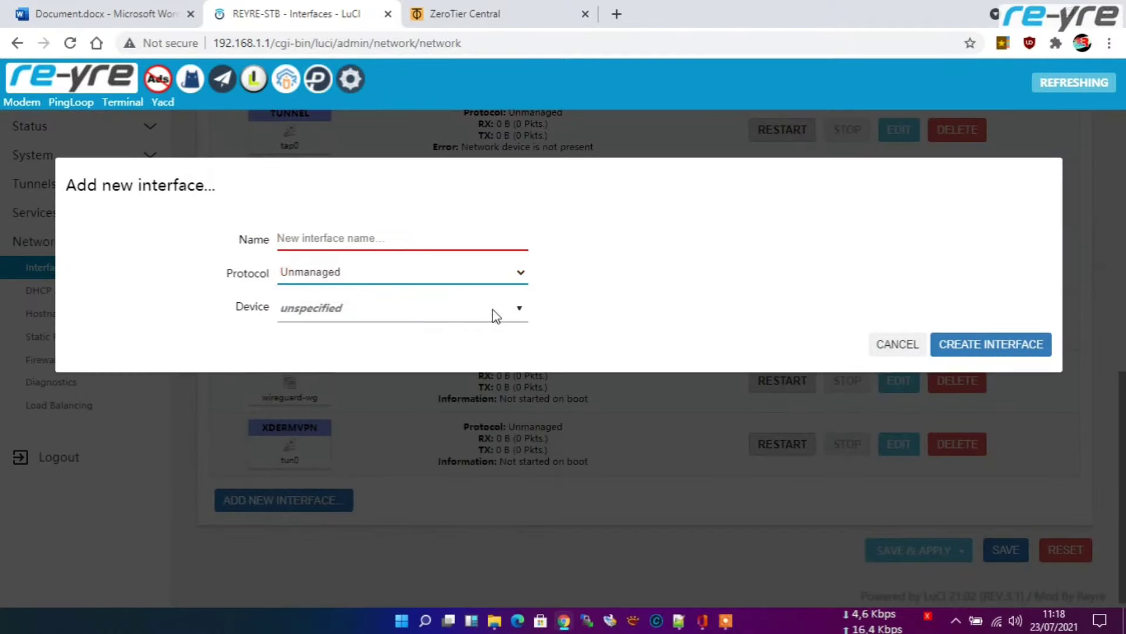
pyautogui.click(493, 311)
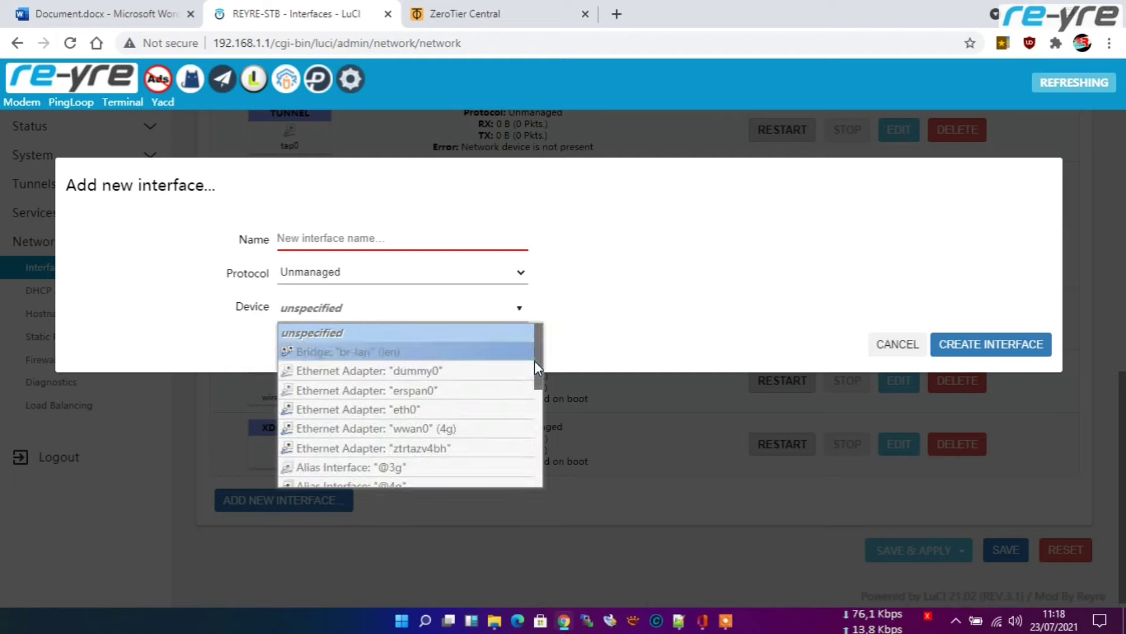
pyautogui.click(416, 448)
pyautogui.click(372, 235)
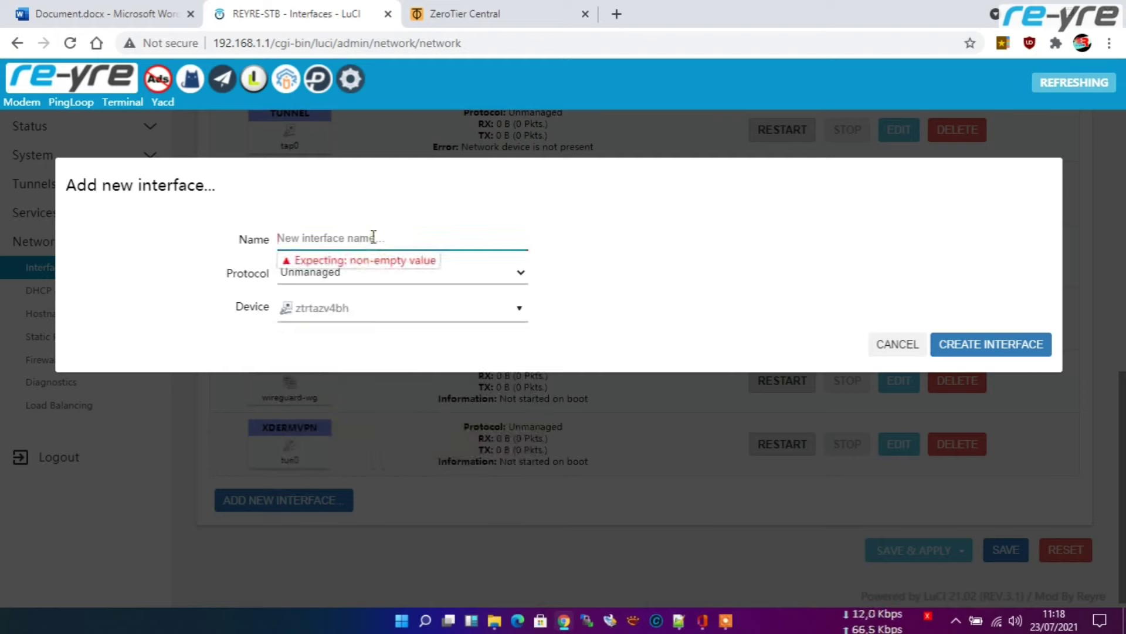
pyautogui.write('zero')
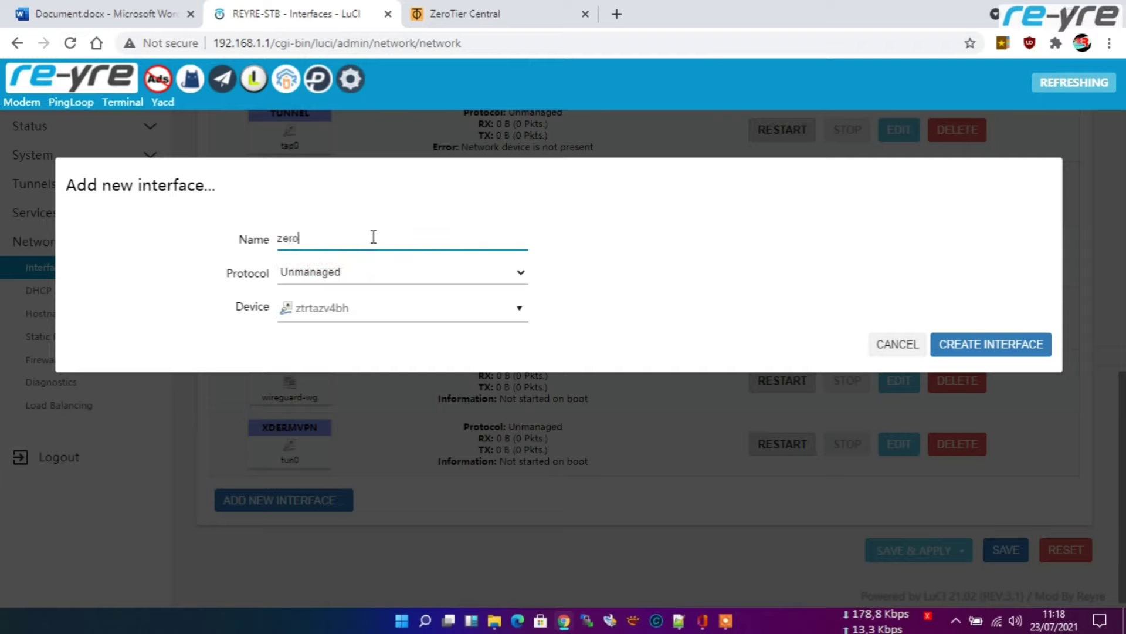
pyautogui.write('tier')
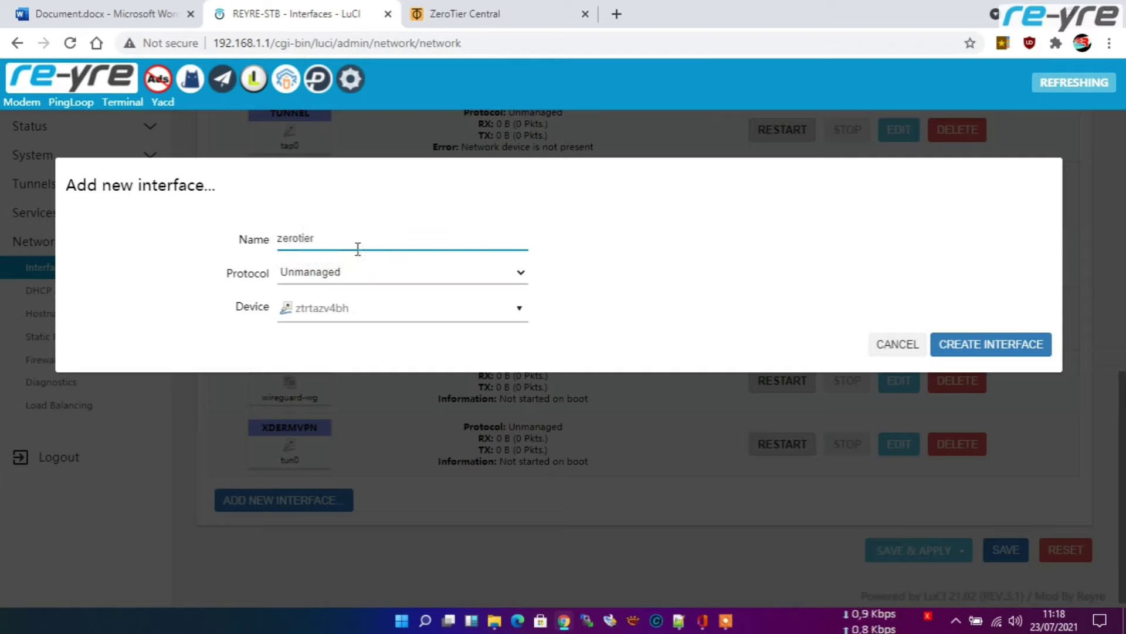
pyautogui.click(986, 343)
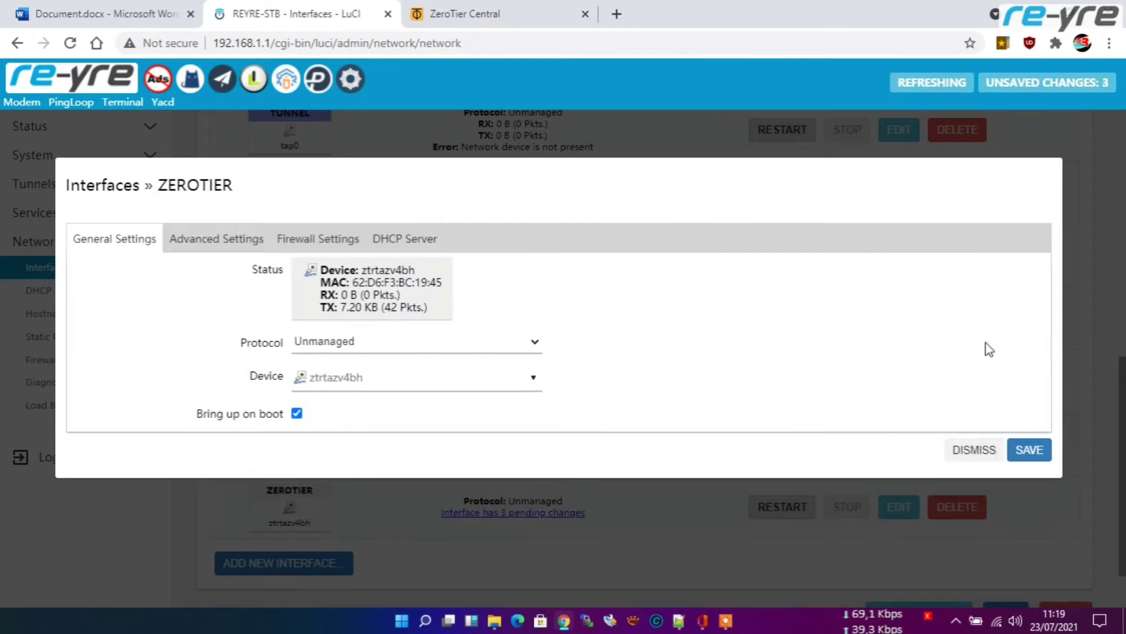
# Step: Assign the interface to a new custom firewall zone 'zerotier' and save it
pyautogui.click(324, 235)
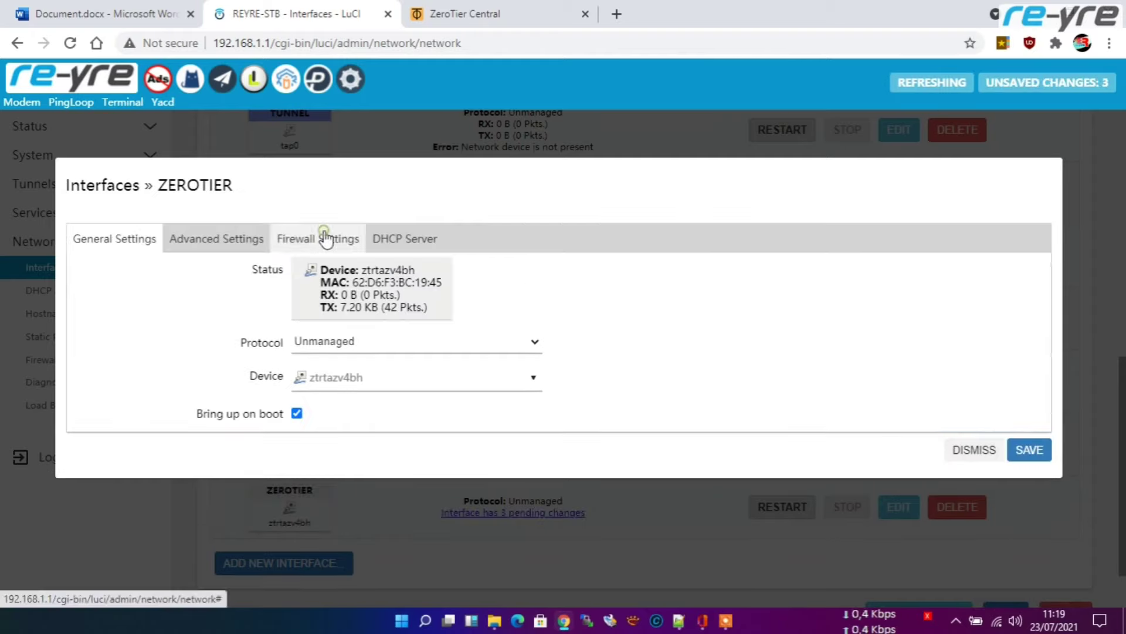
pyautogui.click(377, 274)
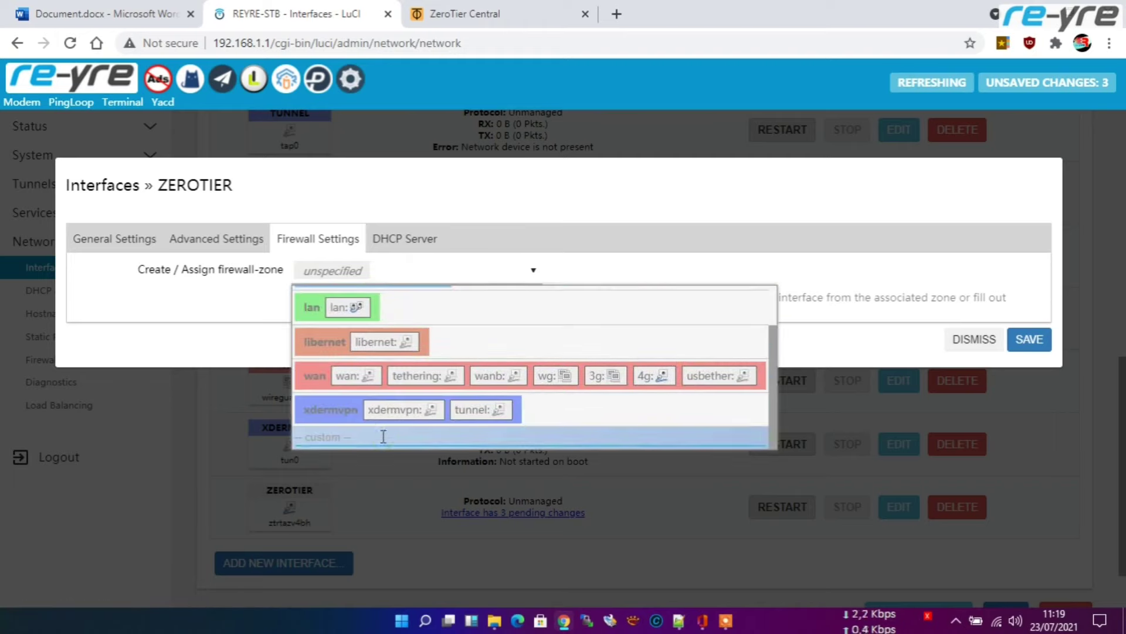
pyautogui.write('zerot')
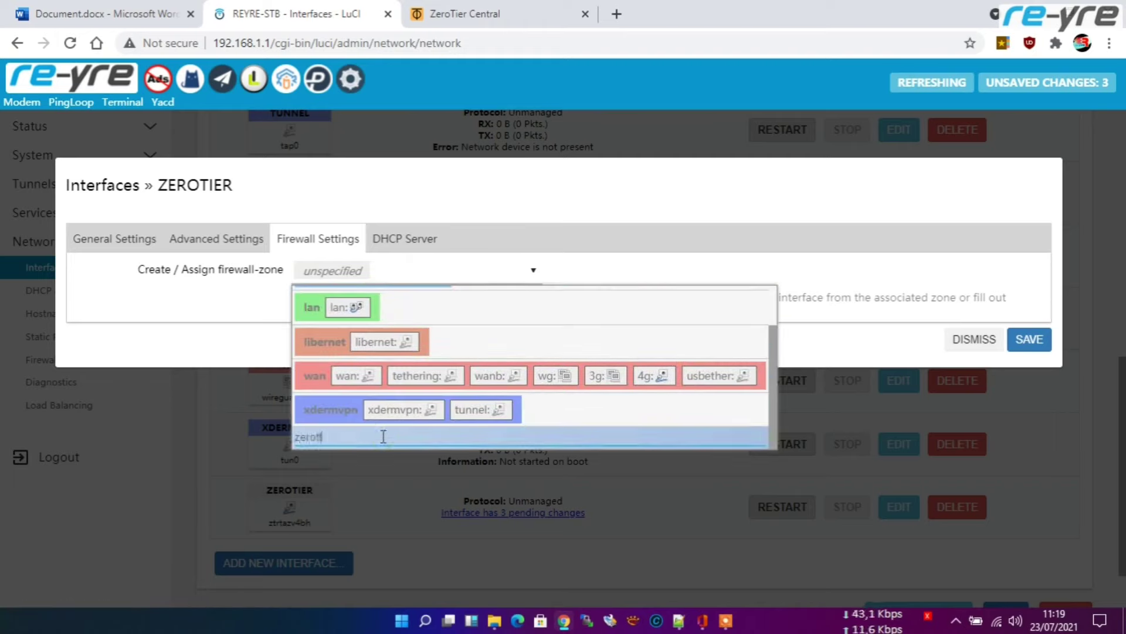
pyautogui.write('ier')
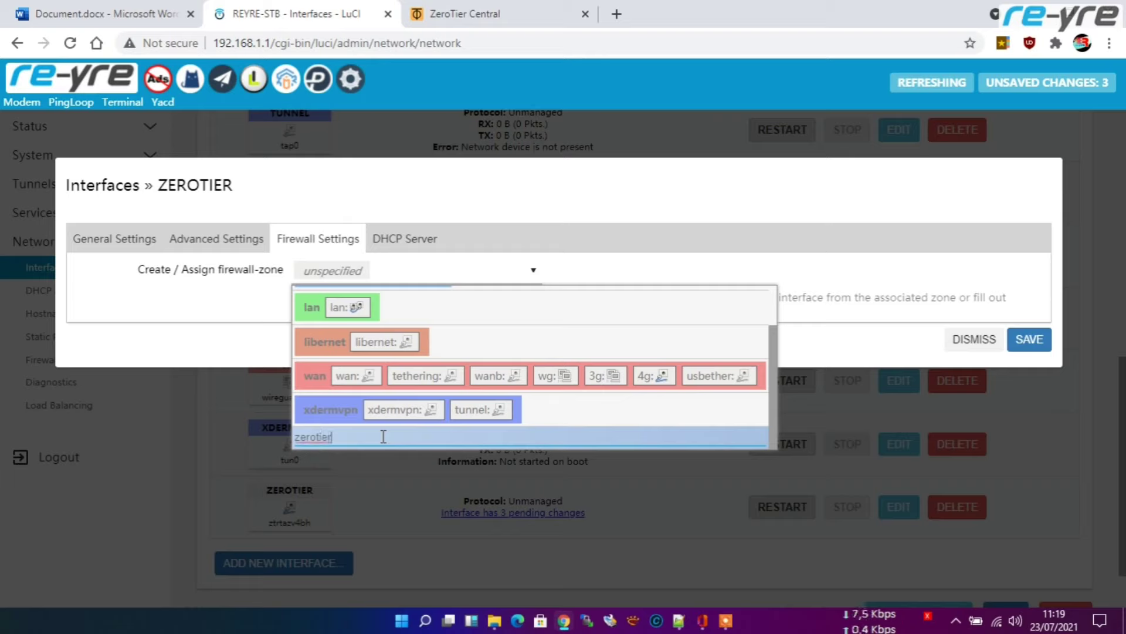
pyautogui.press('Return')
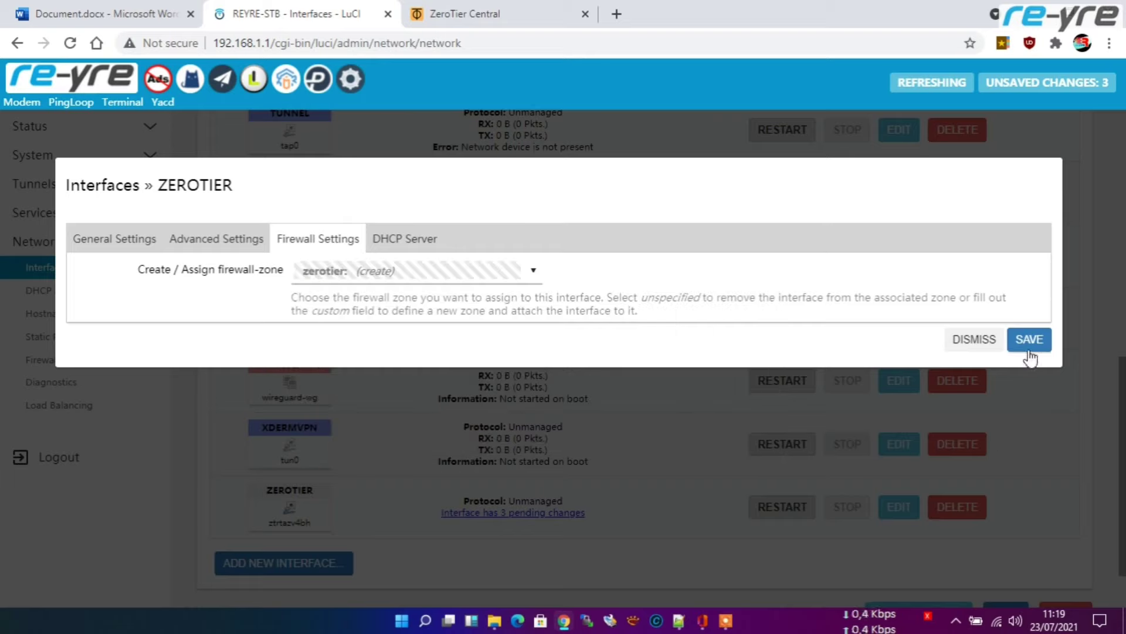
pyautogui.click(1029, 339)
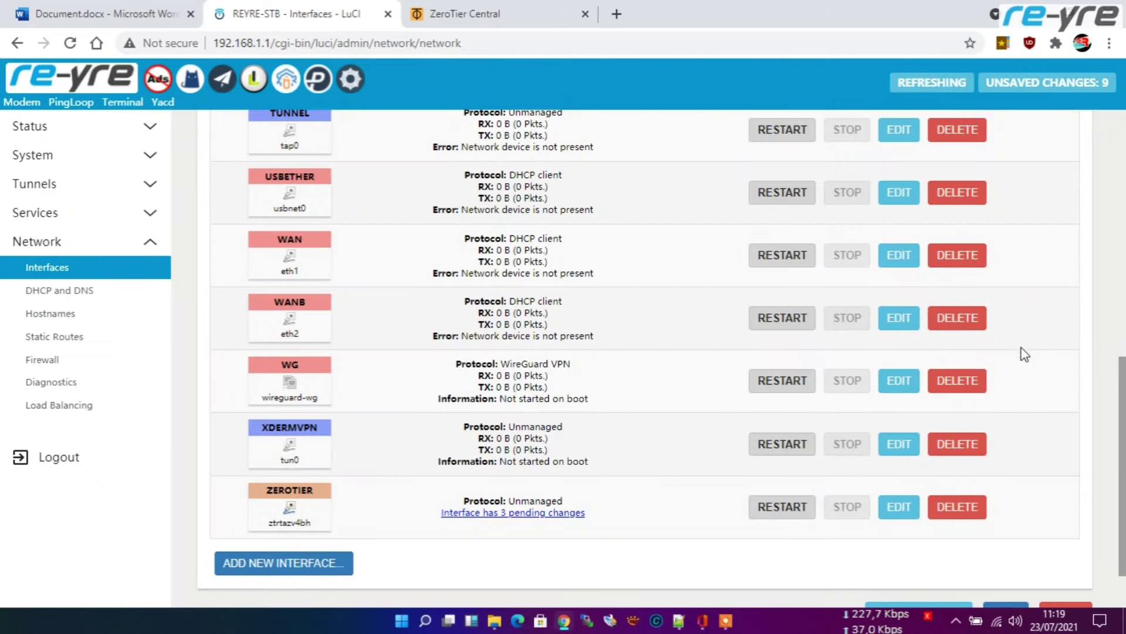
# Step: Save & Apply the pending ZEROTIER interface changes, then go to Network > Firewall
pyautogui.scroll(-2, 649, 403)
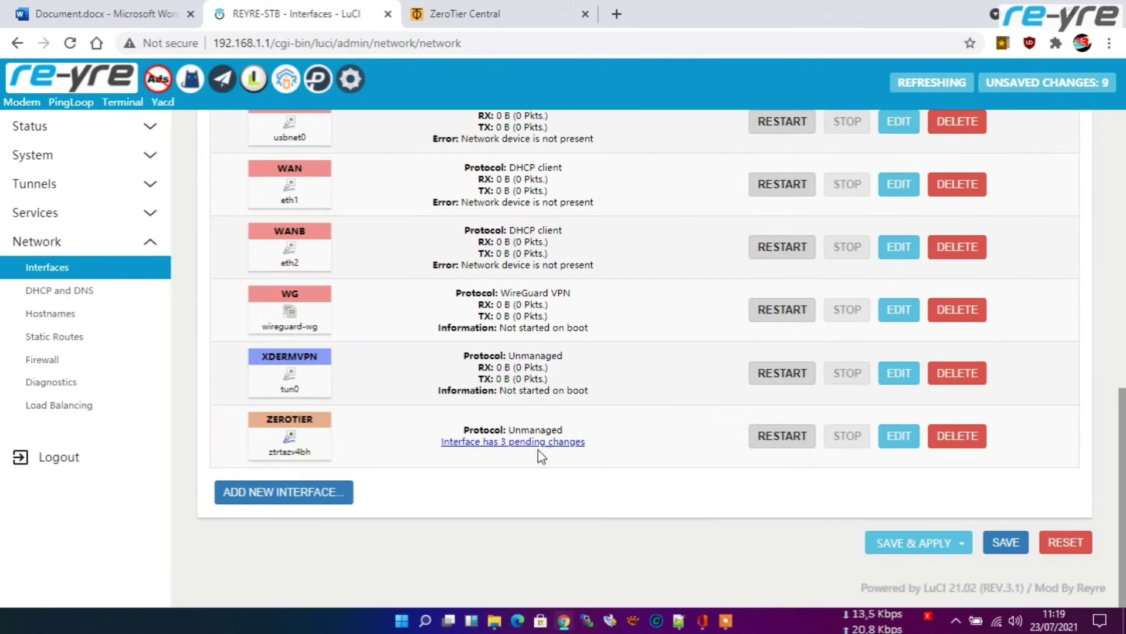
pyautogui.click(926, 550)
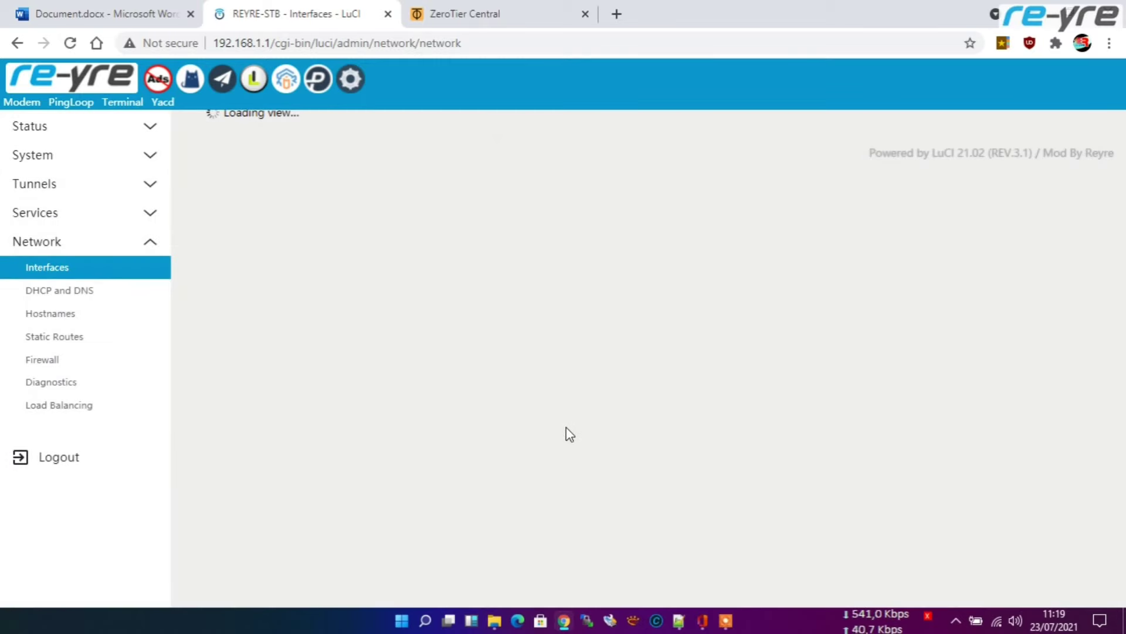
pyautogui.scroll(-10, 573, 410)
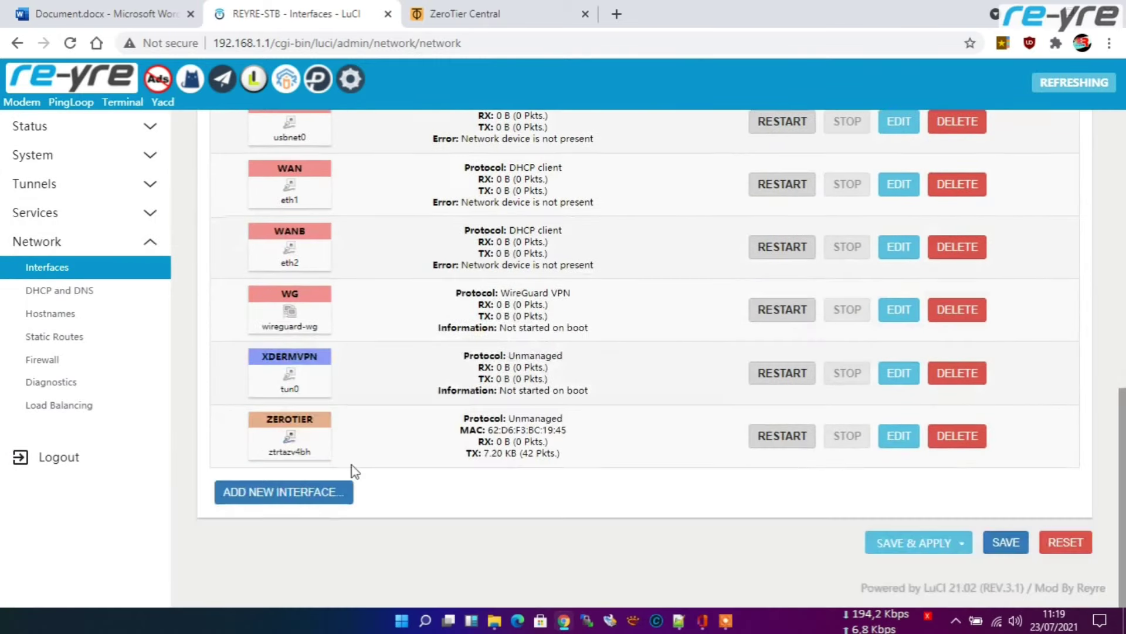
pyautogui.click(40, 365)
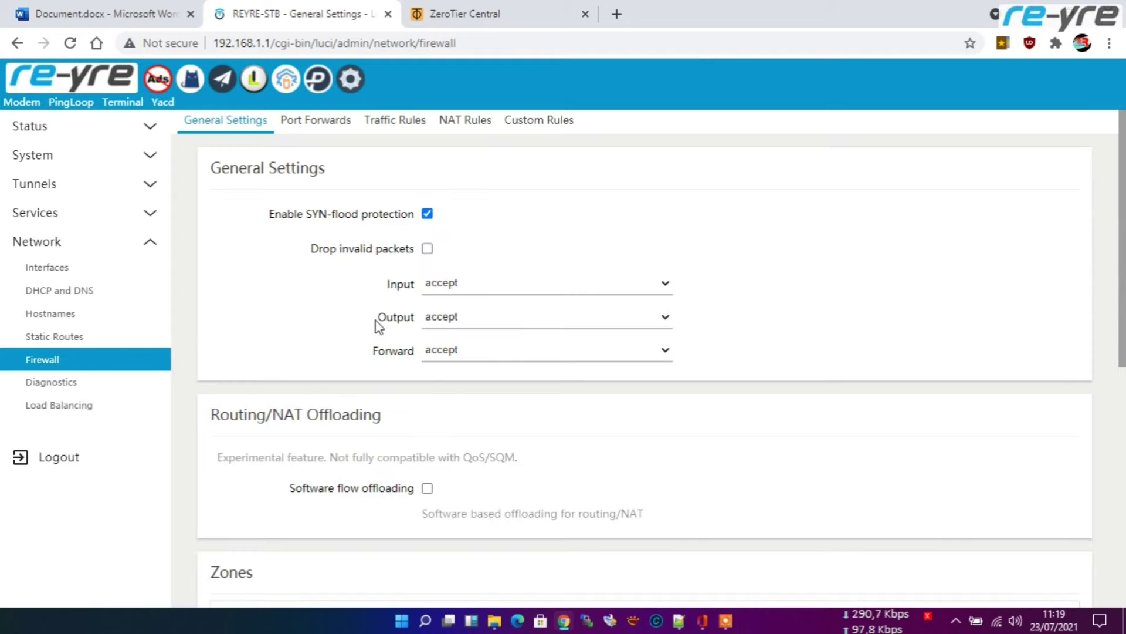
# Step: Edit the zerotier zone: enable masquerading and MSS clamping, and set Forward to reject
pyautogui.scroll(-8, 375, 322)
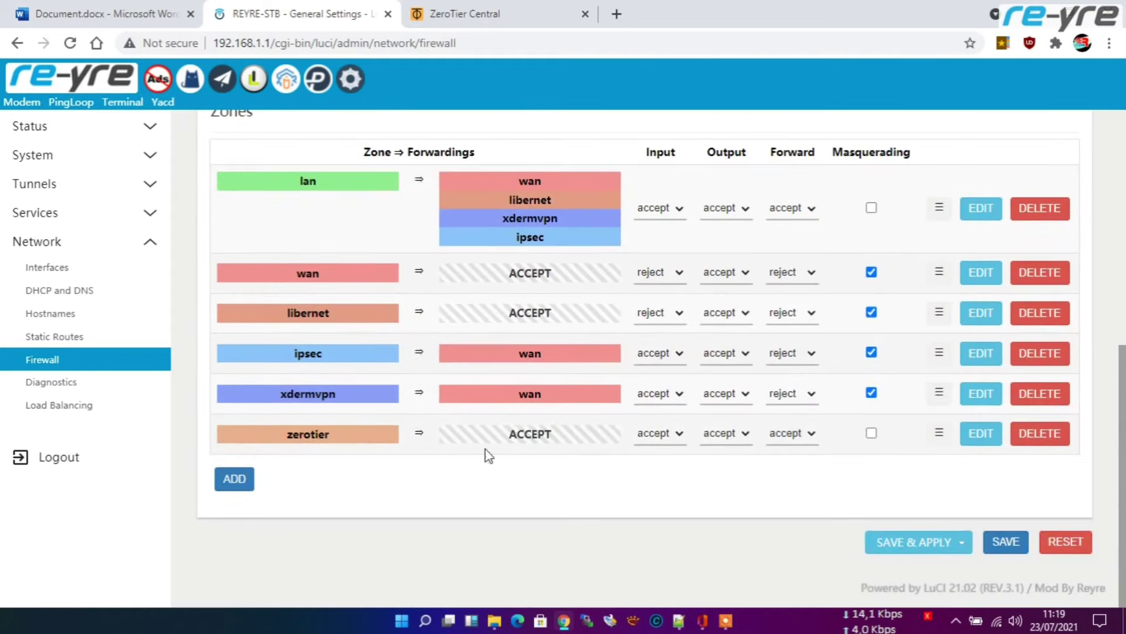
pyautogui.click(988, 441)
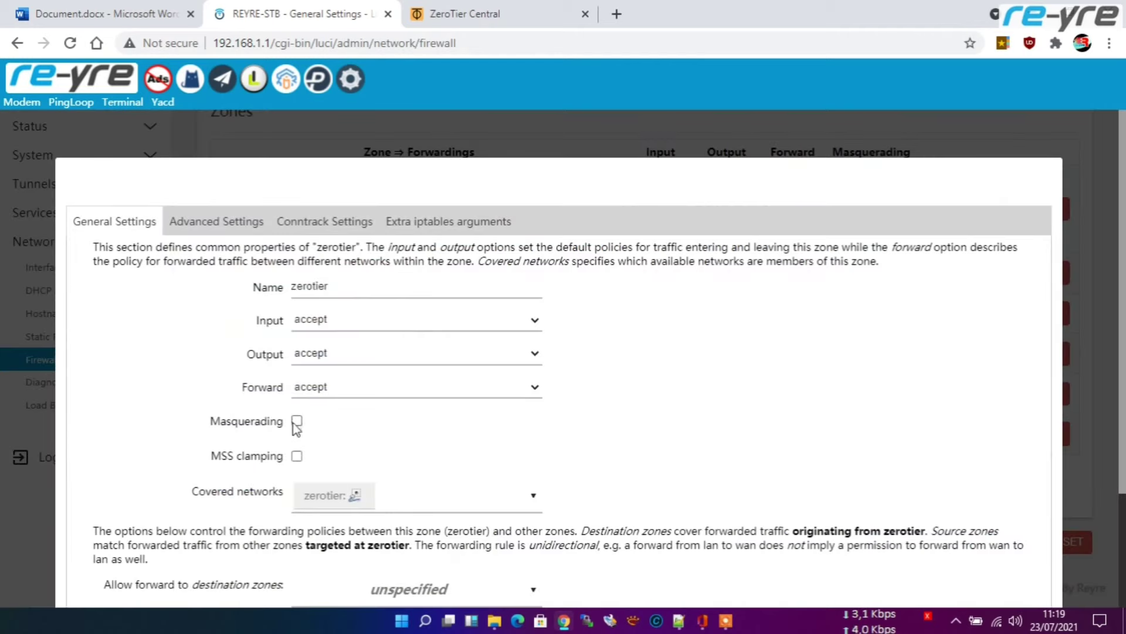
pyautogui.click(296, 422)
pyautogui.click(297, 456)
pyautogui.click(315, 396)
pyautogui.click(317, 403)
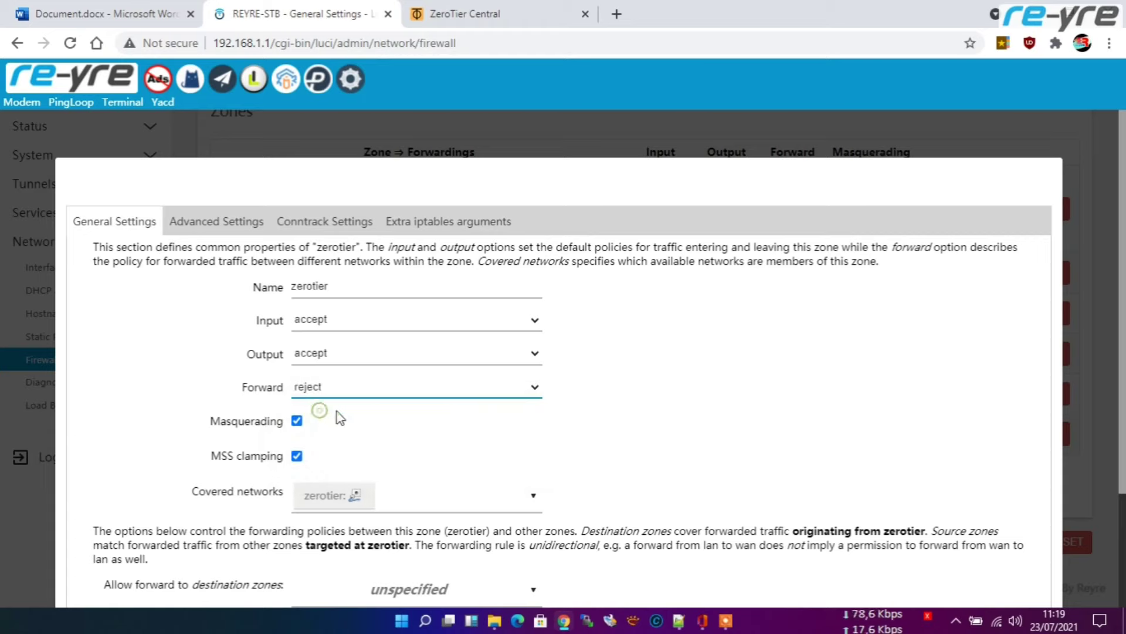
# Step: Set lan as both the destination and source forwarding zone for zerotier
pyautogui.scroll(-3, 621, 455)
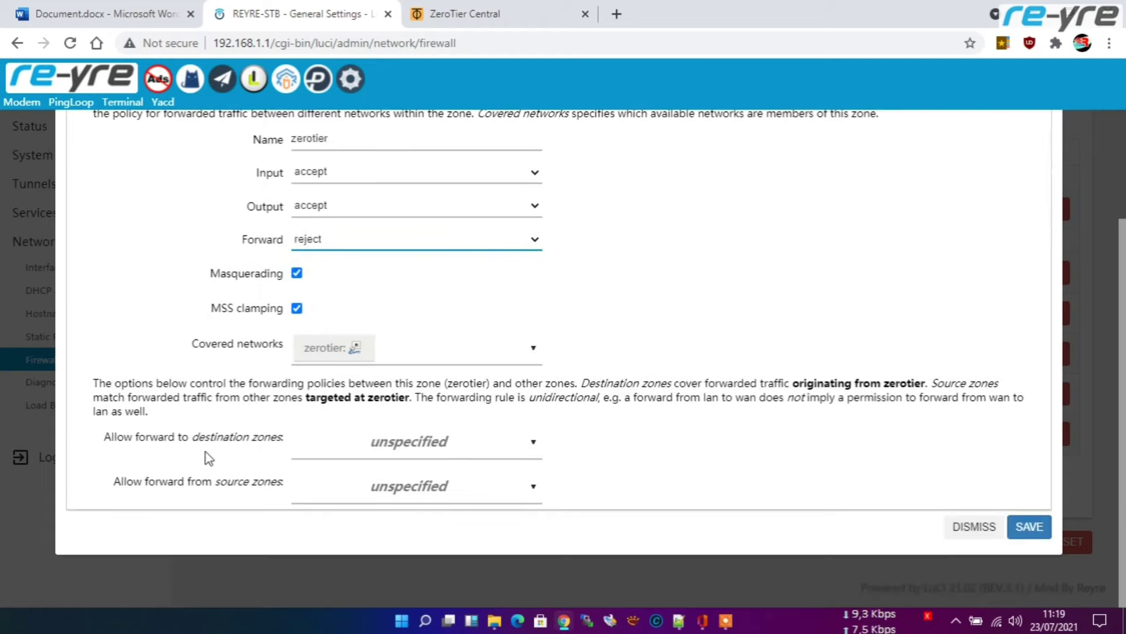
pyautogui.click(532, 442)
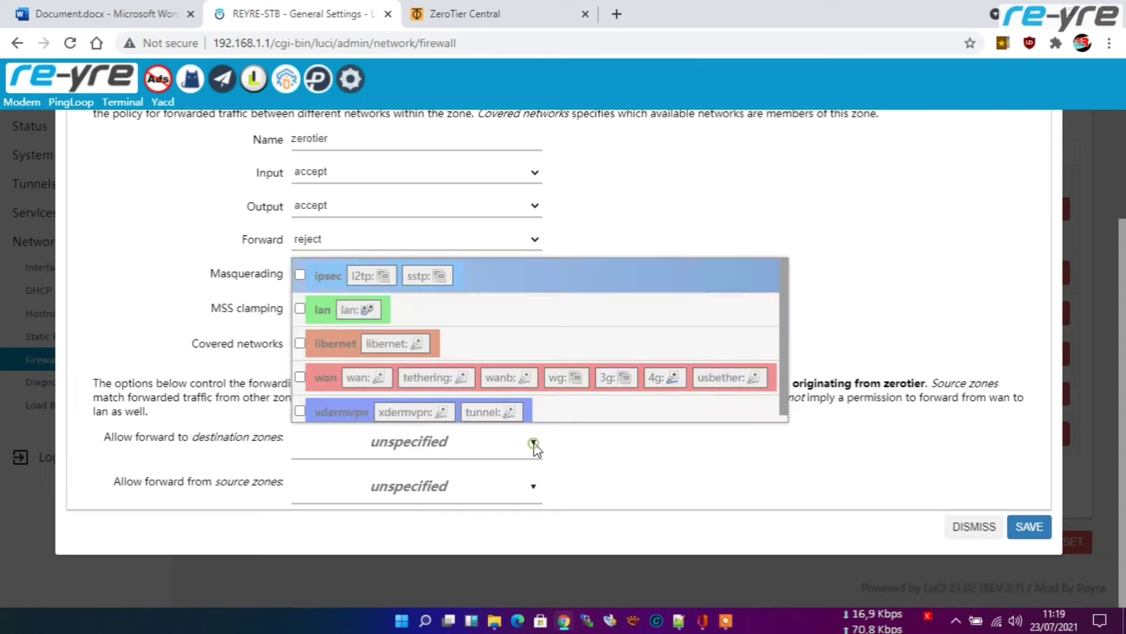
pyautogui.click(303, 304)
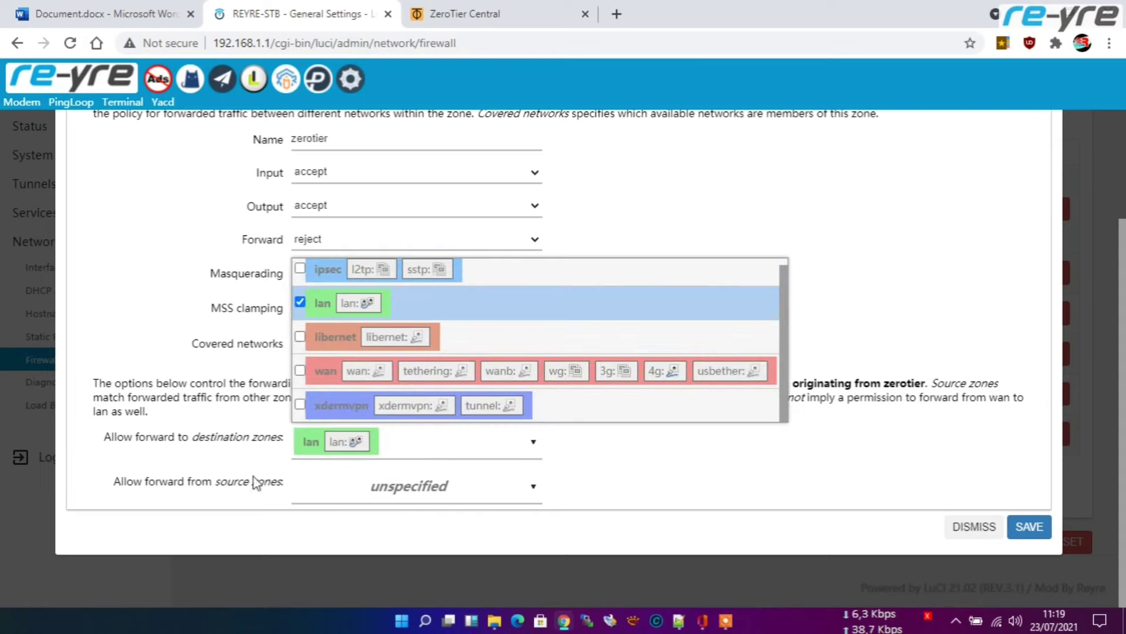
pyautogui.click(531, 487)
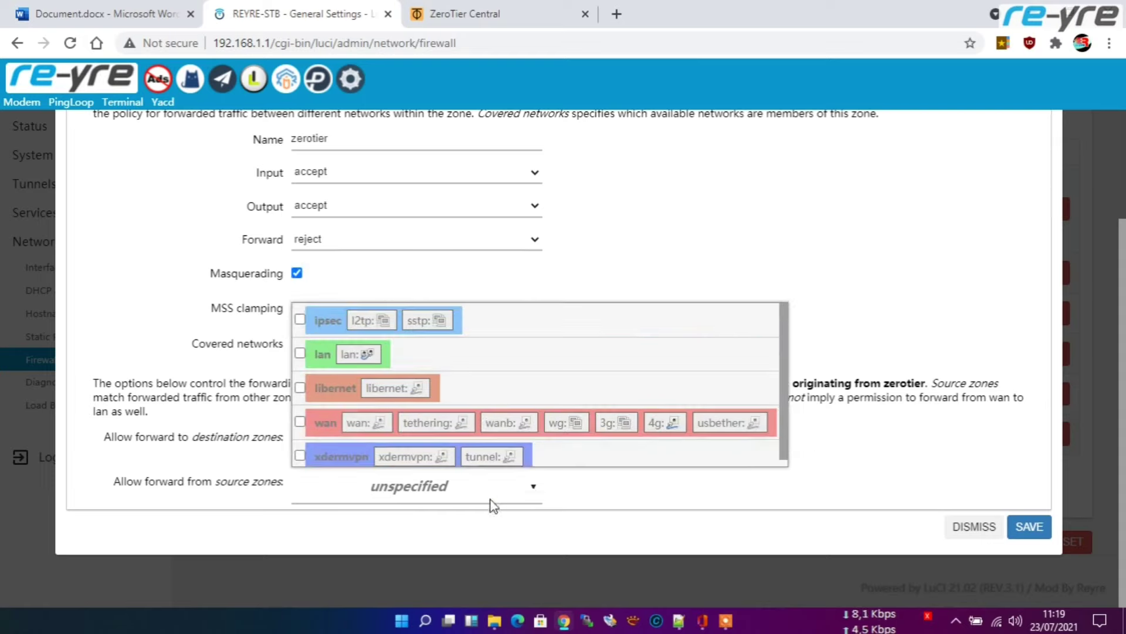
pyautogui.click(301, 351)
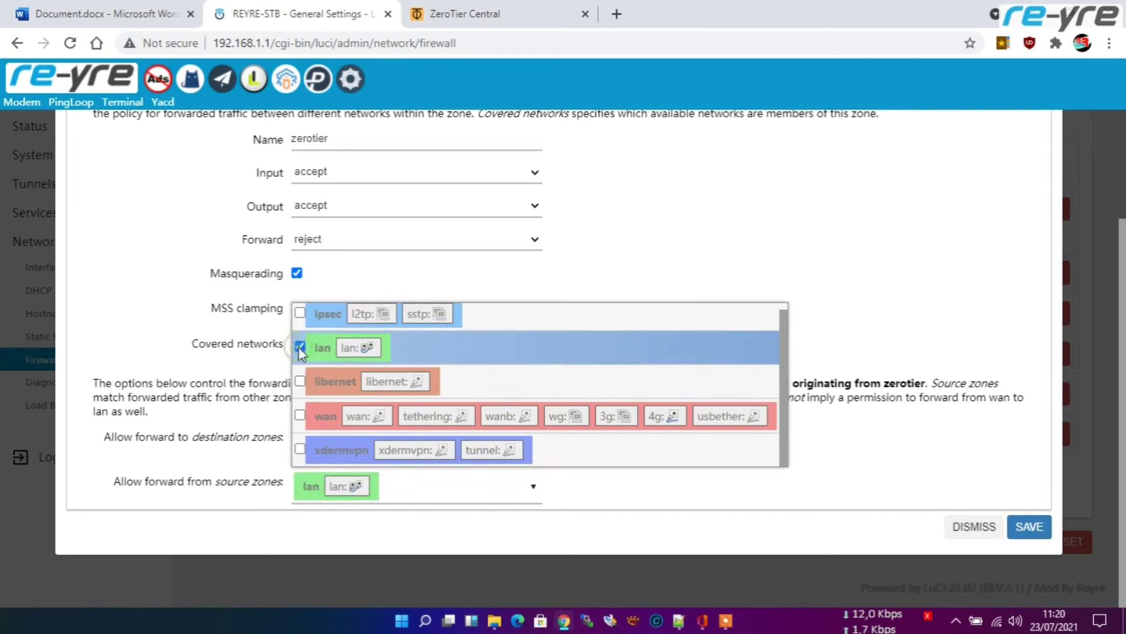
pyautogui.click(724, 514)
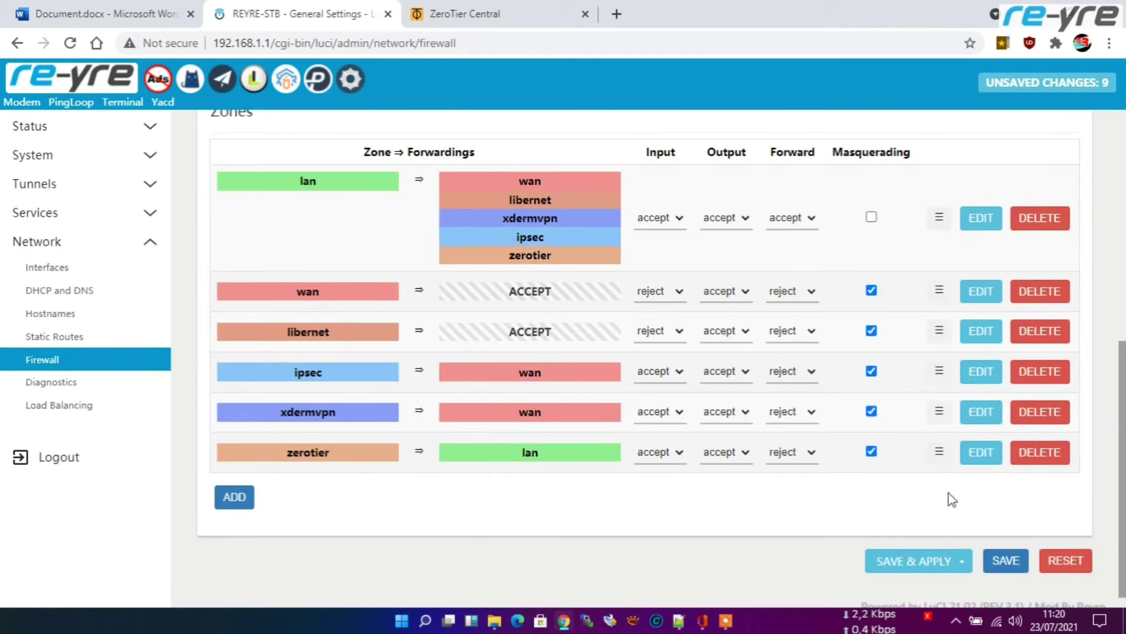
# Step: Apply the zerotier zone changes, consult the Word IP notes, and open the Port Forwards tab
pyautogui.click(911, 563)
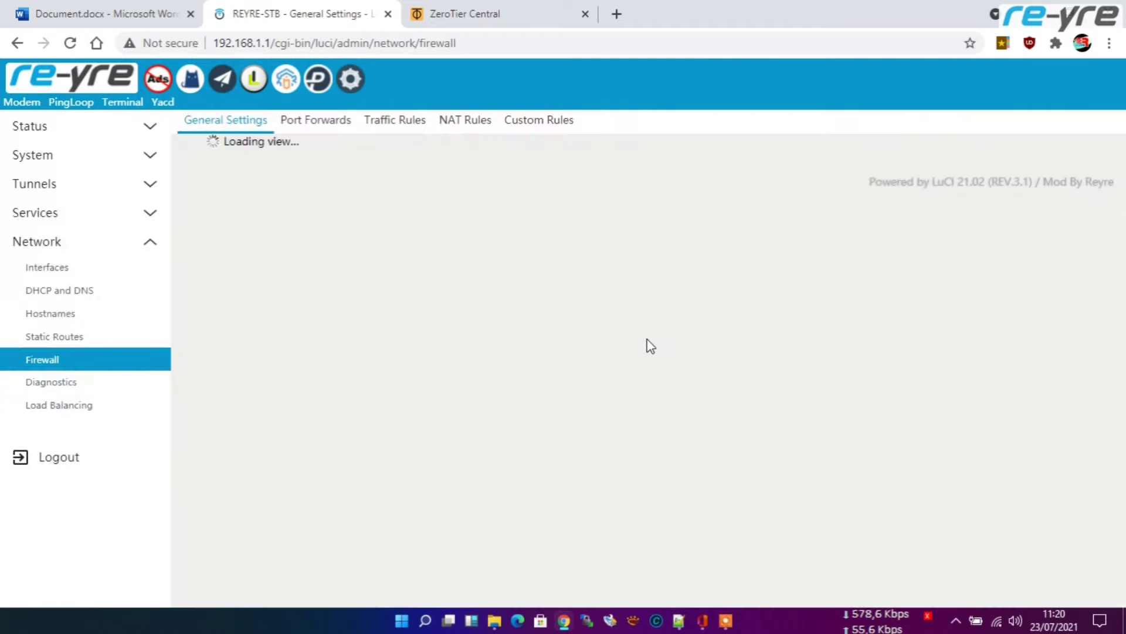
pyautogui.scroll(-8, 644, 425)
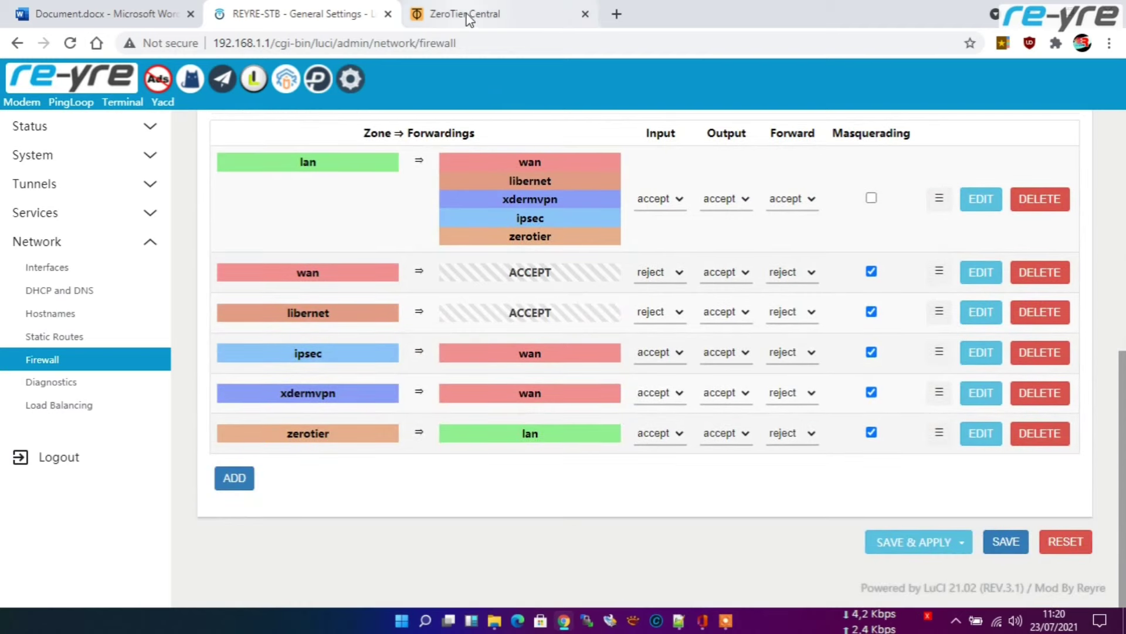
pyautogui.click(49, 8)
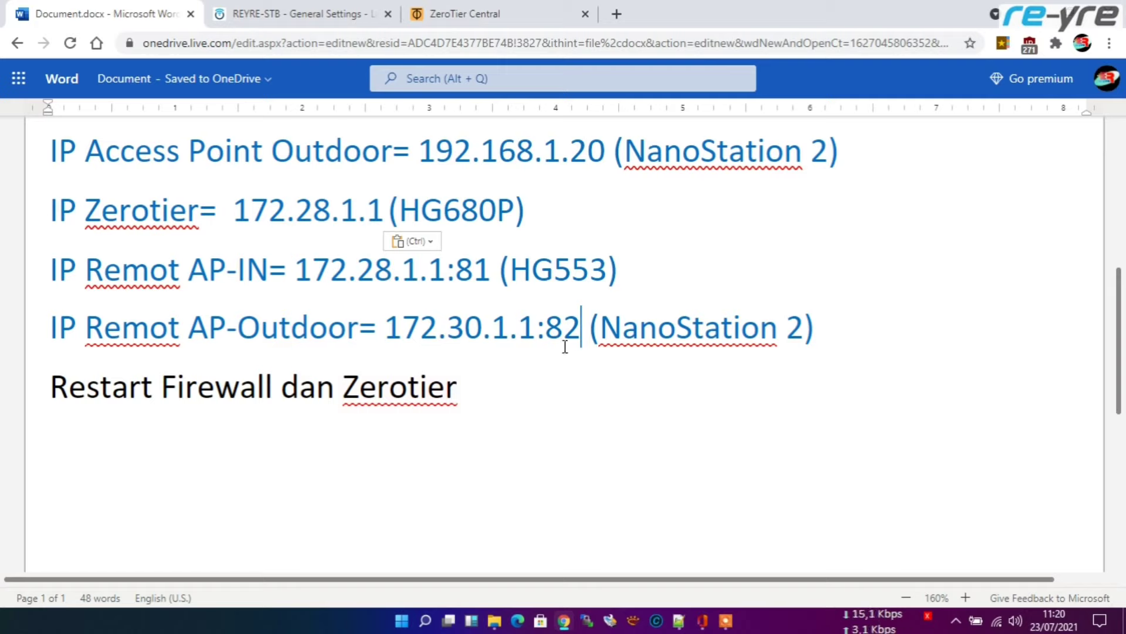
pyautogui.click(303, 11)
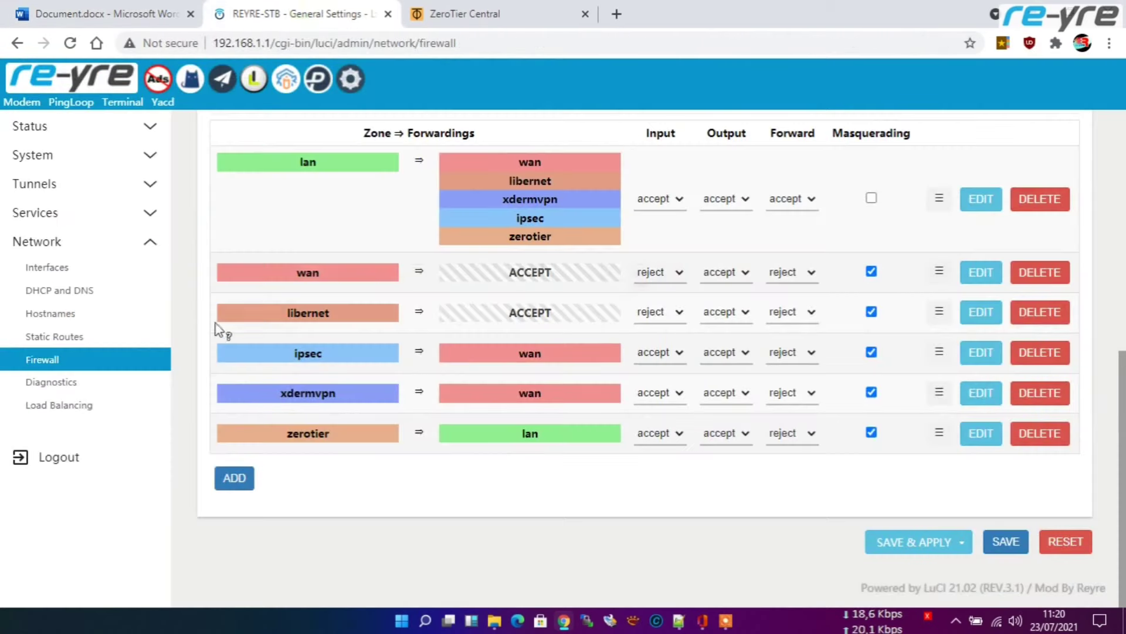
pyautogui.scroll(9, 226, 358)
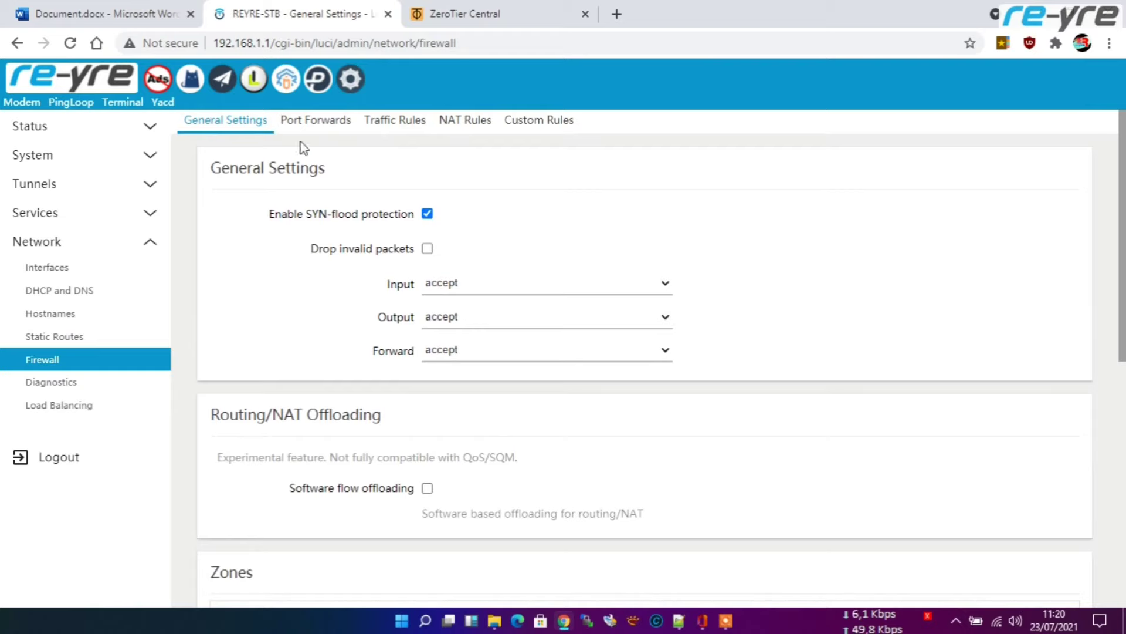
pyautogui.click(317, 124)
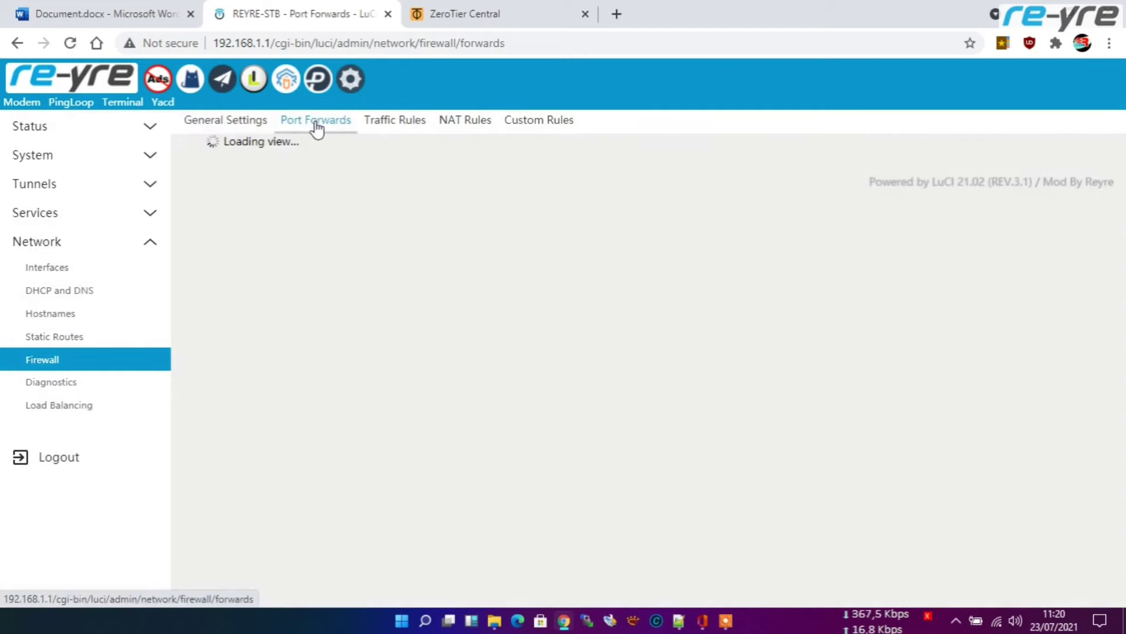
# Step: Start a new port forward named ap-indoor with external port 81 and source zone zerotier
pyautogui.click(171, 12)
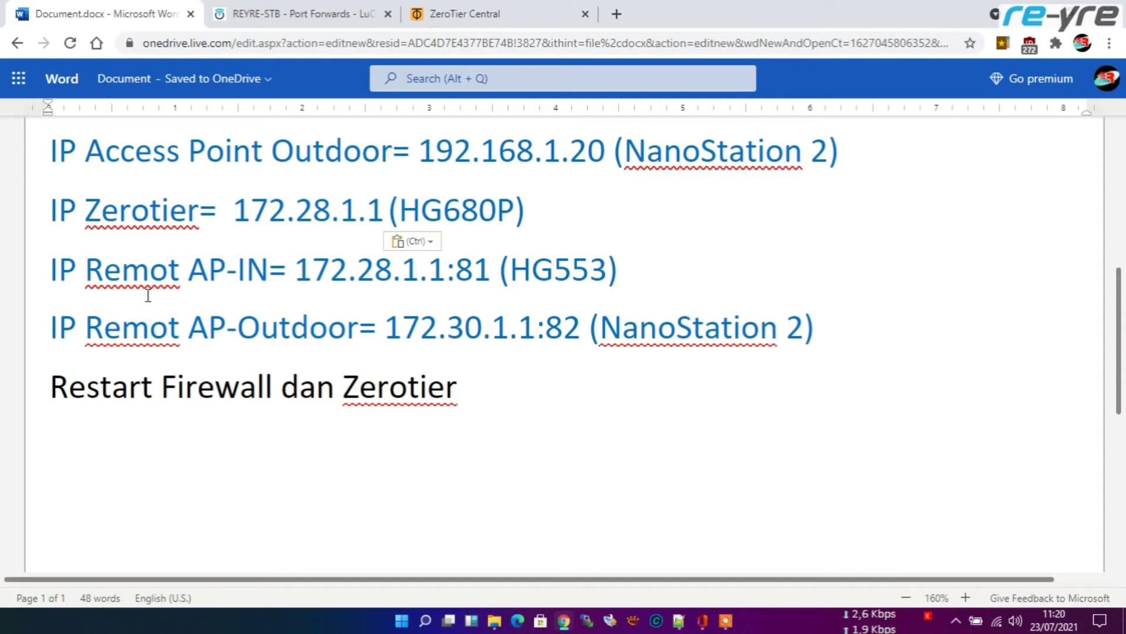
pyautogui.click(296, 13)
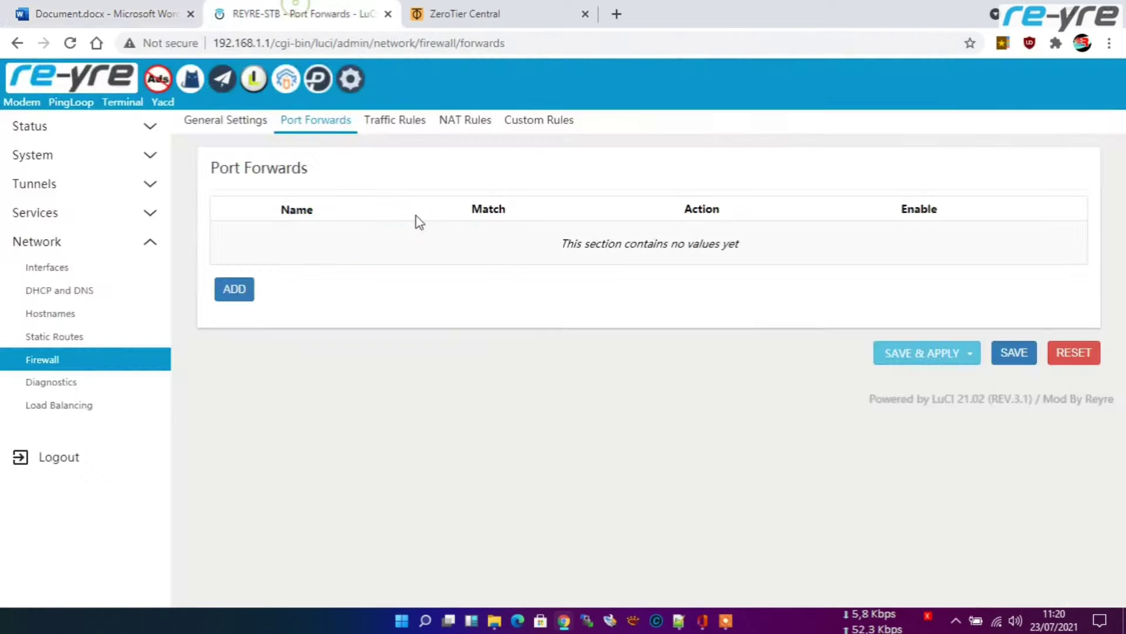
pyautogui.click(232, 296)
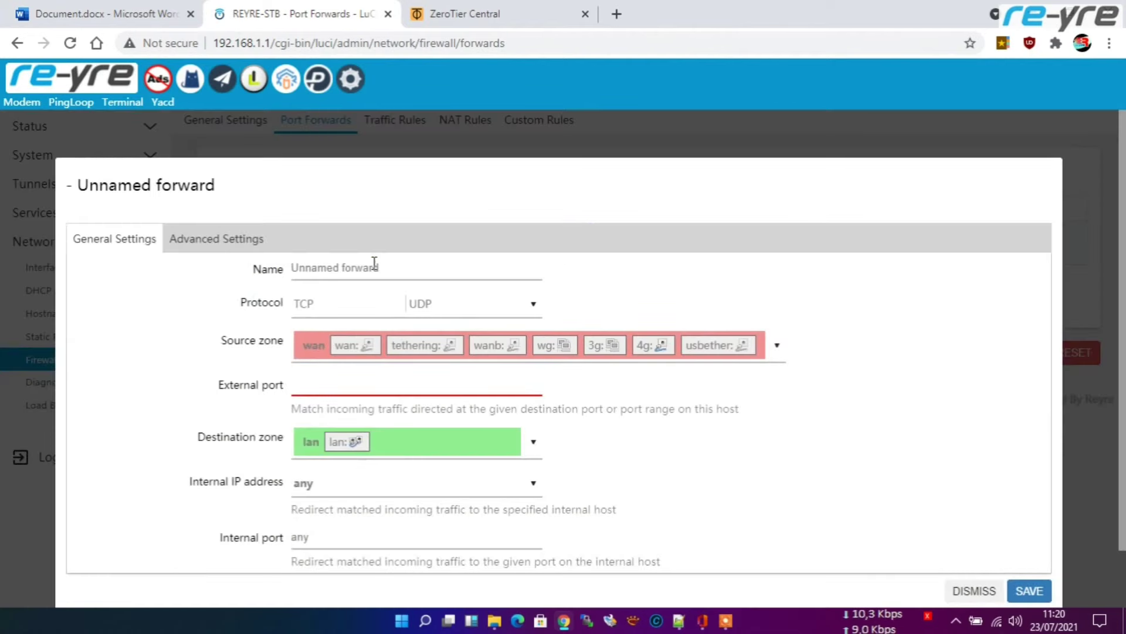
pyautogui.click(373, 265)
pyautogui.write('ap')
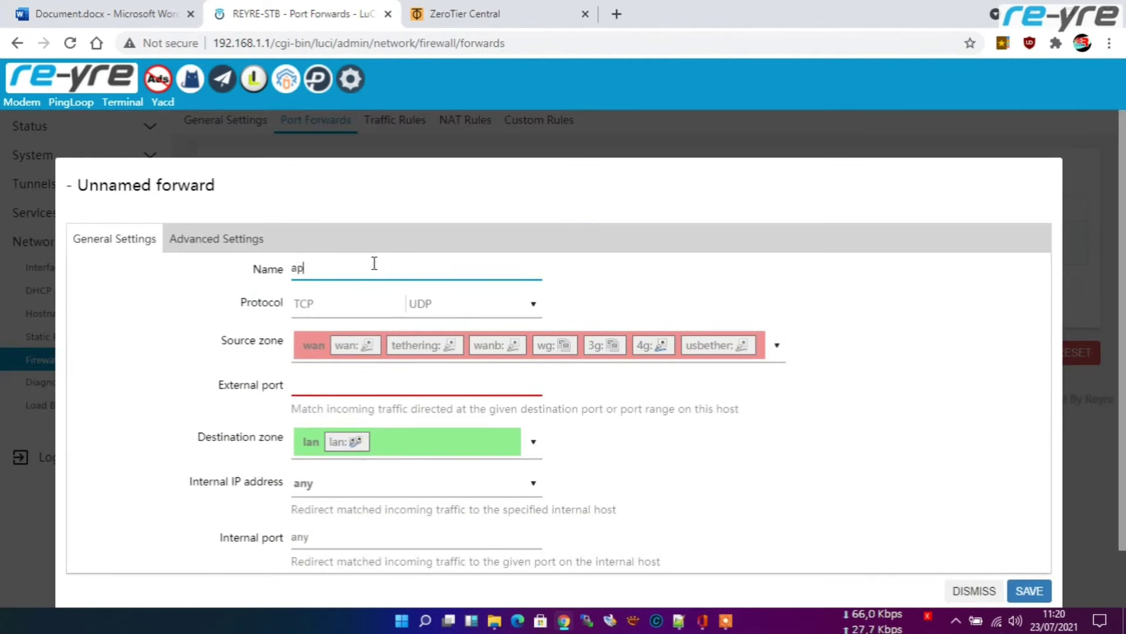
pyautogui.write('-indoor')
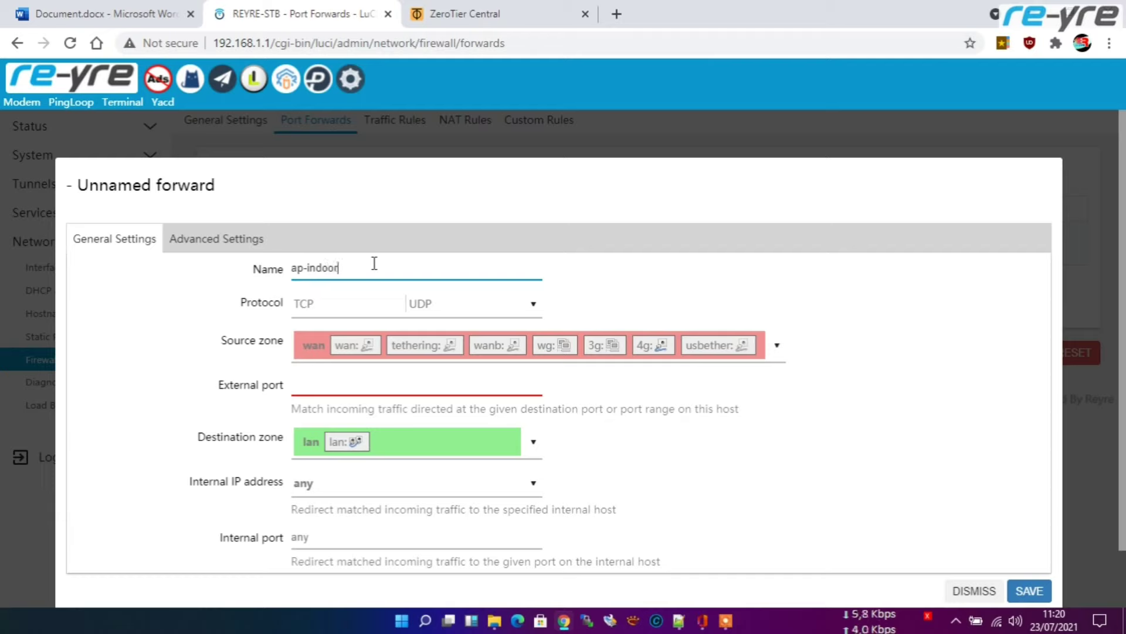
pyautogui.click(375, 386)
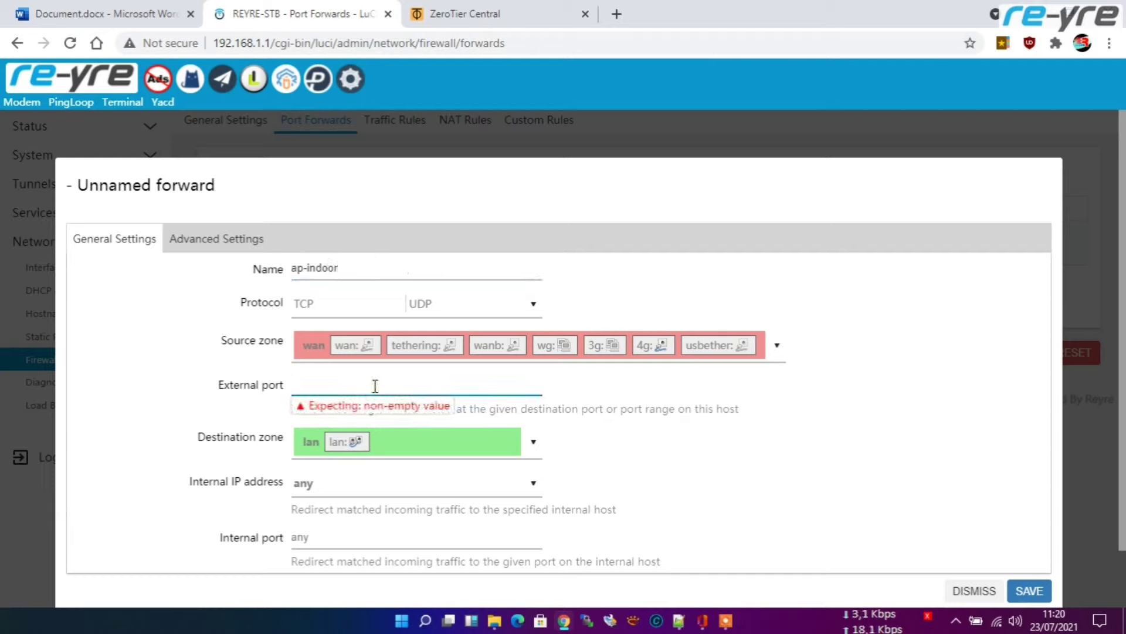
pyautogui.write('81')
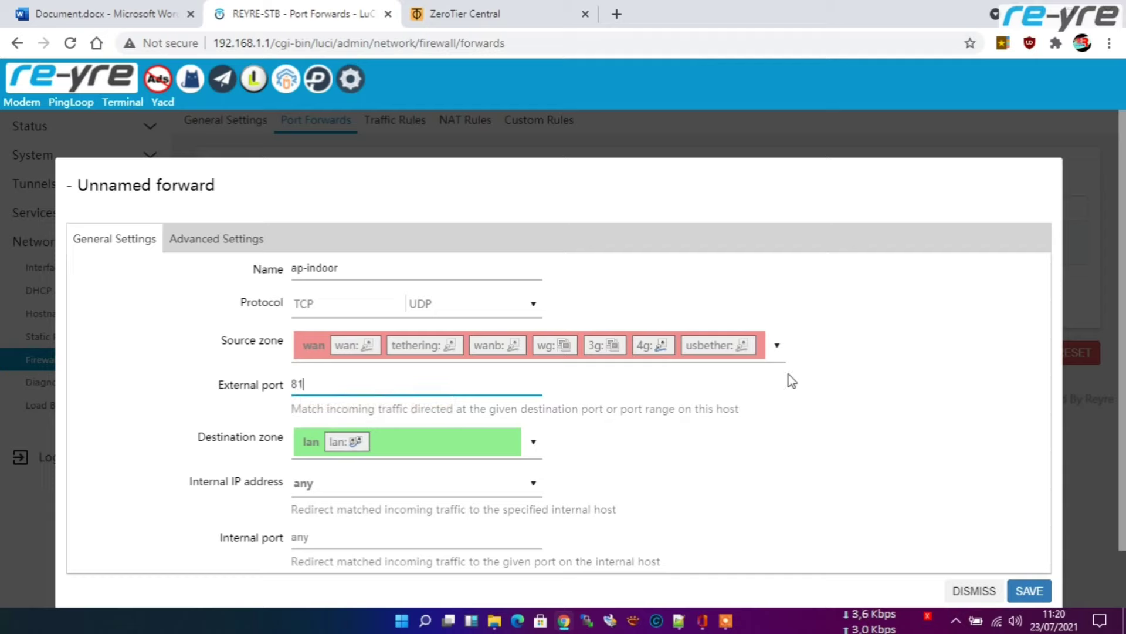
pyautogui.click(776, 348)
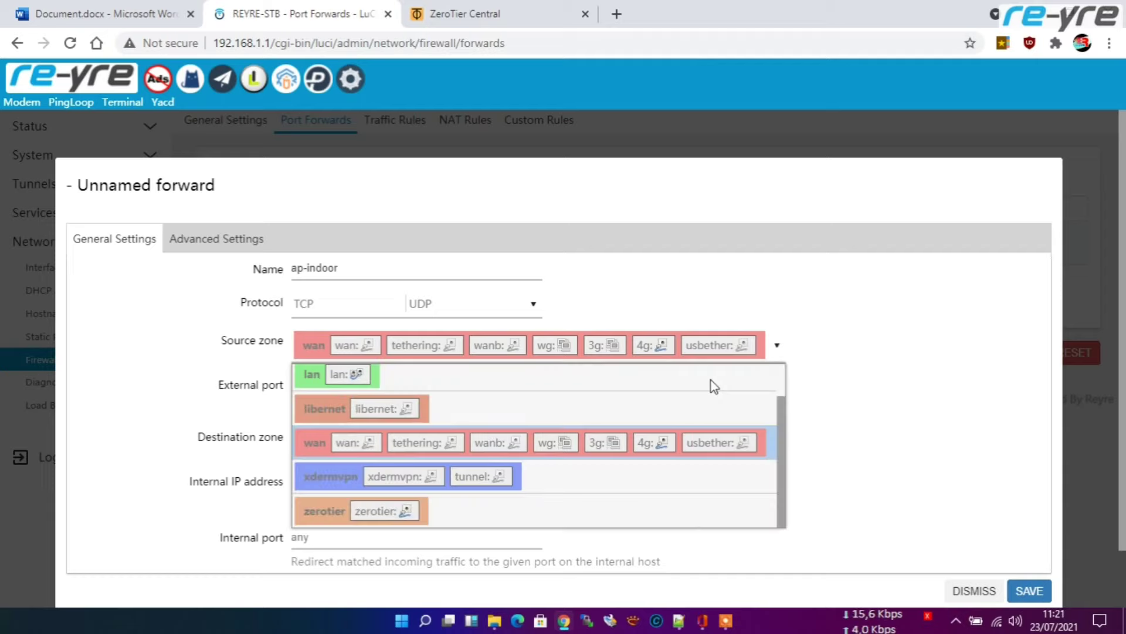
pyautogui.click(341, 514)
# Step: Point the ap-indoor forward to internal IP 192.168.1.5, internal port 80, and save it
pyautogui.scroll(-1, 532, 470)
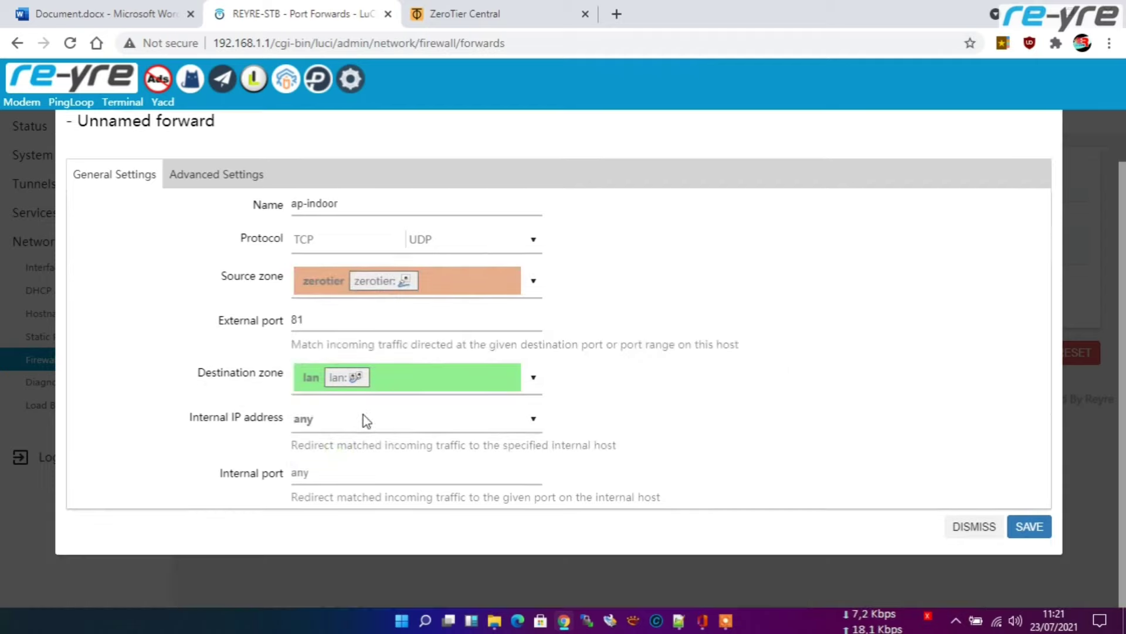
pyautogui.click(117, 13)
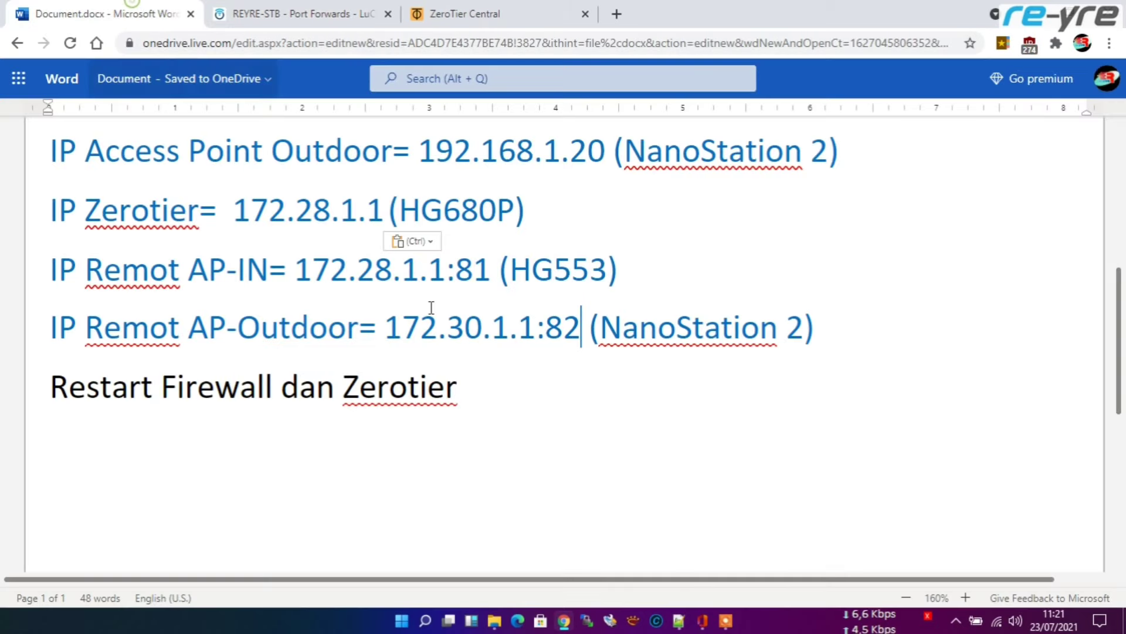
pyautogui.scroll(3, 452, 251)
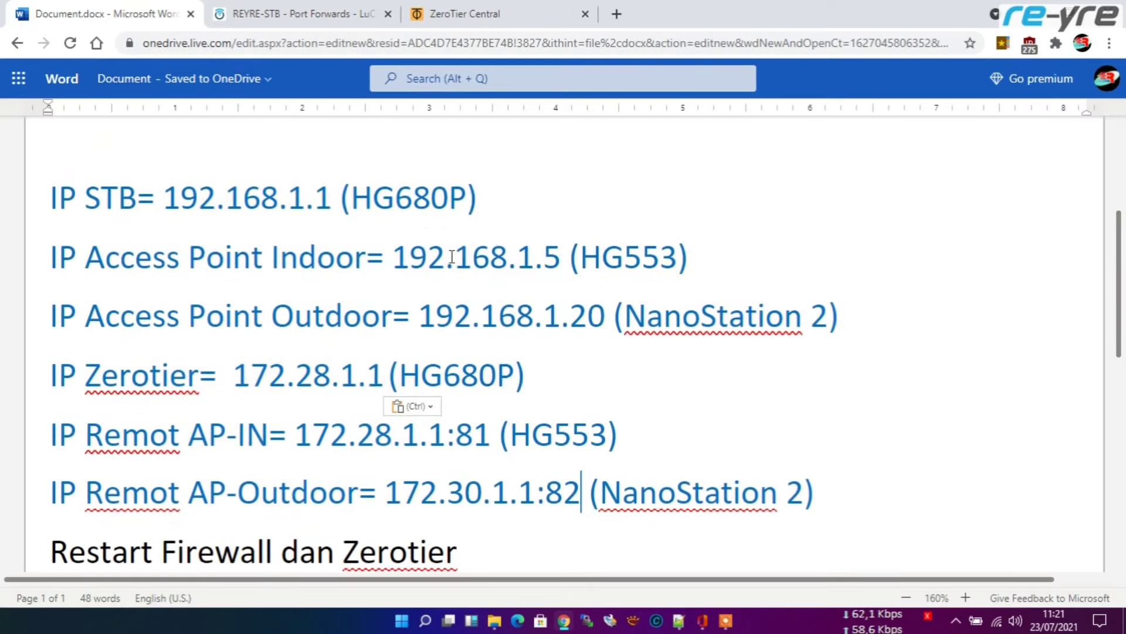
pyautogui.click(297, 8)
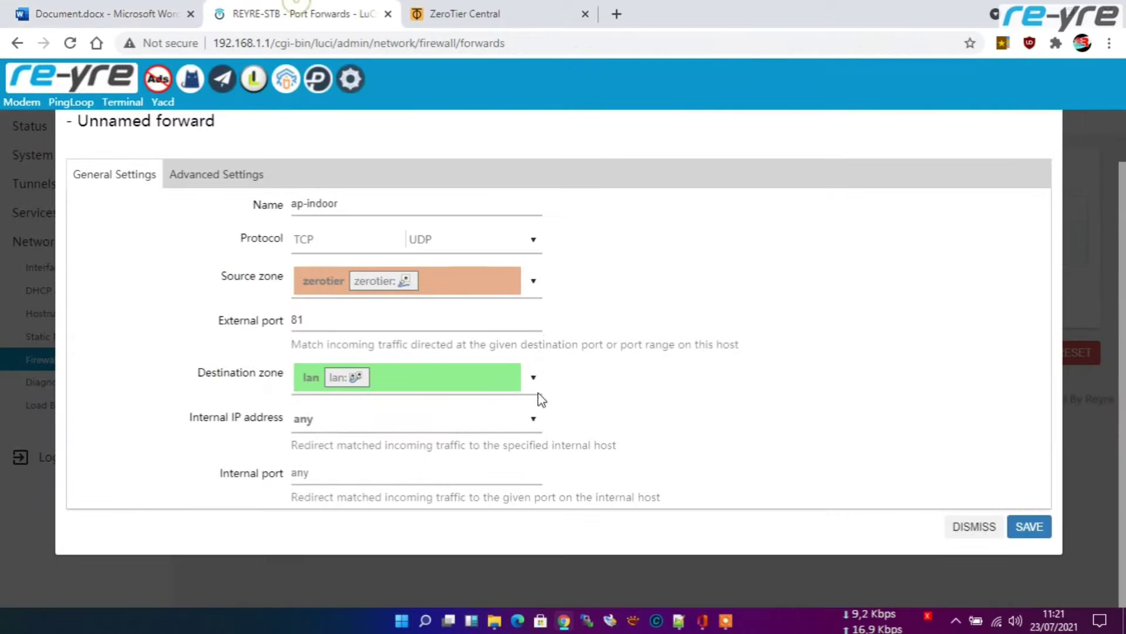
pyautogui.click(387, 424)
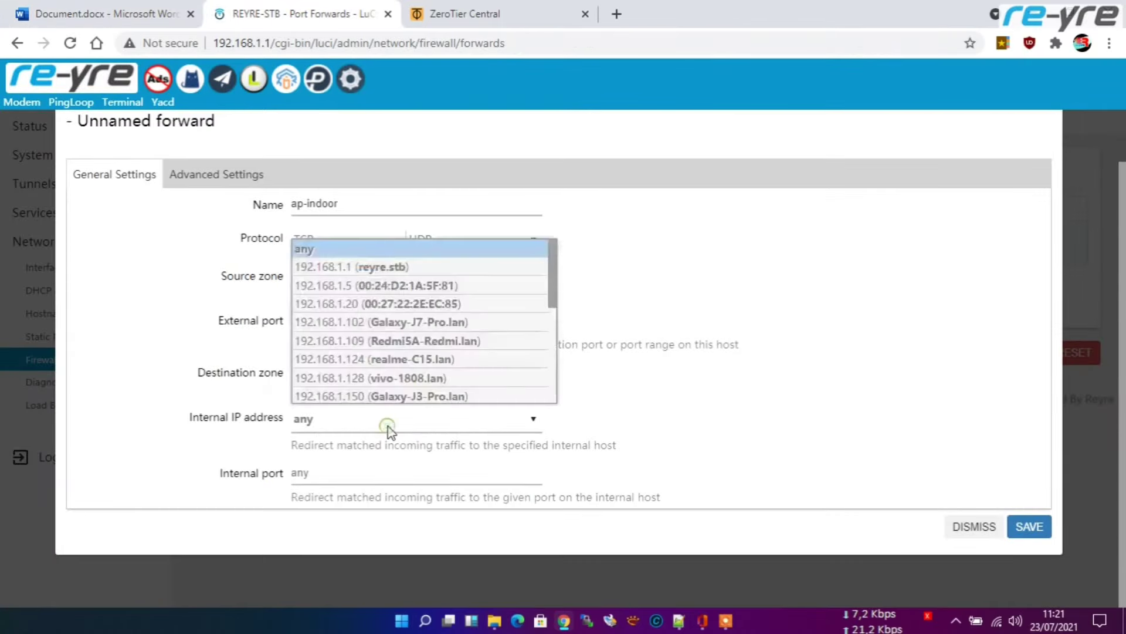
pyautogui.click(356, 291)
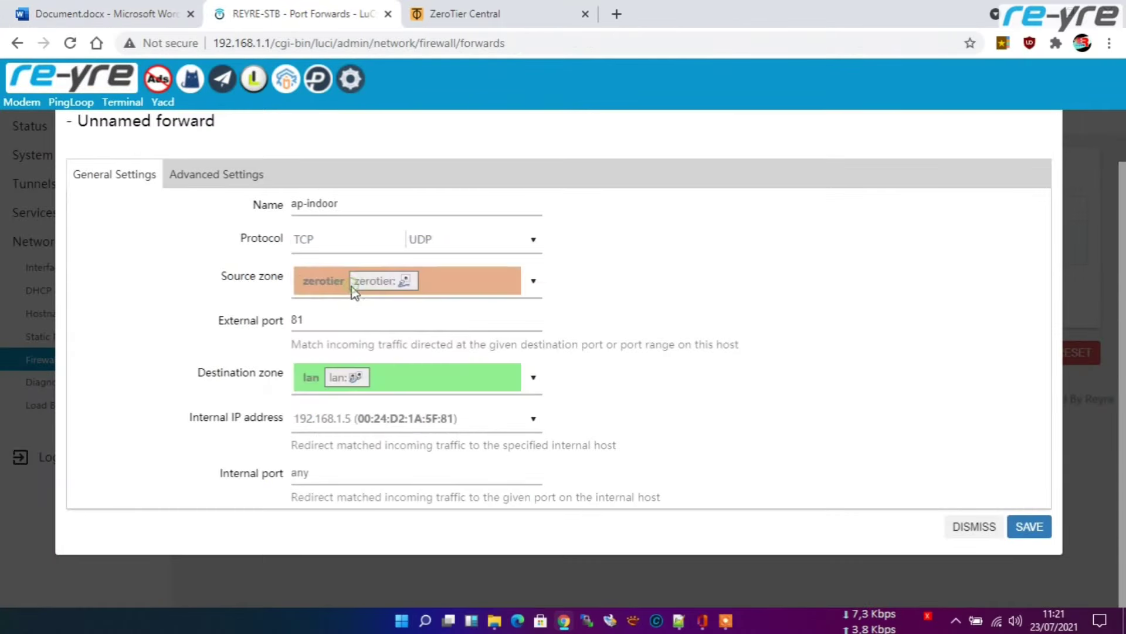
pyautogui.click(334, 472)
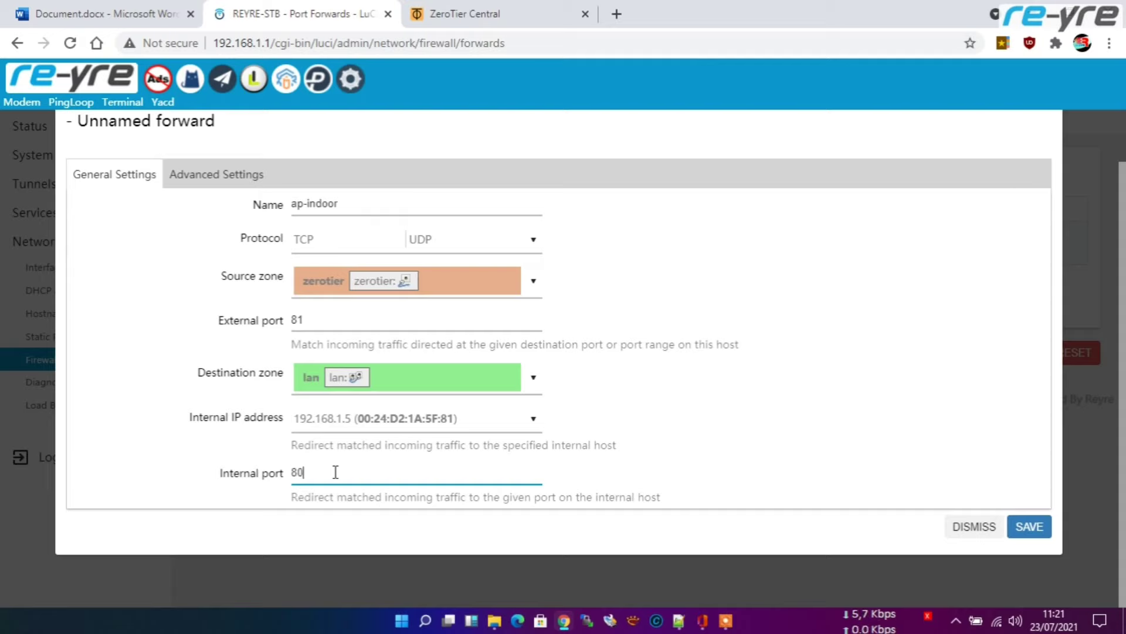
pyautogui.click(1031, 528)
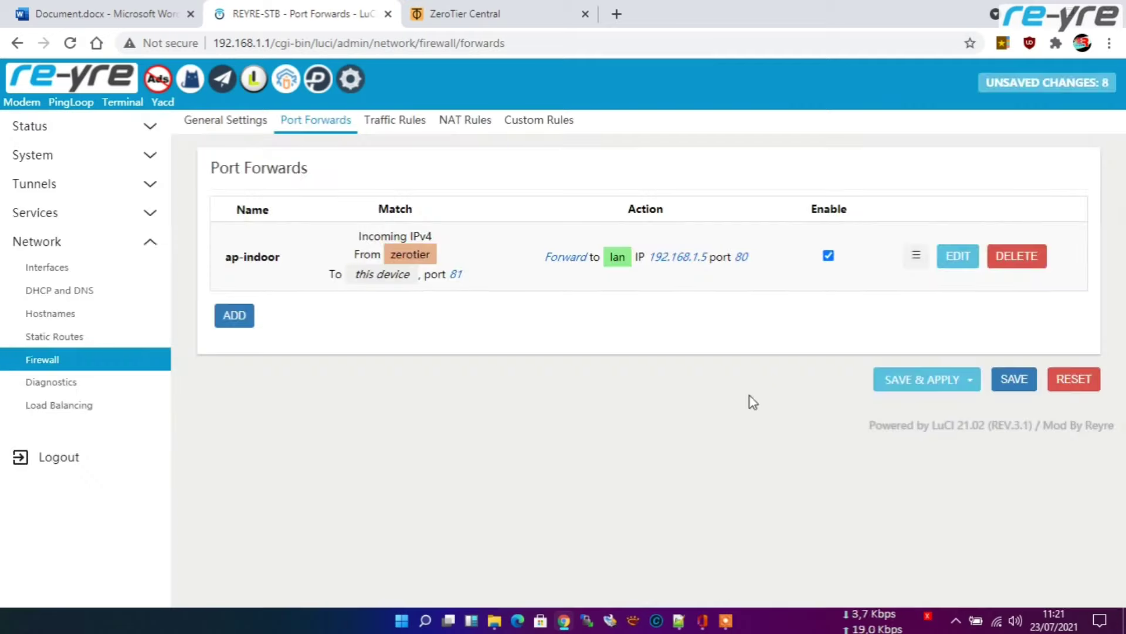
# Step: Start a new port forward named ap-outdoor with source zone zerotier and external port 82
pyautogui.click(238, 316)
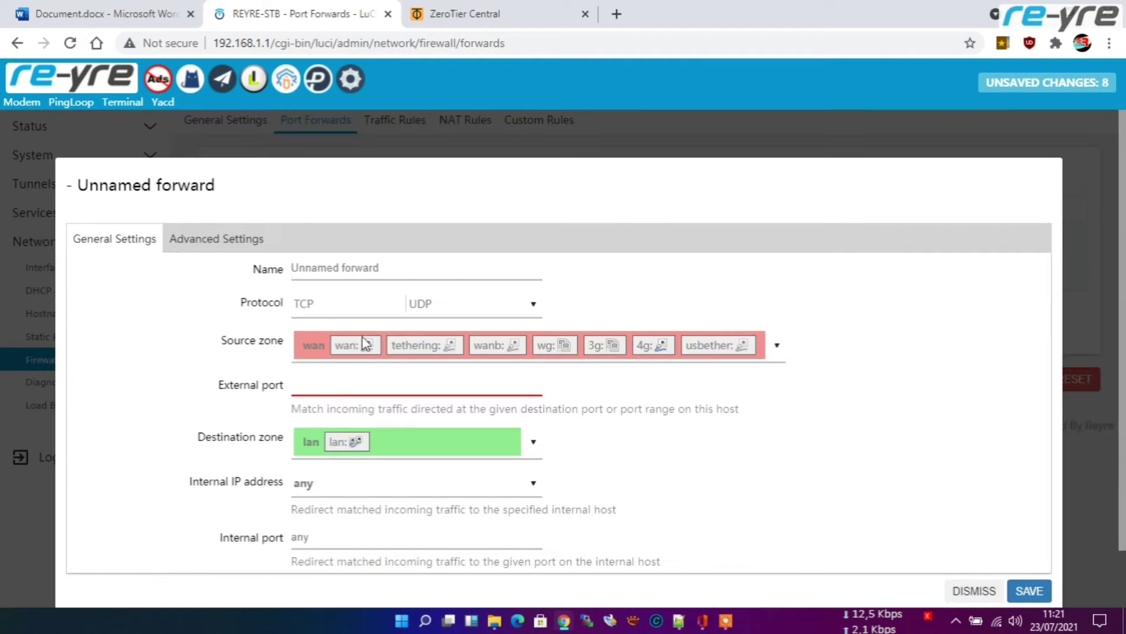
pyautogui.click(429, 269)
pyautogui.write('a')
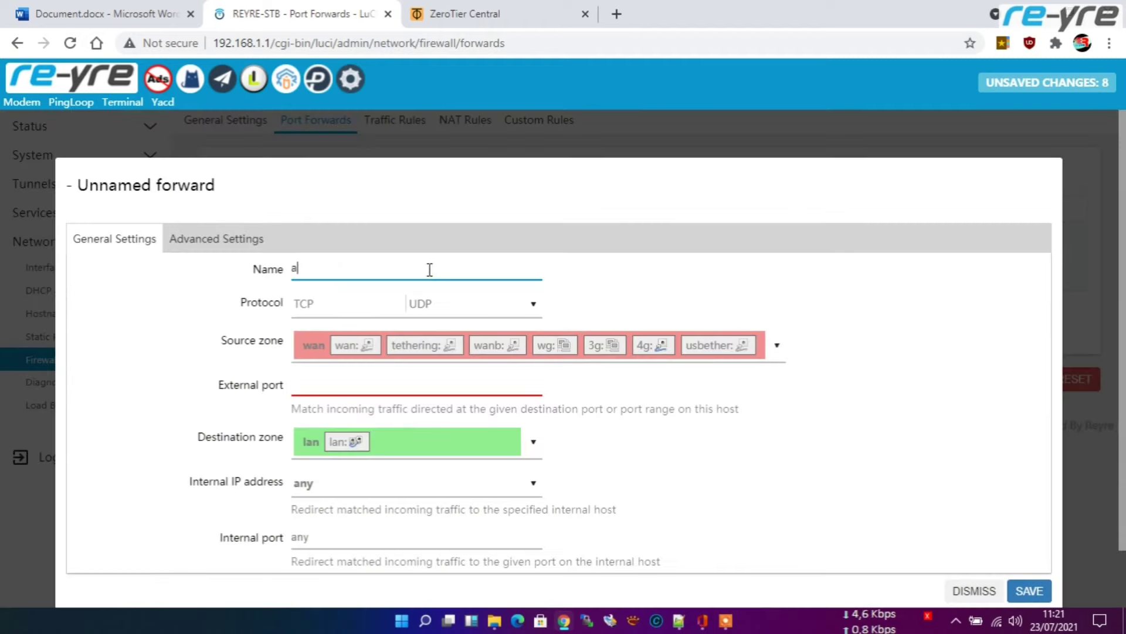
pyautogui.write('-')
pyautogui.press('BackSpace')
pyautogui.write('o')
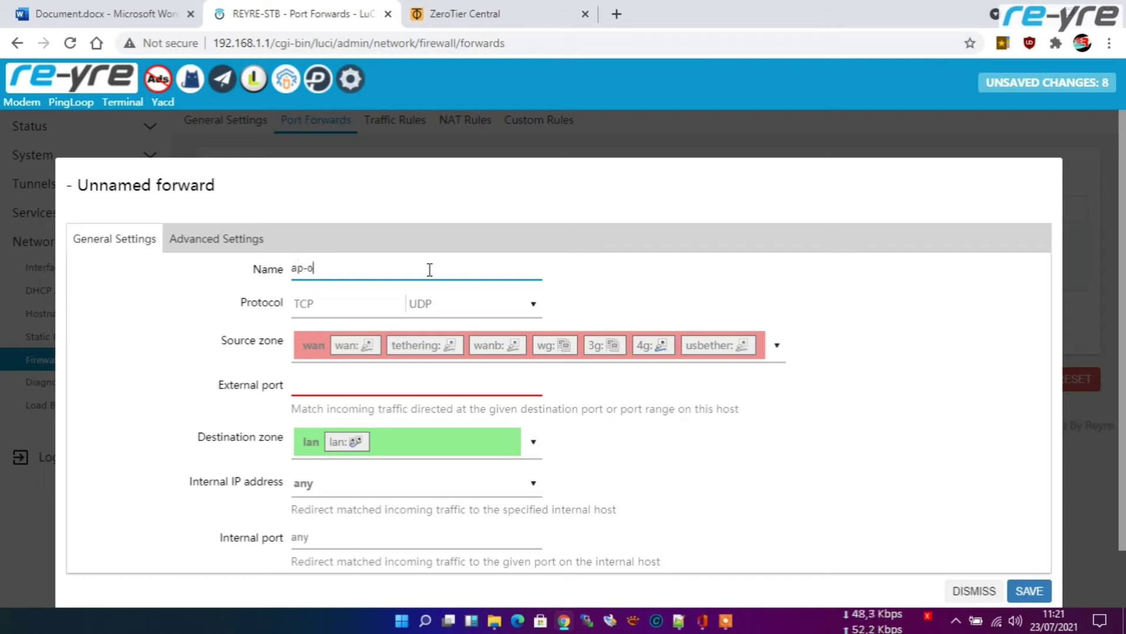
pyautogui.write('utdoor')
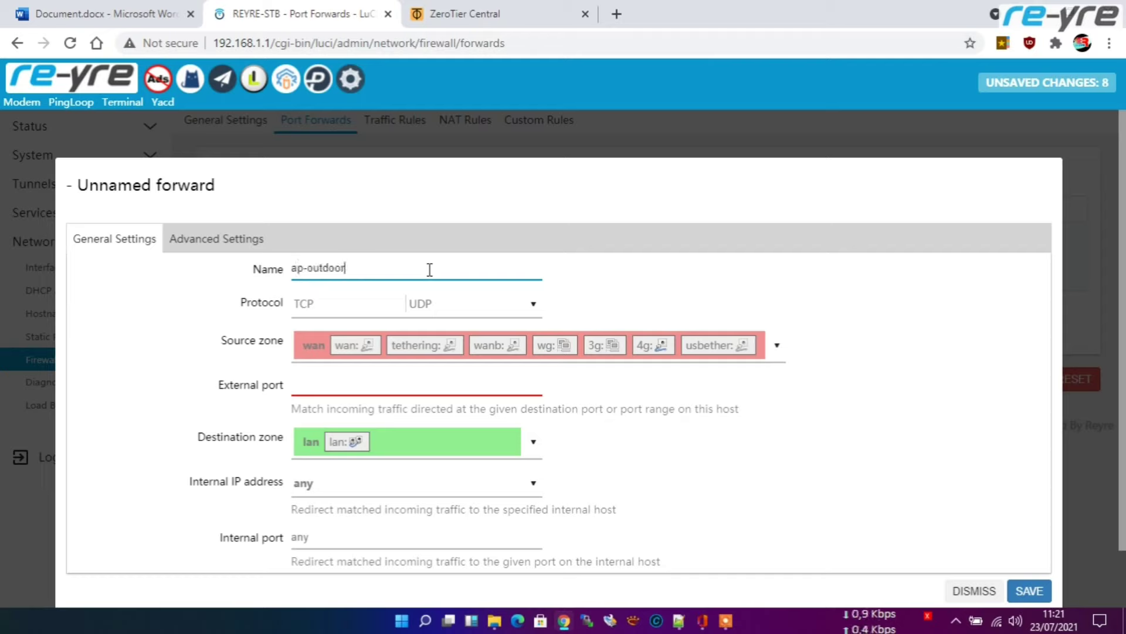
pyautogui.click(786, 344)
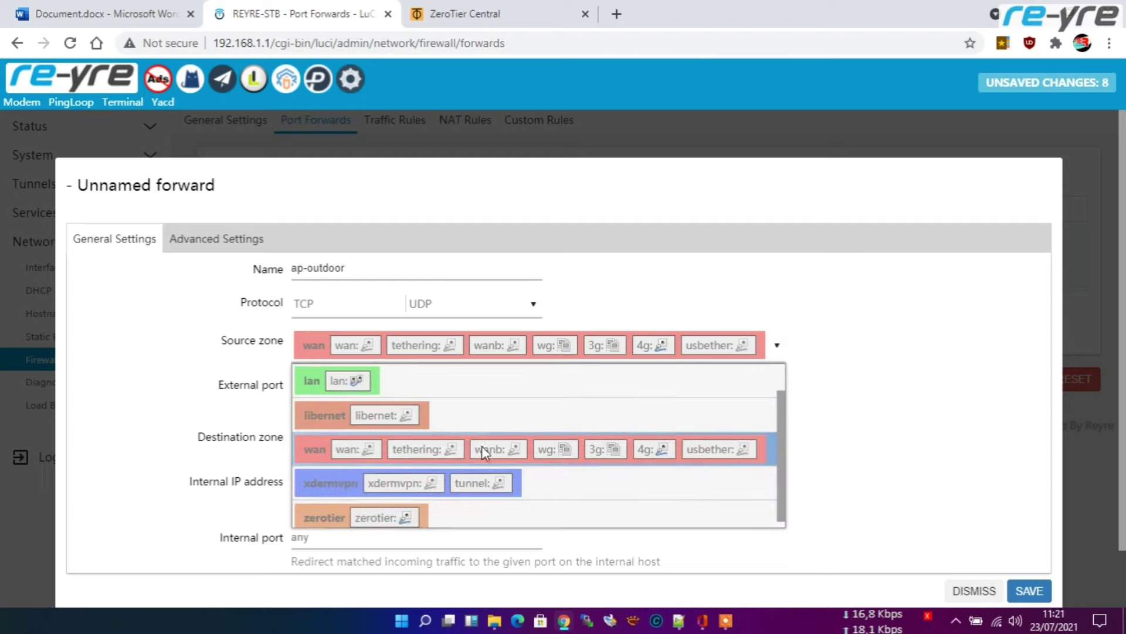
pyautogui.click(403, 508)
pyautogui.click(382, 387)
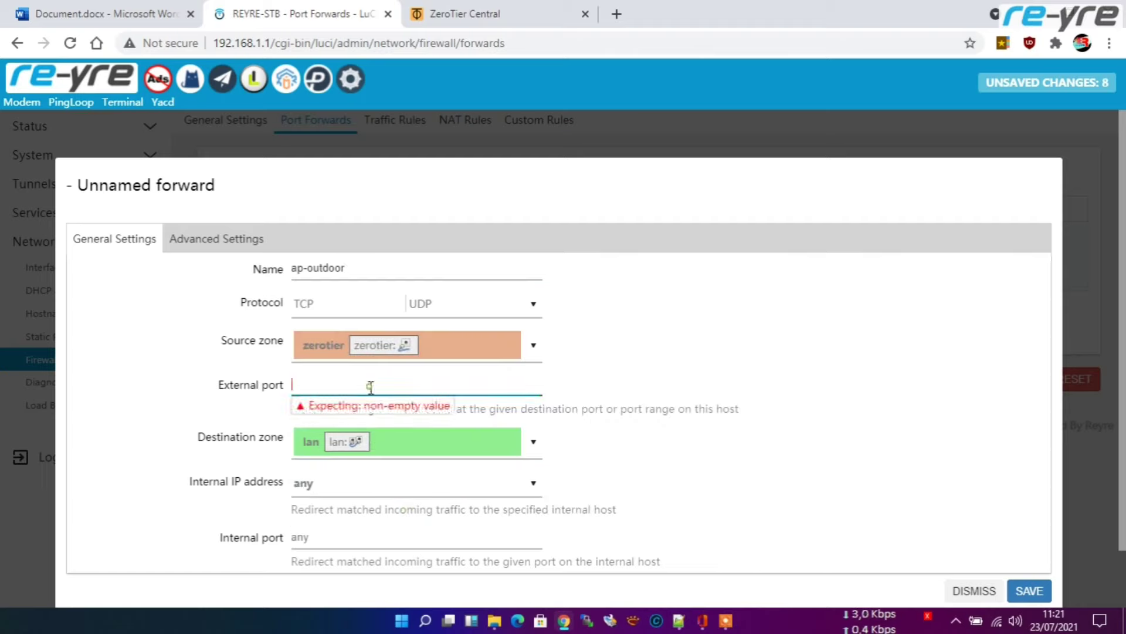
pyautogui.write('82')
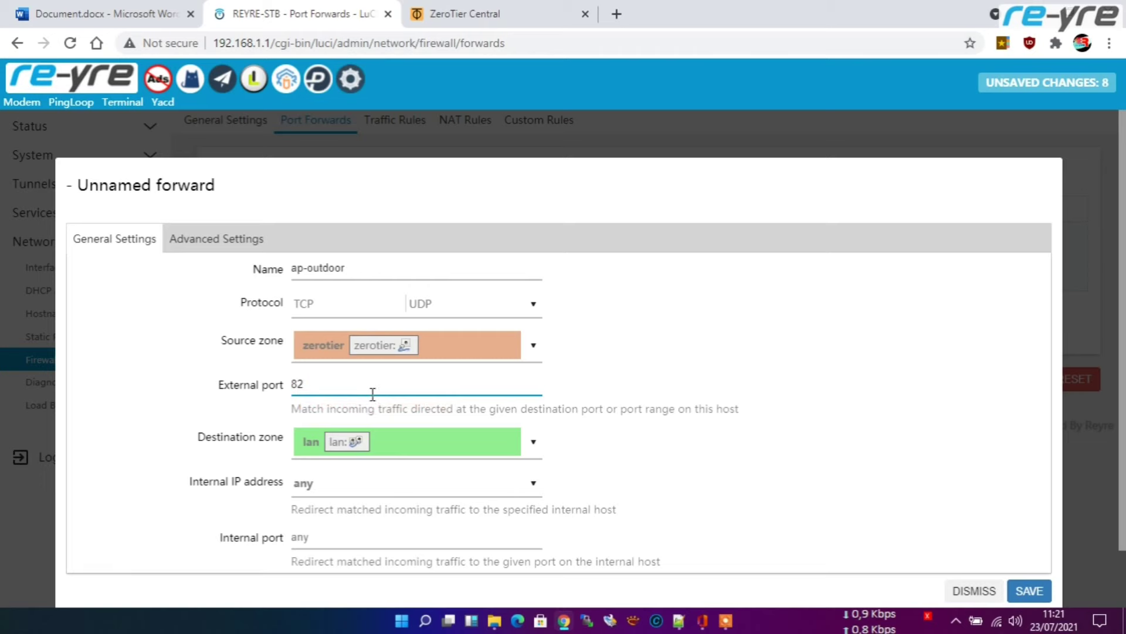
# Step: Point ap-outdoor to internal IP 192.168.1.20 port 80, save, and Save & Apply
pyautogui.scroll(-1, 430, 440)
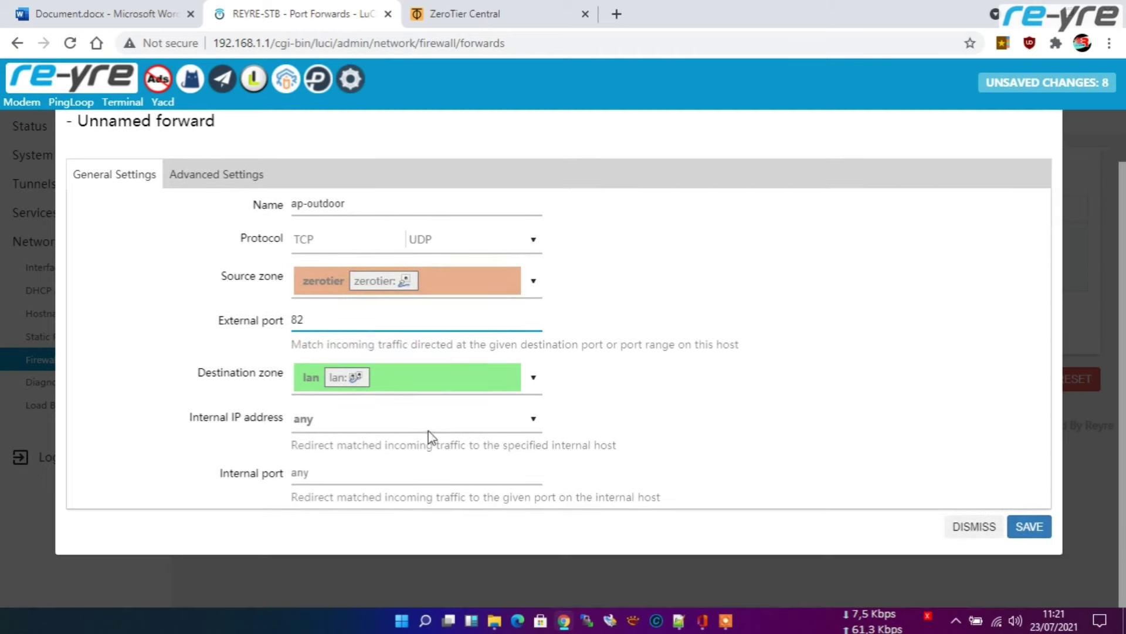
pyautogui.click(136, 7)
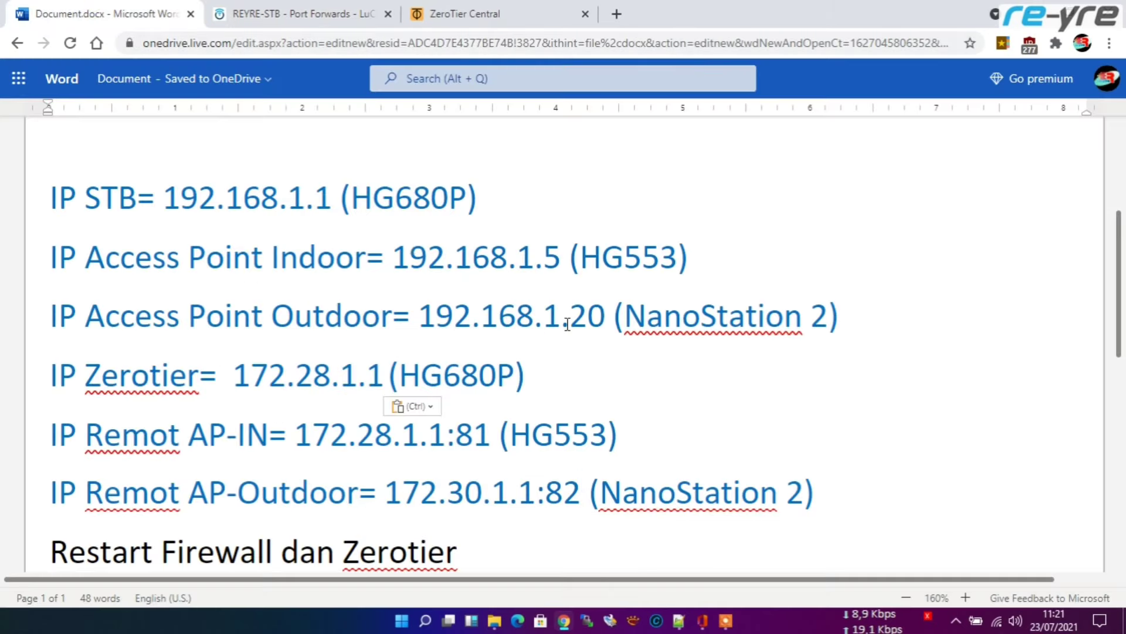
pyautogui.click(311, 14)
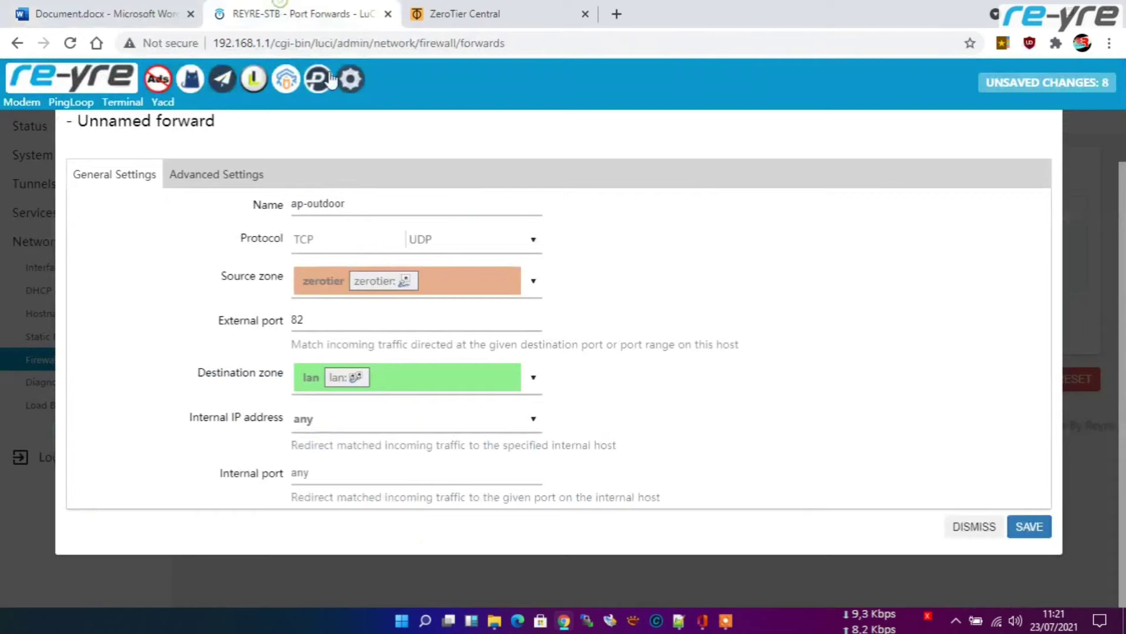
pyautogui.click(485, 432)
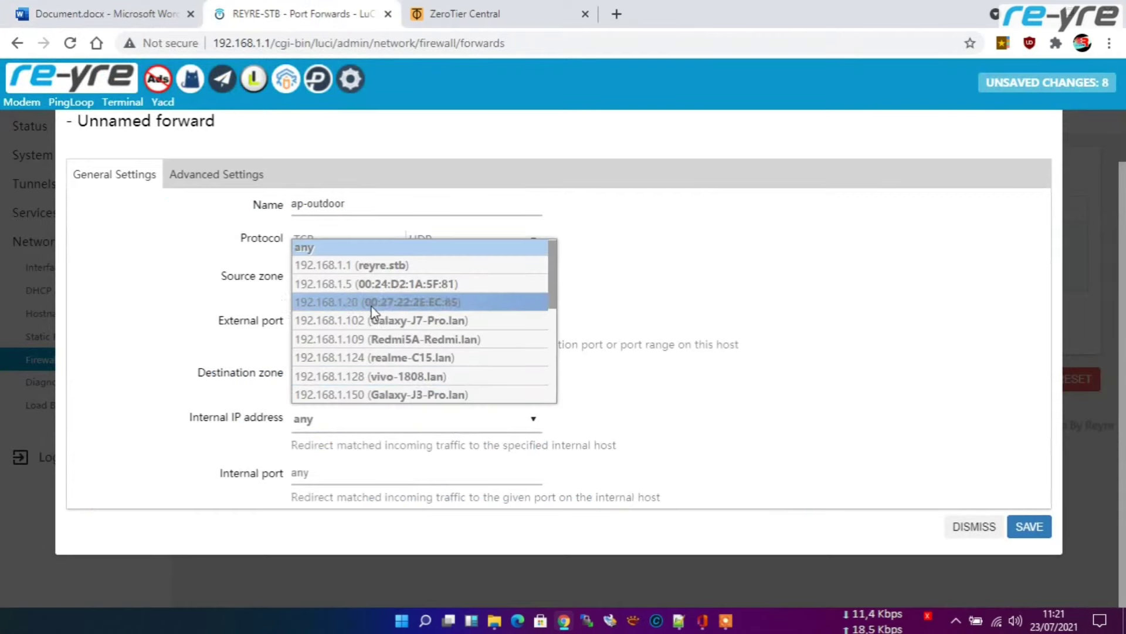
pyautogui.click(343, 307)
pyautogui.click(346, 473)
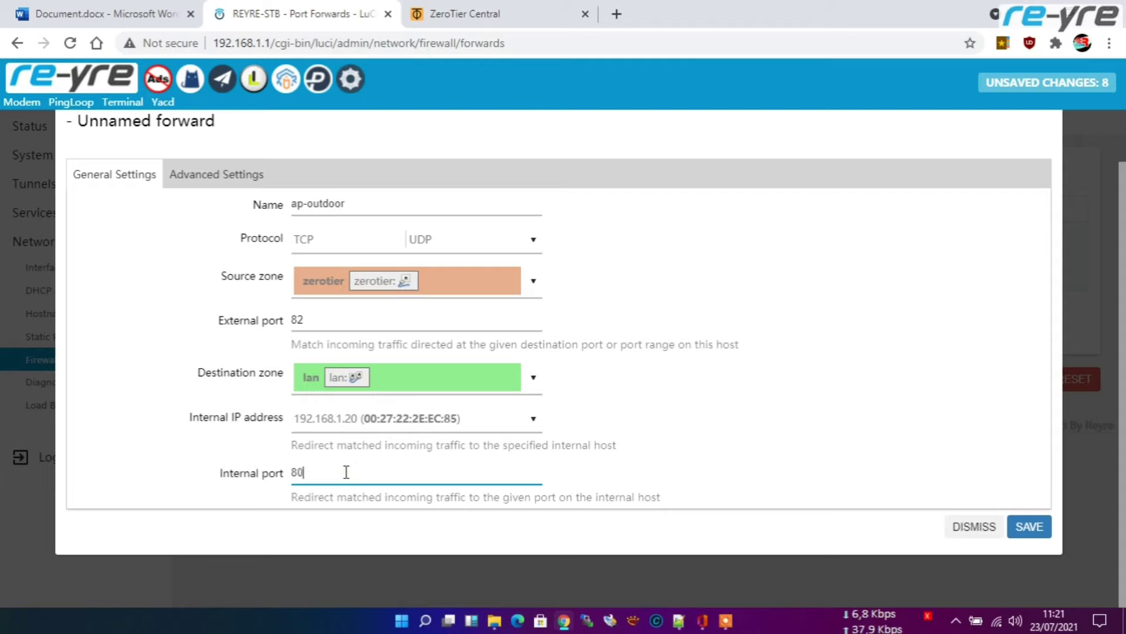
pyautogui.click(1030, 527)
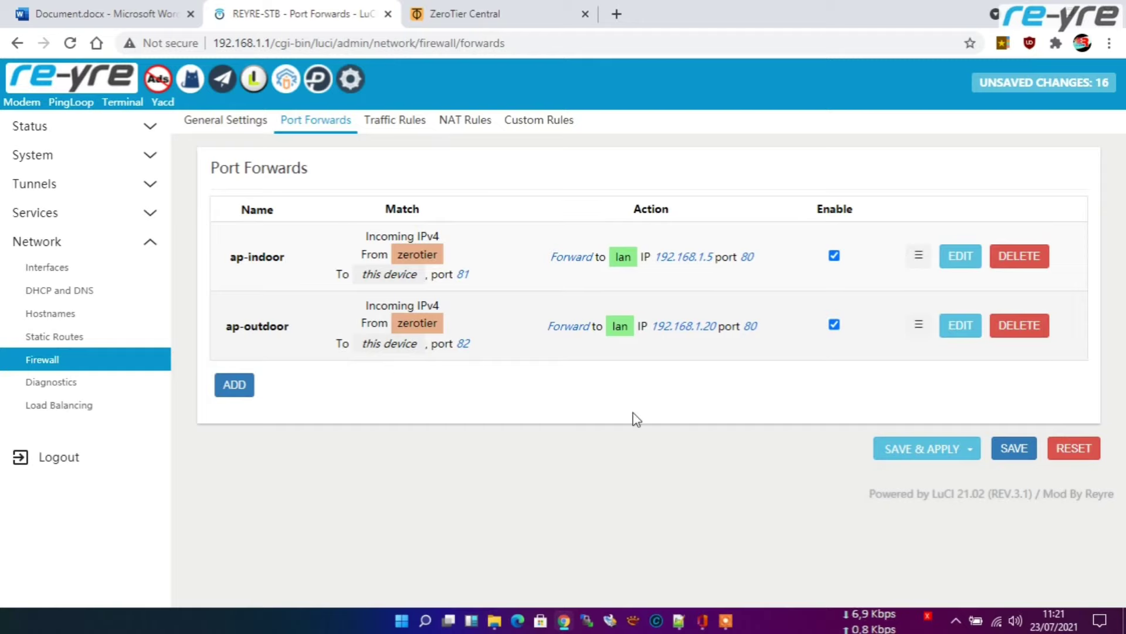
pyautogui.click(925, 453)
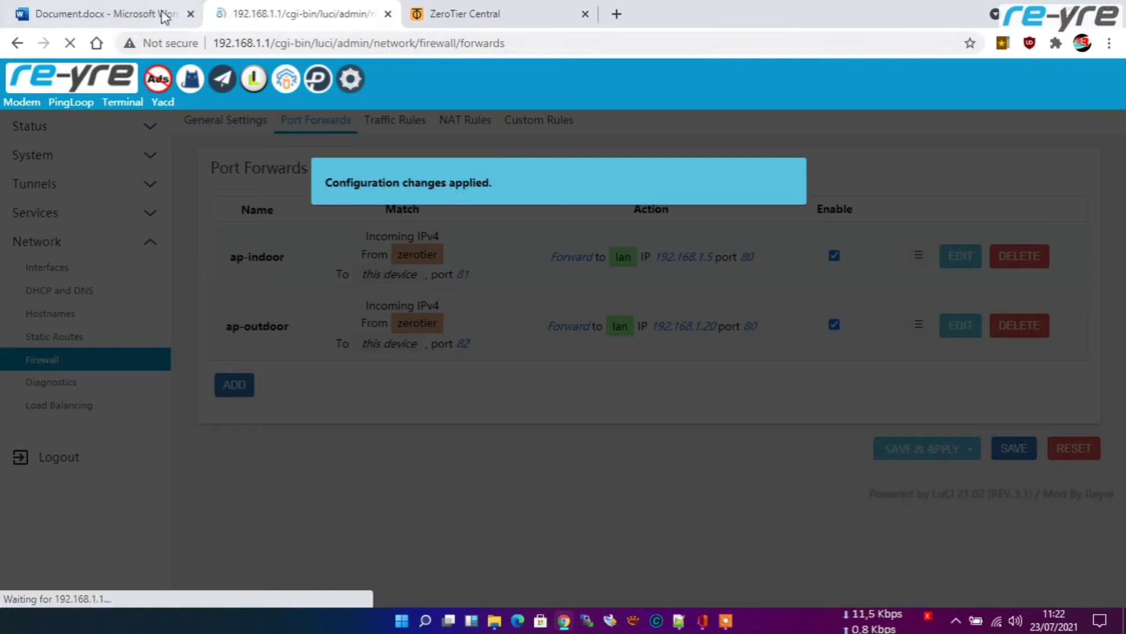
# Step: Review the Word IP notes while the apply finishes, then return to the Port Forwards page
pyautogui.click(141, 13)
pyautogui.scroll(-1, 205, 429)
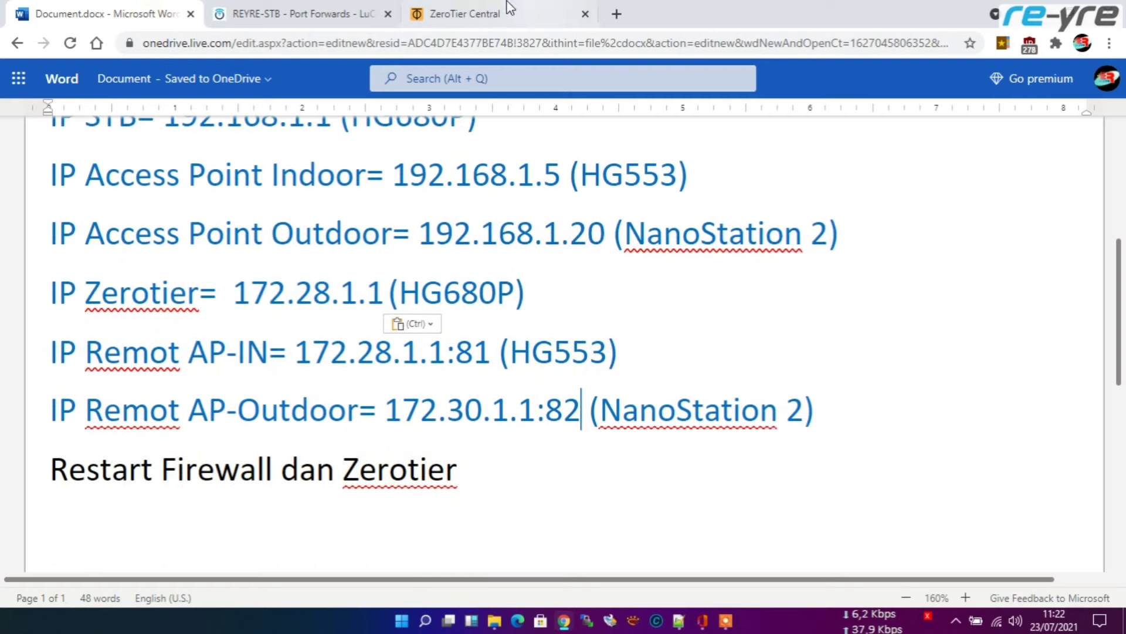
pyautogui.click(299, 14)
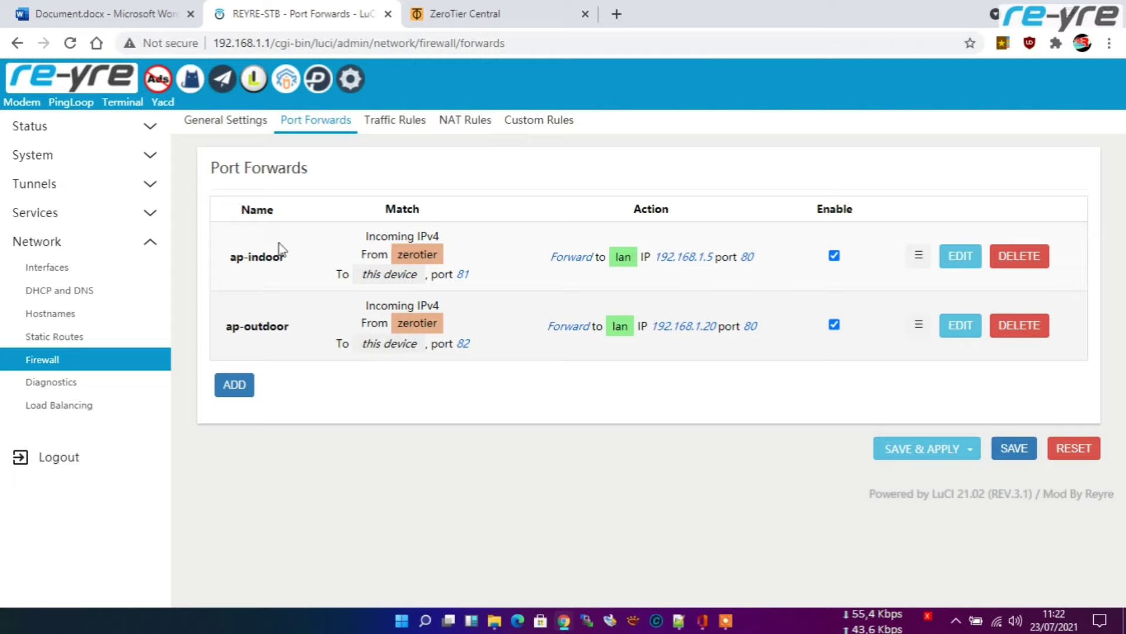
# Step: Restart the zerotier init script from the System > Startup page
pyautogui.click(152, 158)
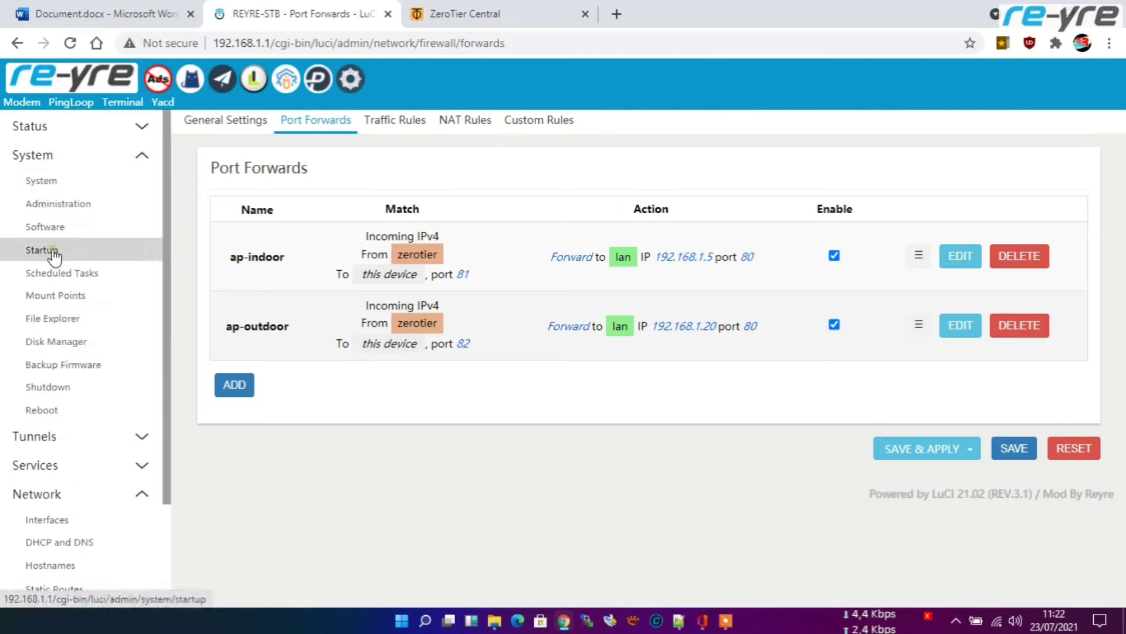
pyautogui.click(88, 249)
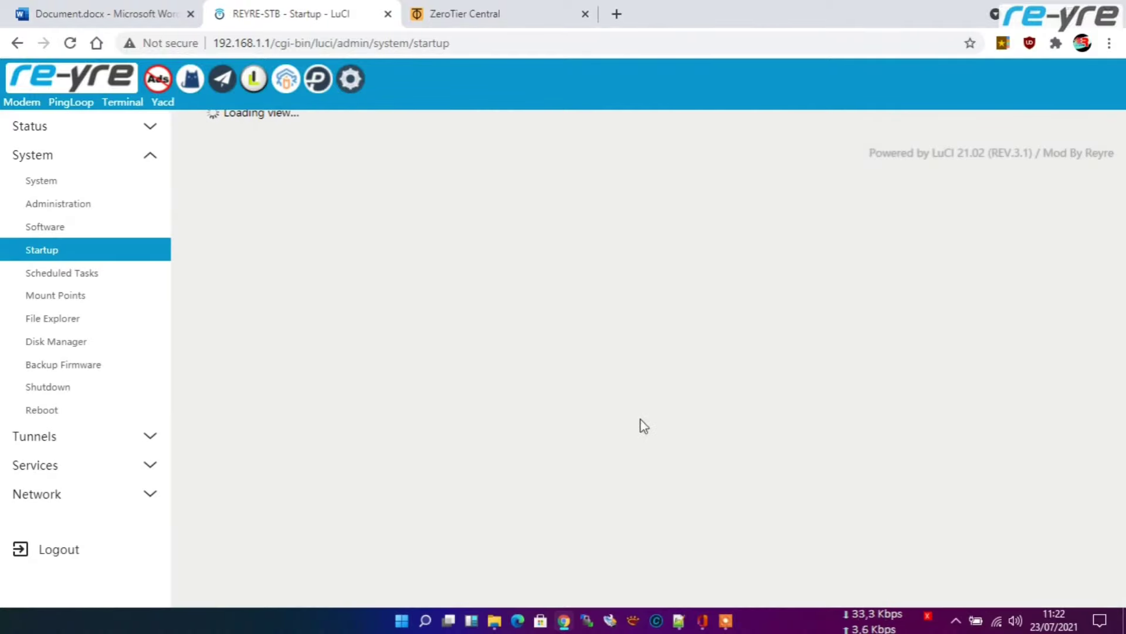
pyautogui.scroll(-20, 619, 381)
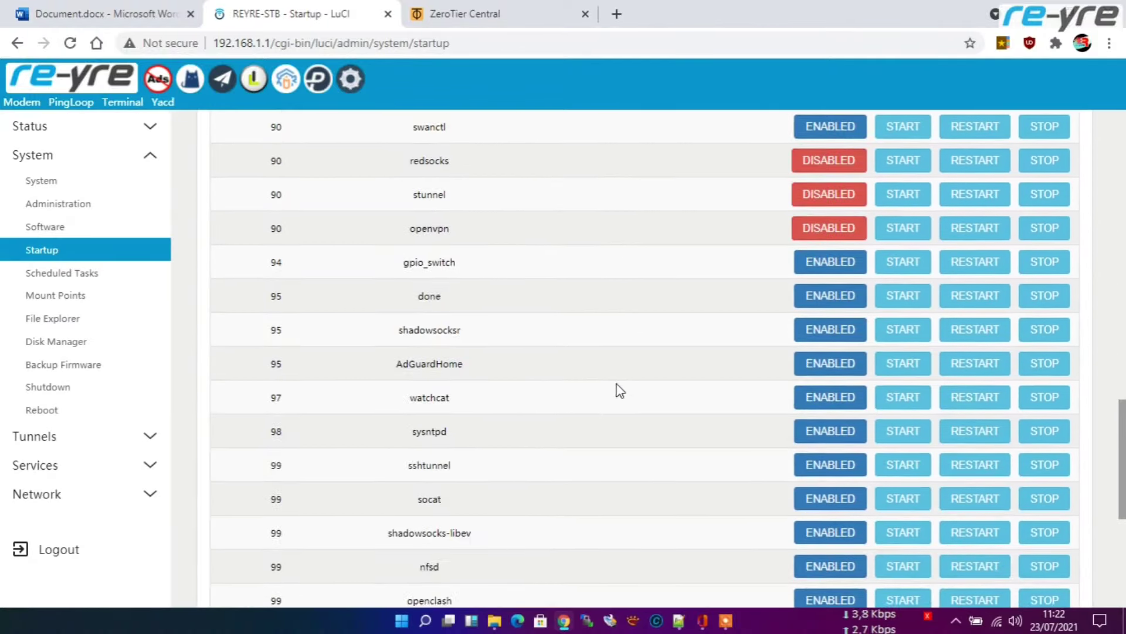
pyautogui.scroll(-1, 580, 425)
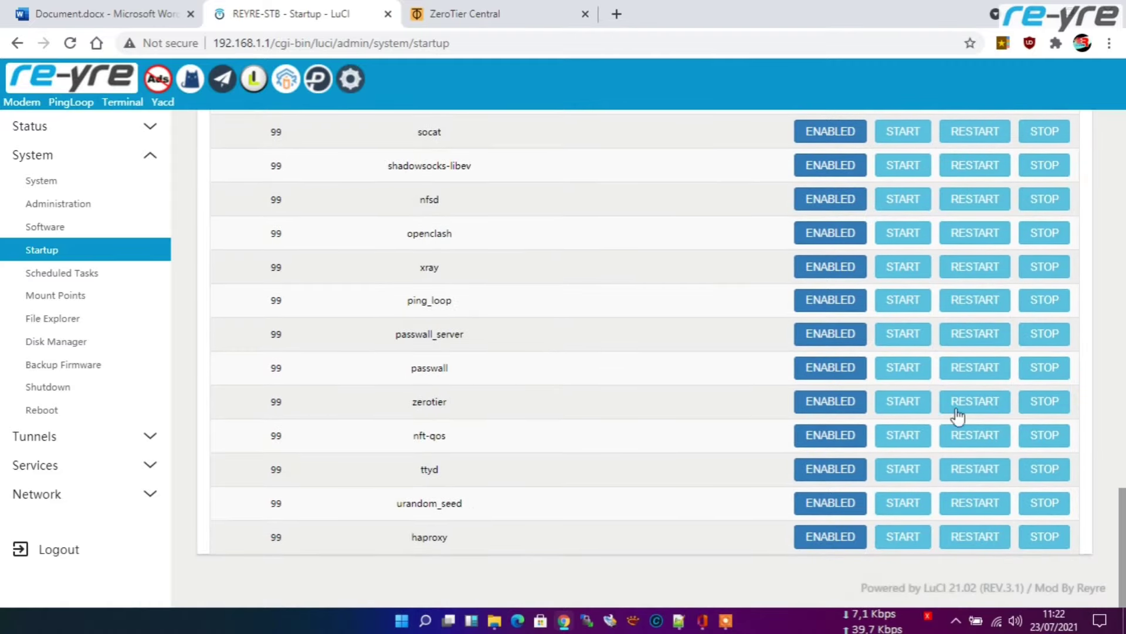
pyautogui.click(978, 405)
# Step: Restart the firewall init script on the same Startup page
pyautogui.scroll(15, 707, 424)
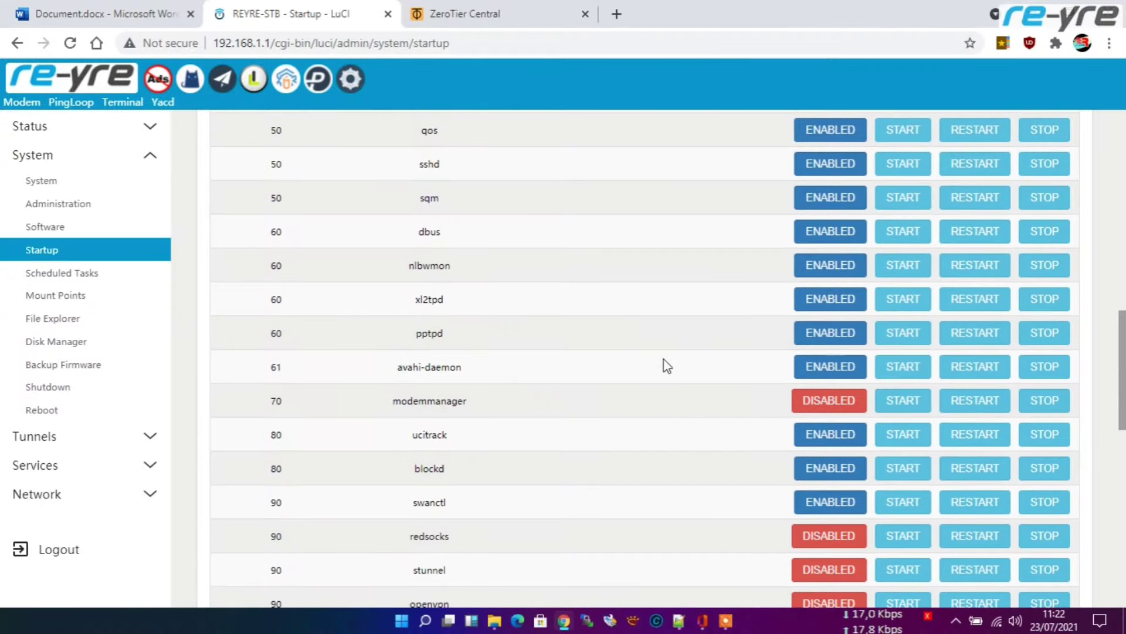
pyautogui.scroll(6, 657, 287)
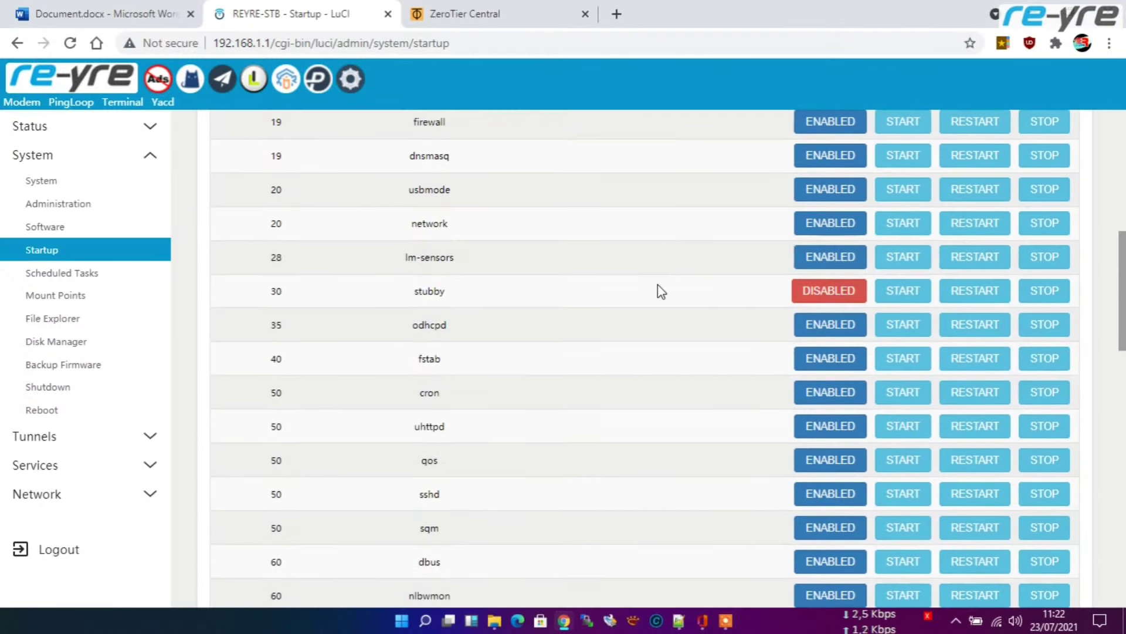
pyautogui.scroll(2, 658, 289)
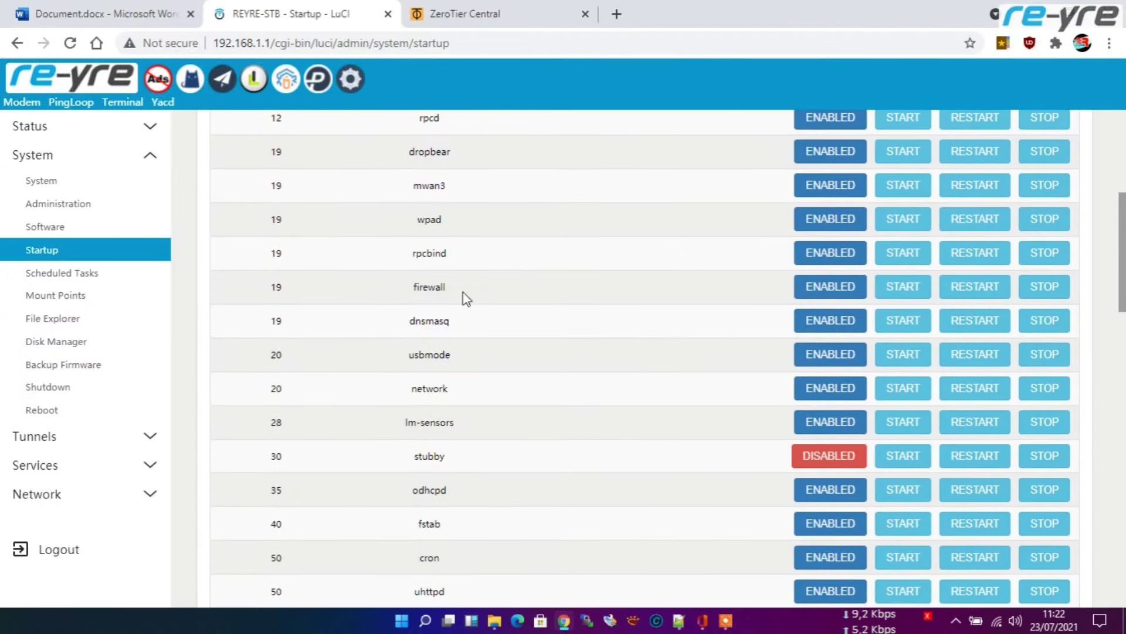
pyautogui.click(974, 287)
pyautogui.scroll(5, 593, 306)
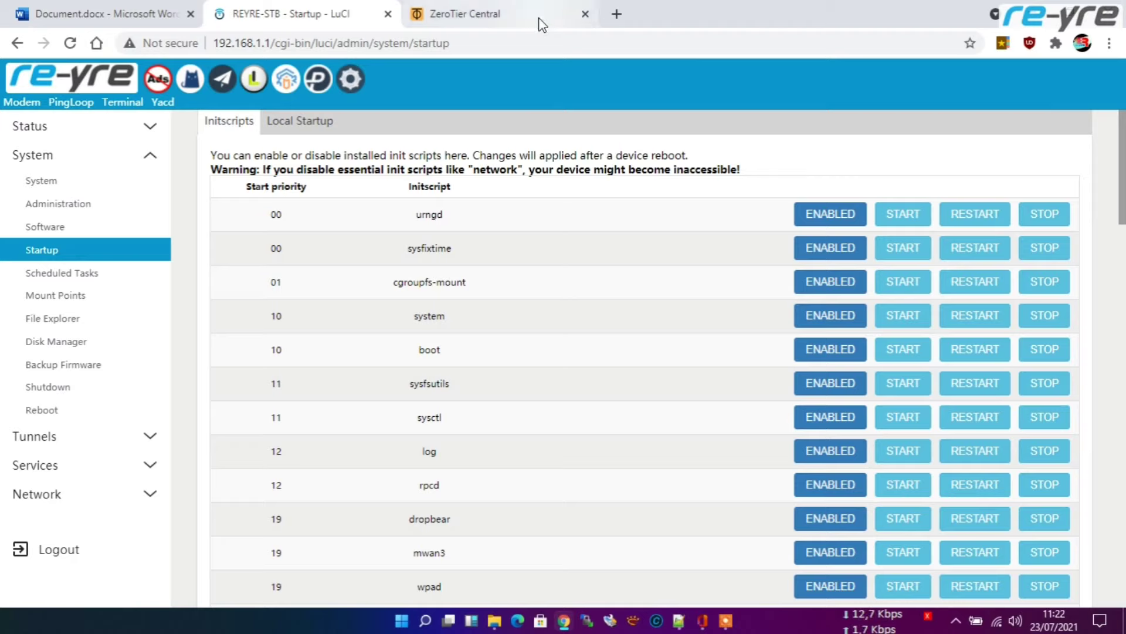
# Step: Open the yacd dashboard from the OpenClash overview and show its proxy groups
pyautogui.hotkey('ctrl', 't')
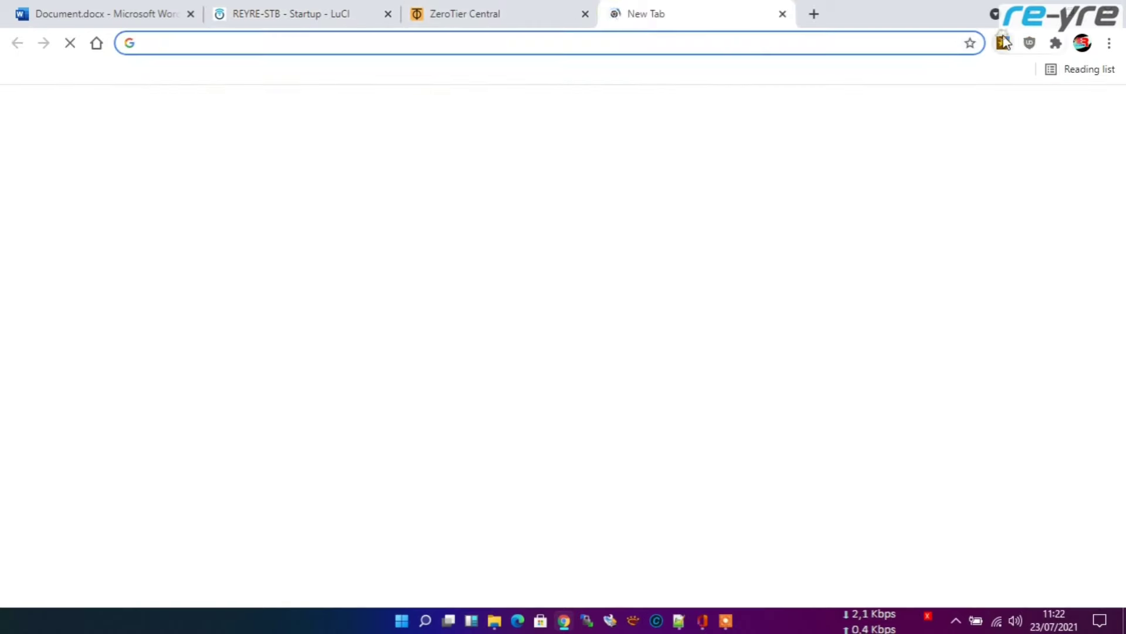
pyautogui.click(1004, 43)
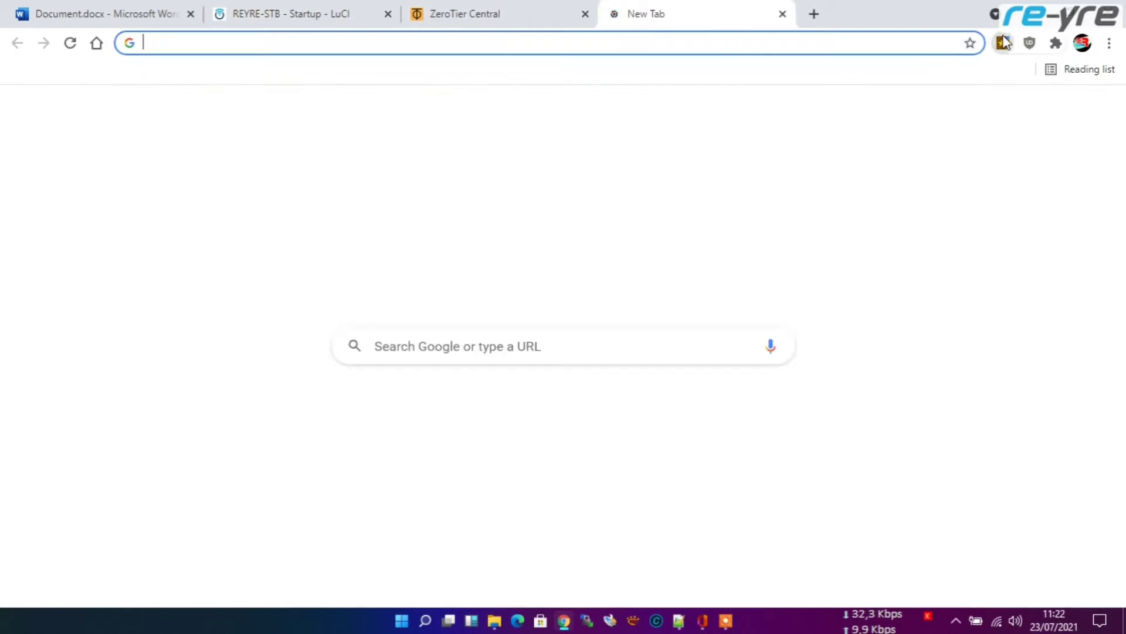
pyautogui.click(293, 12)
pyautogui.click(194, 82)
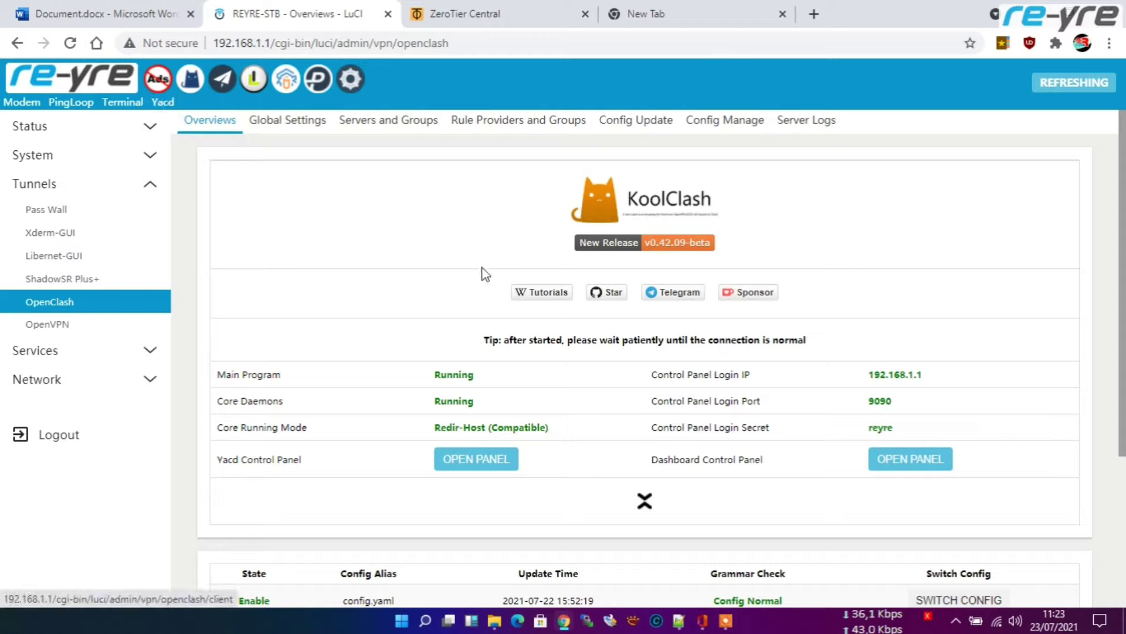
pyautogui.scroll(-3, 536, 355)
pyautogui.scroll(2, 536, 308)
pyautogui.scroll(2, 535, 308)
pyautogui.click(163, 102)
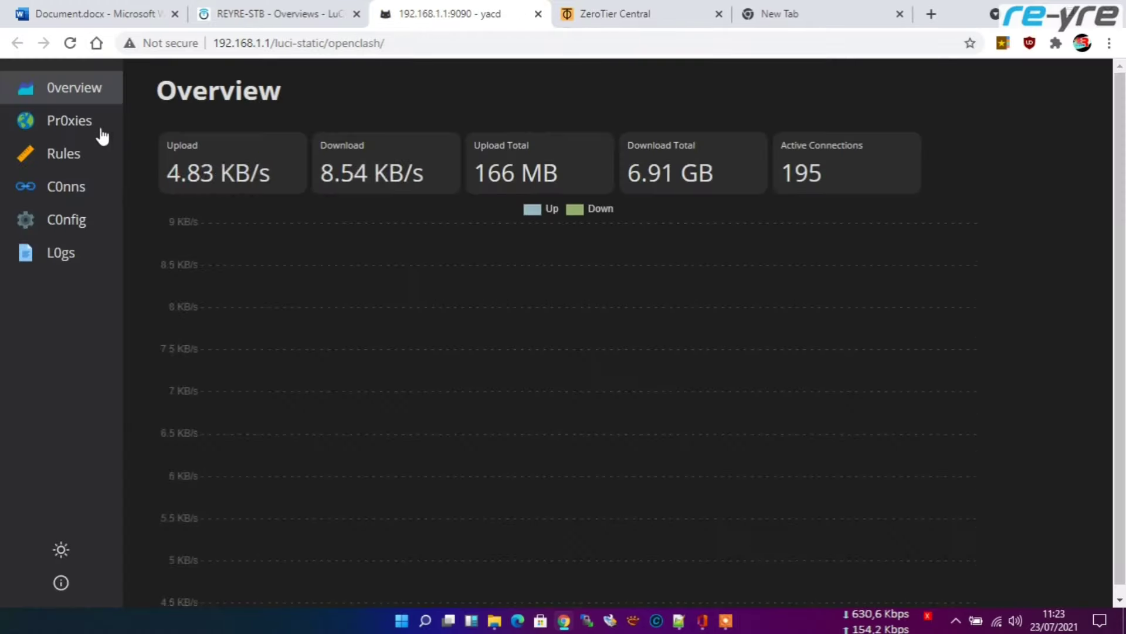
pyautogui.click(96, 130)
# Step: Load the What is My IP checker from the bookmarks list
pyautogui.scroll(-2, 659, 328)
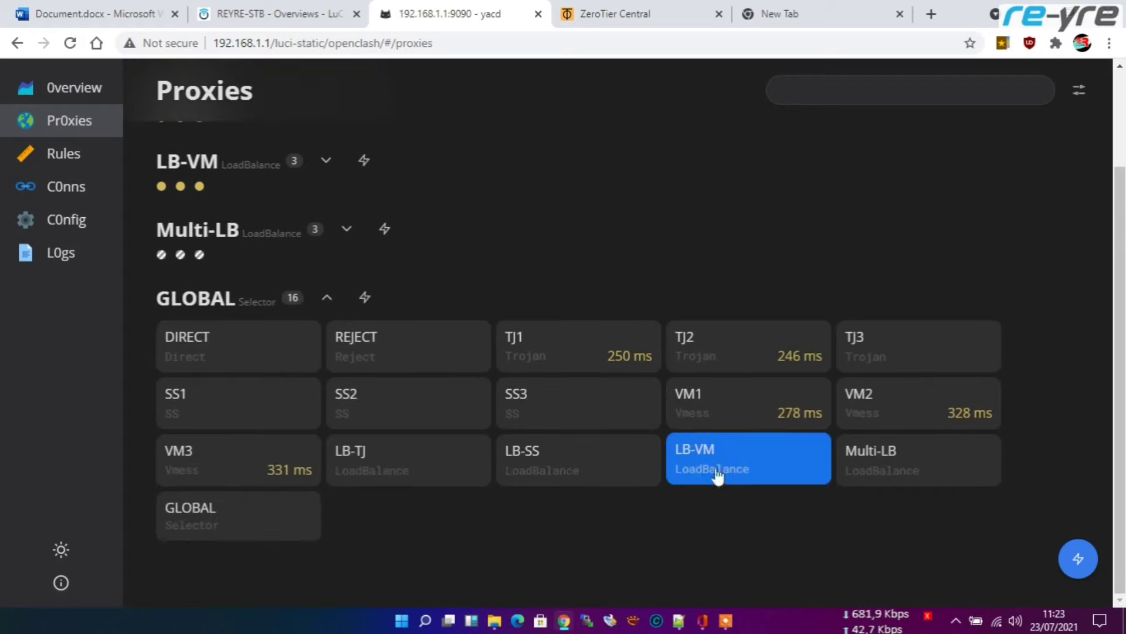
pyautogui.click(1003, 44)
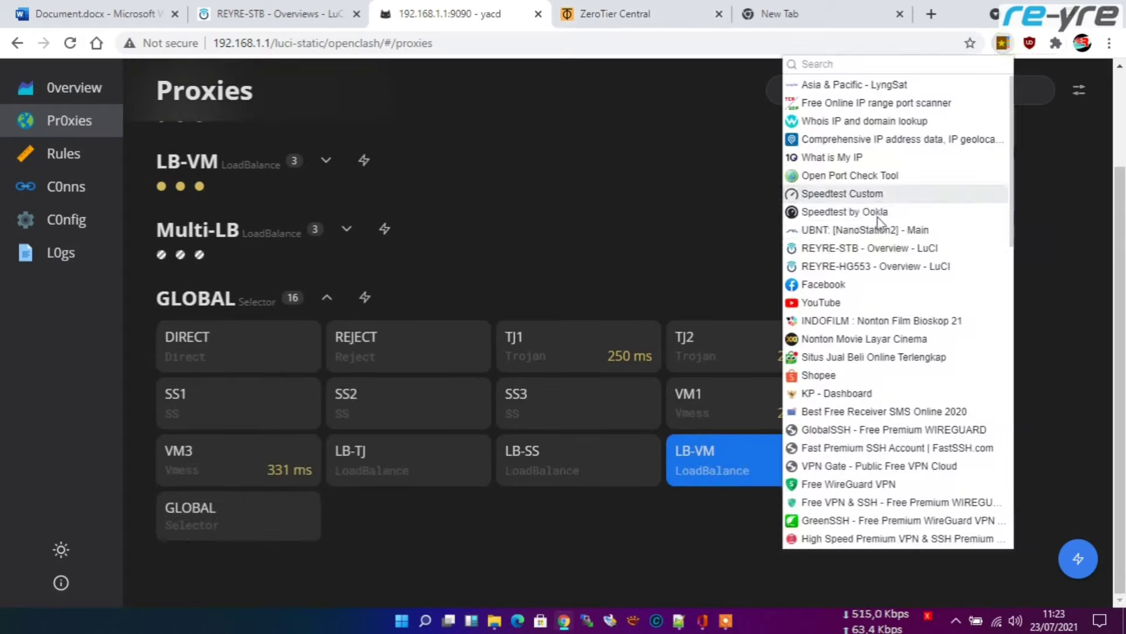
pyautogui.click(828, 159)
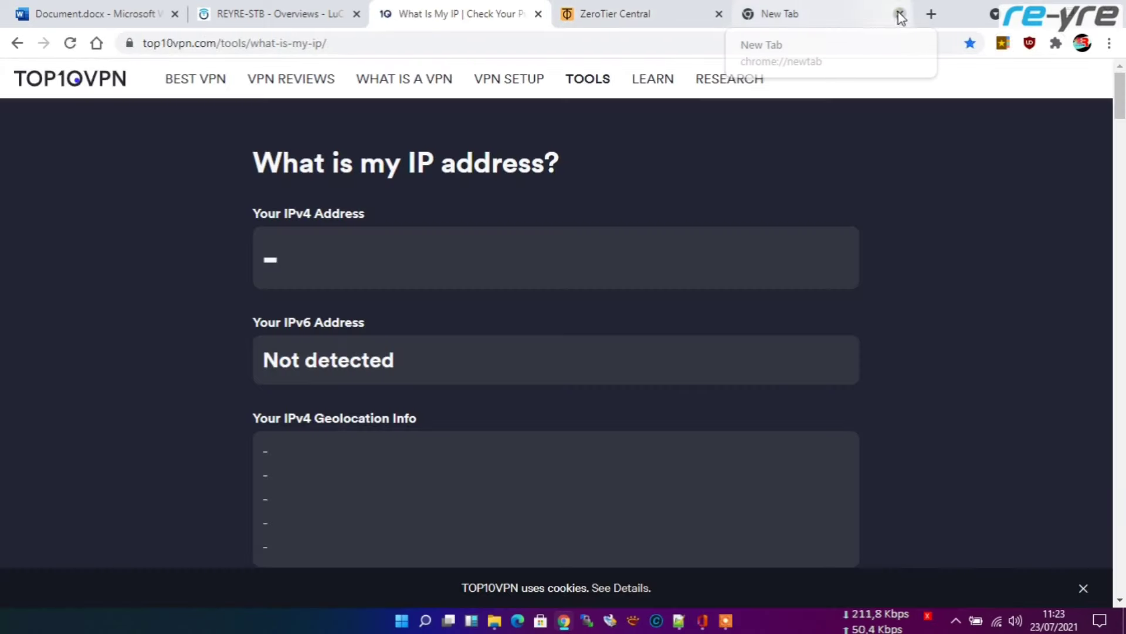
pyautogui.click(900, 13)
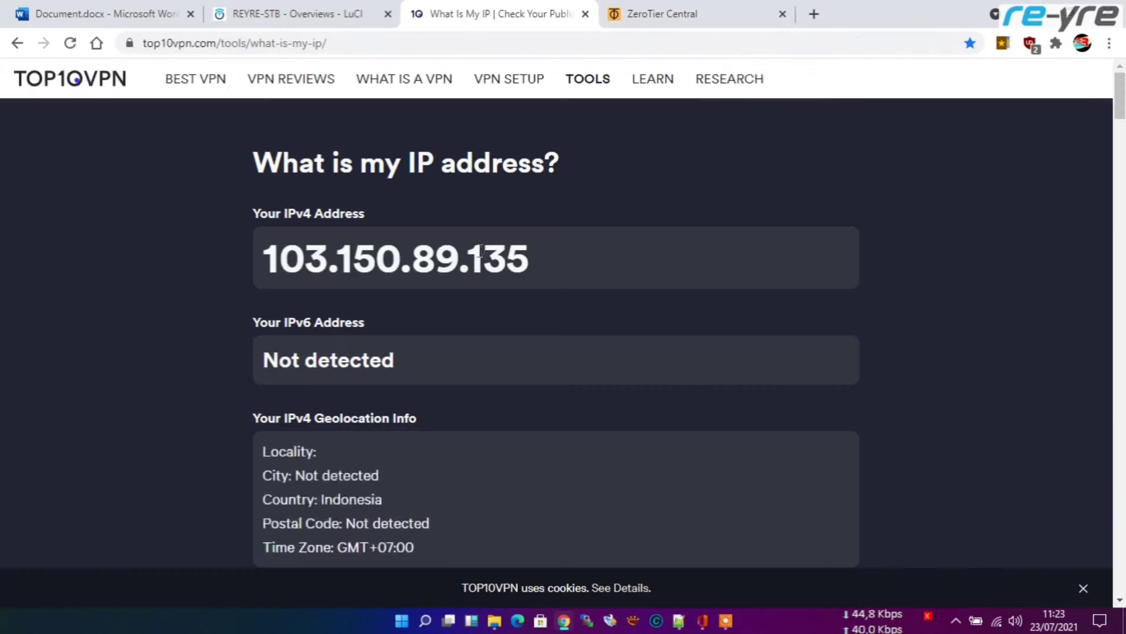
pyautogui.moveTo(470, 258); pyautogui.dragTo(534, 262)
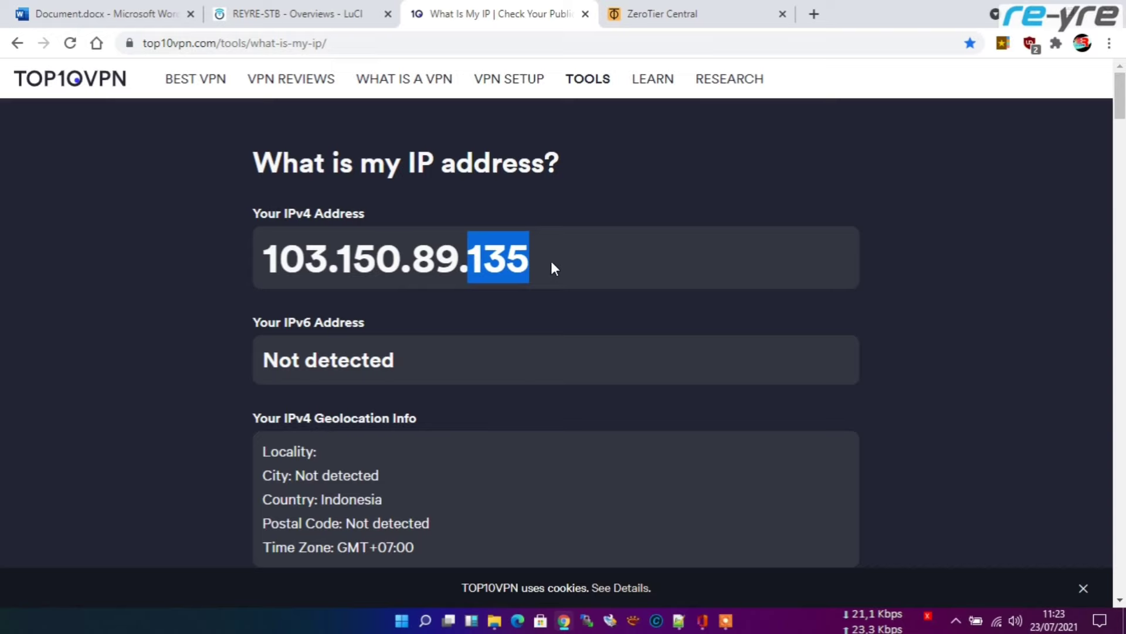
pyautogui.click(543, 259)
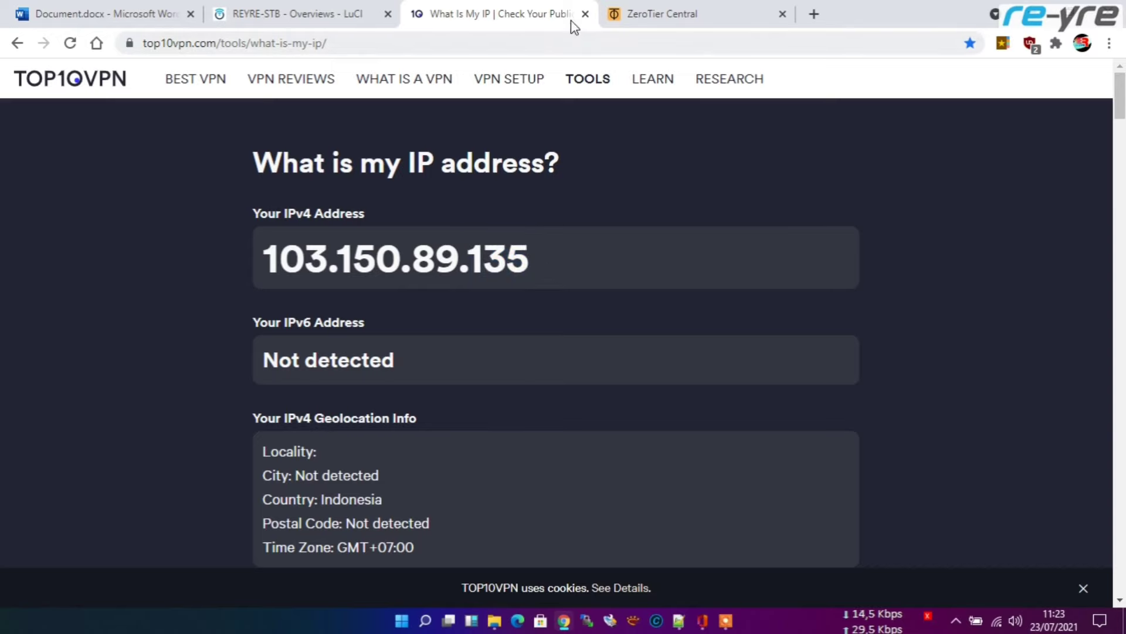
pyautogui.click(584, 13)
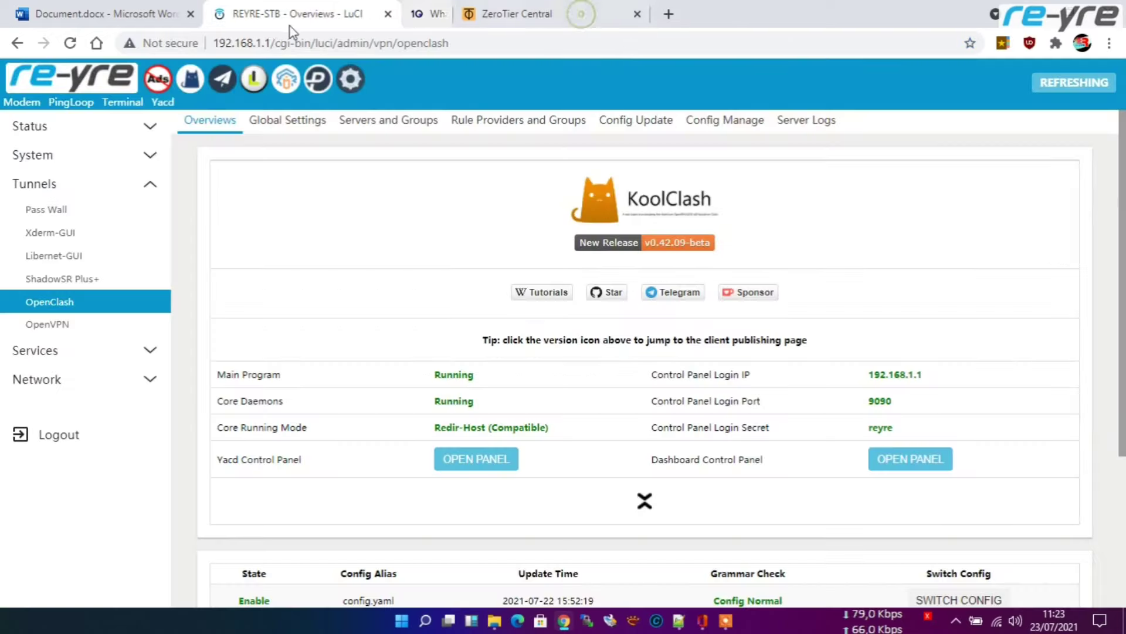
pyautogui.click(387, 14)
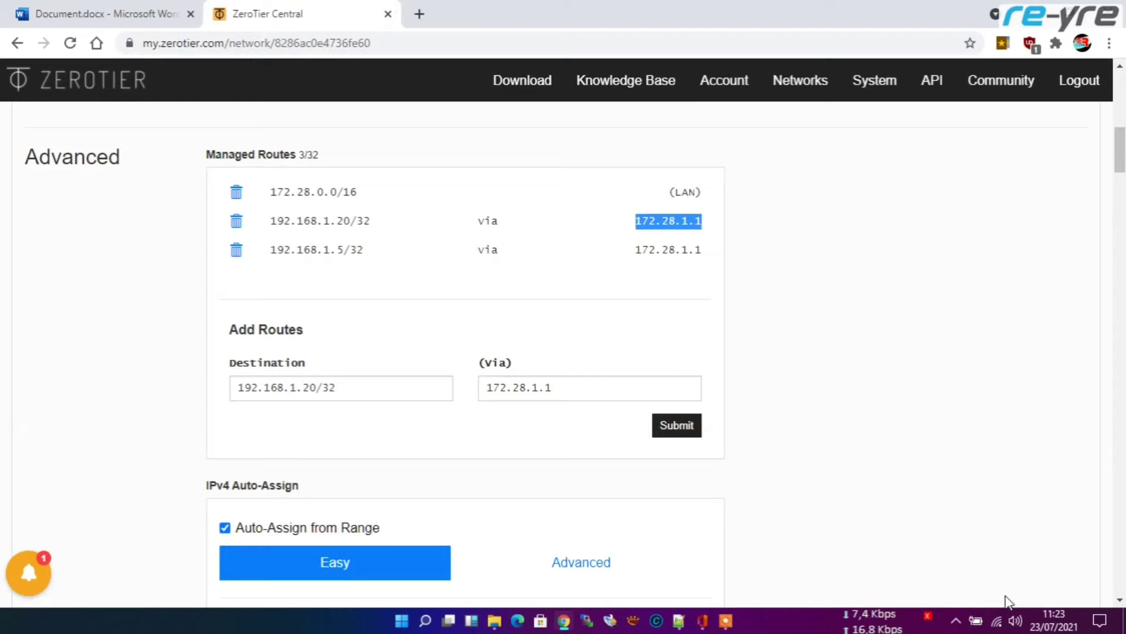
# Step: Disconnect the PC's Wi-Fi from REYRE-STB and connect it to REYRE-STBx
pyautogui.click(1004, 622)
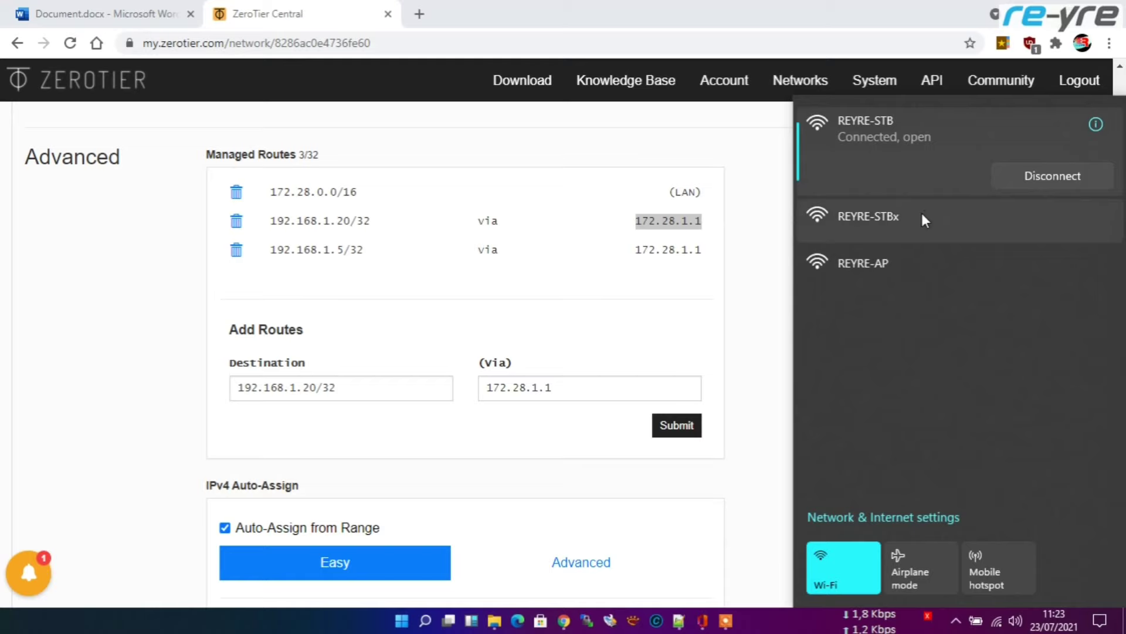
pyautogui.click(1039, 178)
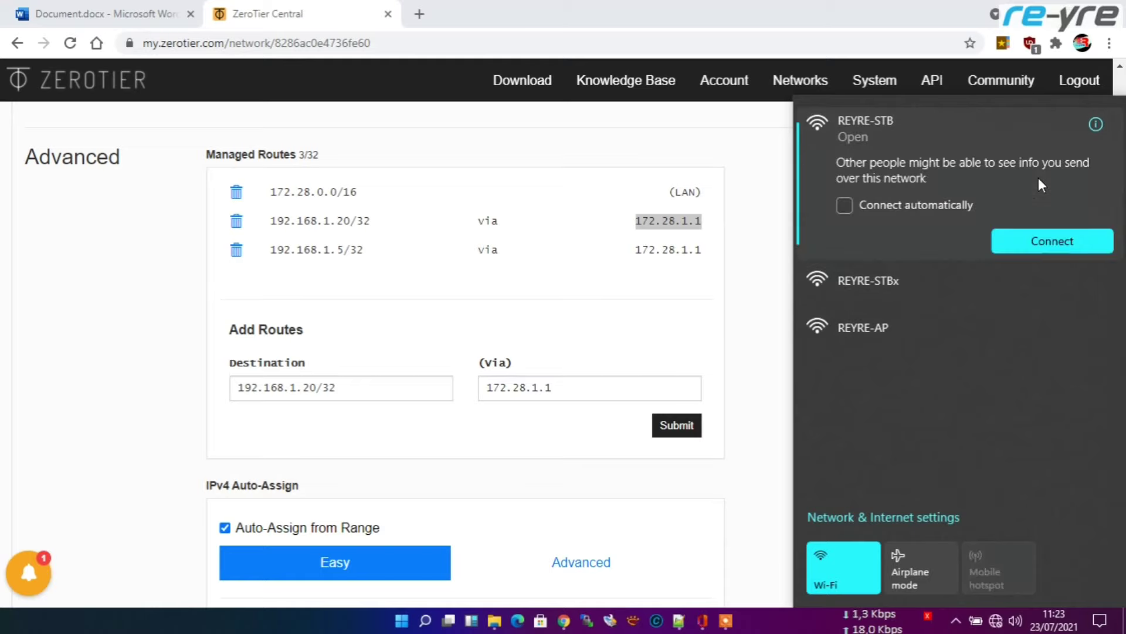
pyautogui.click(898, 280)
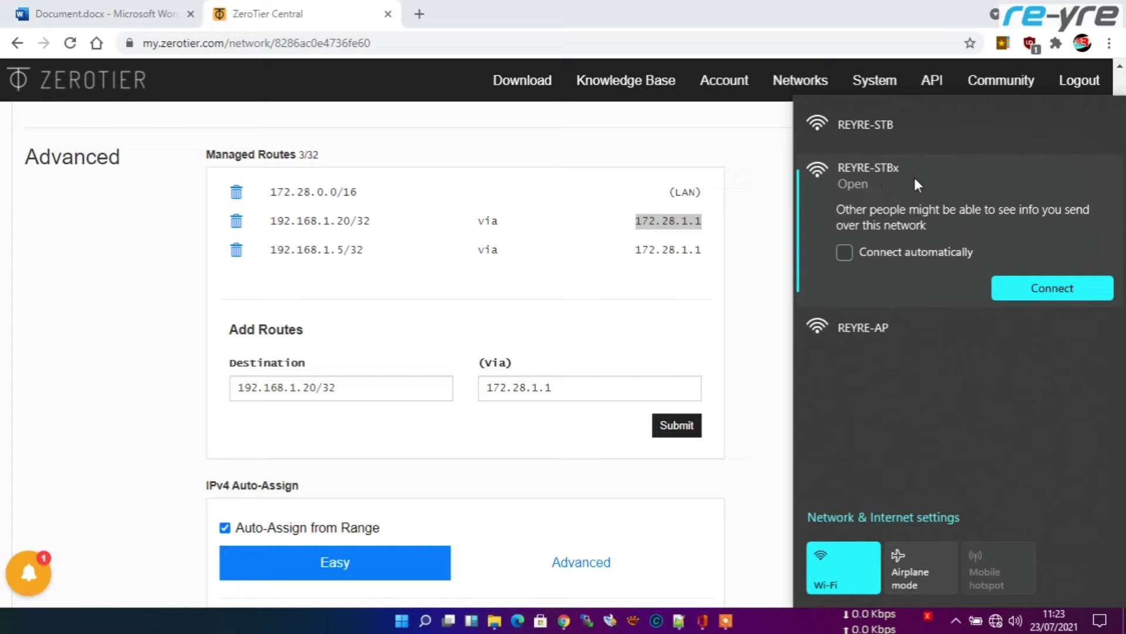
pyautogui.click(1055, 289)
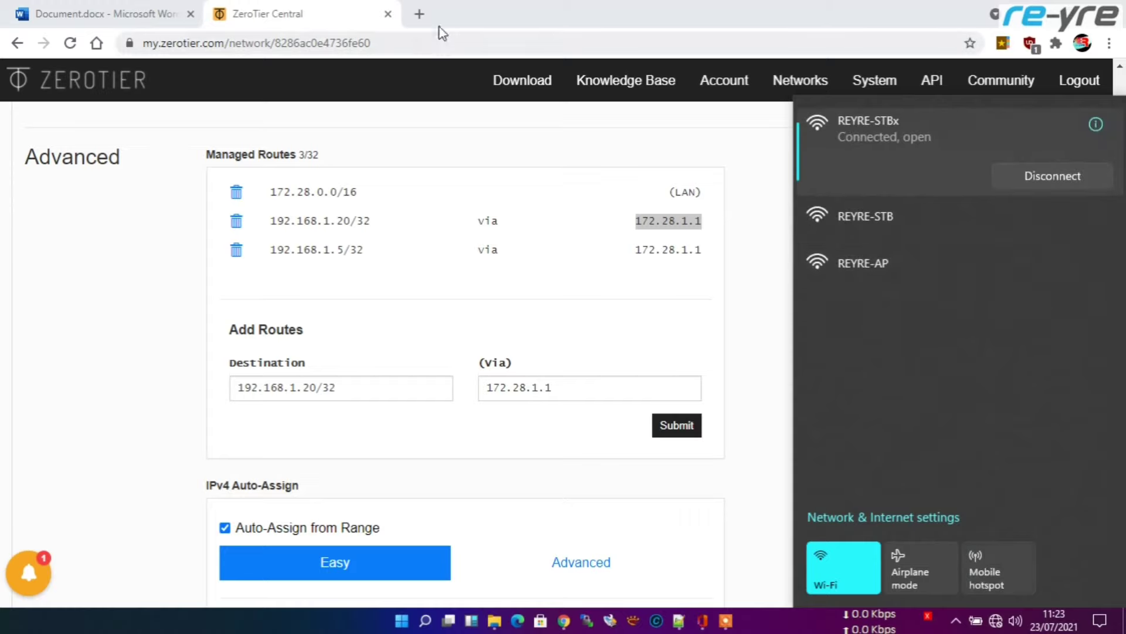
pyautogui.click(418, 14)
# Step: Log in to LuCI at 192.168.0.1 with the saved credentials and open the Xderm-GUI page
pyautogui.click(450, 41)
pyautogui.write('1')
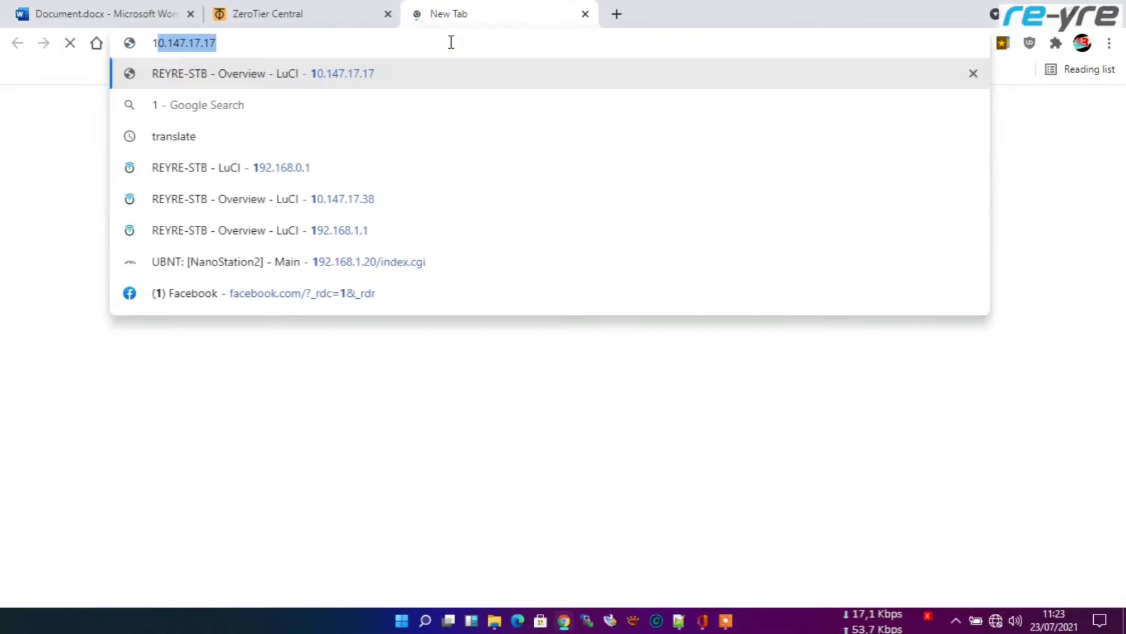
pyautogui.write('92.168')
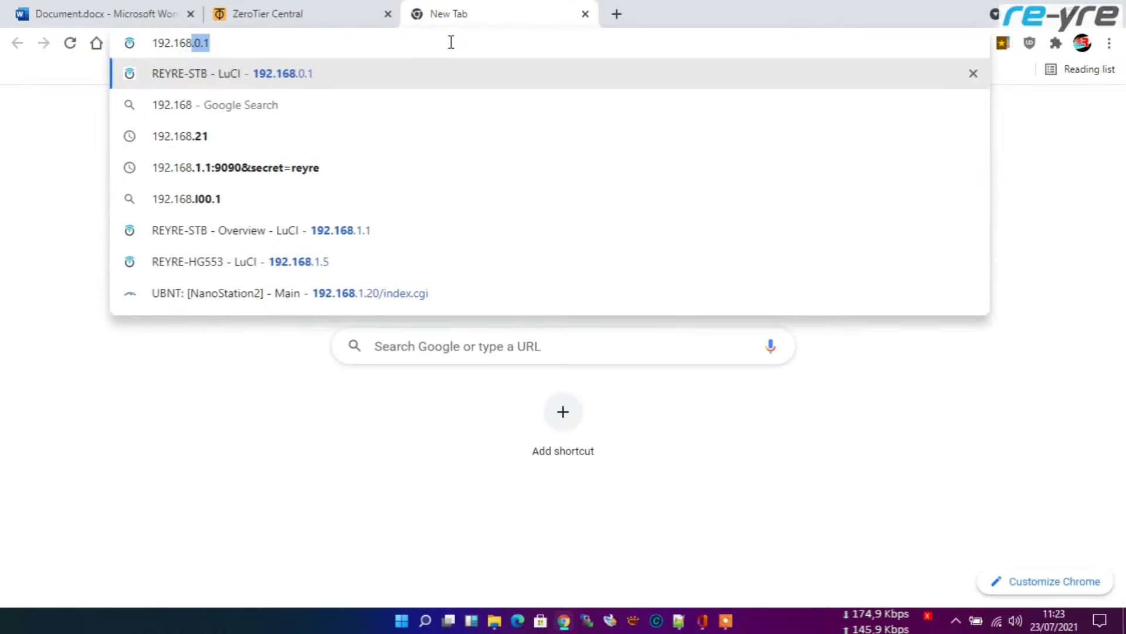
pyautogui.write('.0.1')
pyautogui.press('Return')
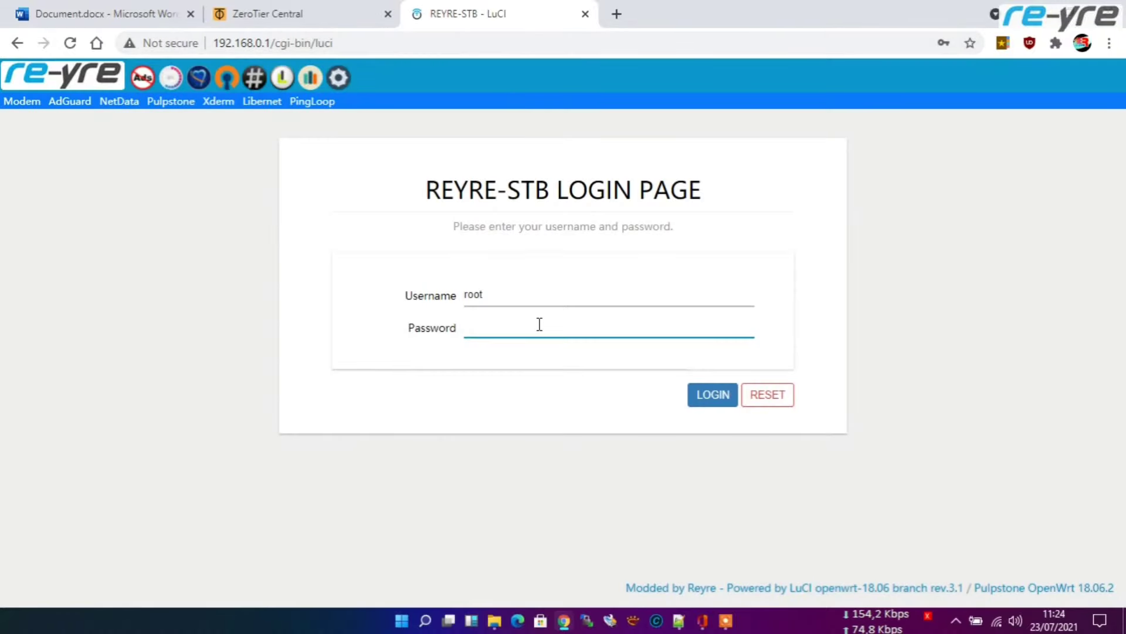
pyautogui.click(540, 324)
pyautogui.click(525, 362)
pyautogui.click(713, 396)
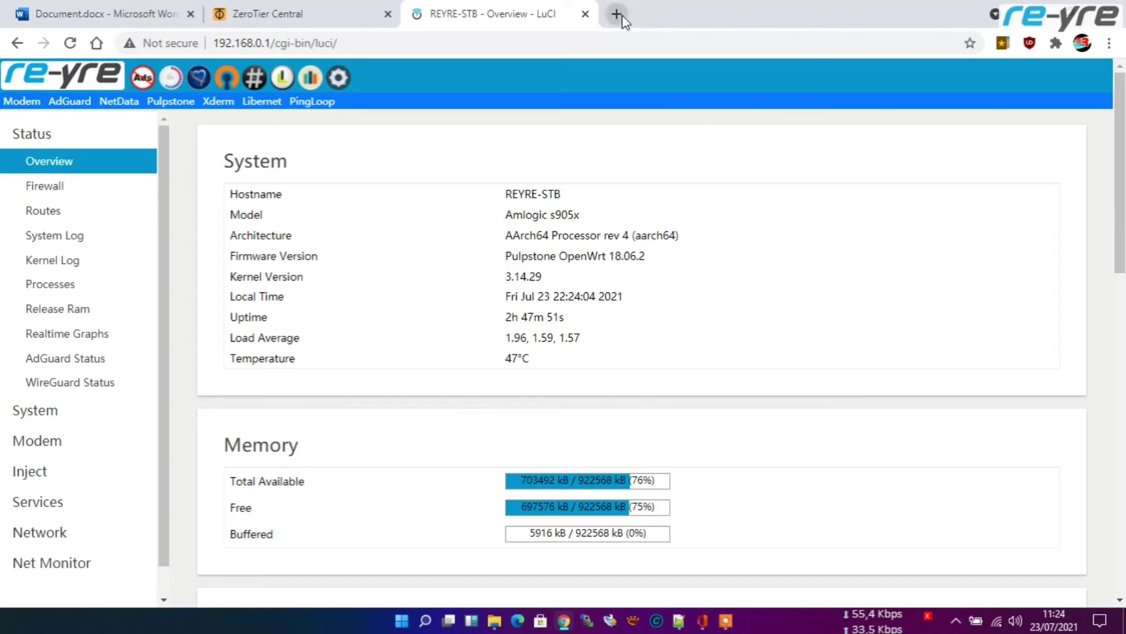
pyautogui.click(254, 86)
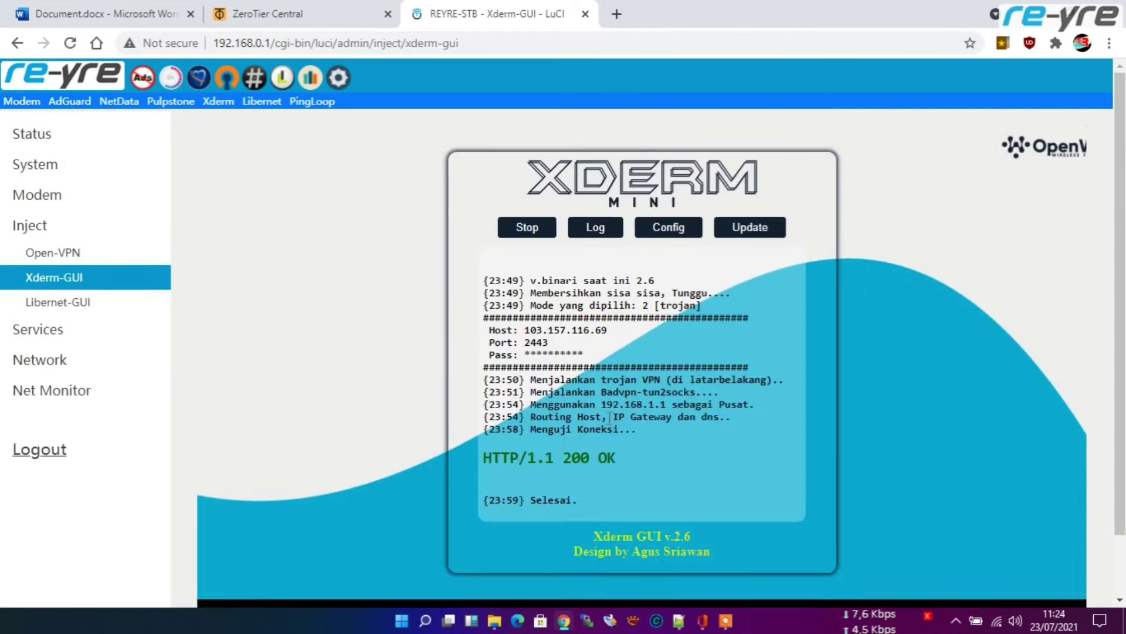
# Step: Load the What is My IP checker from bookmarks in a new tab, then close it
pyautogui.click(617, 15)
pyautogui.click(1006, 43)
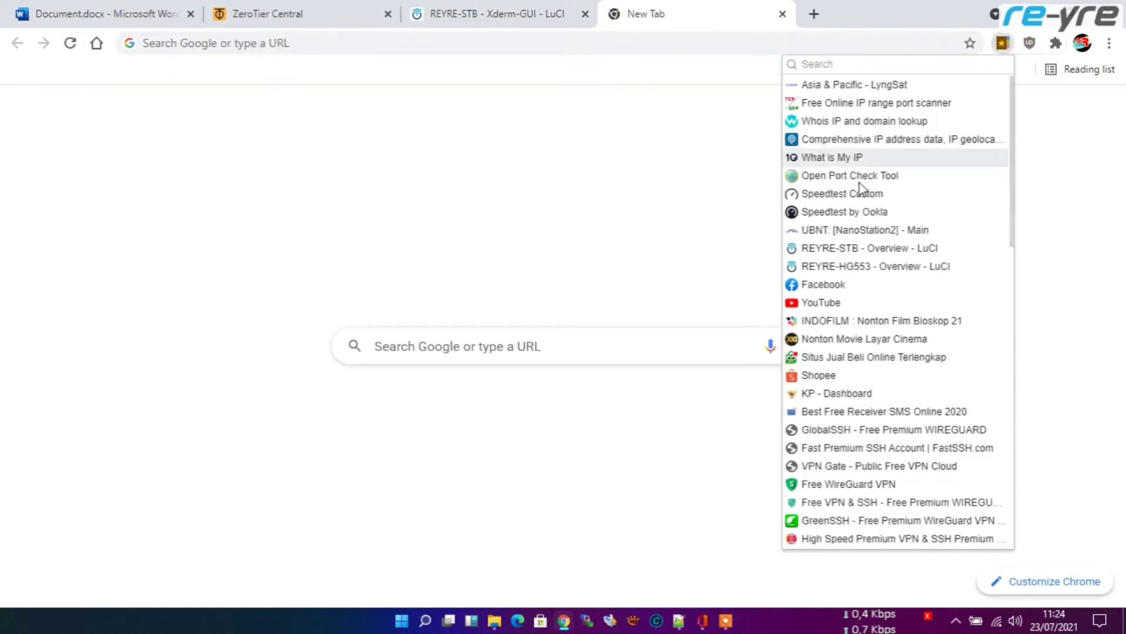
pyautogui.click(843, 154)
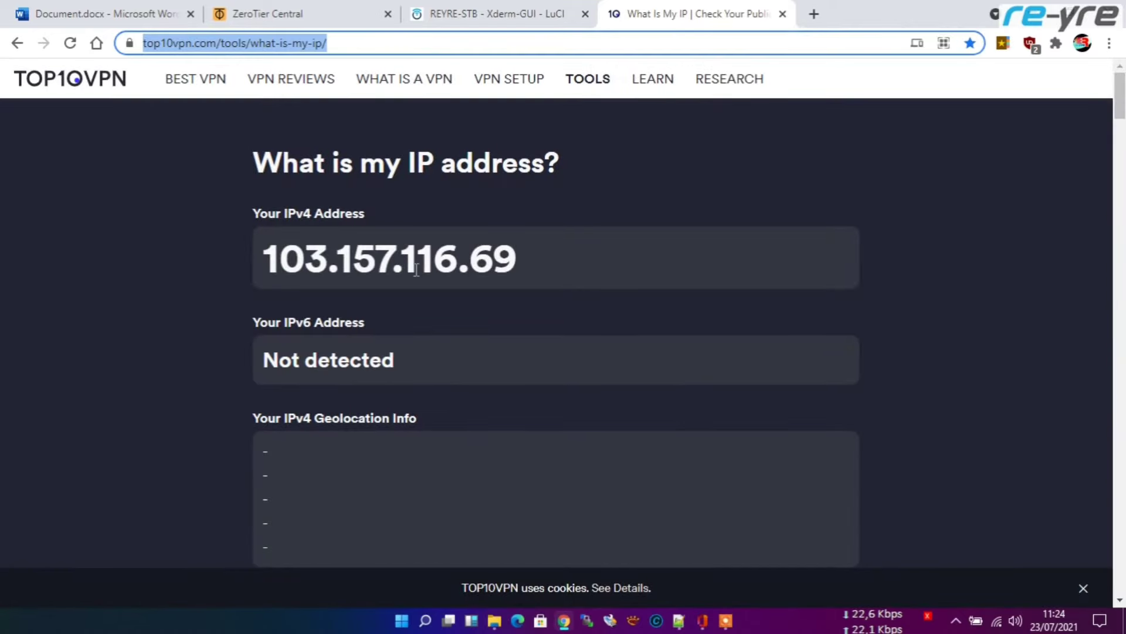
pyautogui.click(784, 14)
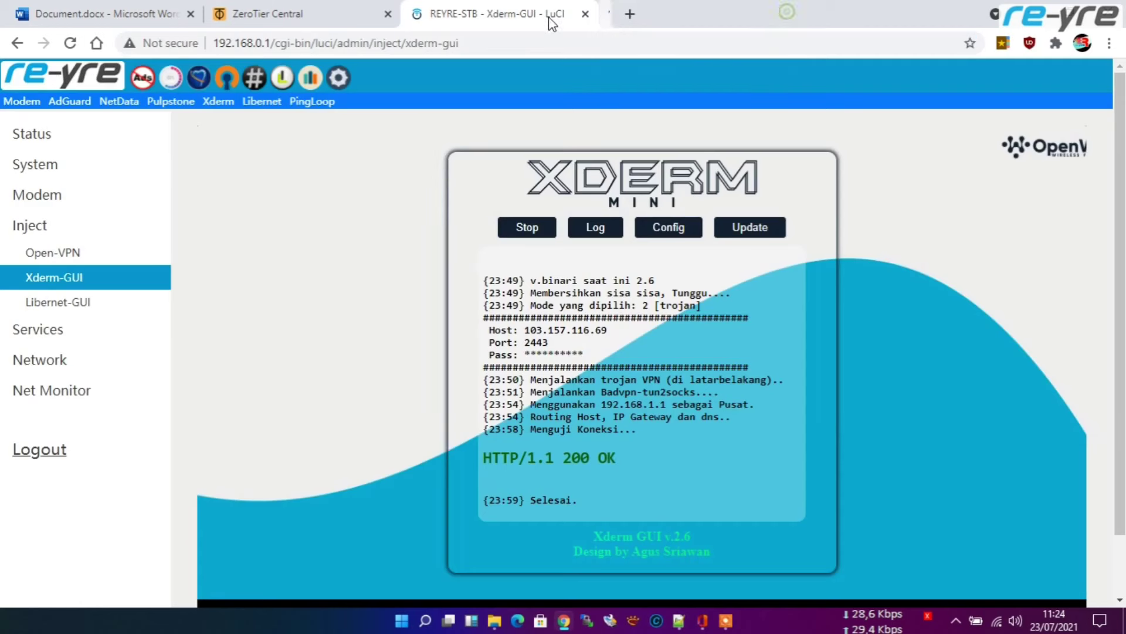
# Step: Expand LuCI's Network and Services menus, then reload the ZeroTier Central network page
pyautogui.click(63, 357)
pyautogui.scroll(-1, 95, 329)
pyautogui.click(88, 301)
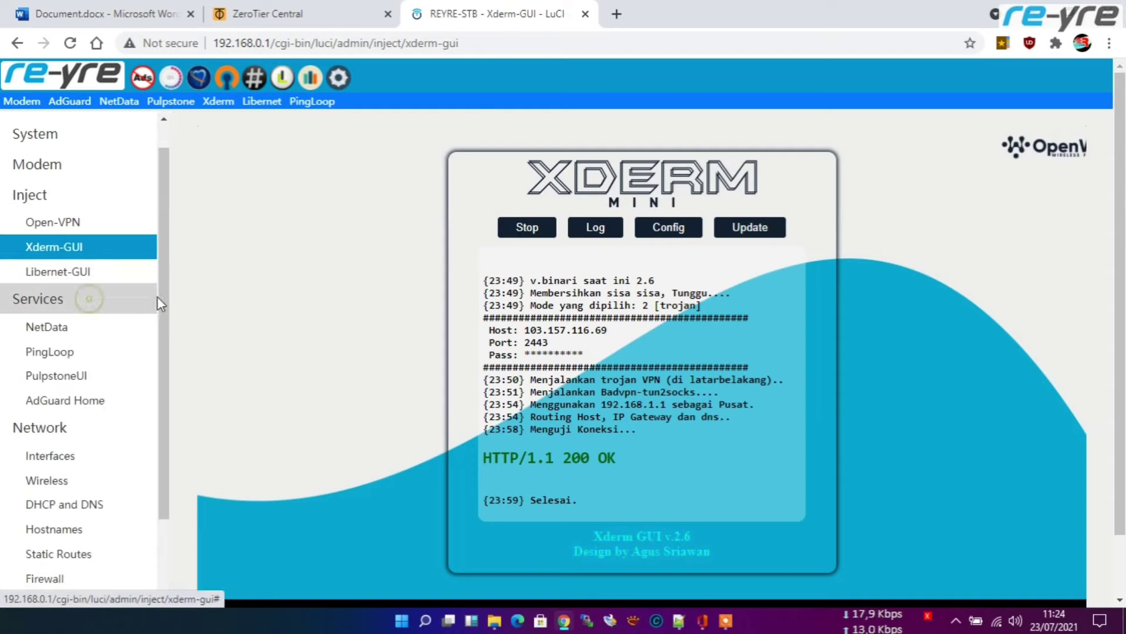
pyautogui.scroll(-2, 104, 440)
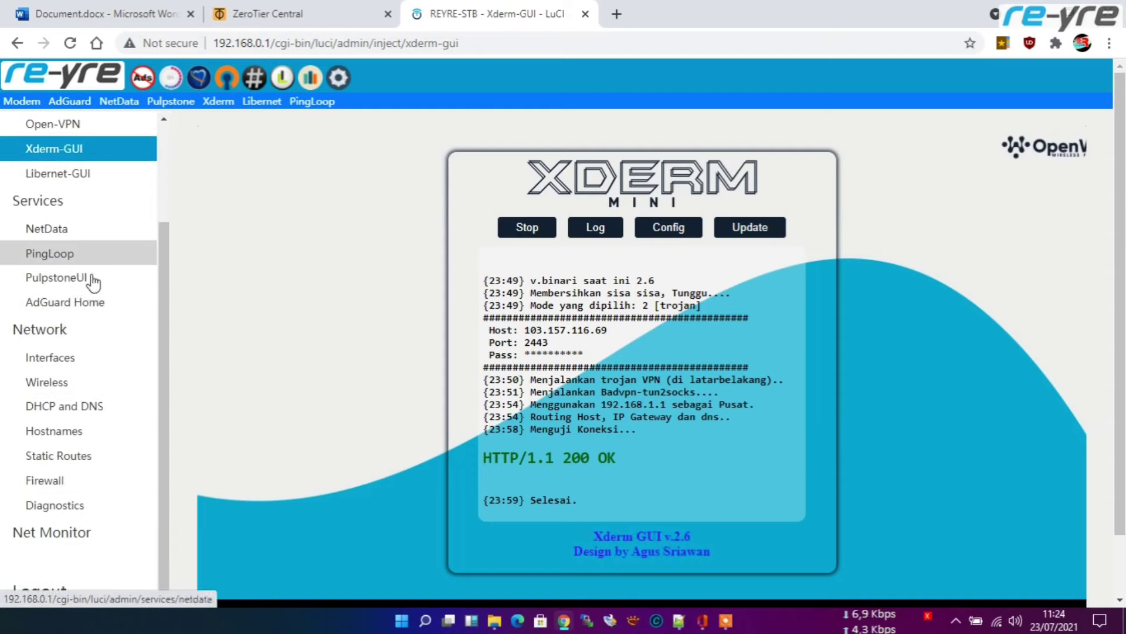
pyautogui.scroll(3, 91, 291)
pyautogui.scroll(-3, 94, 306)
pyautogui.scroll(3, 100, 317)
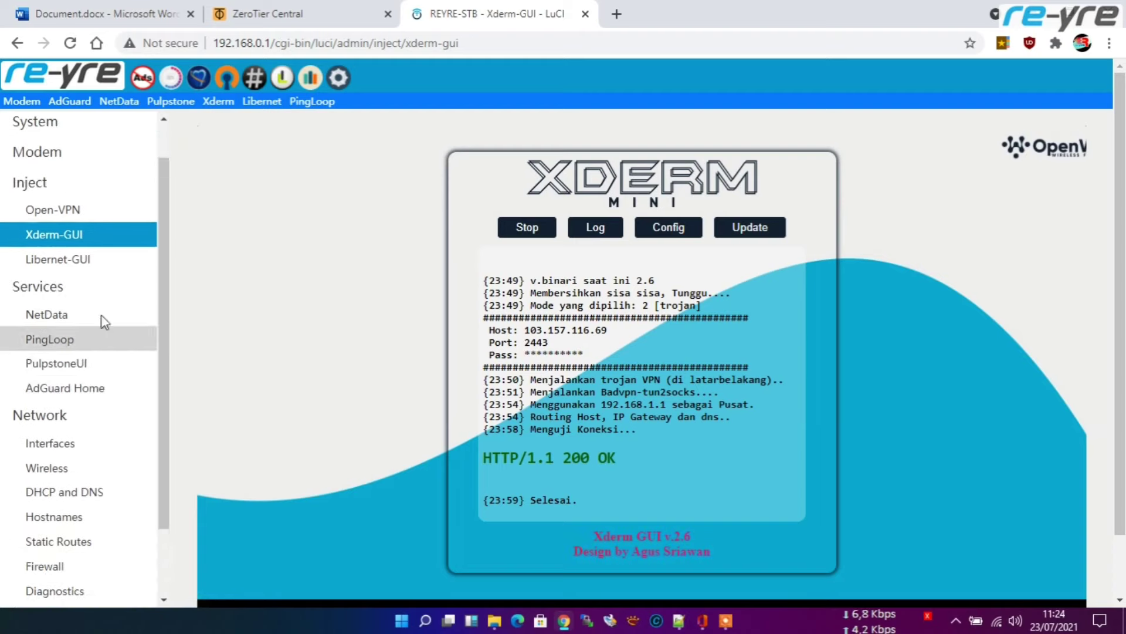
pyautogui.click(297, 13)
pyautogui.click(70, 43)
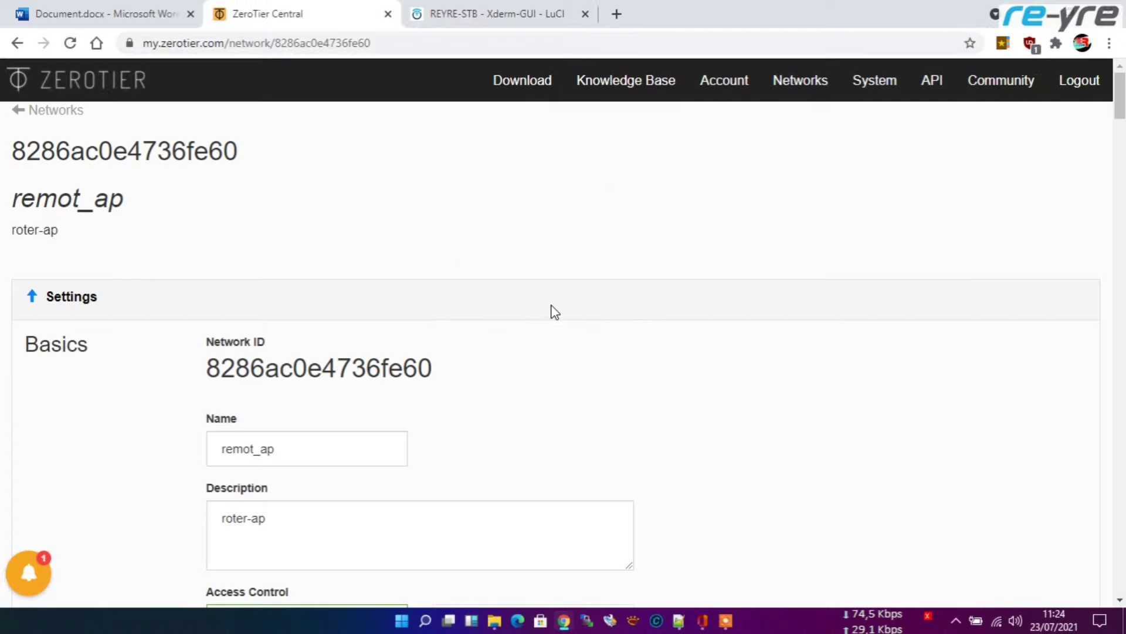
# Step: Scroll down to the Members table showing member 28c5fb17e9 online at 172.28.1.1
pyautogui.scroll(-15, 794, 324)
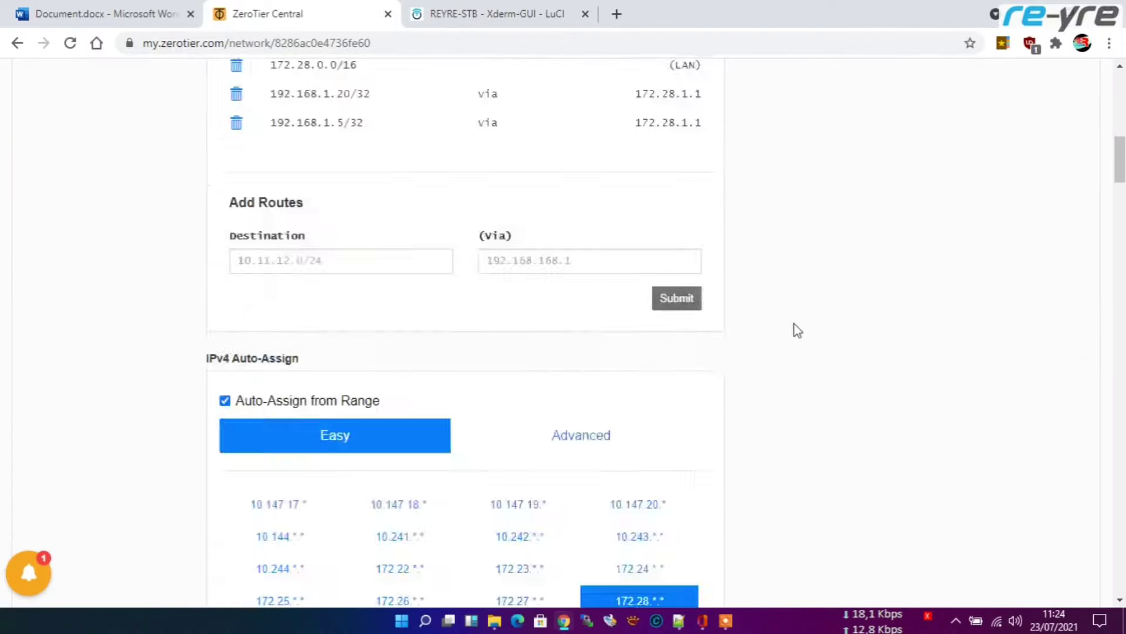
pyautogui.scroll(-7, 837, 329)
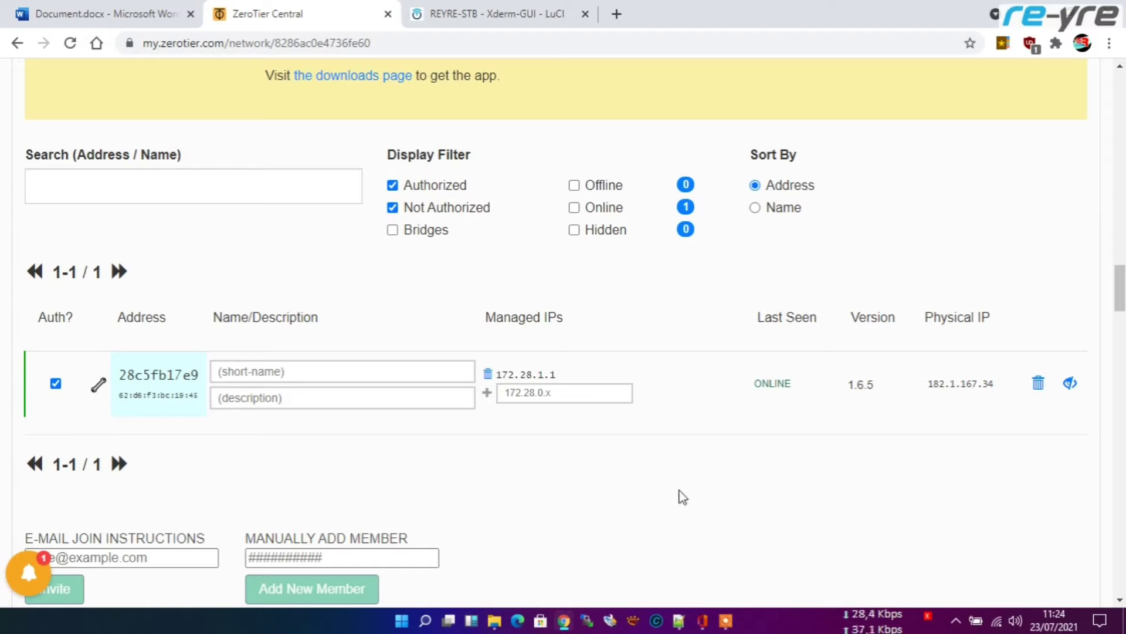
# Step: Launch ZeroTier One from the Start menu's All apps list
pyautogui.click(402, 620)
pyautogui.click(735, 94)
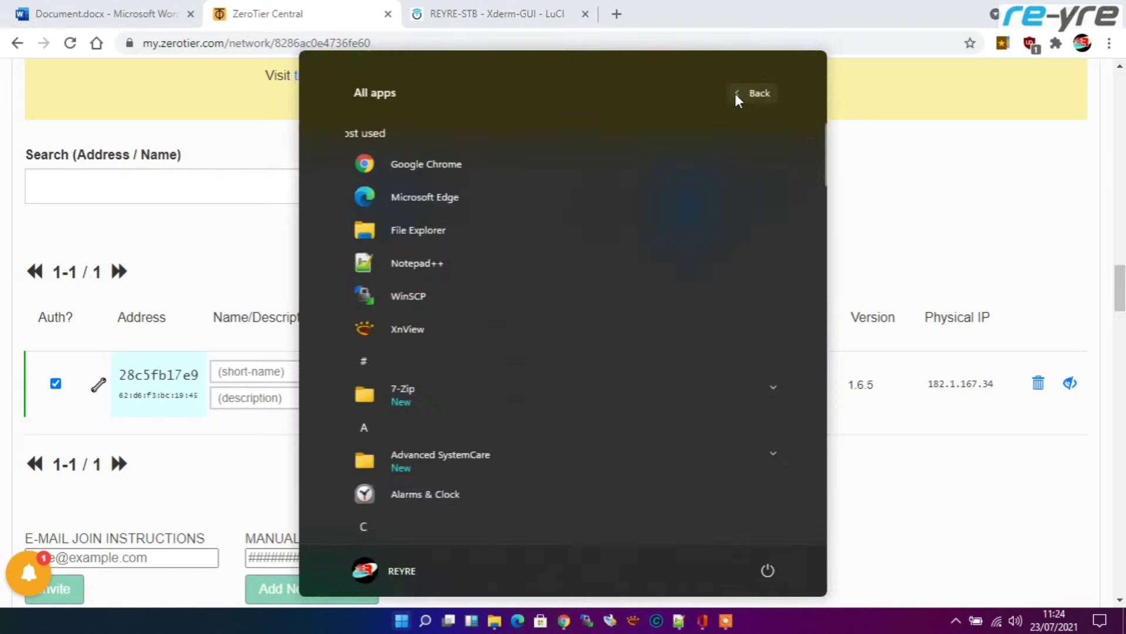
pyautogui.scroll(-10, 587, 265)
pyautogui.scroll(-15, 547, 378)
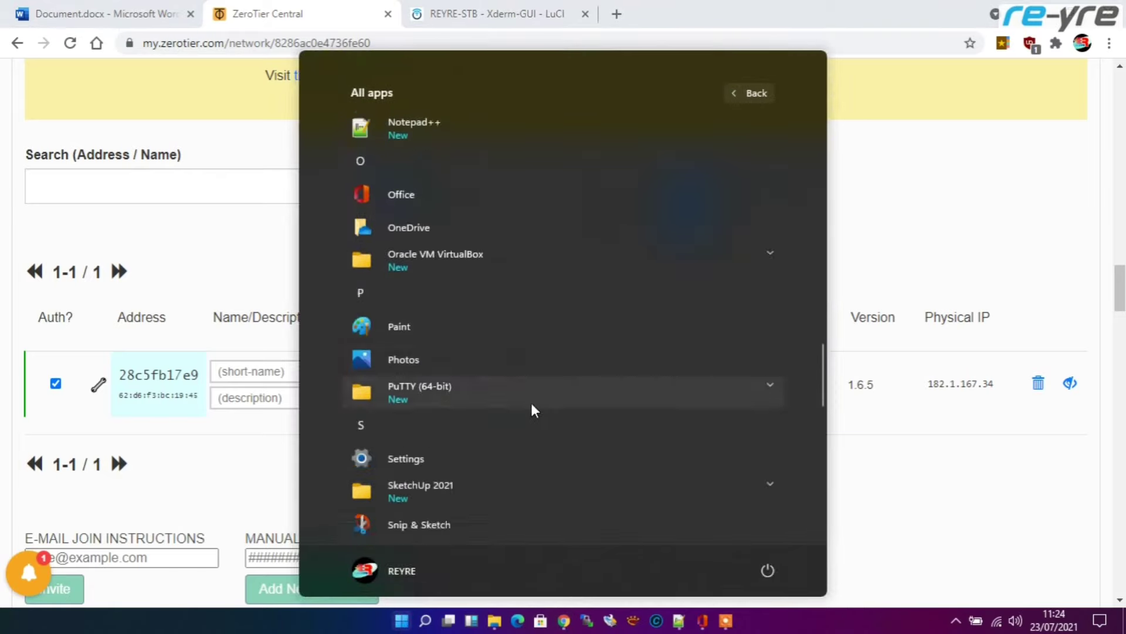
pyautogui.click(389, 506)
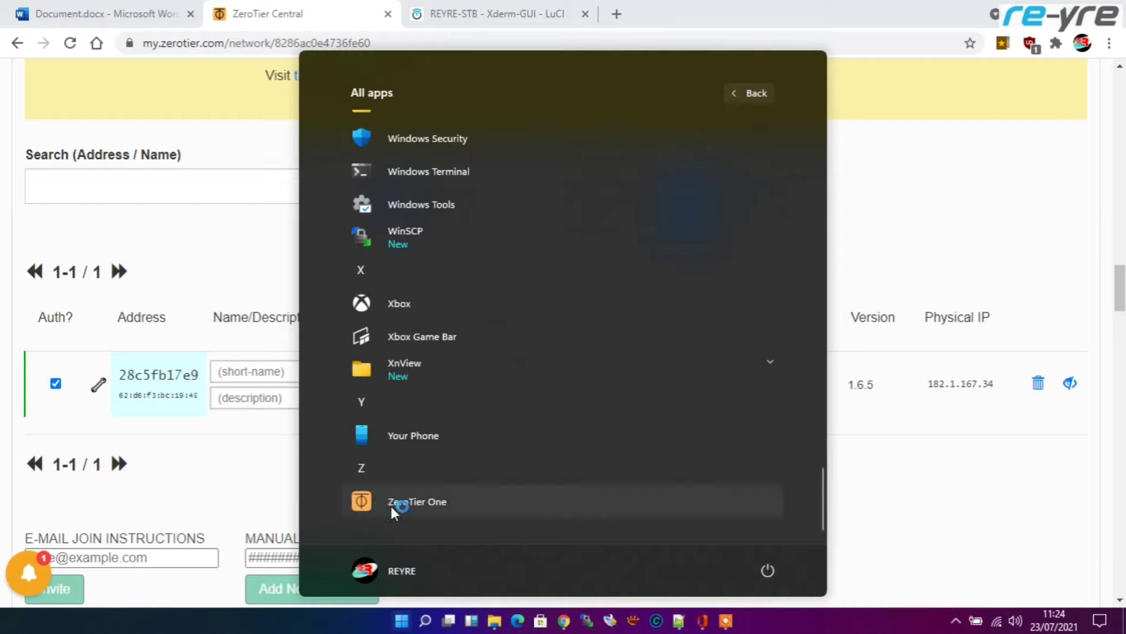
# Step: Copy the network ID 8286ac0e4736fe60 from ZeroTier Central
pyautogui.scroll(2, 572, 308)
pyautogui.scroll(20, 570, 314)
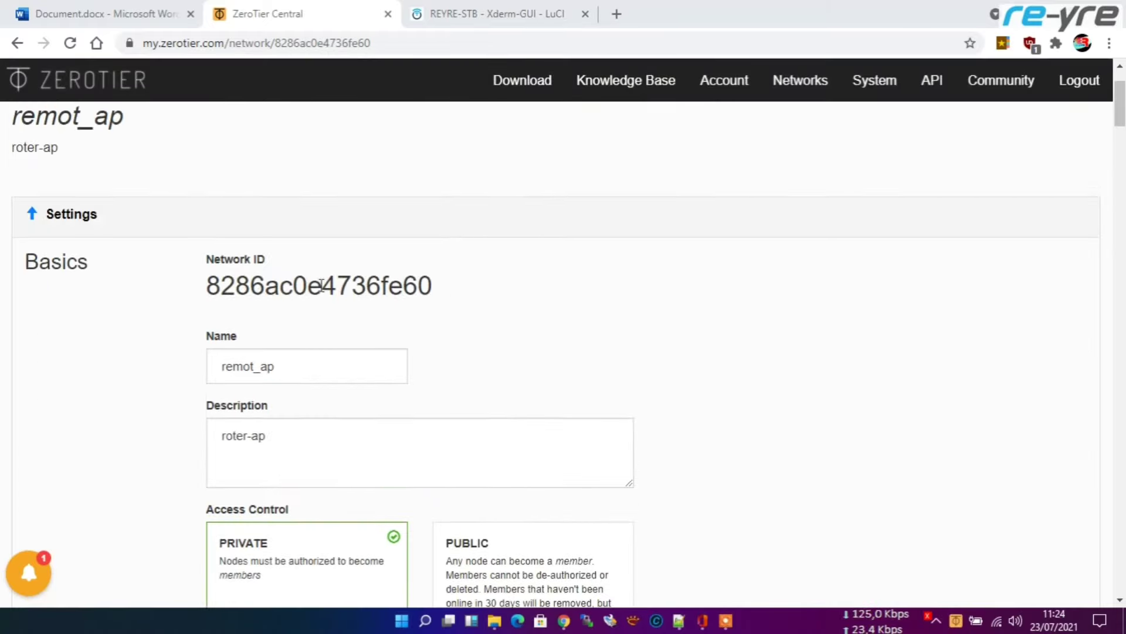
pyautogui.doubleClick(321, 285)
pyautogui.hotkey('ctrl', 'c')
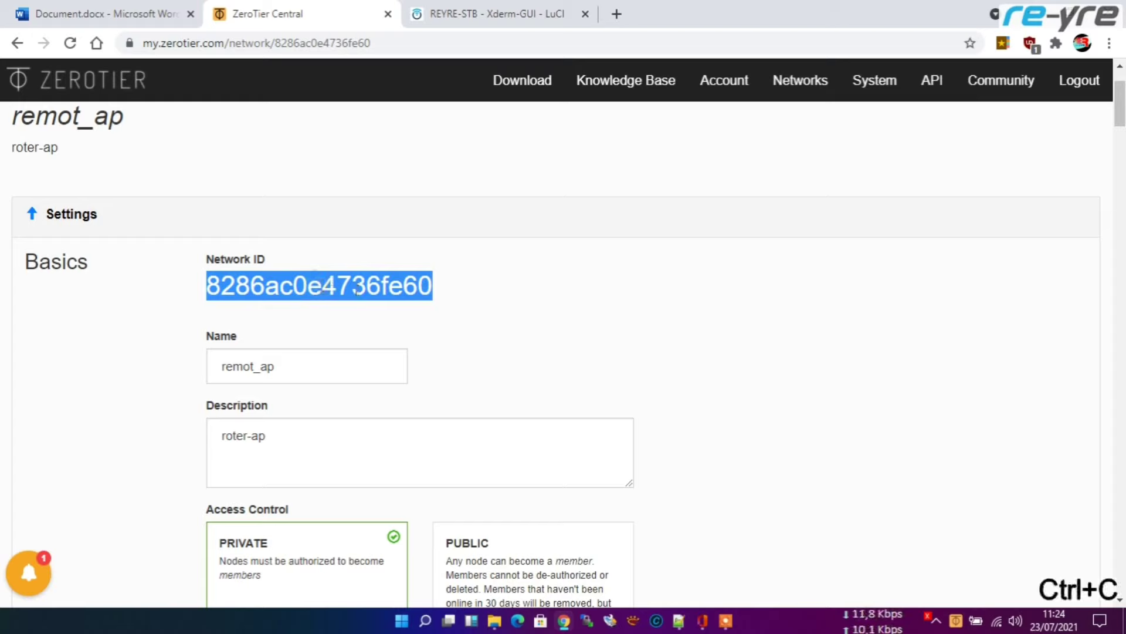
# Step: Join network 8286ac0e4736fe60 via ZeroTier One's tray menu using the pasted ID
pyautogui.rightClick(955, 621)
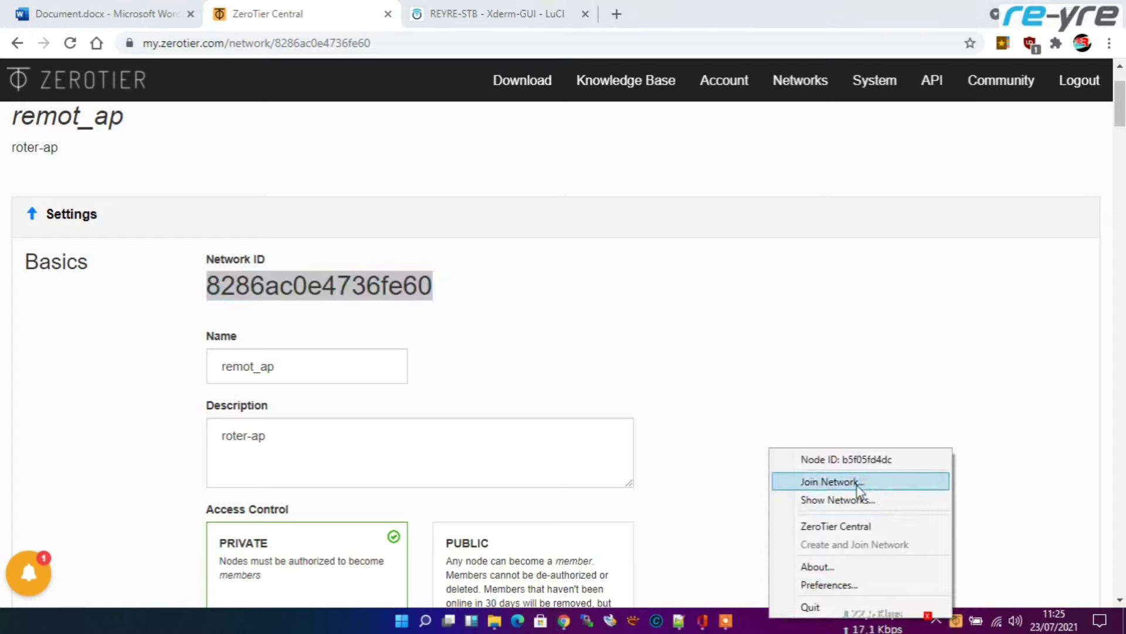
pyautogui.click(857, 486)
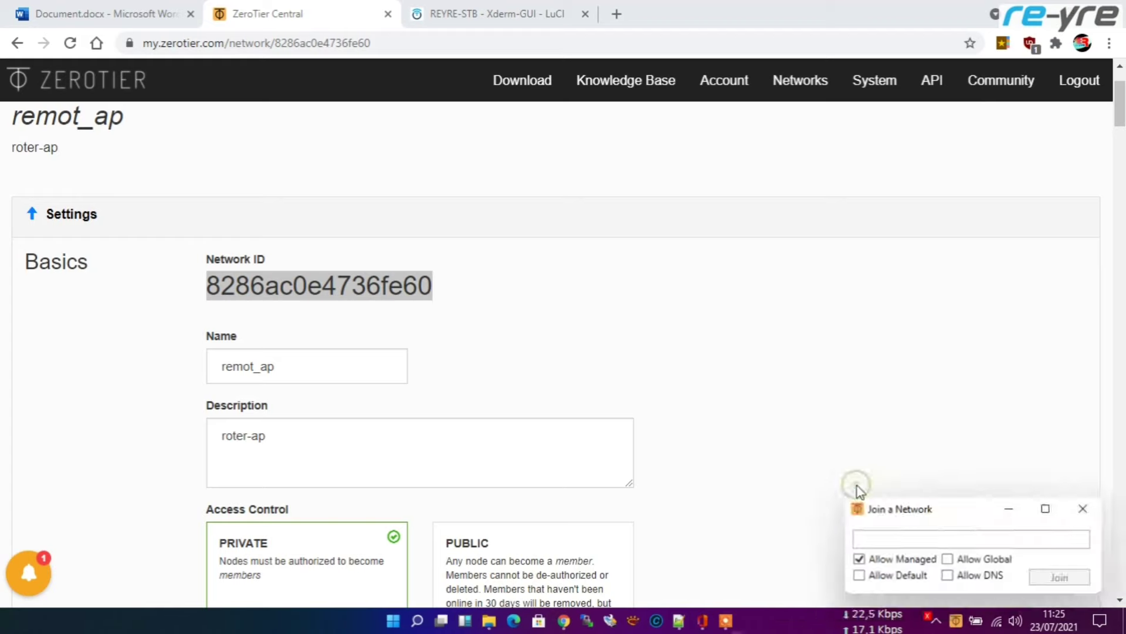
pyautogui.rightClick(908, 542)
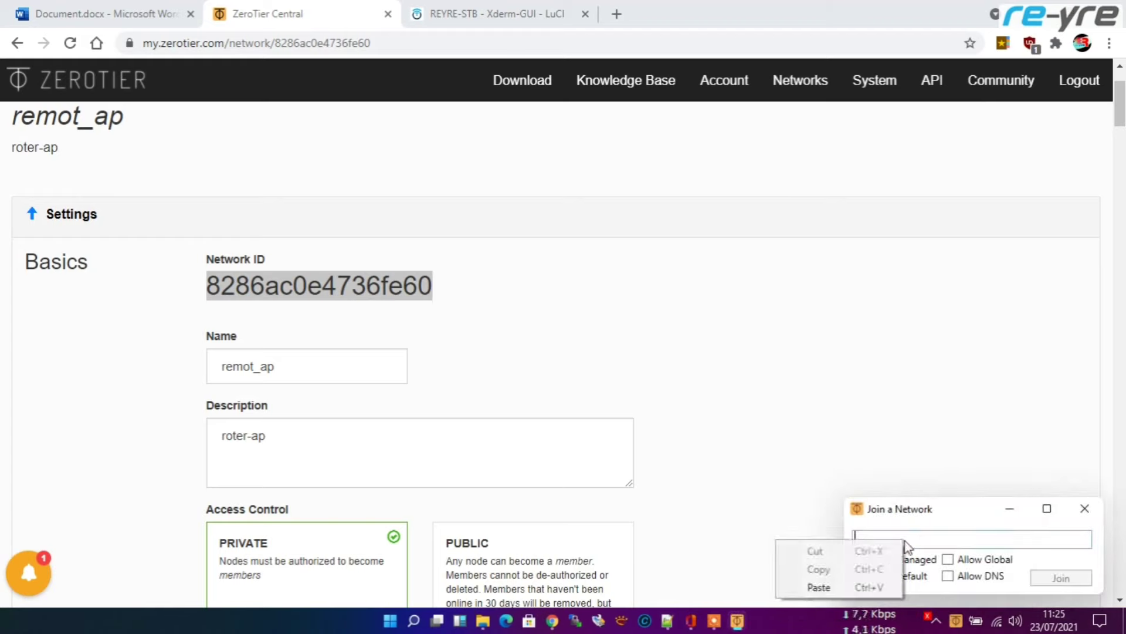
pyautogui.click(830, 590)
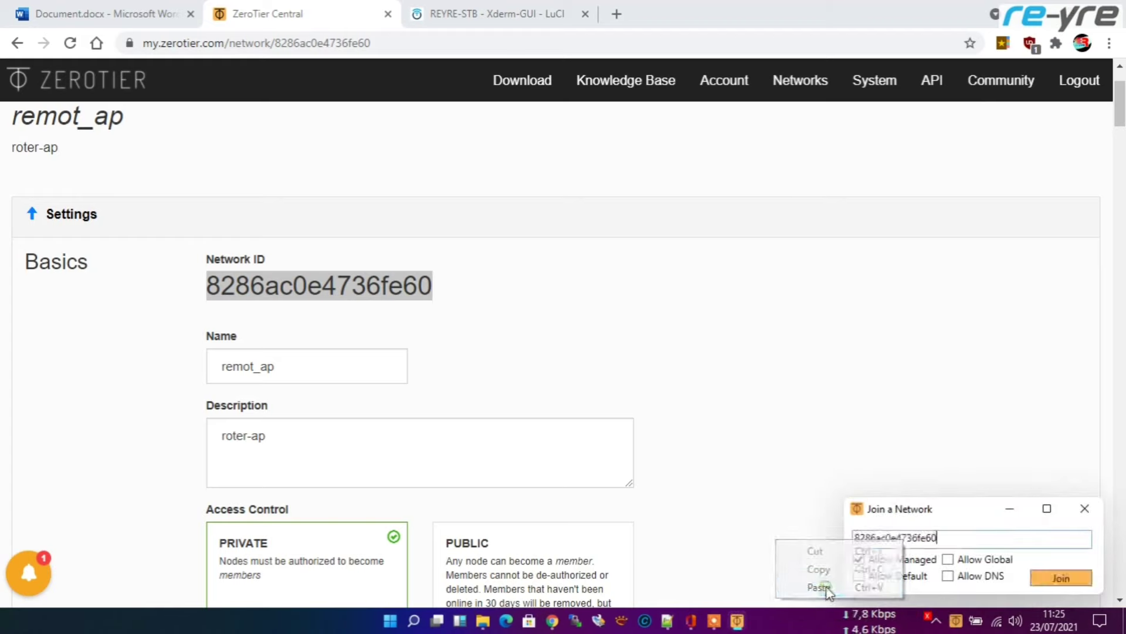
pyautogui.click(1061, 577)
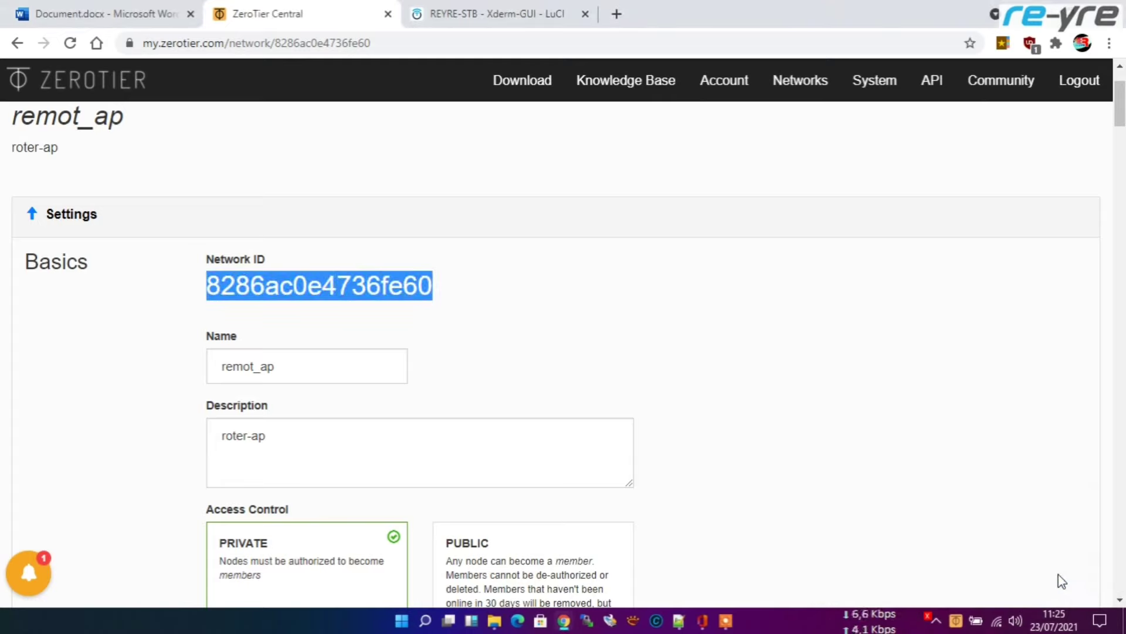
pyautogui.click(957, 620)
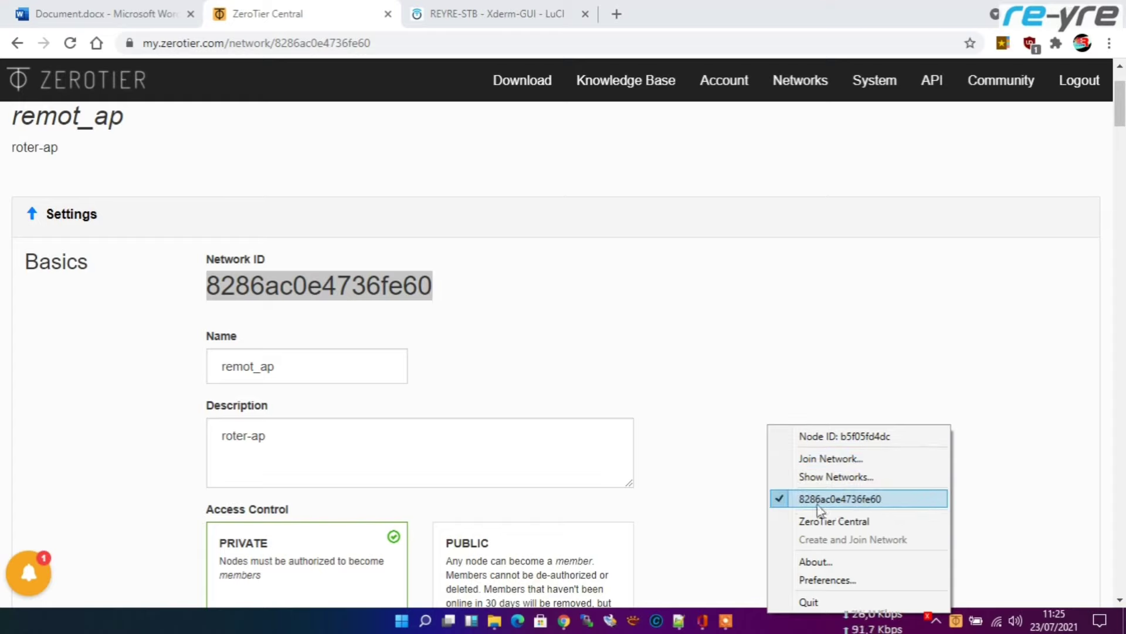
# Step: Reload ZeroTier Central until the PC appears as member b5f05fd4dc with IP 172.28.166.3
pyautogui.click(276, 13)
pyautogui.scroll(-20, 762, 358)
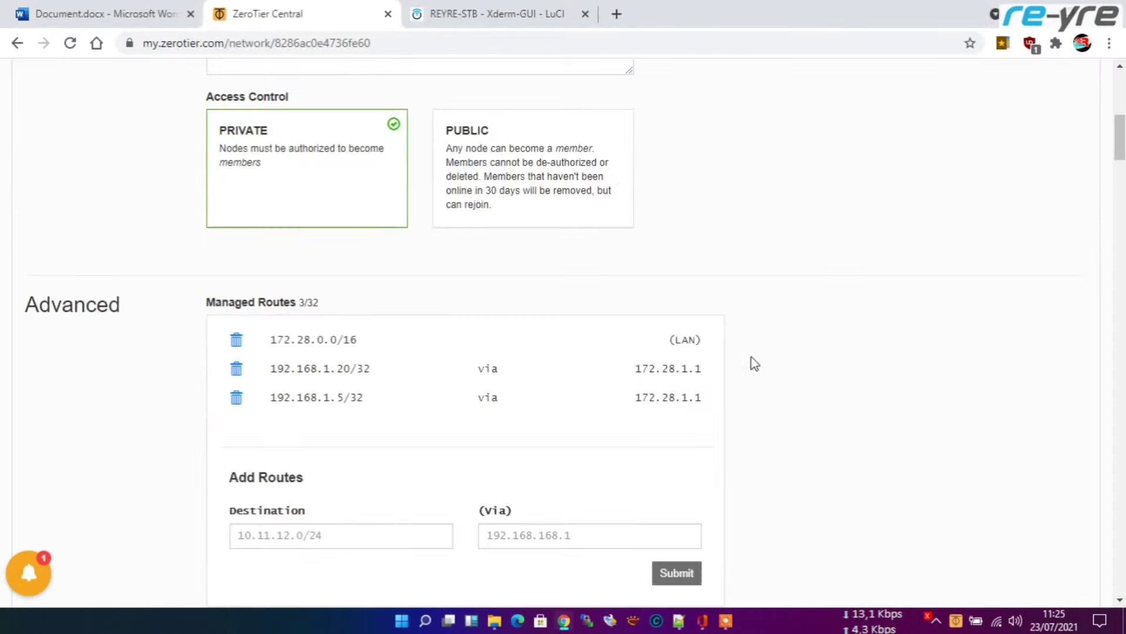
pyautogui.scroll(-15, 818, 352)
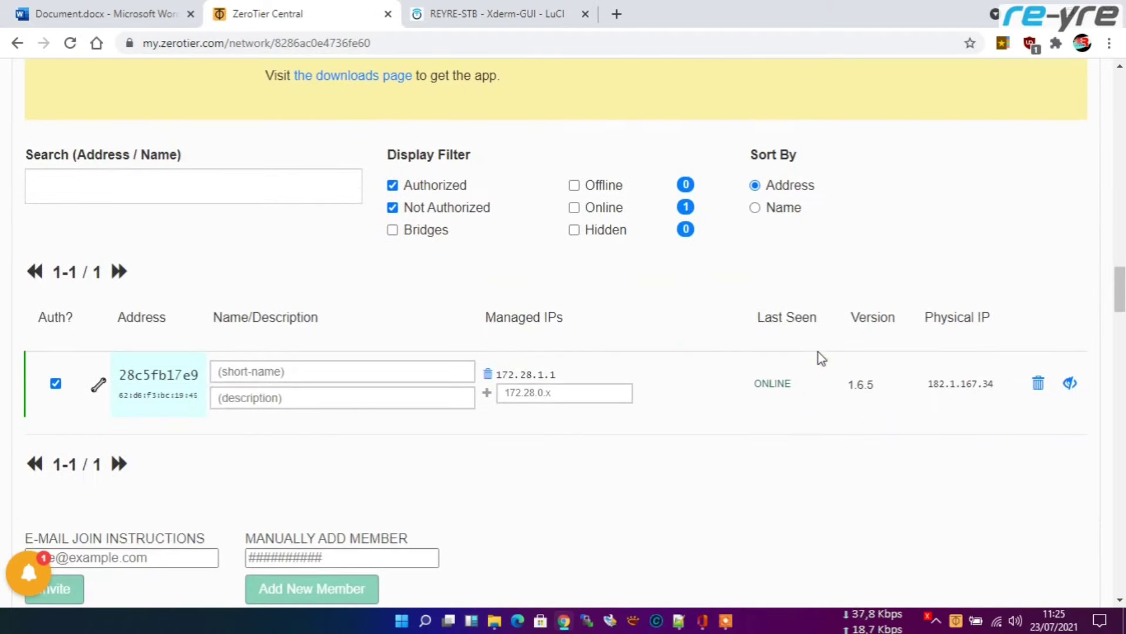
pyautogui.click(71, 43)
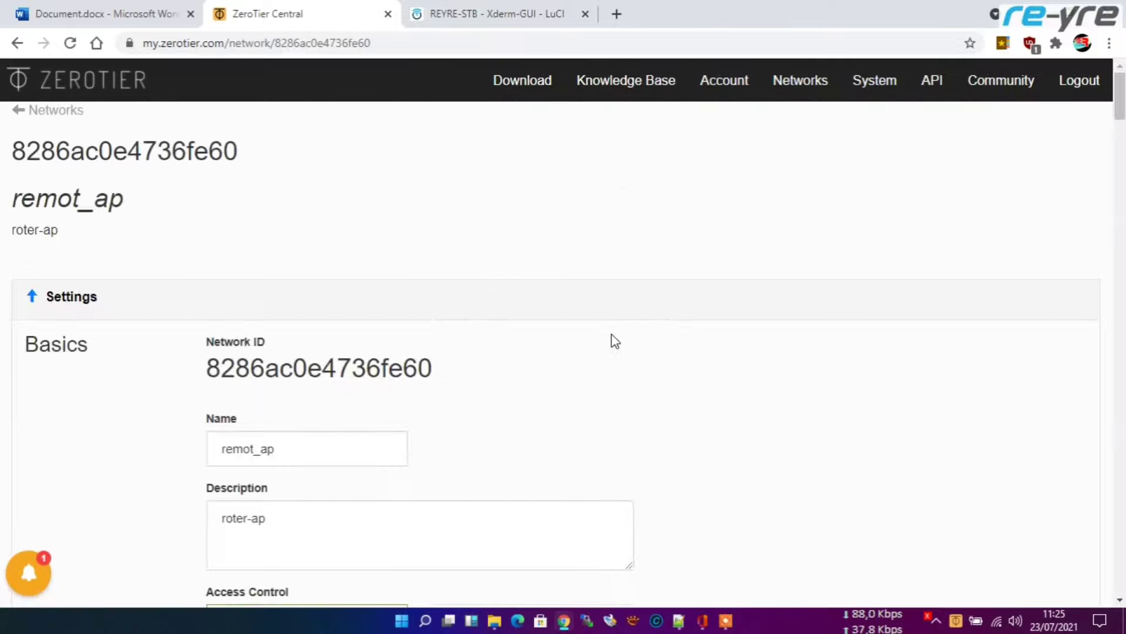
pyautogui.scroll(-20, 613, 340)
pyautogui.scroll(-12, 613, 359)
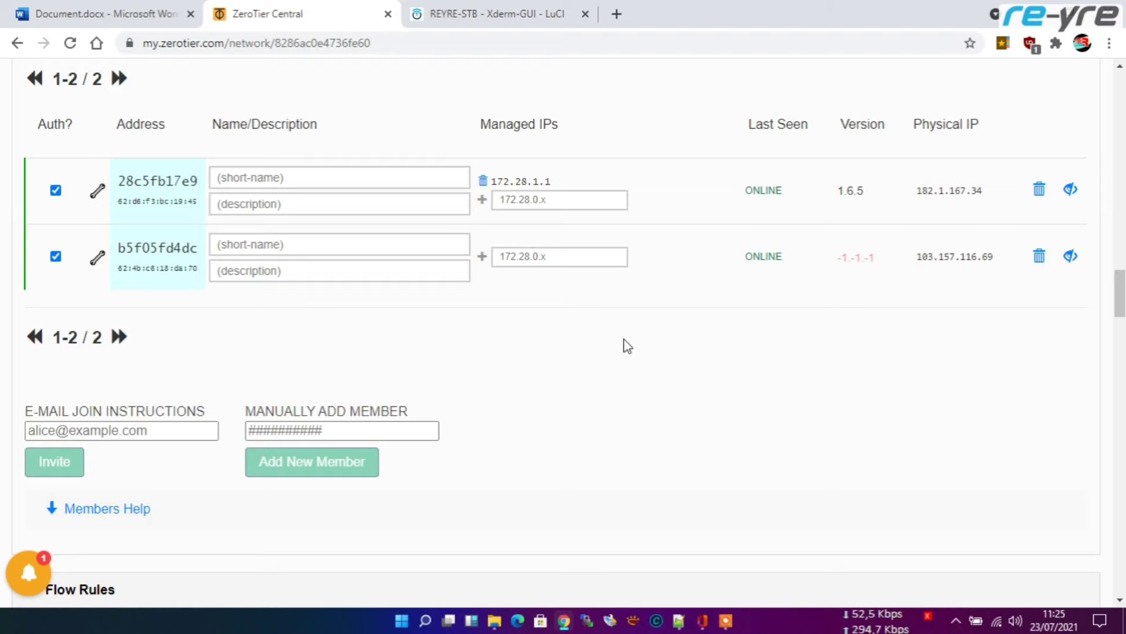
pyautogui.scroll(1, 625, 340)
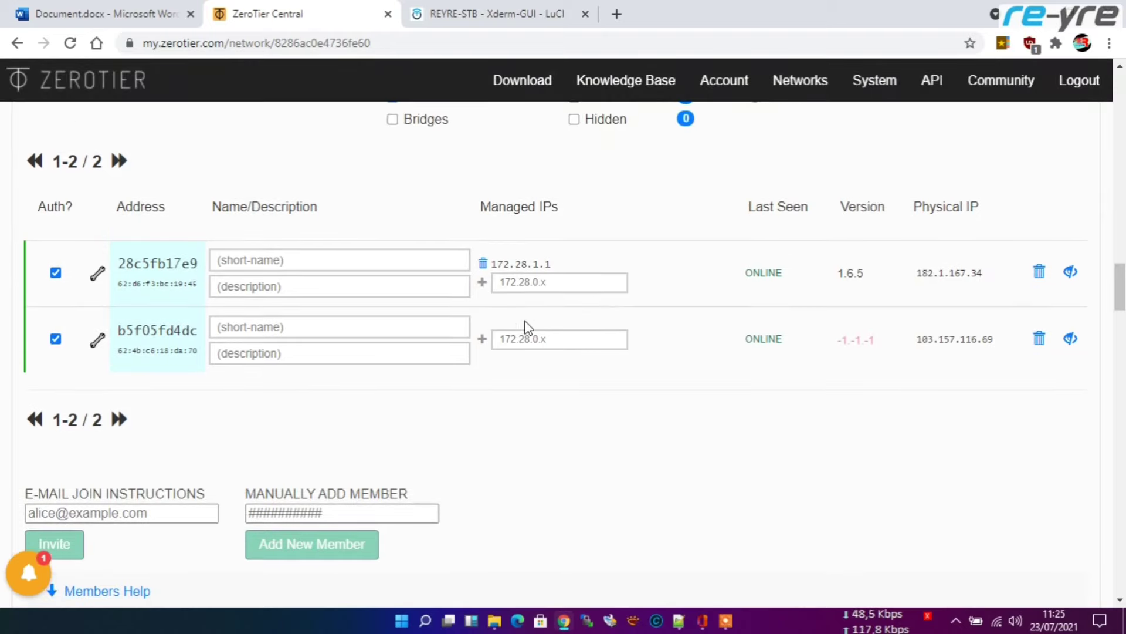
pyautogui.scroll(2, 526, 326)
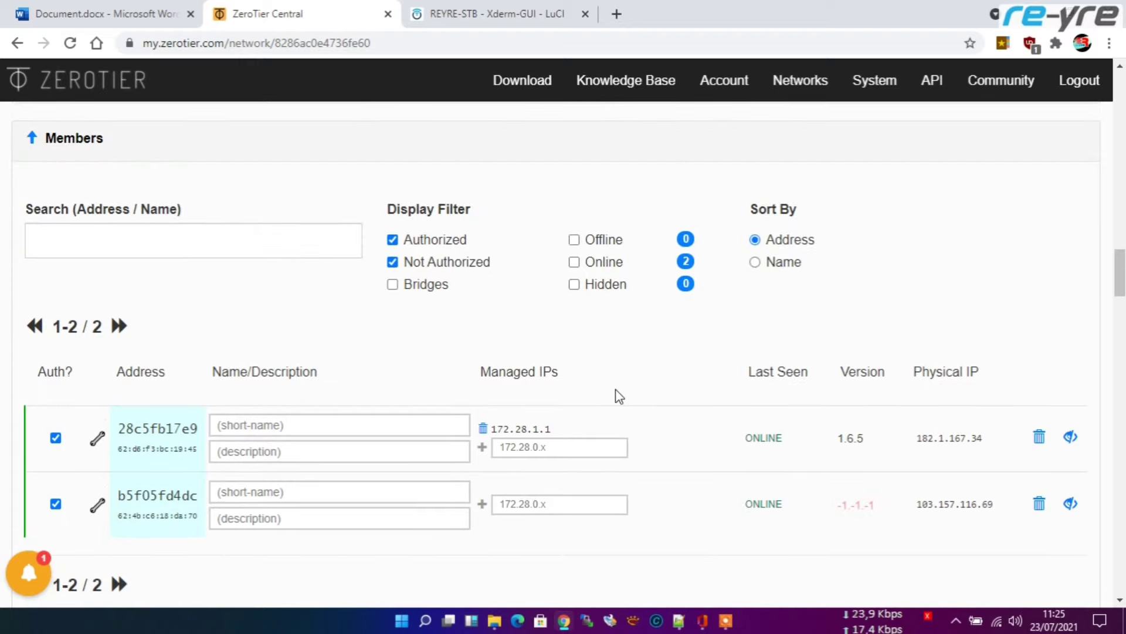
pyautogui.scroll(-2, 628, 399)
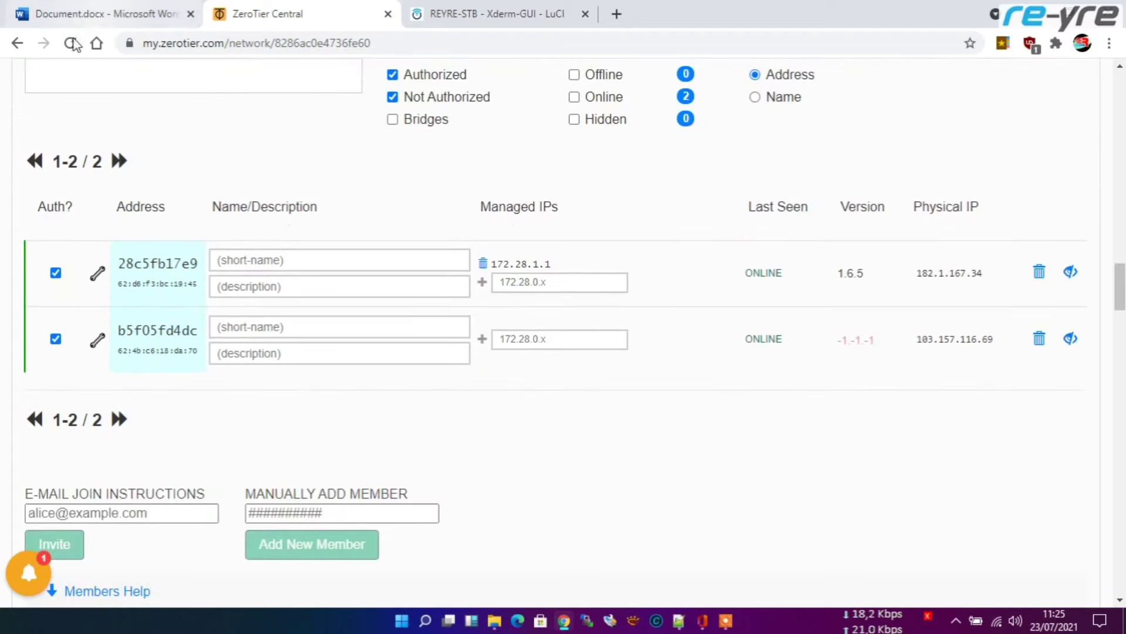
pyautogui.click(69, 43)
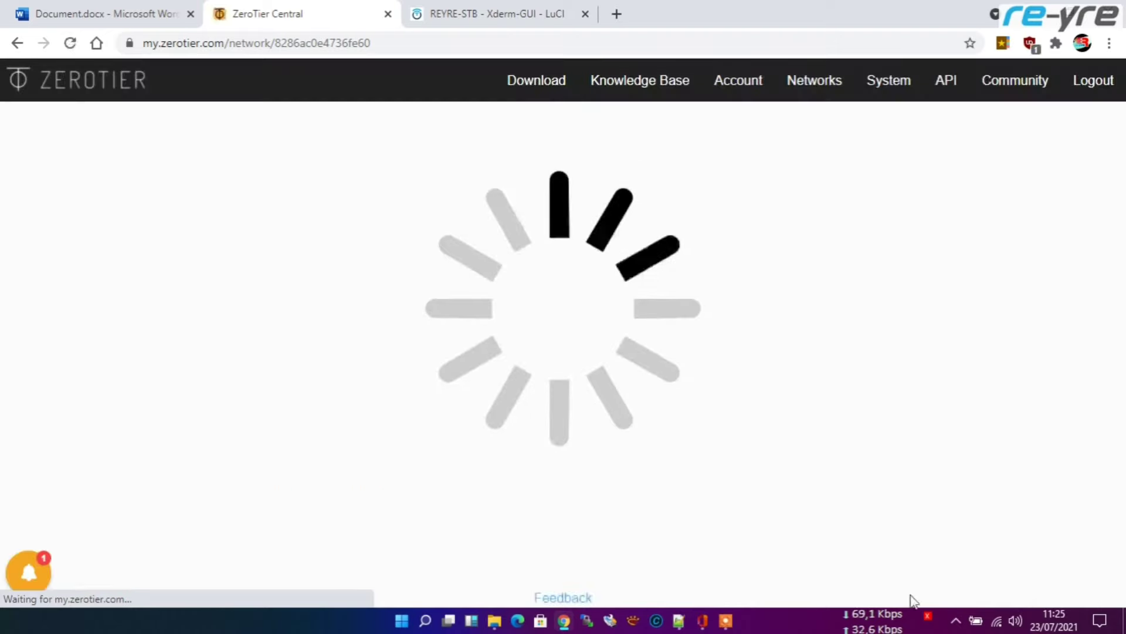
# Step: Verify the joined network in ZeroTier One's tray menu, then return to the Word notes
pyautogui.click(955, 621)
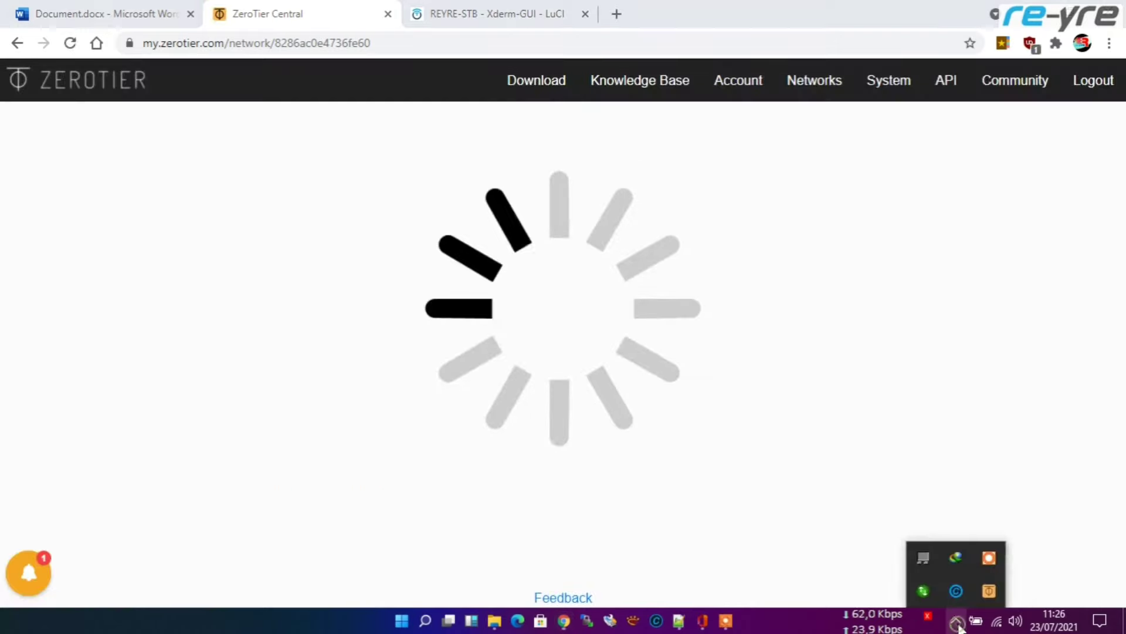
pyautogui.rightClick(988, 590)
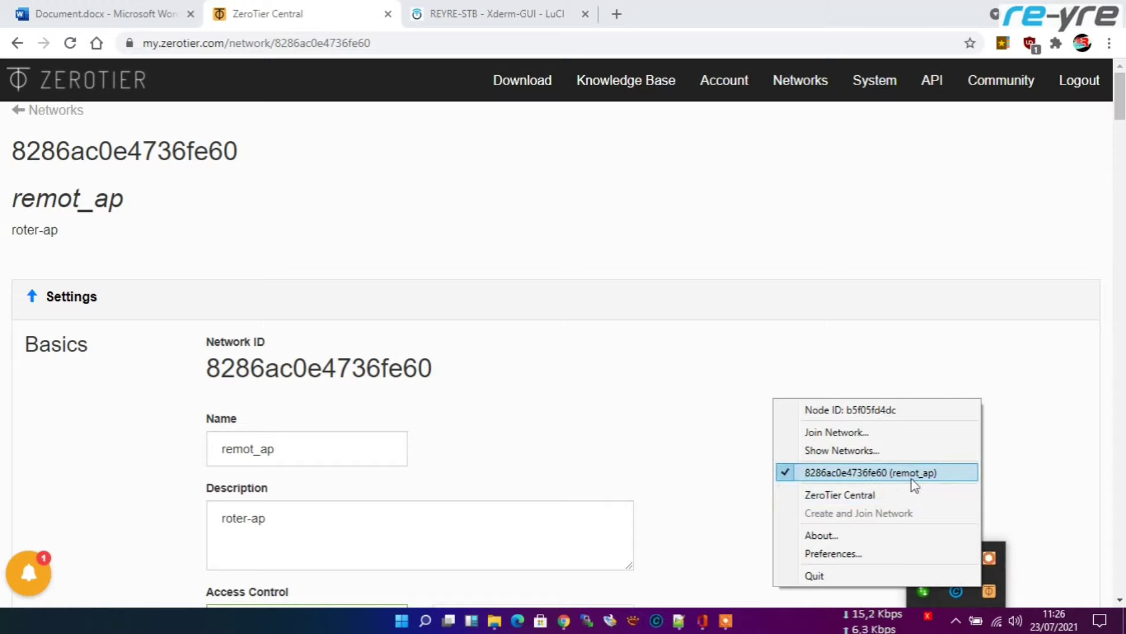
pyautogui.click(626, 382)
pyautogui.scroll(-15, 749, 369)
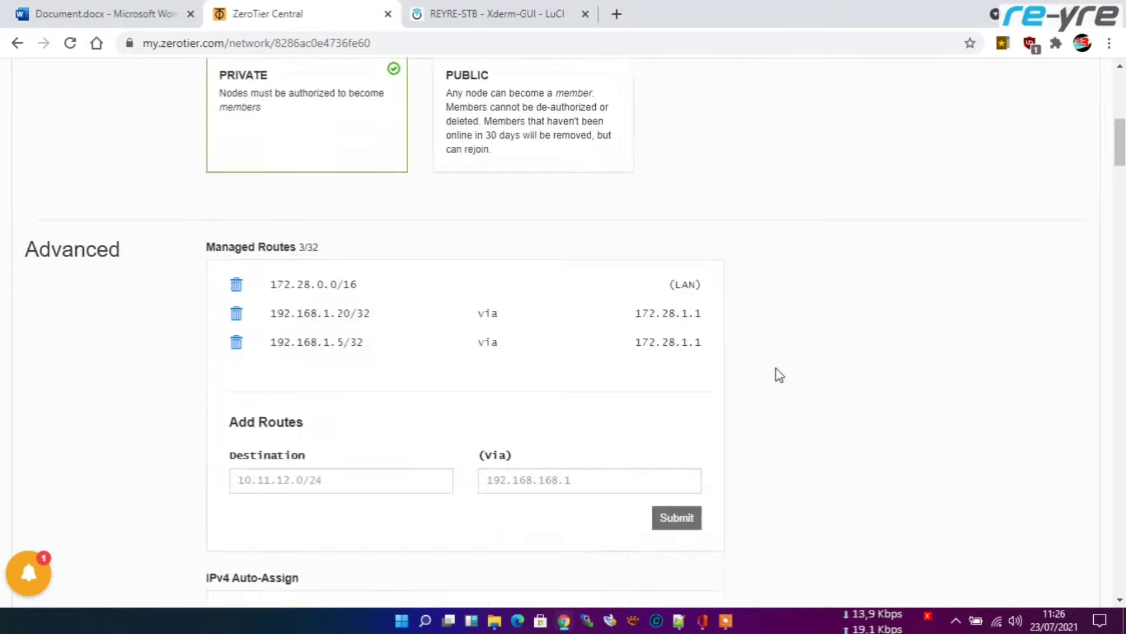
pyautogui.scroll(-20, 781, 382)
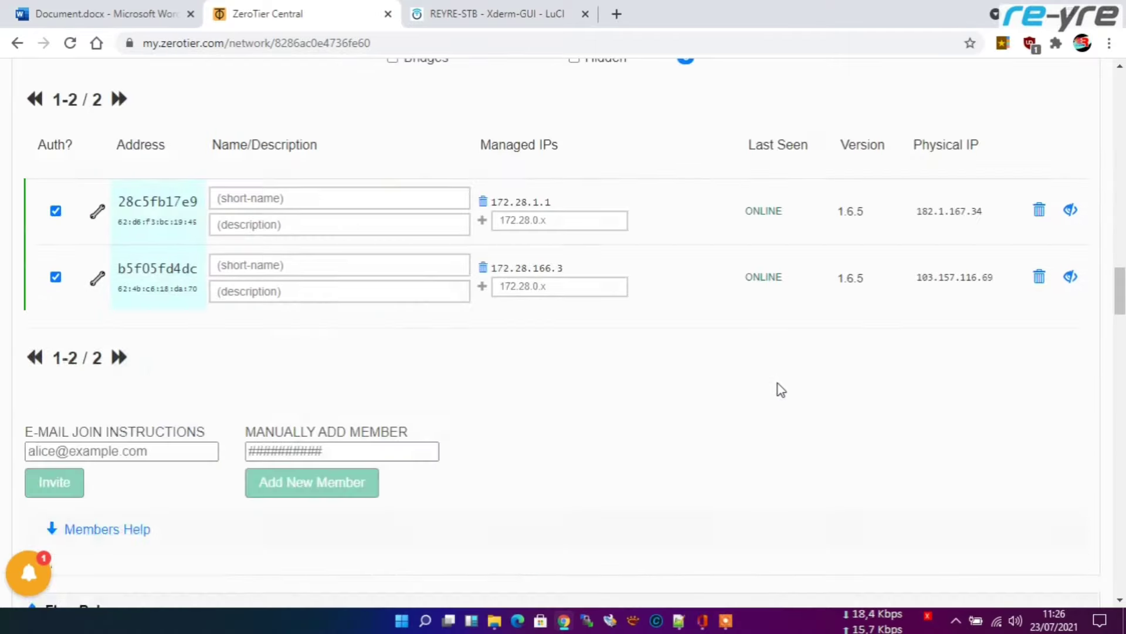
pyautogui.scroll(5, 780, 389)
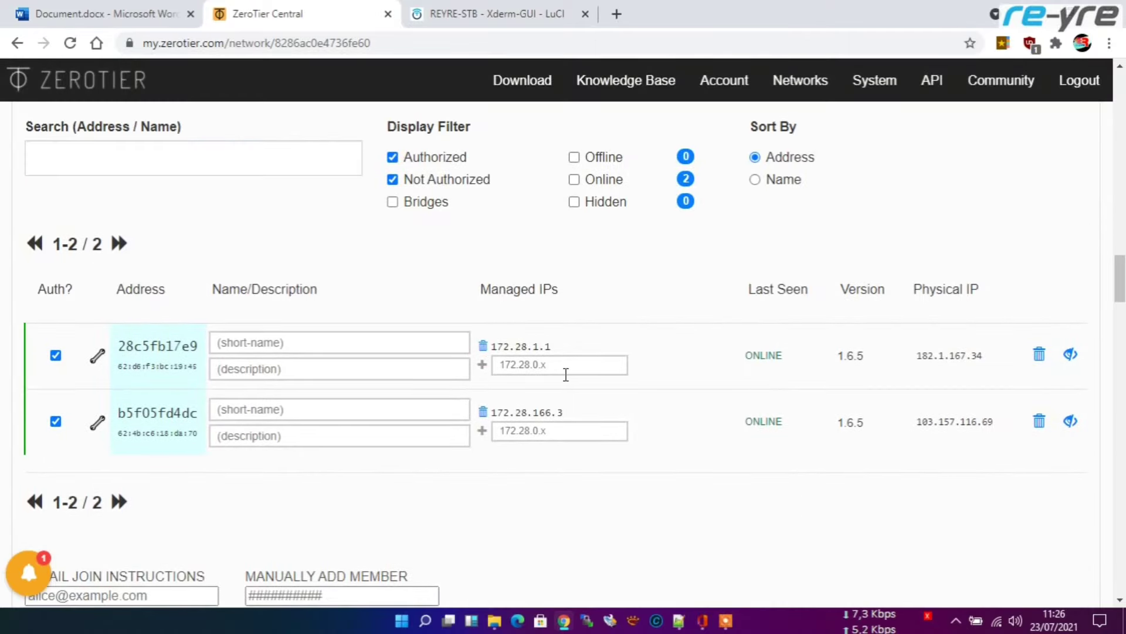
pyautogui.scroll(10, 707, 389)
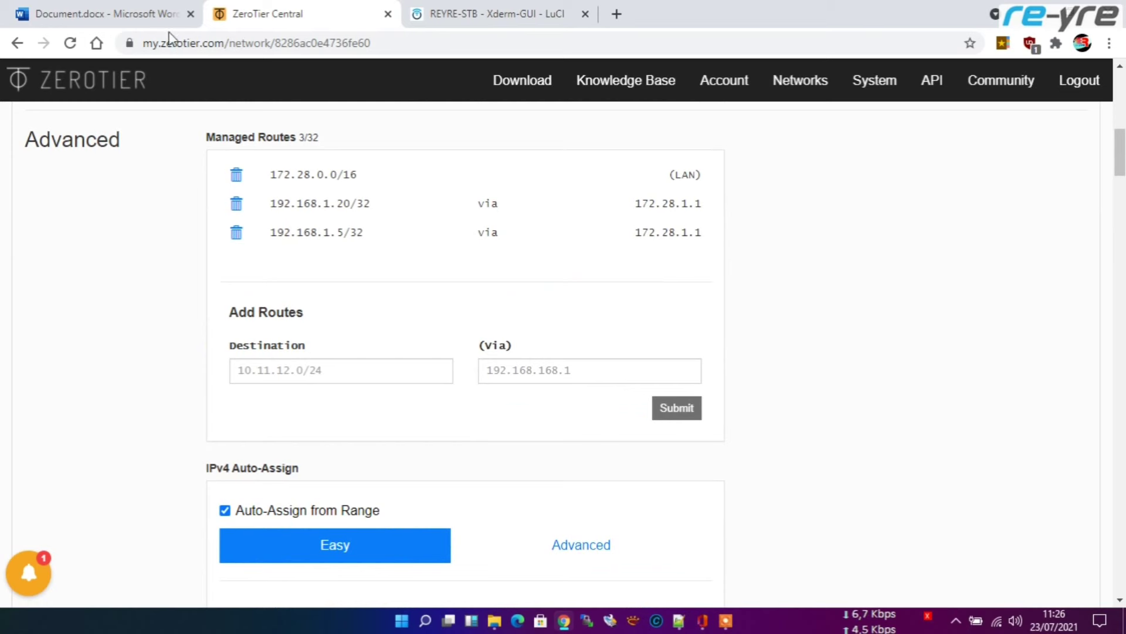
pyautogui.click(76, 13)
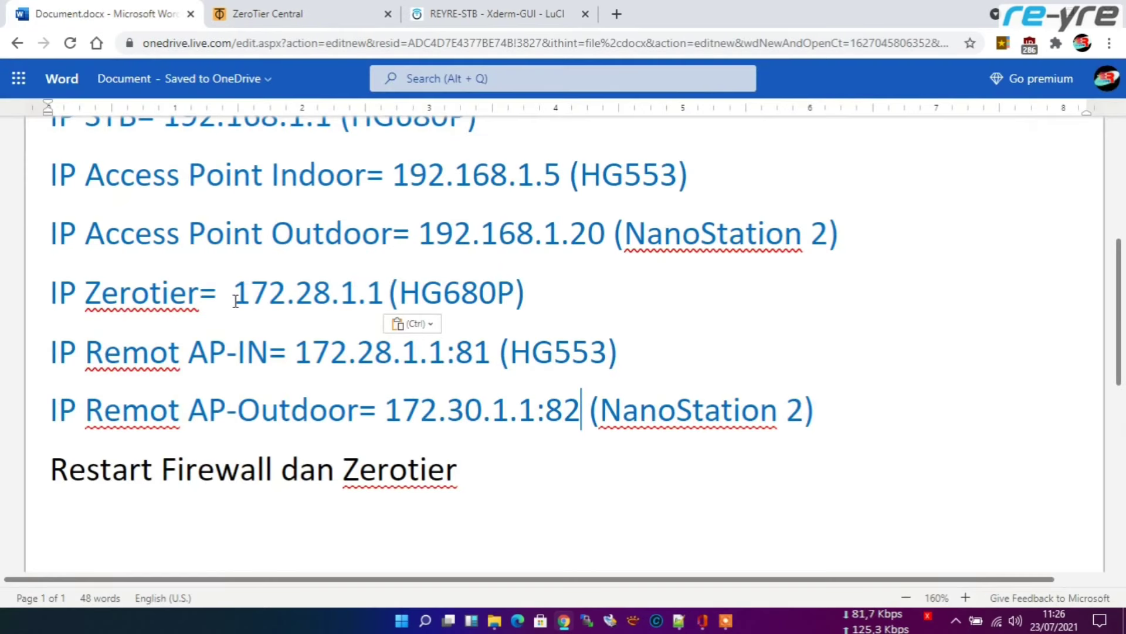
# Step: Copy 172.28.1.1 from the notes and open it in a new browser tab
pyautogui.moveTo(234, 295); pyautogui.dragTo(381, 298)
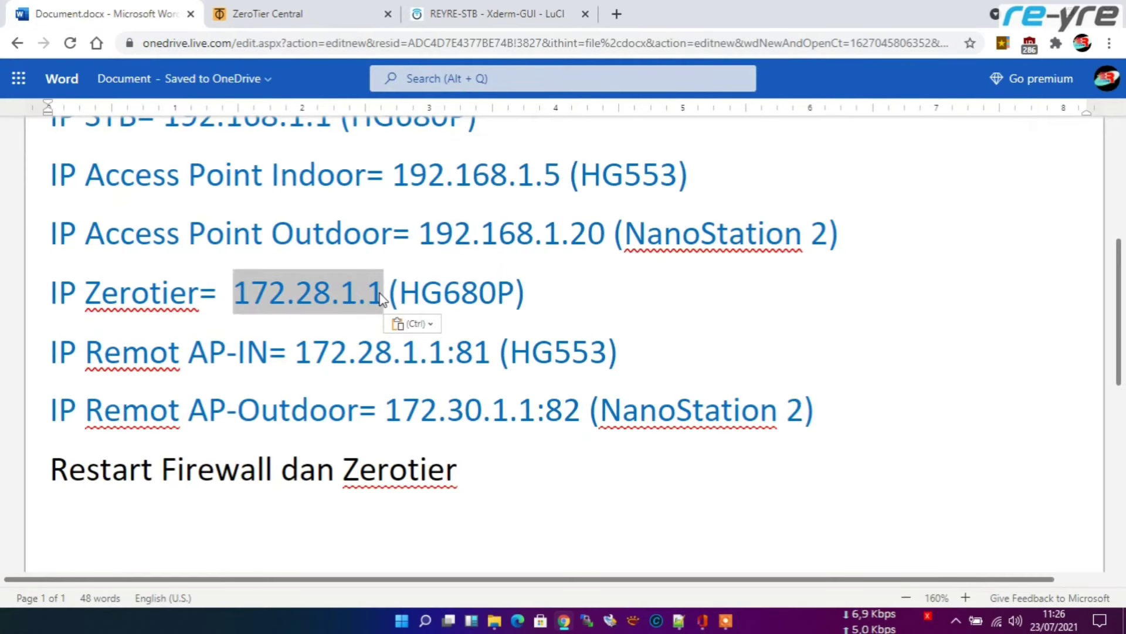
pyautogui.hotkey('ctrl', 'c')
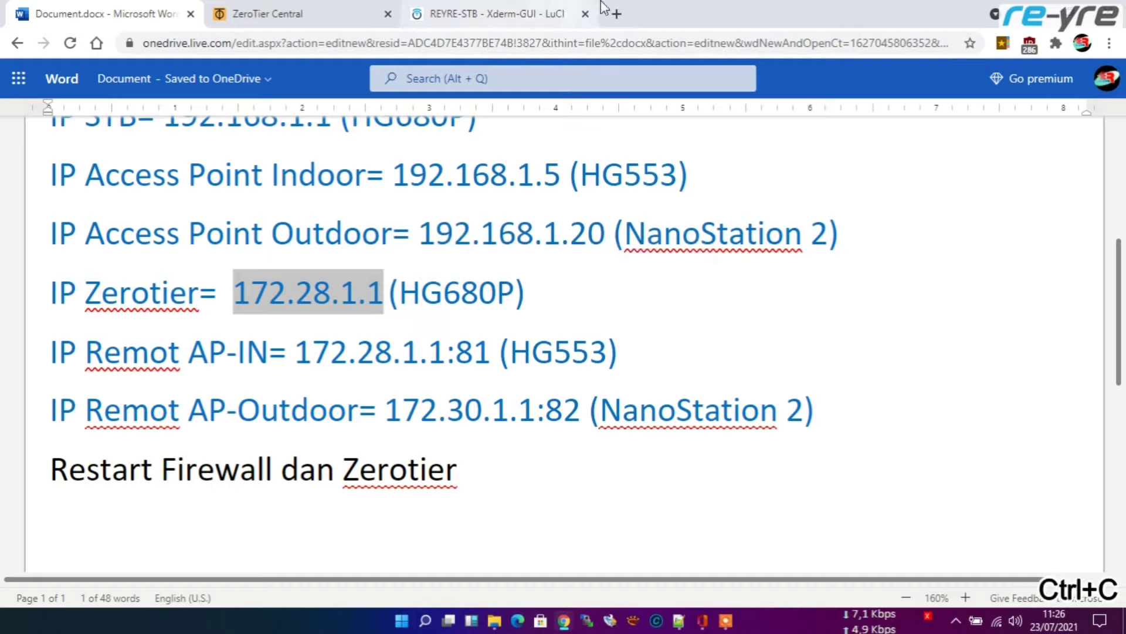
pyautogui.click(616, 14)
pyautogui.rightClick(660, 45)
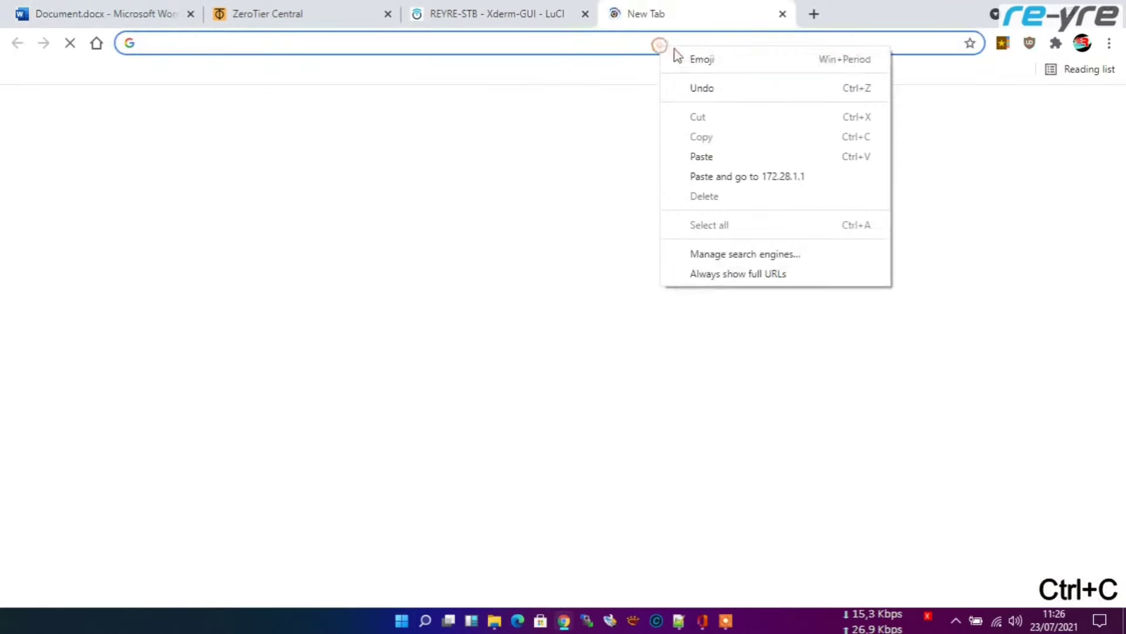
pyautogui.click(753, 178)
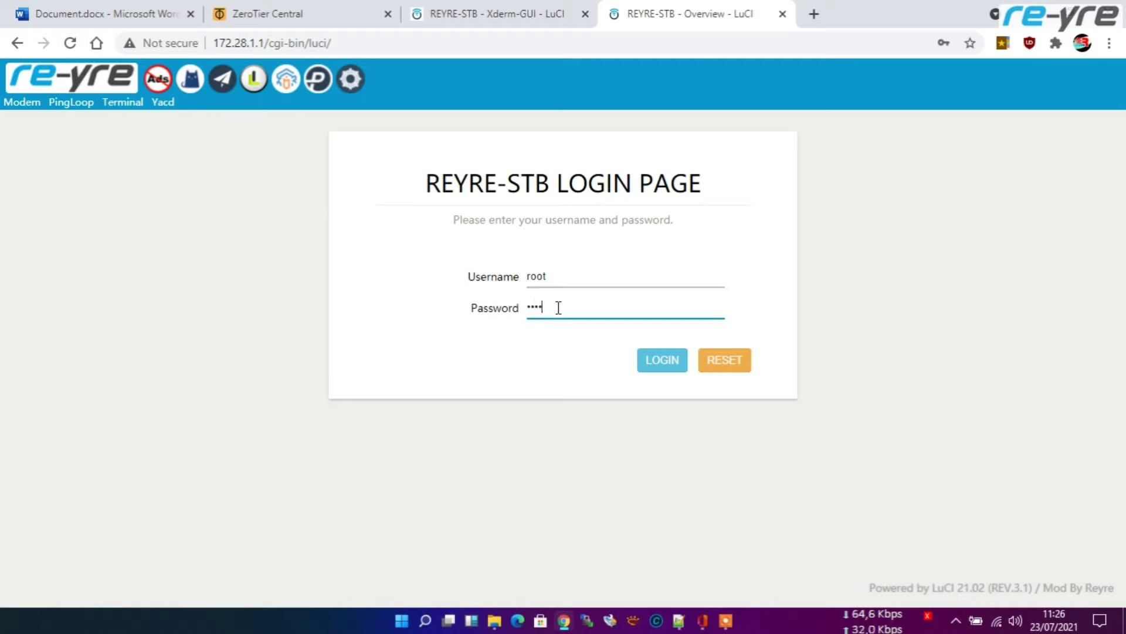
# Step: Log in to the STB, decline saving the password, and open Tunnels > OpenClash
pyautogui.click(659, 359)
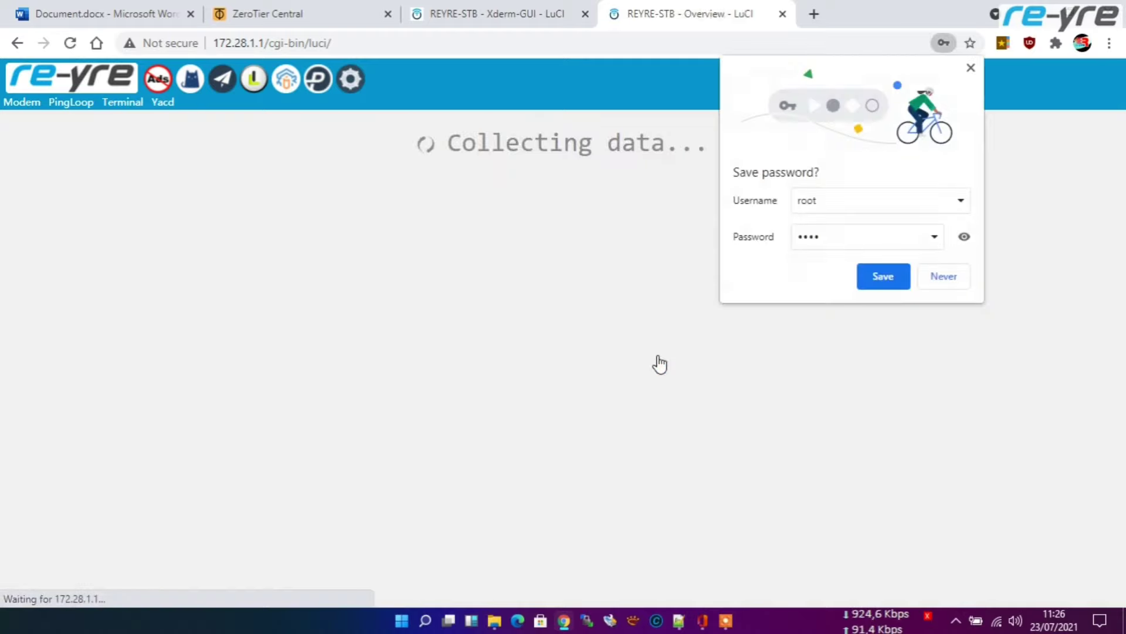
pyautogui.click(943, 276)
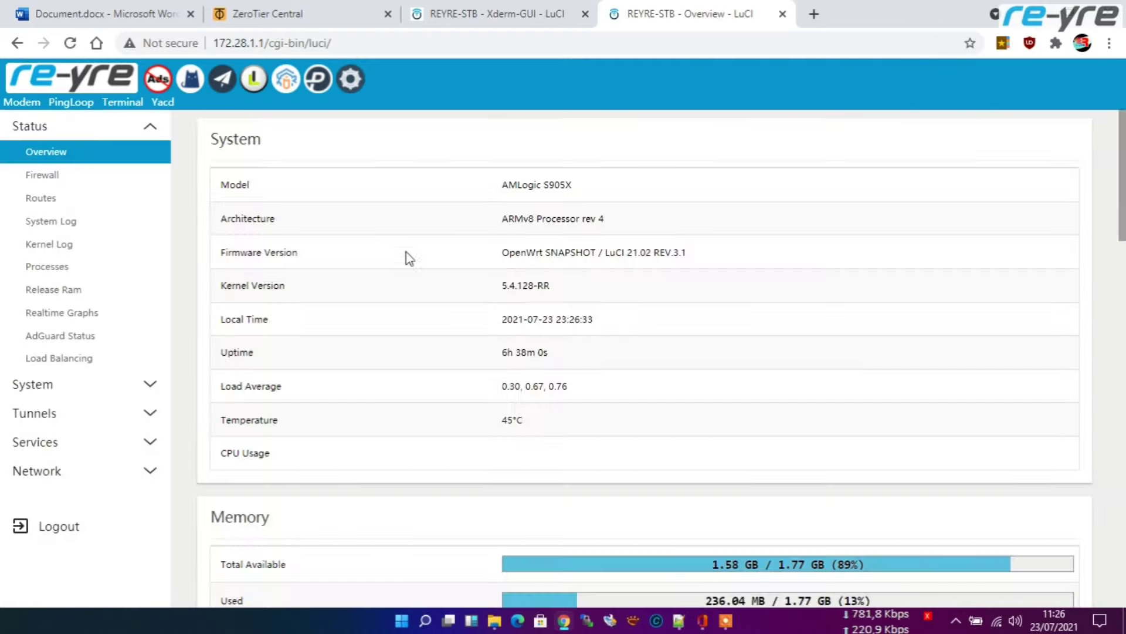
pyautogui.click(170, 103)
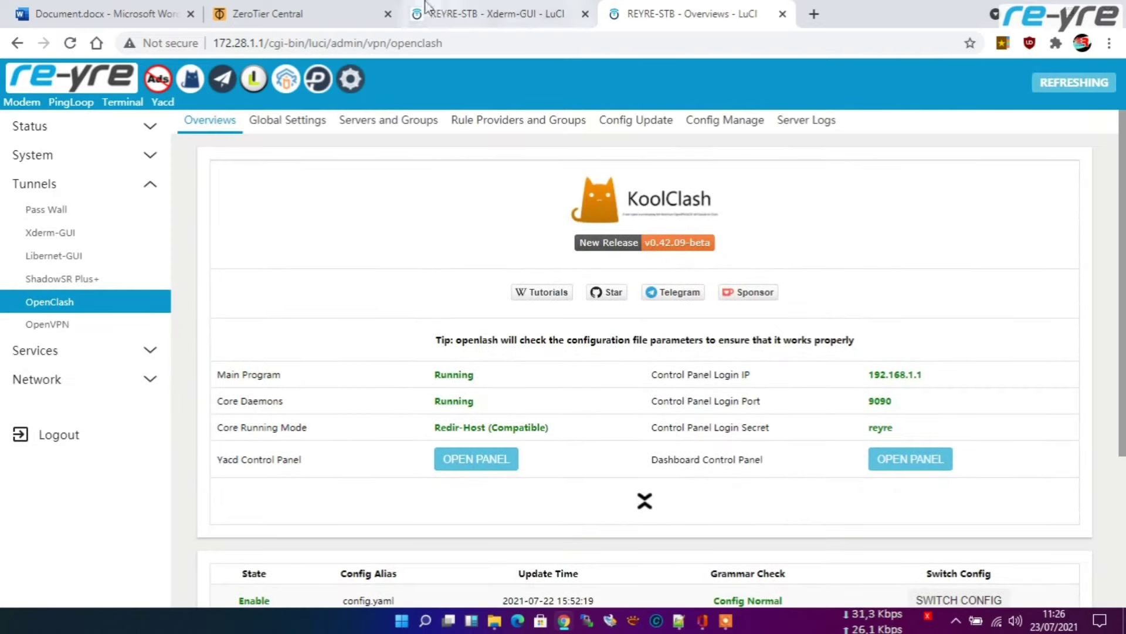
# Step: Copy 172.28.1.1:81 from the Word notes and open it in a new tab
pyautogui.click(123, 14)
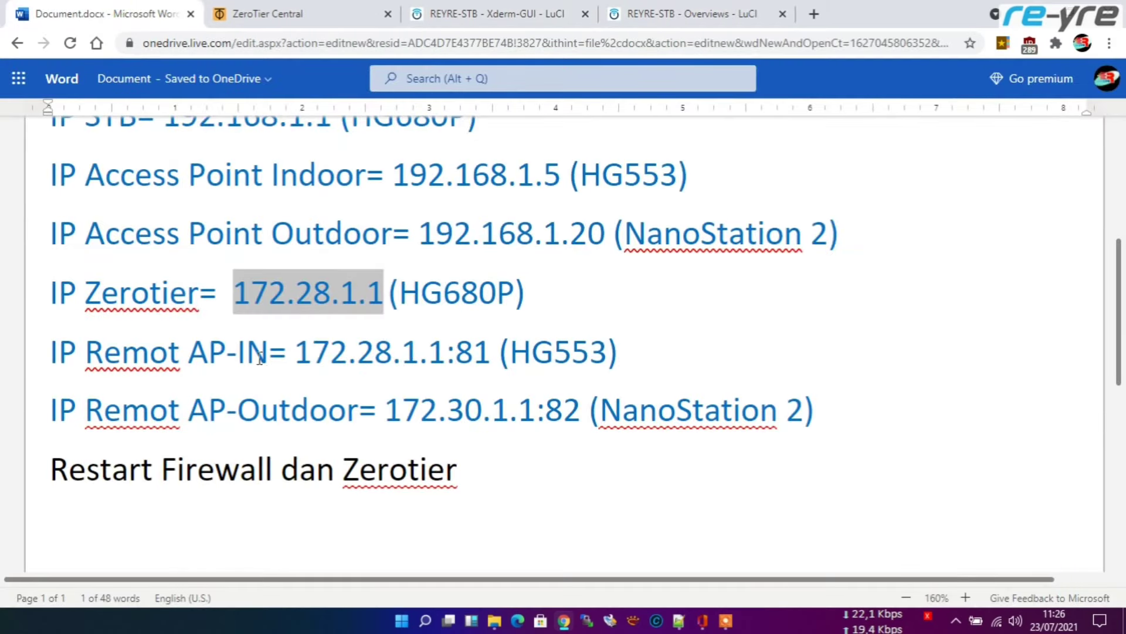
pyautogui.moveTo(296, 352); pyautogui.dragTo(486, 361)
pyautogui.hotkey('ctrl', 'c')
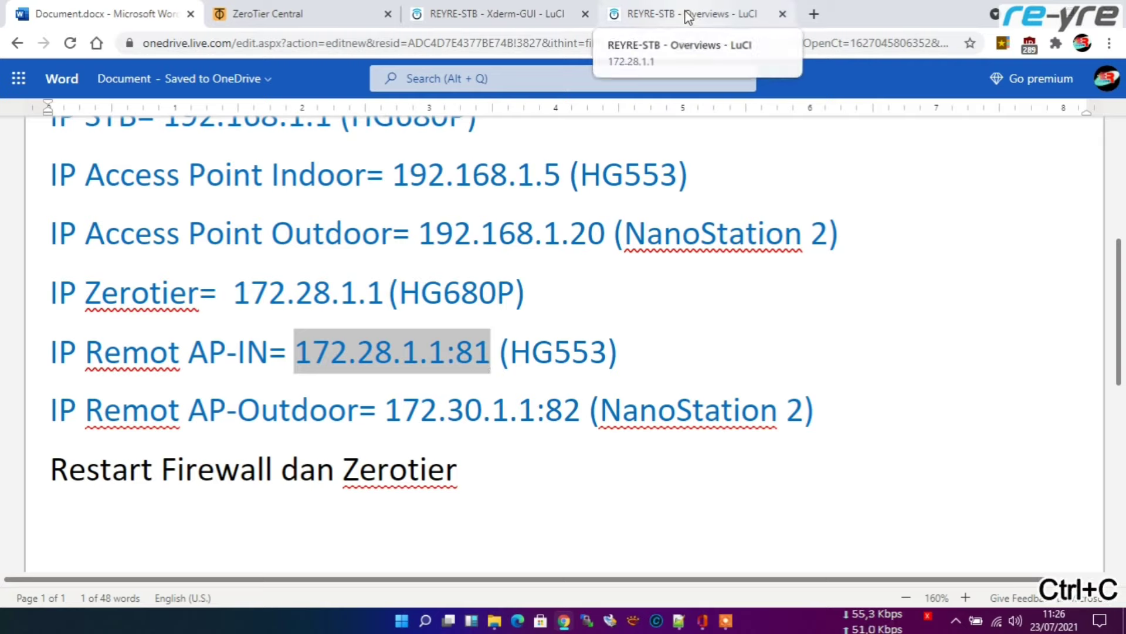
pyautogui.click(818, 14)
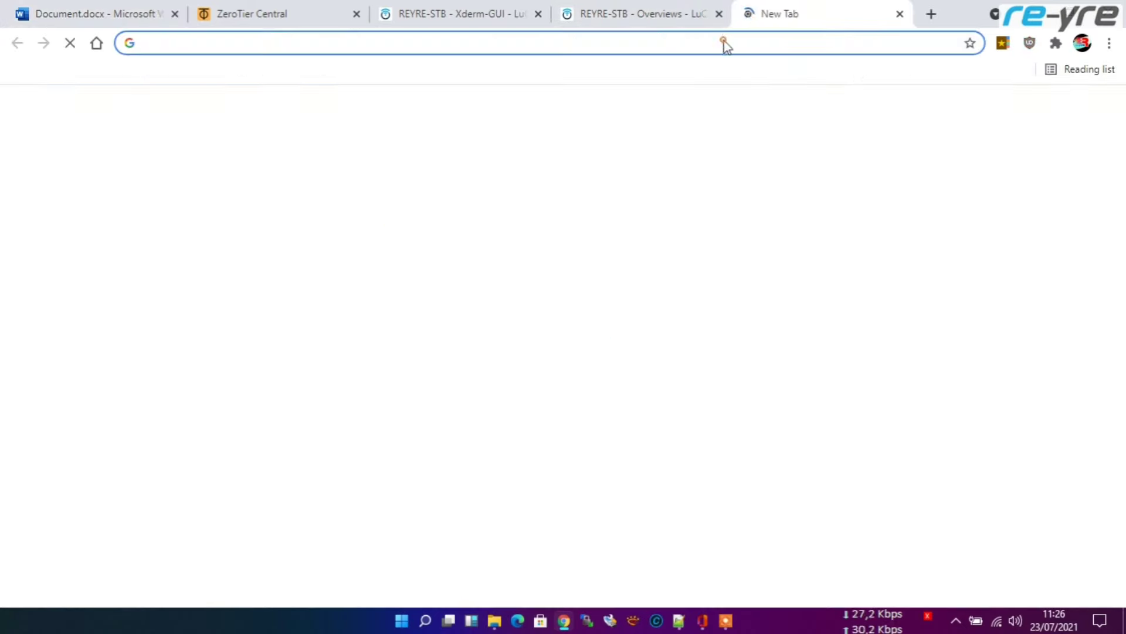
pyautogui.rightClick(724, 42)
pyautogui.click(799, 171)
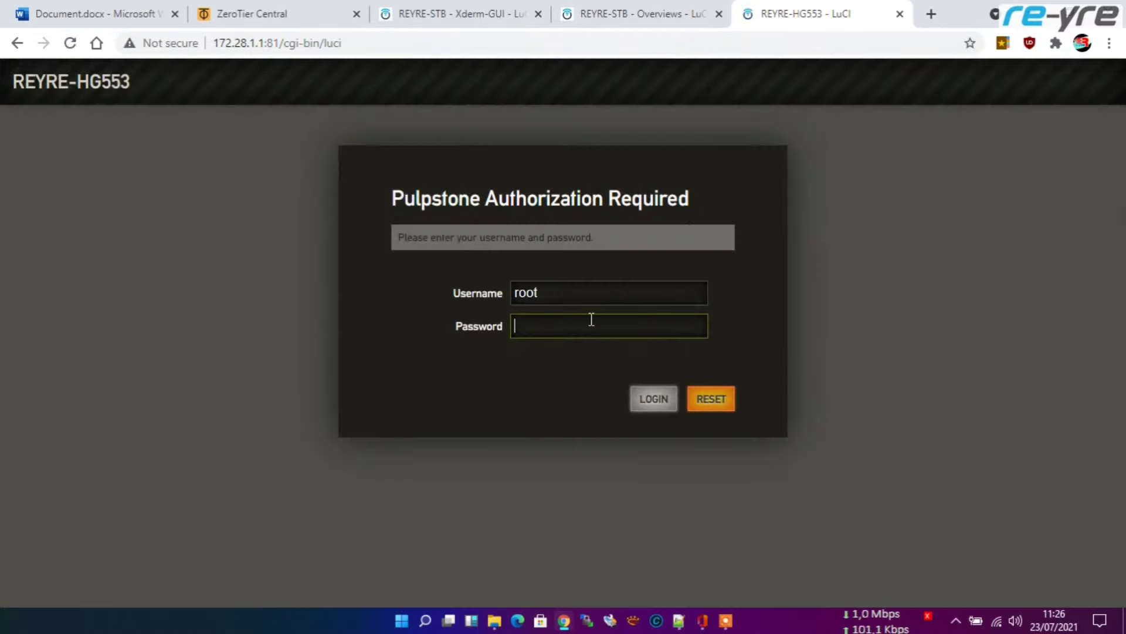
# Step: Log in to the HG553 access point with its password, skip saving it, and return to the notes
pyautogui.write('••')
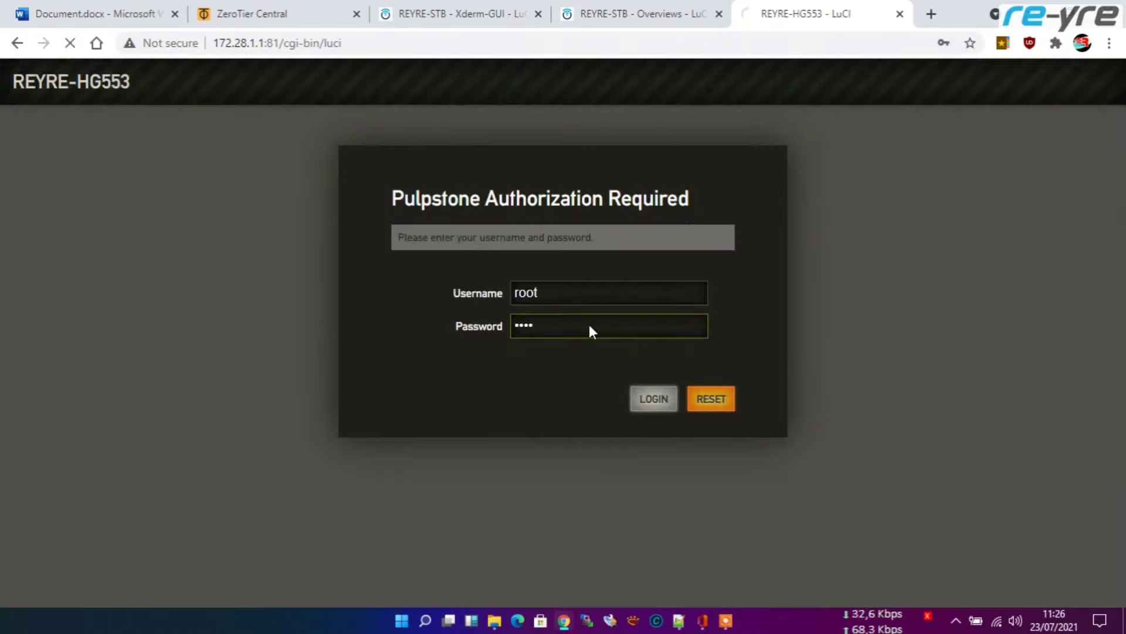
pyautogui.press('Return')
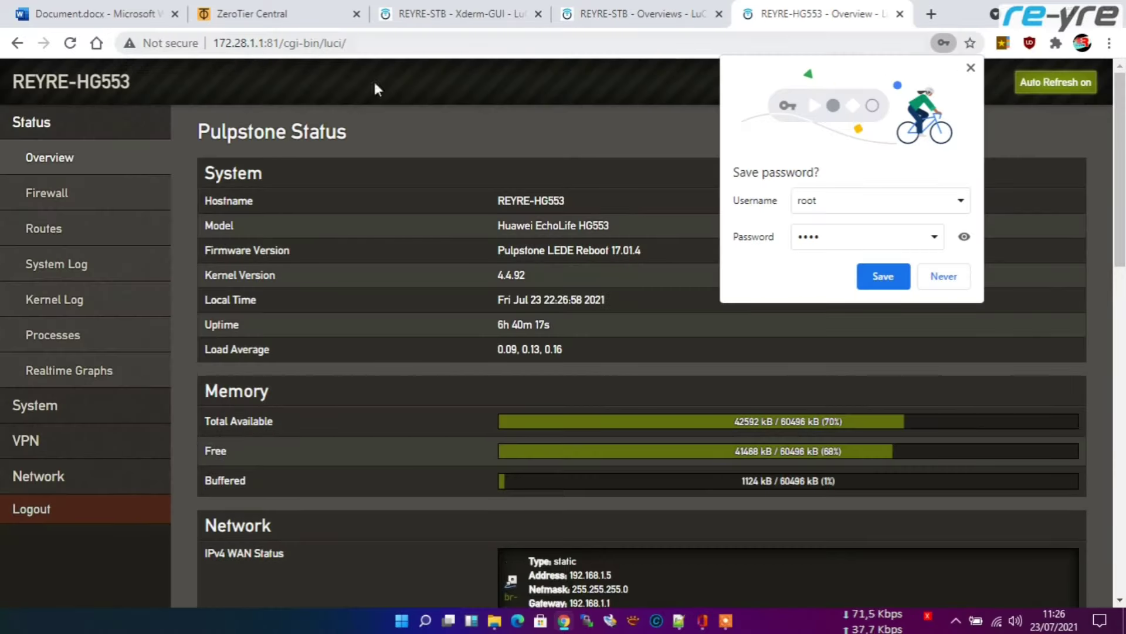
pyautogui.click(962, 274)
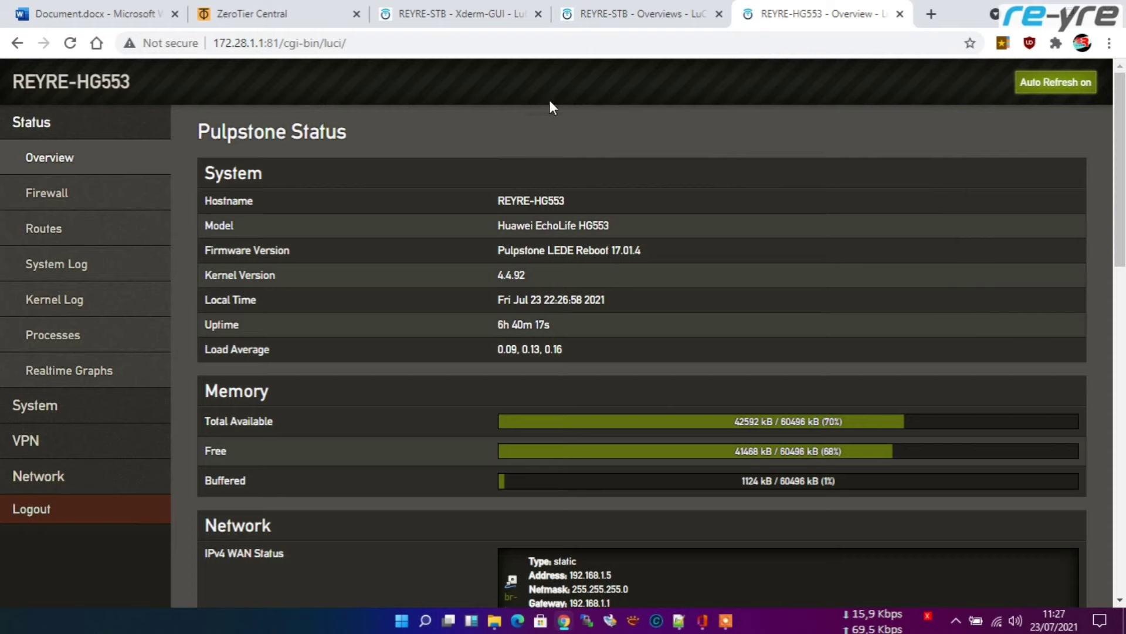
pyautogui.click(92, 13)
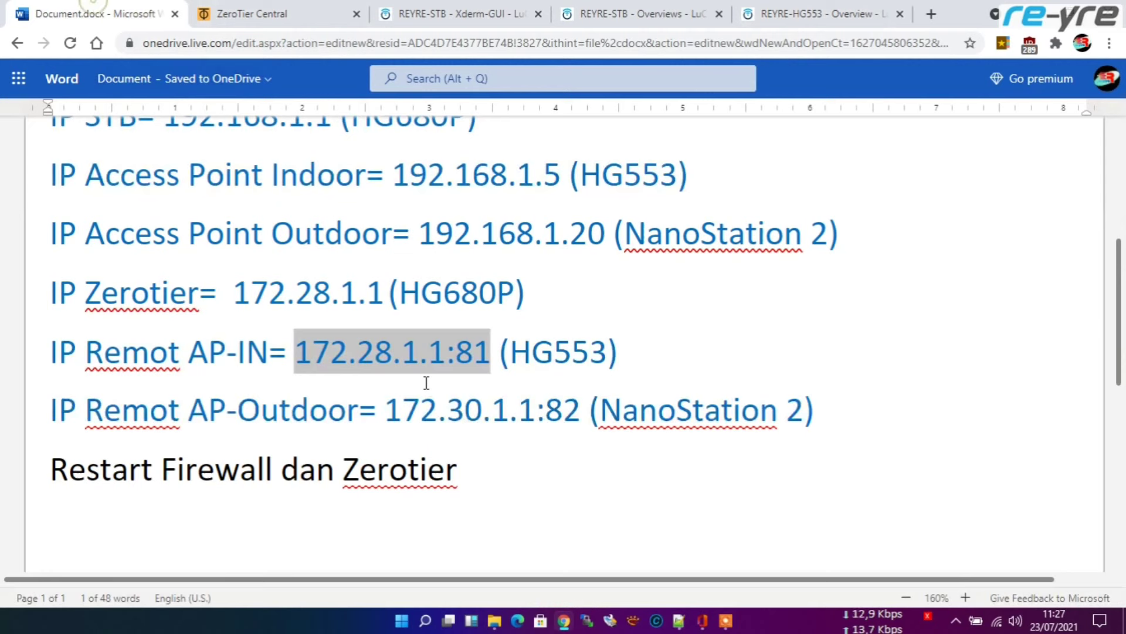
# Step: Copy the outdoor address 172.30.1.1:82 from the notes and paste-and-go in a new tab
pyautogui.moveTo(387, 410); pyautogui.dragTo(580, 410)
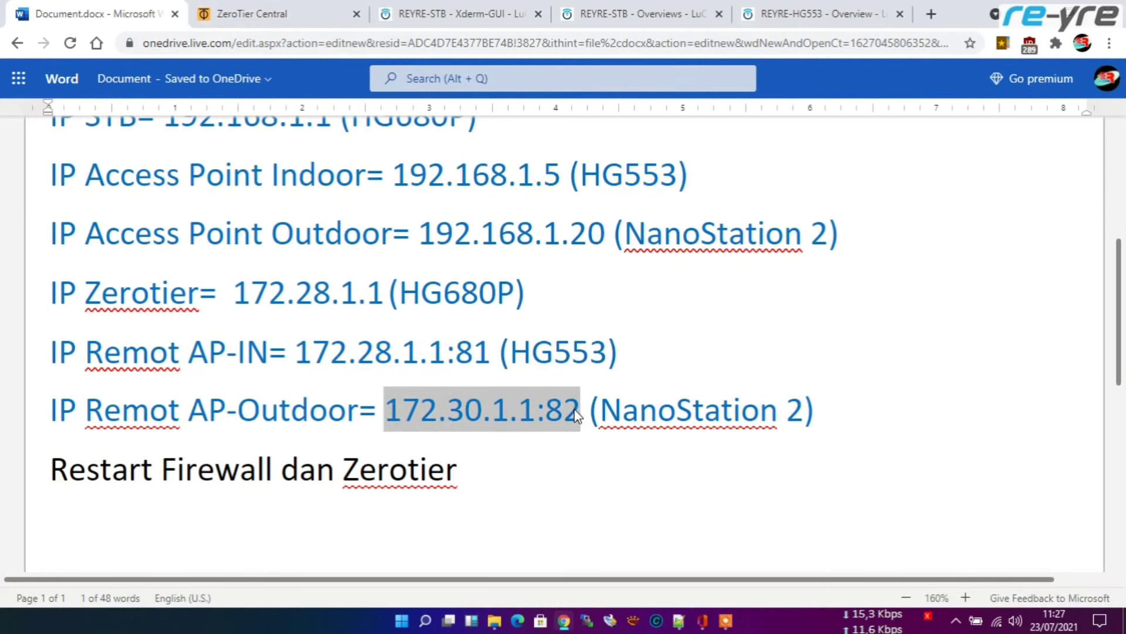
pyautogui.hotkey('ctrl', 'c')
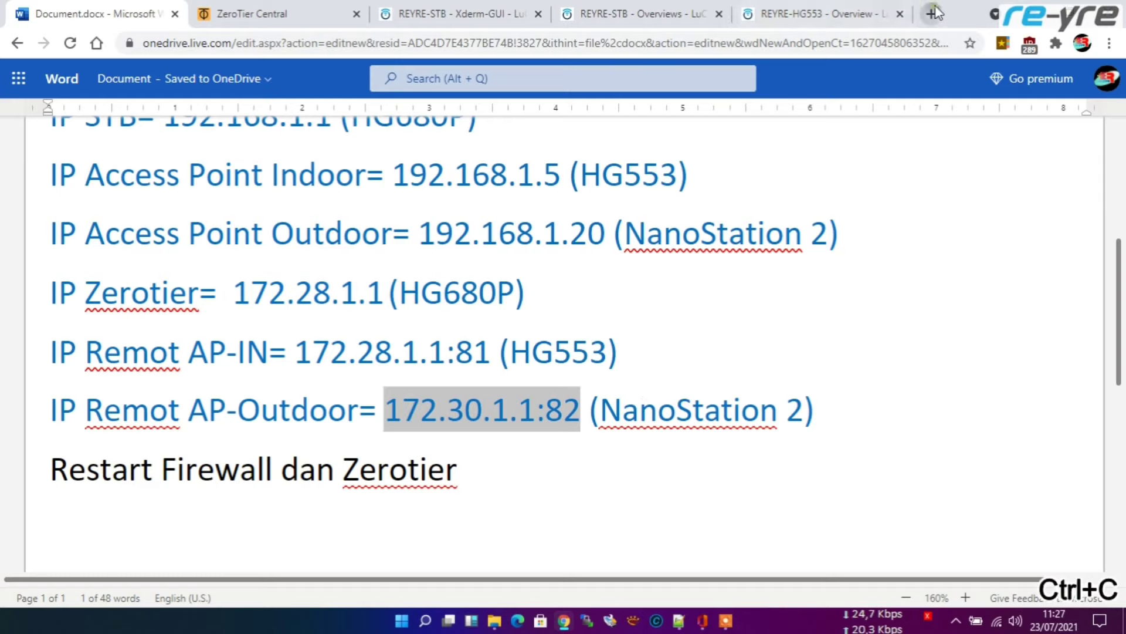
pyautogui.click(932, 13)
pyautogui.rightClick(726, 48)
pyautogui.click(817, 179)
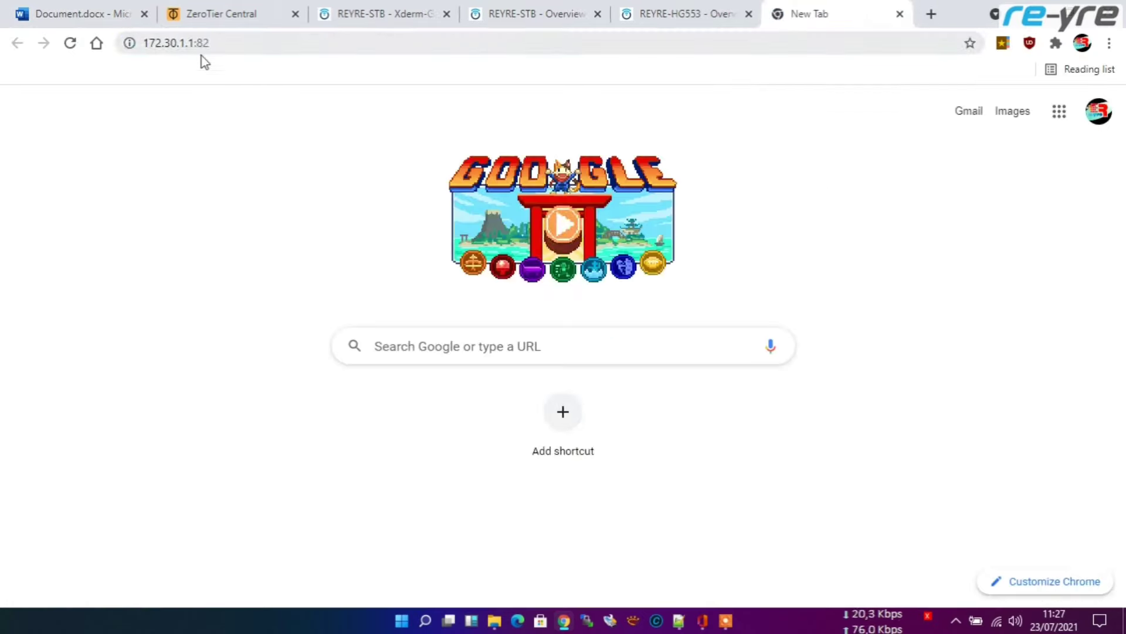
# Step: Resubmit 172.30.1.1:82 three times while it keeps failing to load
pyautogui.click(287, 44)
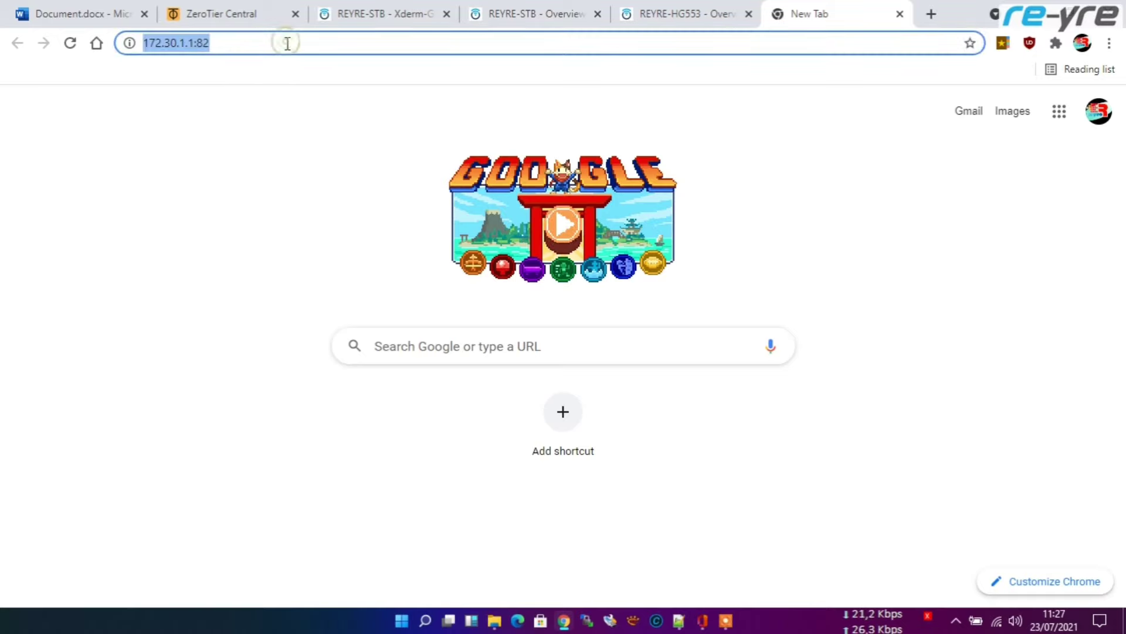
pyautogui.press('Return')
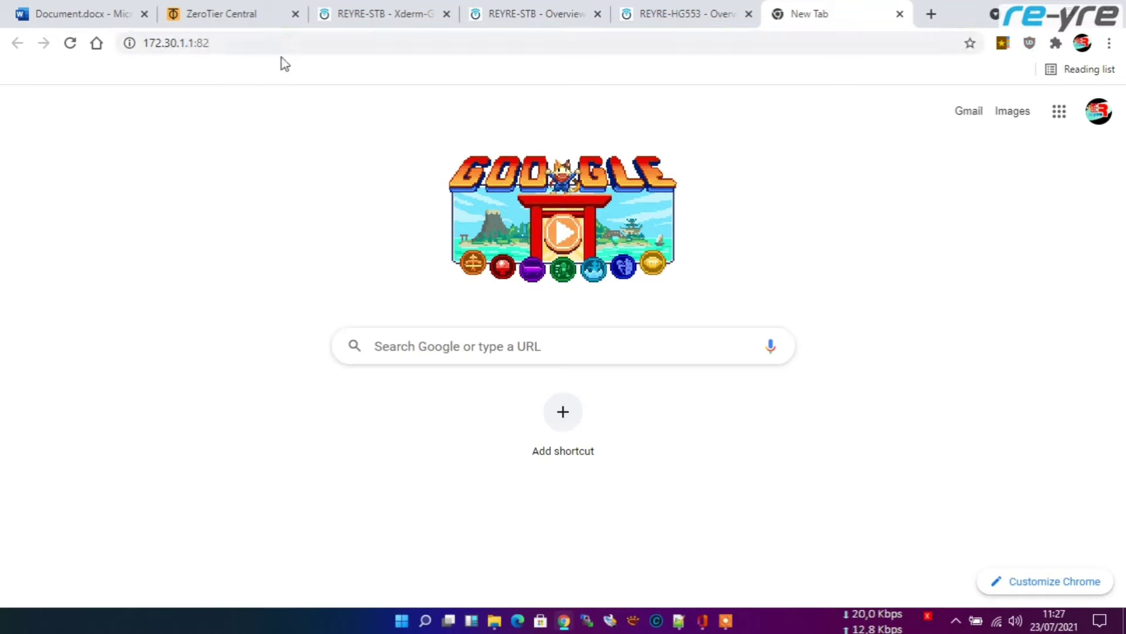
pyautogui.click(267, 44)
pyautogui.press('Return')
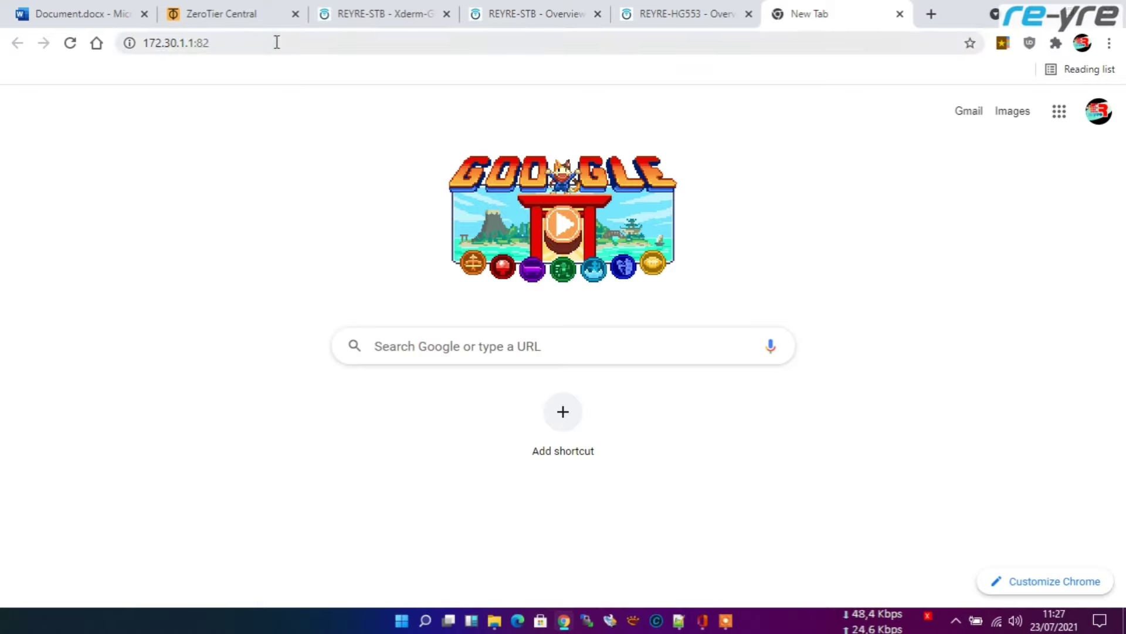
pyautogui.click(275, 43)
pyautogui.press('Return')
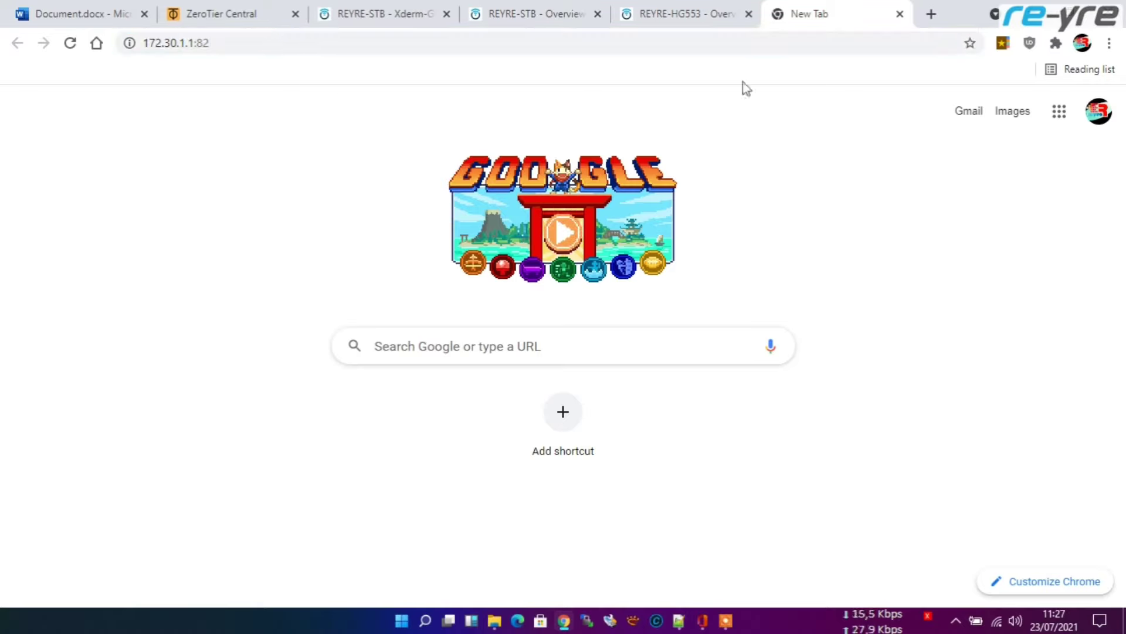
# Step: Reload the HG553 status page, retry 172.30.1.1:82 once more, then go to the STB tab
pyautogui.click(675, 8)
pyautogui.click(667, 44)
pyautogui.press('Return')
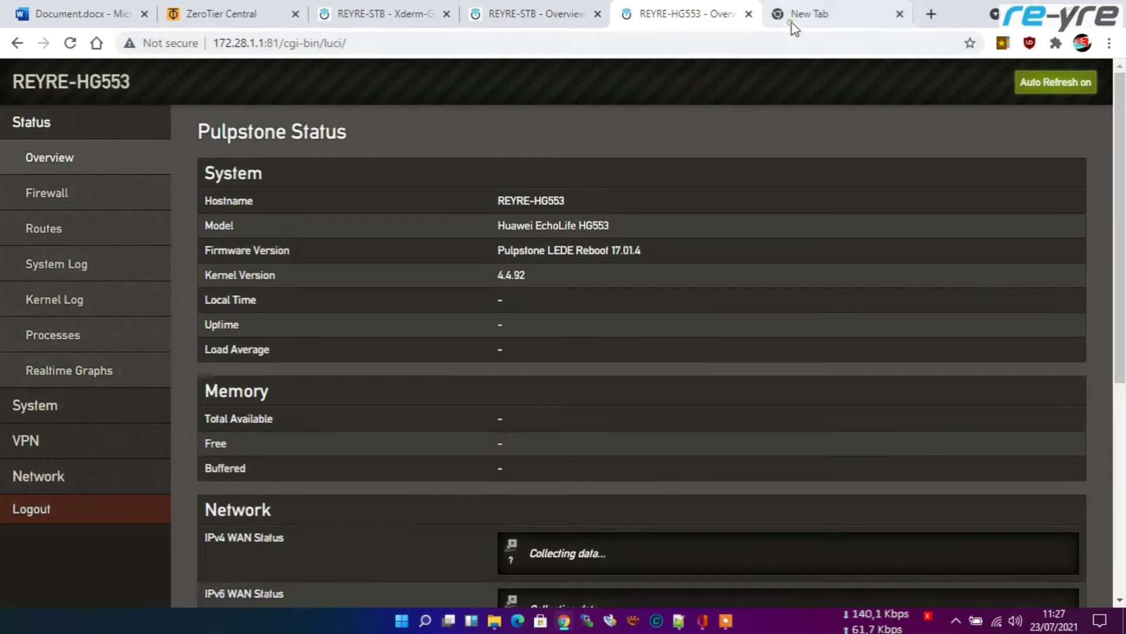
pyautogui.click(792, 20)
pyautogui.click(636, 40)
pyautogui.press('Return')
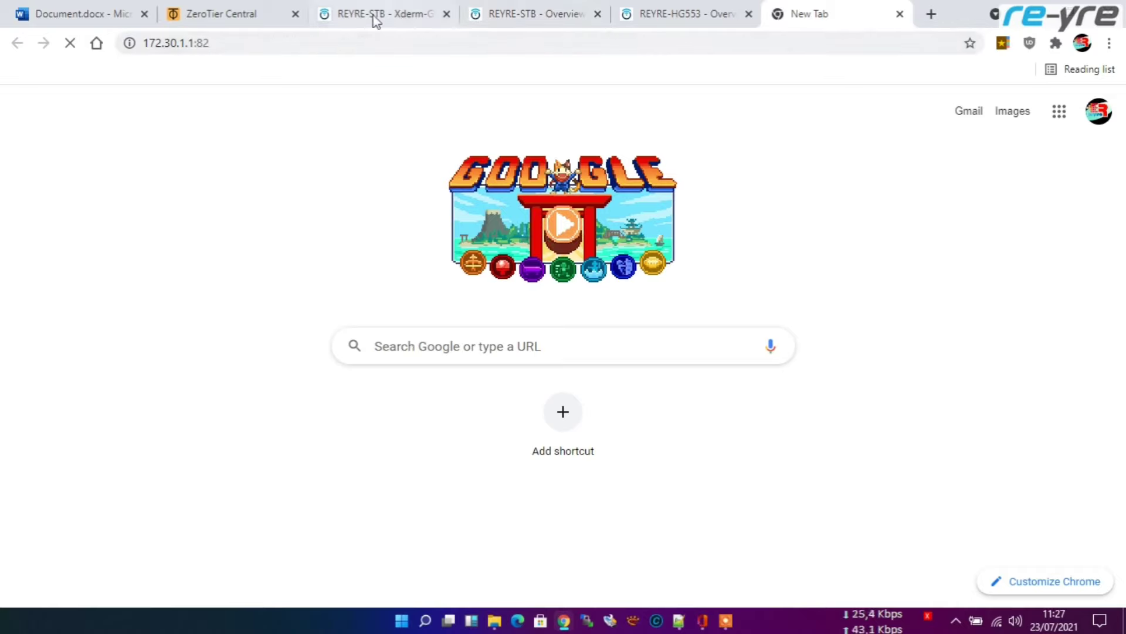
pyautogui.click(562, 10)
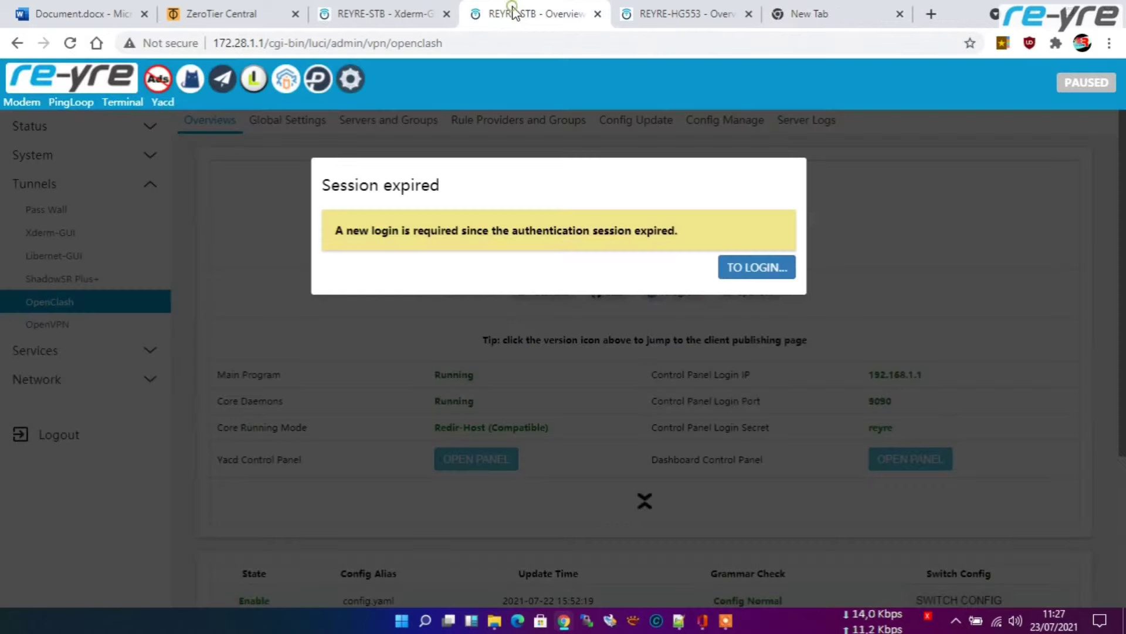
# Step: Log back into the STB's LuCI after the session expiry
pyautogui.click(753, 271)
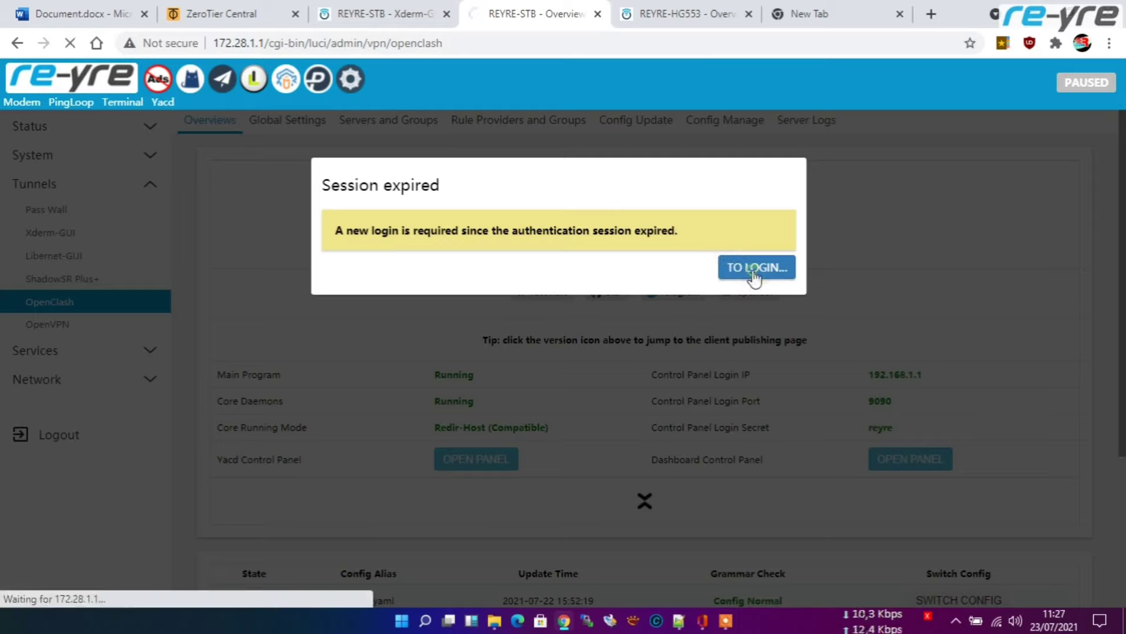
pyautogui.click(583, 313)
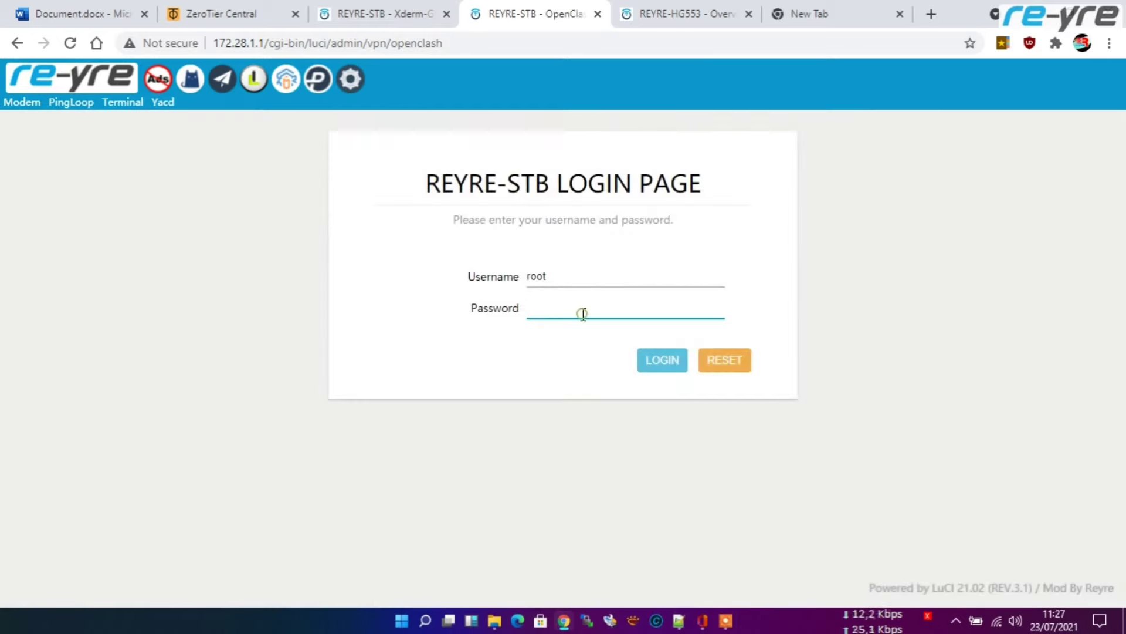
pyautogui.click(647, 361)
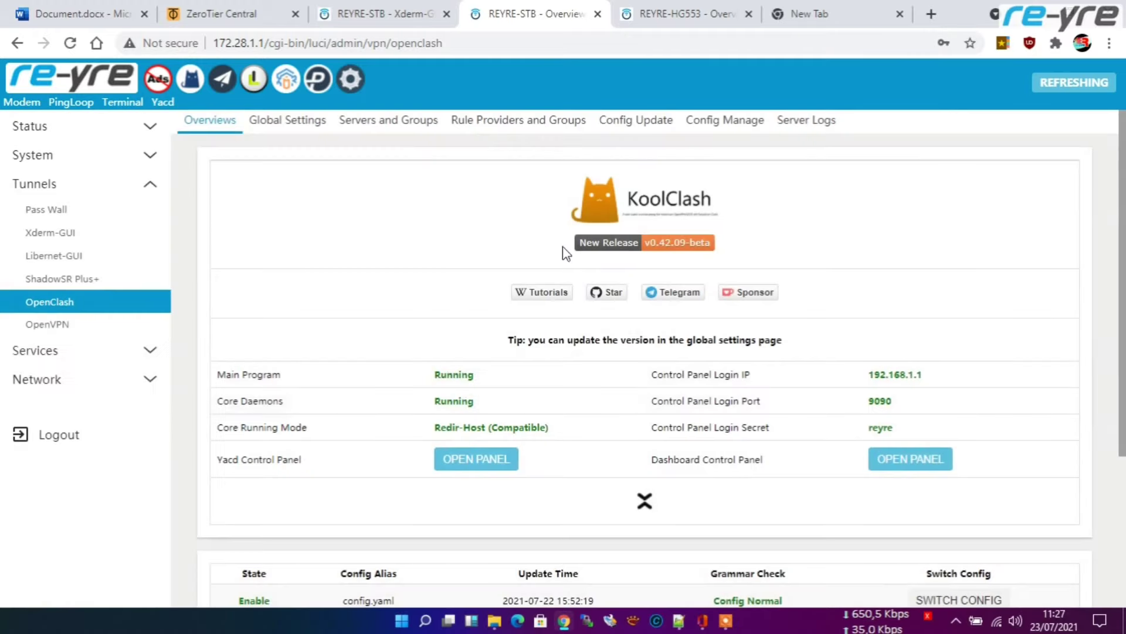
# Step: Navigate to the STB's Firewall Port Forwards rules
pyautogui.click(91, 360)
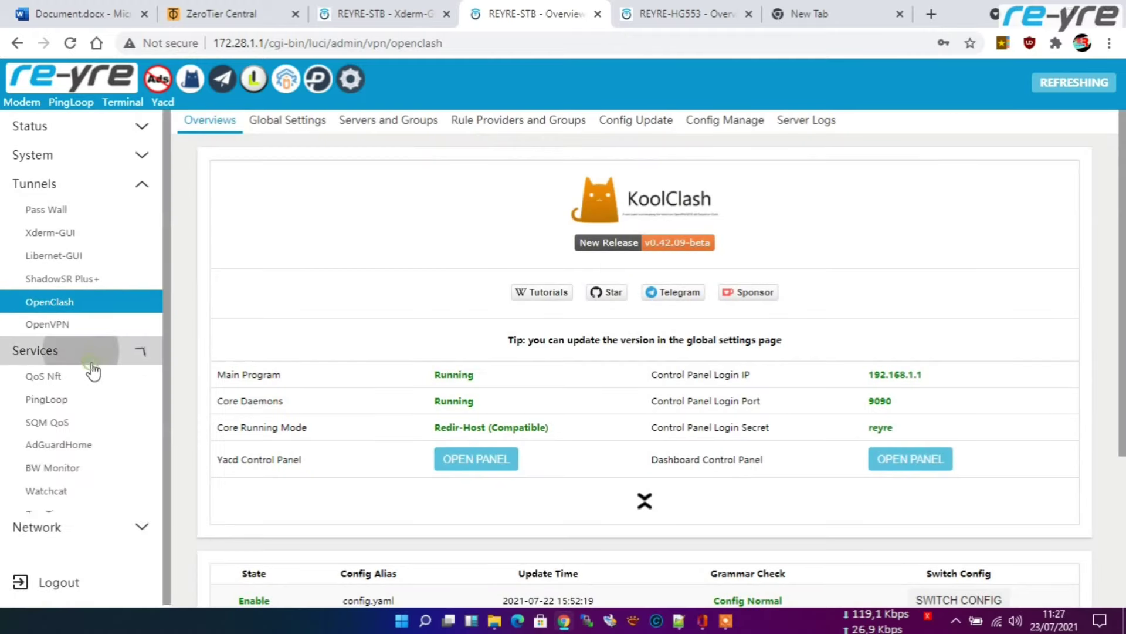
pyautogui.scroll(-1, 100, 411)
pyautogui.click(103, 531)
pyautogui.scroll(-3, 88, 504)
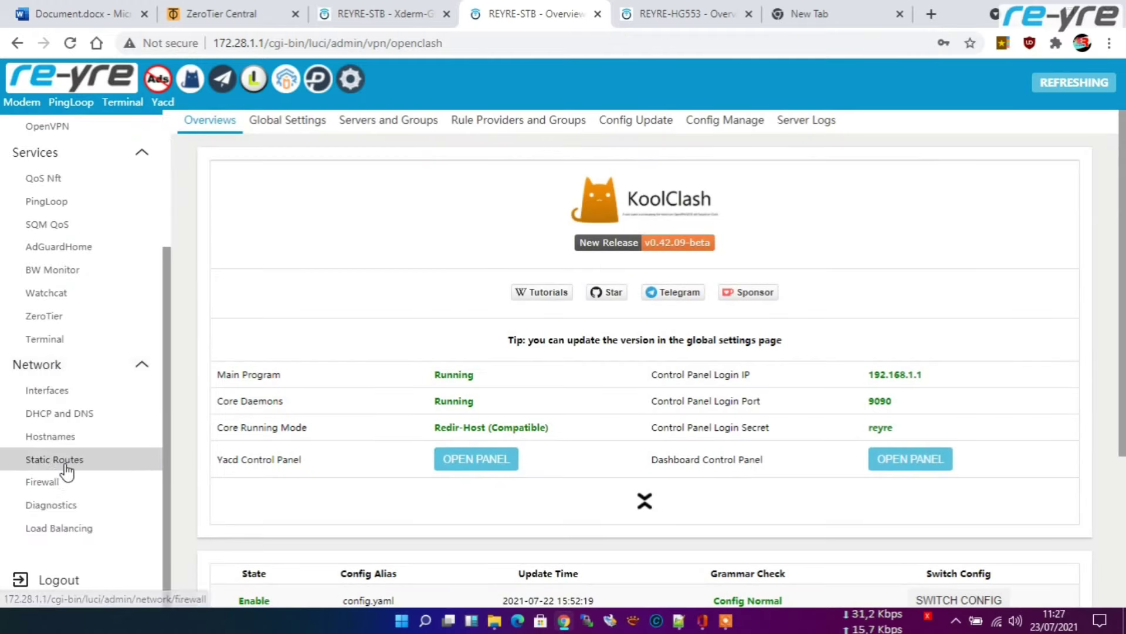
pyautogui.click(52, 482)
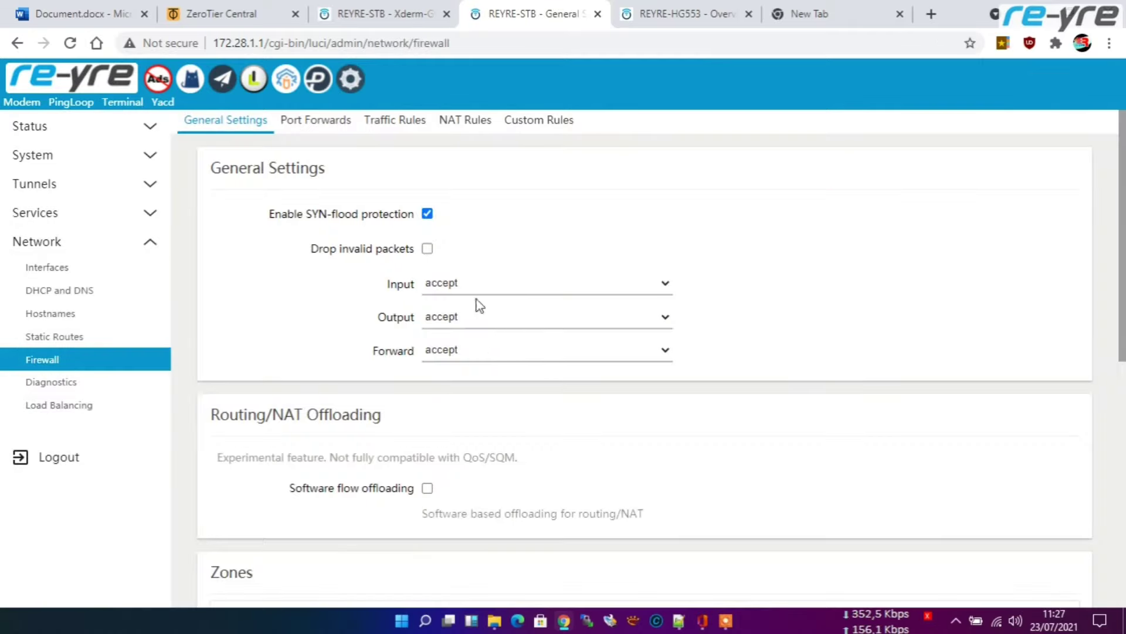
pyautogui.scroll(-9, 486, 369)
pyautogui.scroll(9, 415, 192)
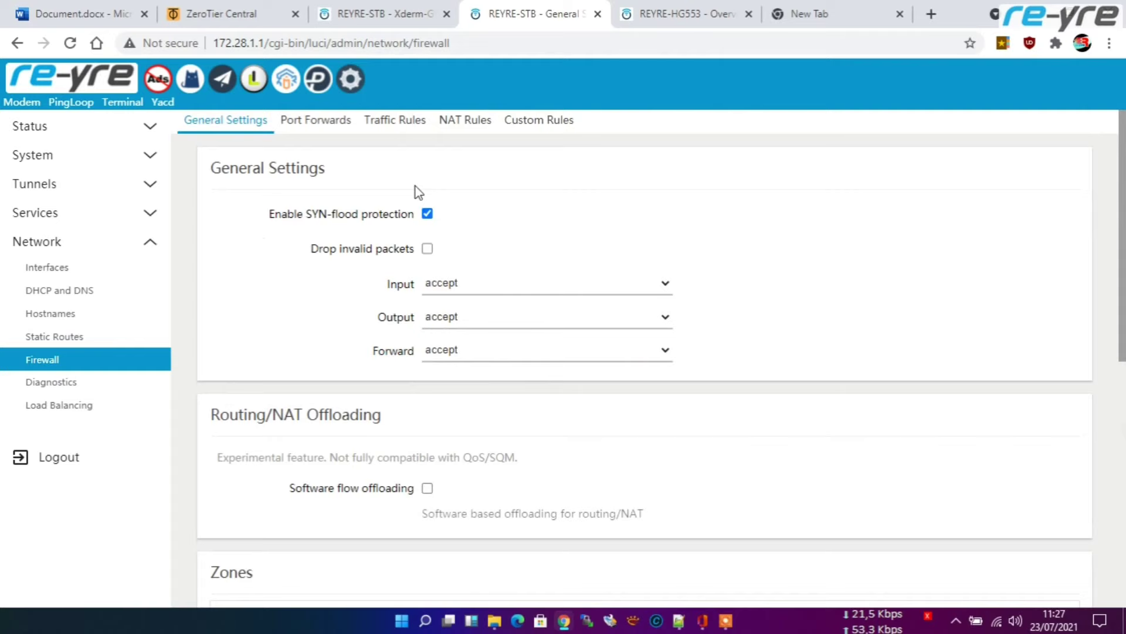
pyautogui.click(335, 121)
# Step: Copy the indoor AP's address 172.28.1.1:81 from the HG553 tab's address bar
pyautogui.click(683, 14)
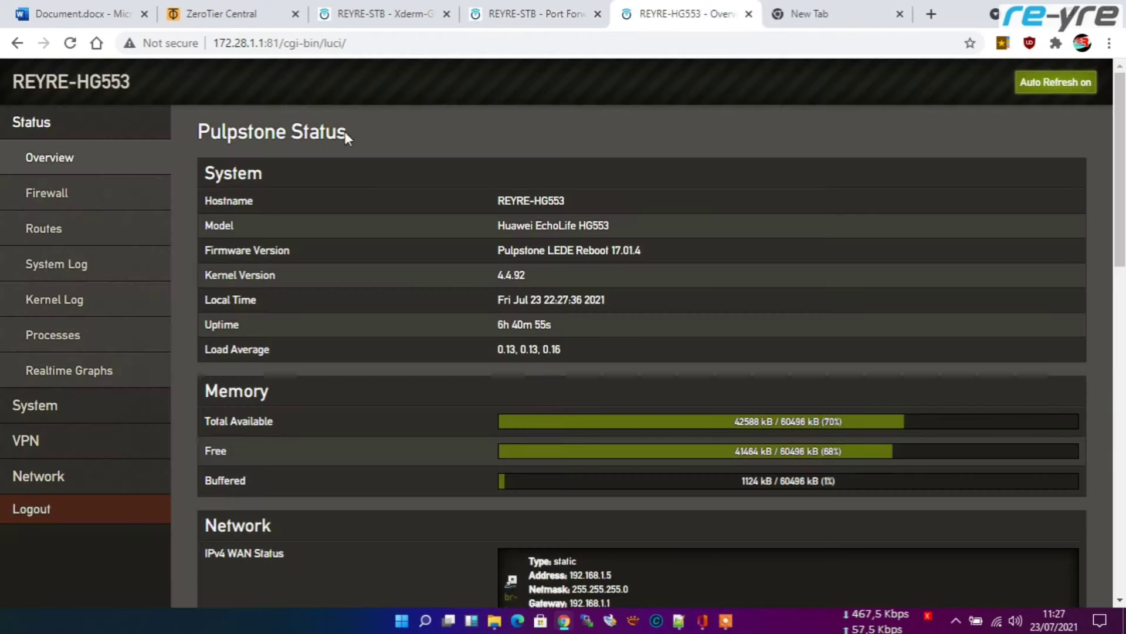
pyautogui.click(812, 13)
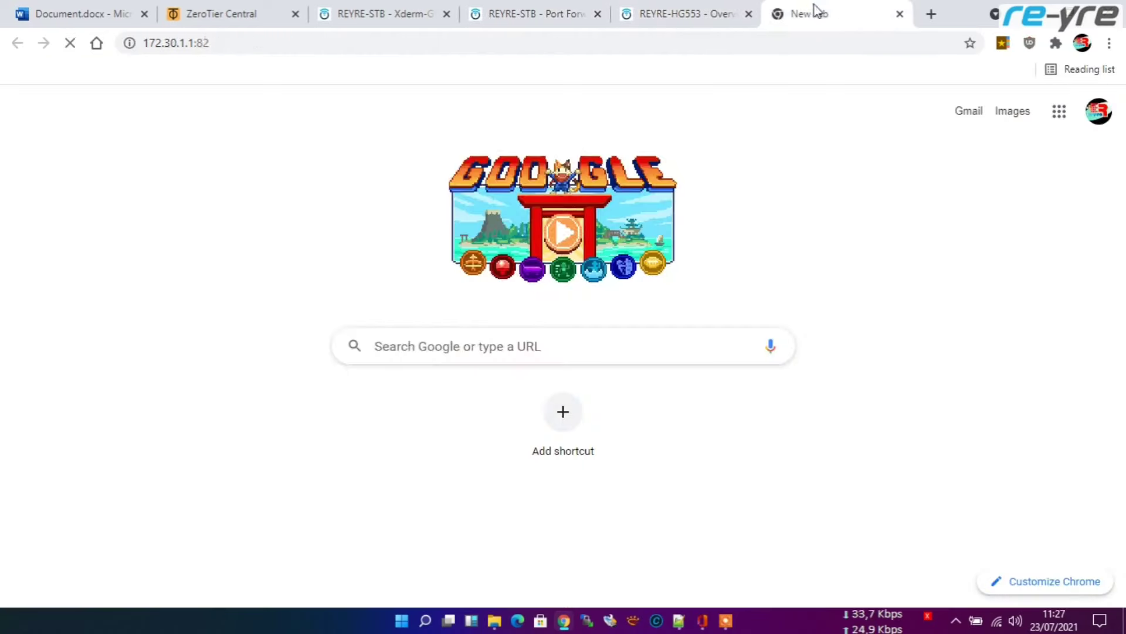
pyautogui.click(606, 39)
pyautogui.press('Return')
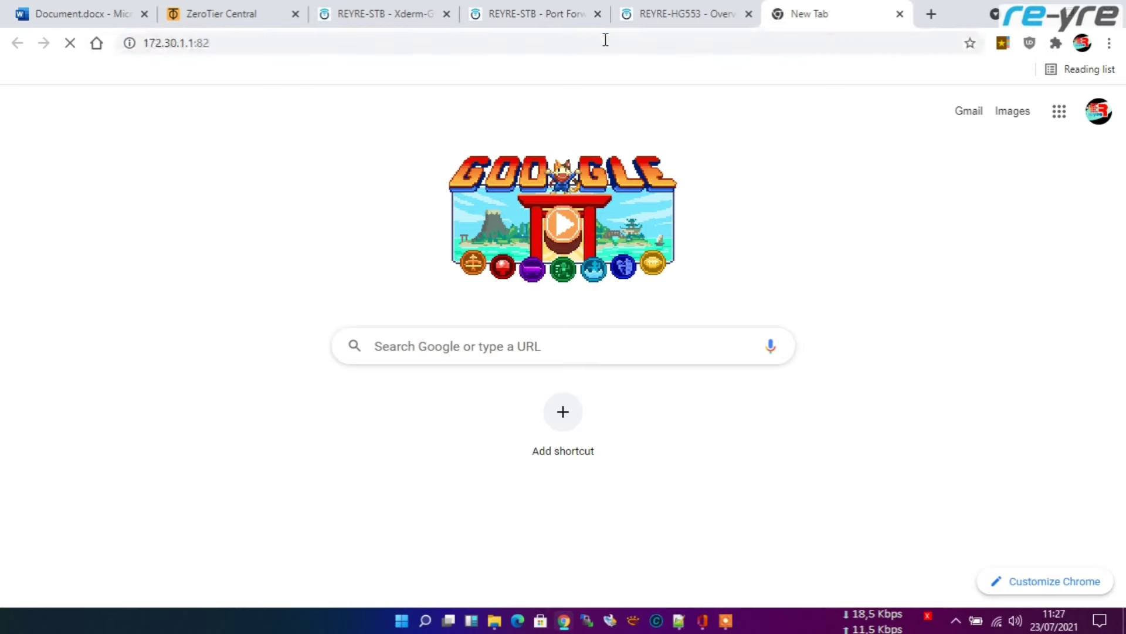
pyautogui.click(678, 15)
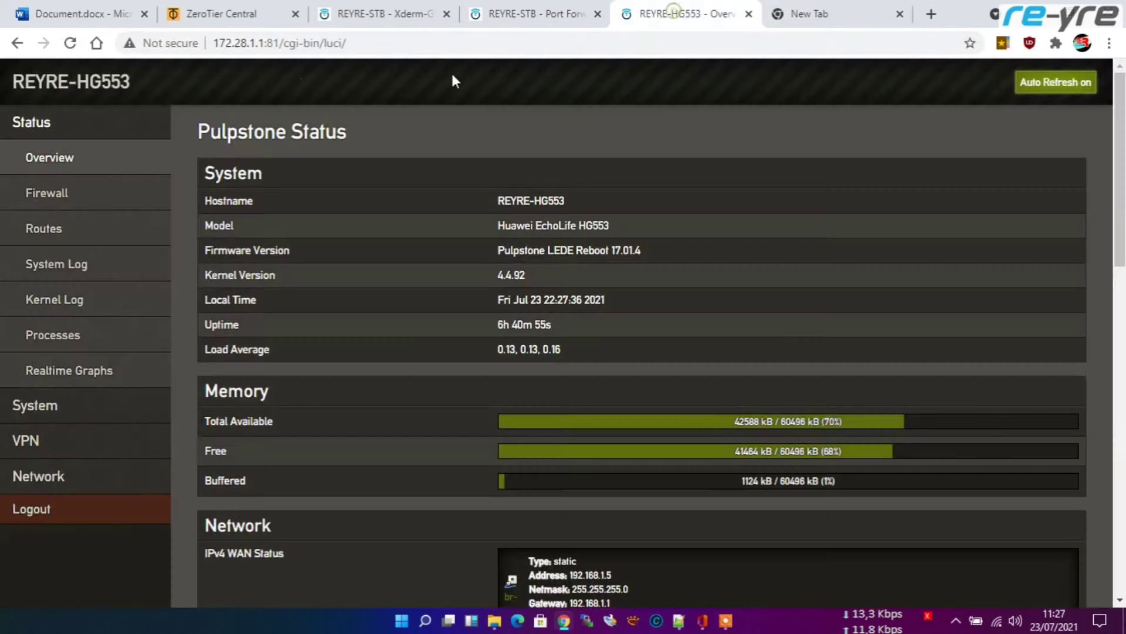
pyautogui.moveTo(279, 42); pyautogui.dragTo(212, 40)
pyautogui.hotkey('ctrl', 'c')
pyautogui.click(813, 15)
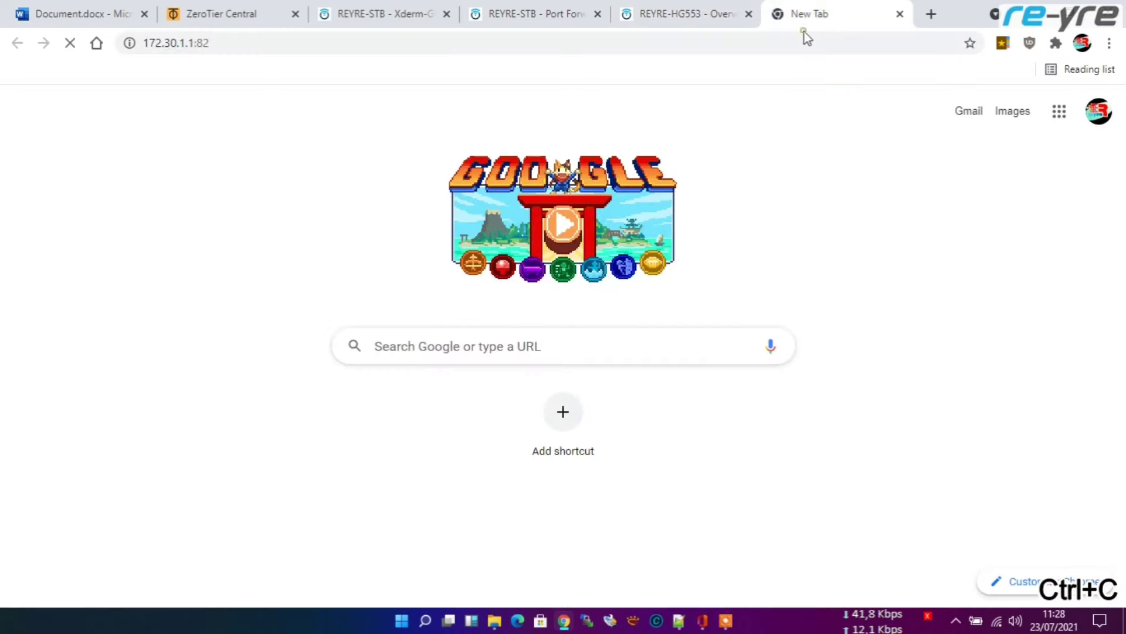
# Step: Paste 172.28.1.1:81 into the new tab, change the port to 82, and load it
pyautogui.click(794, 52)
pyautogui.hotkey('ctrl', 'v')
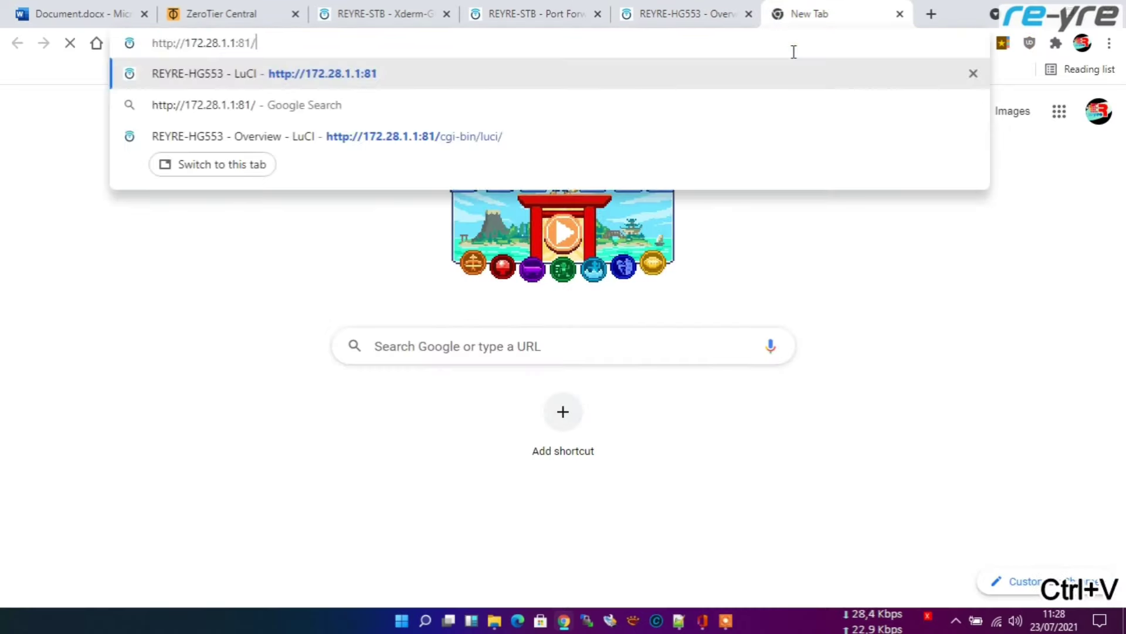
pyautogui.press('BackSpace')
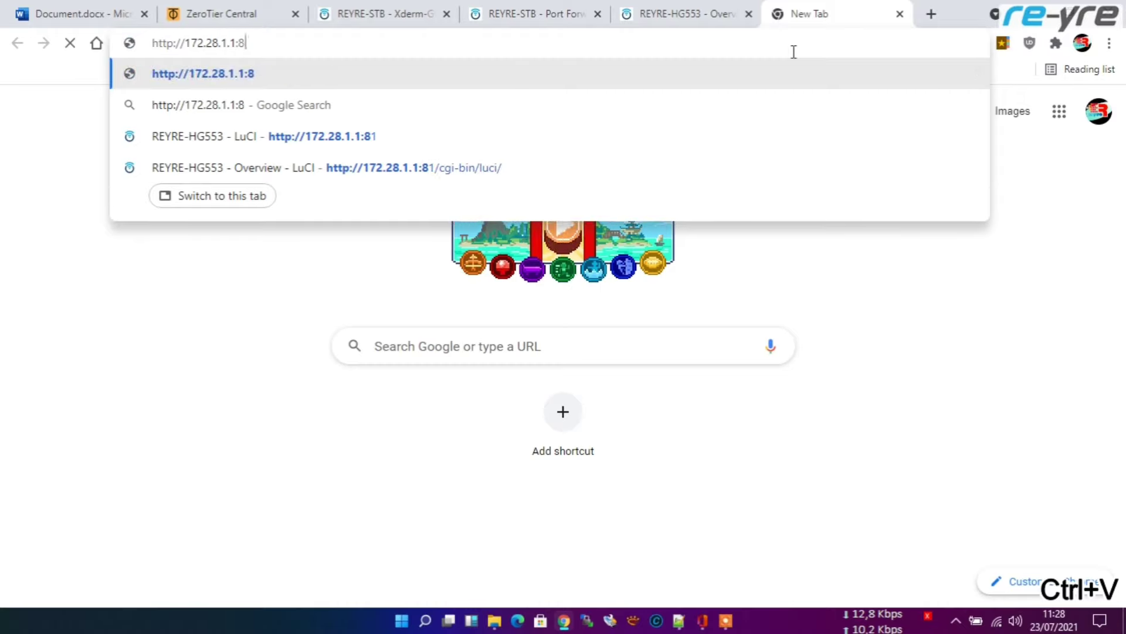
pyautogui.write('2')
pyautogui.press('Return')
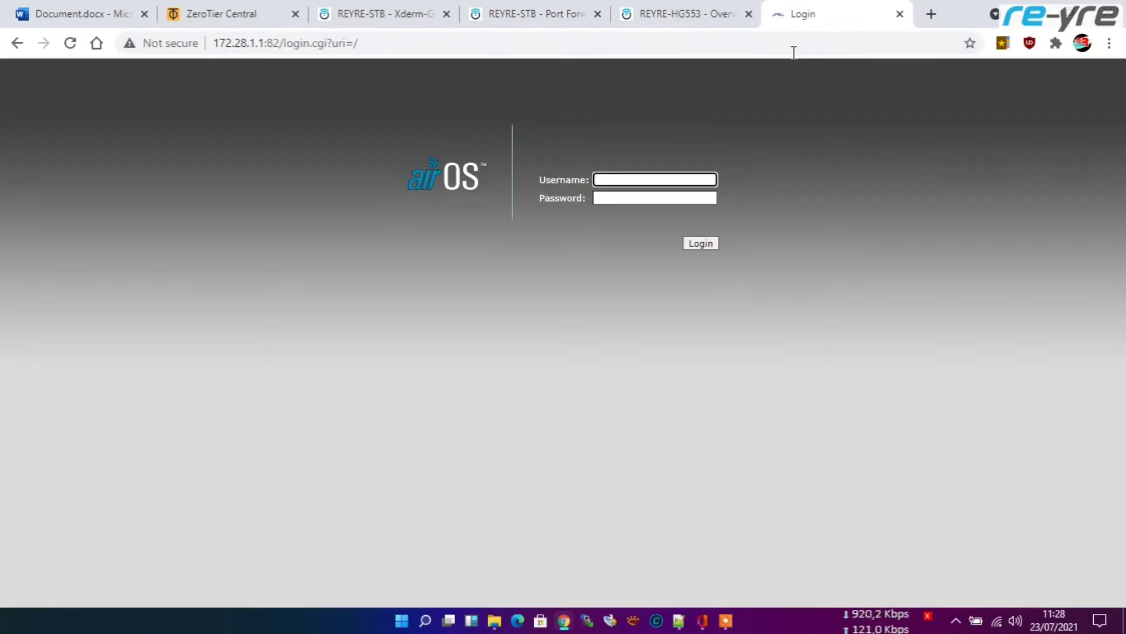
# Step: Log in to the NanoStation2 with the saved username and its password, declining to save it
pyautogui.click(690, 179)
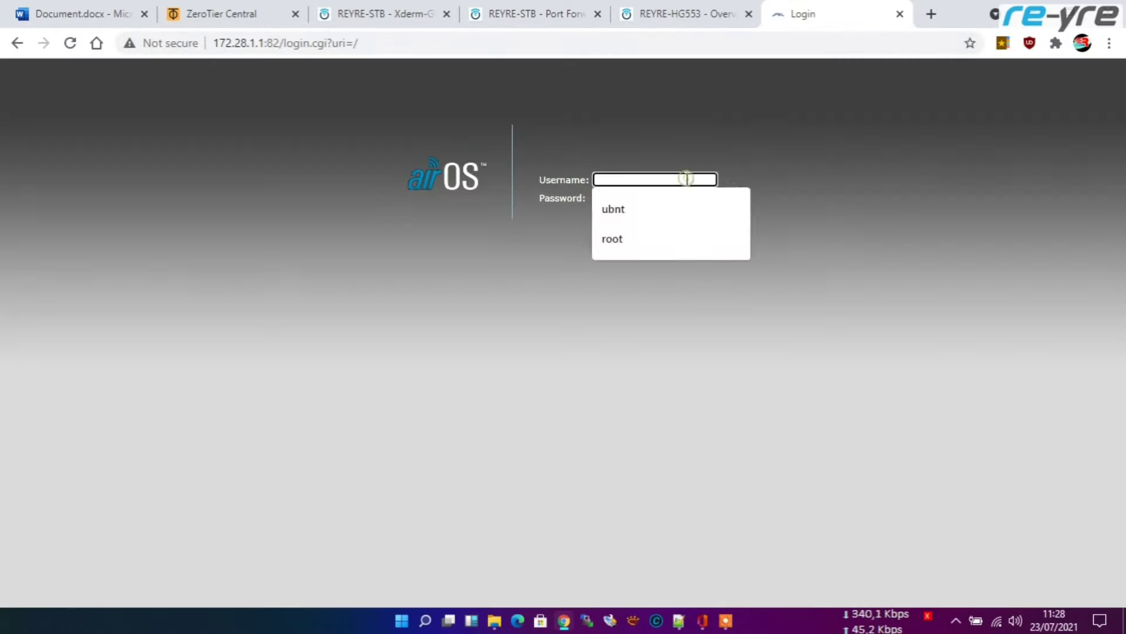
pyautogui.click(617, 210)
pyautogui.click(677, 199)
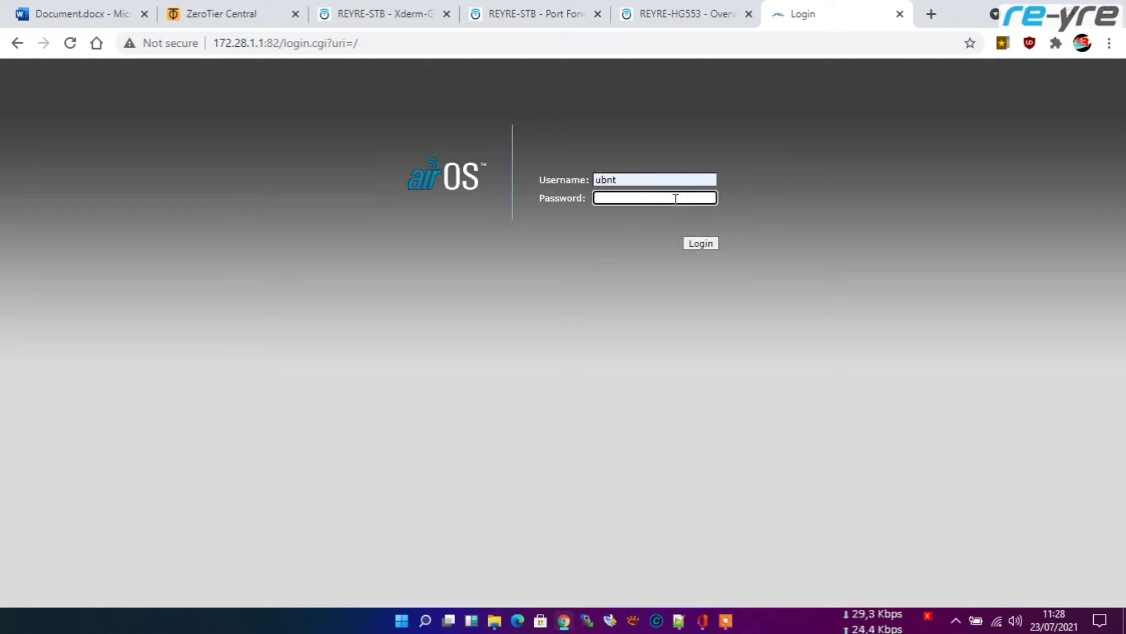
pyautogui.write('ubnt')
pyautogui.click(703, 246)
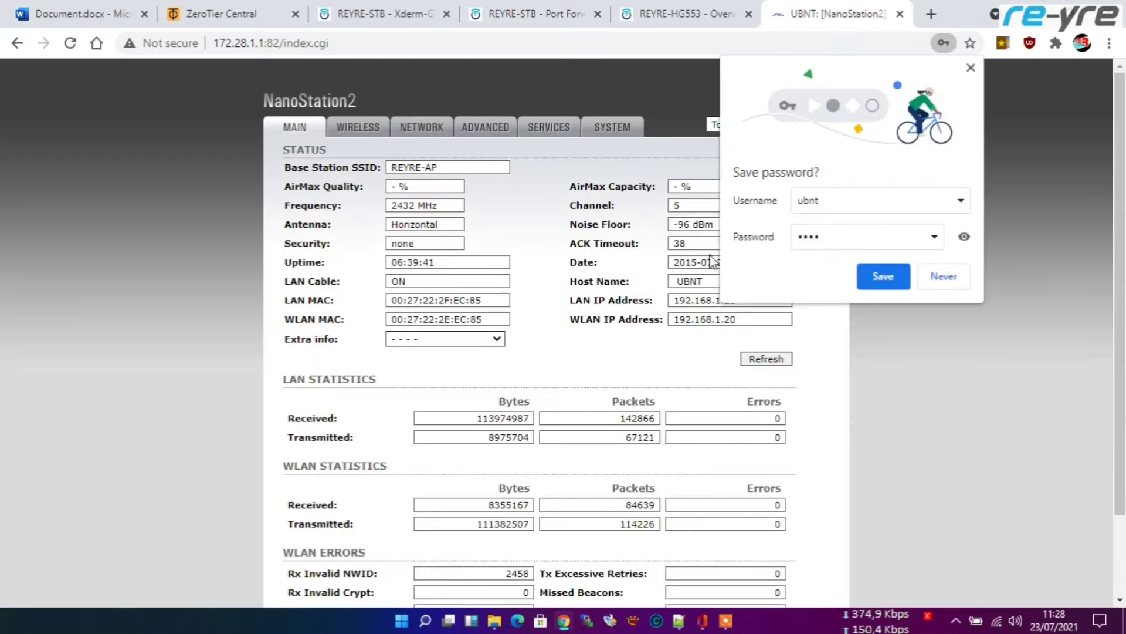
pyautogui.click(944, 276)
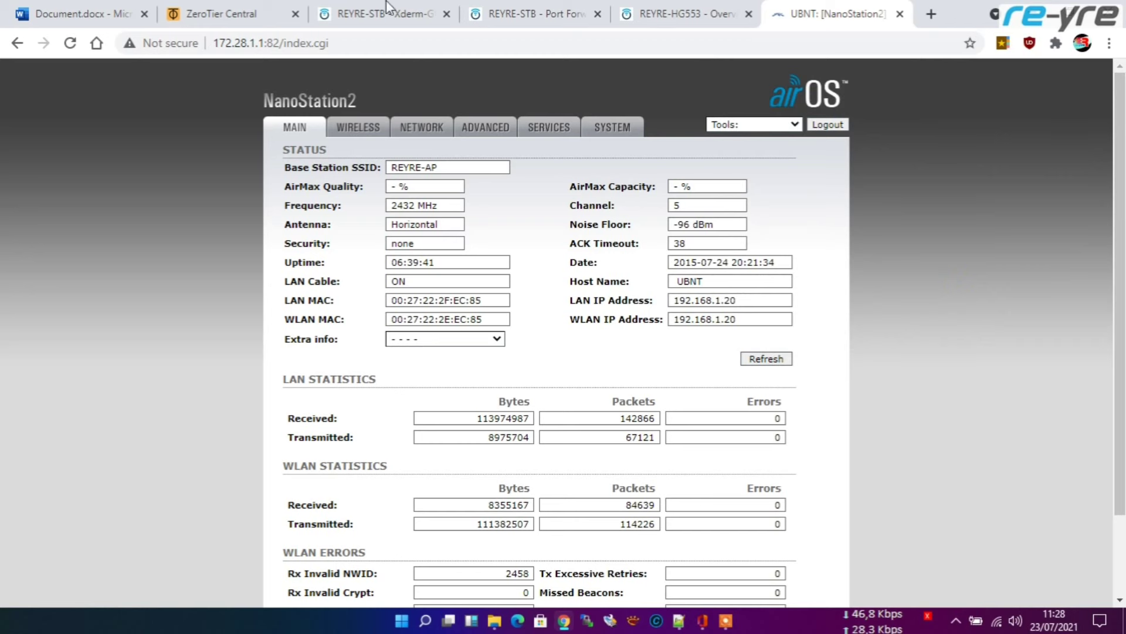
pyautogui.click(68, 13)
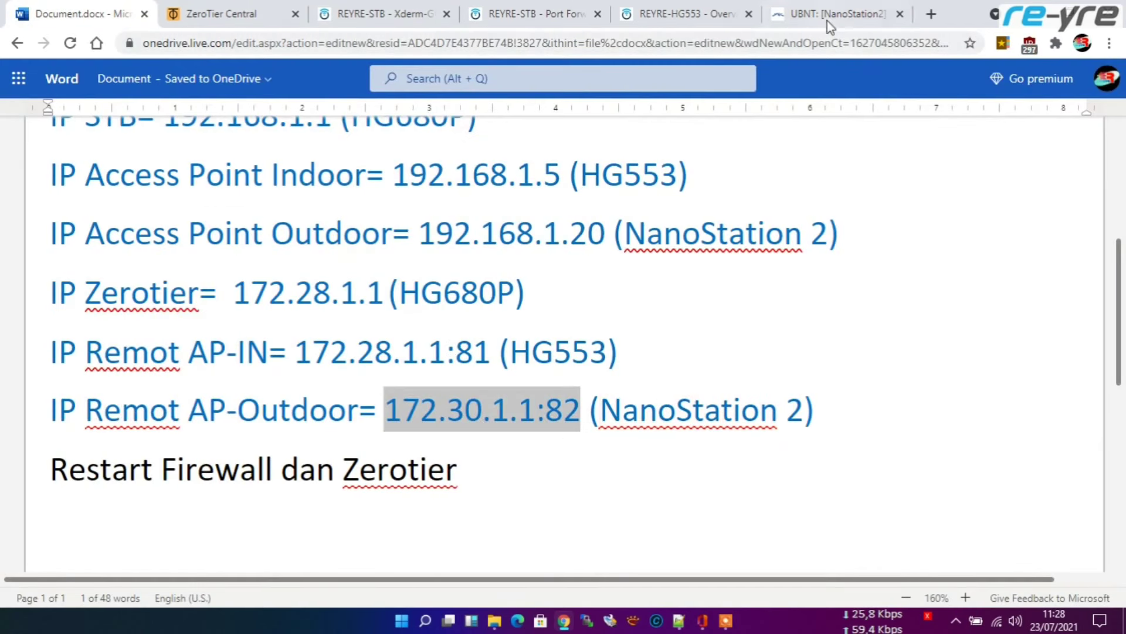
# Step: Change the outdoor AP address in the notes from 172.30.1.1:82 to 172.28.1.1:82
pyautogui.click(483, 413)
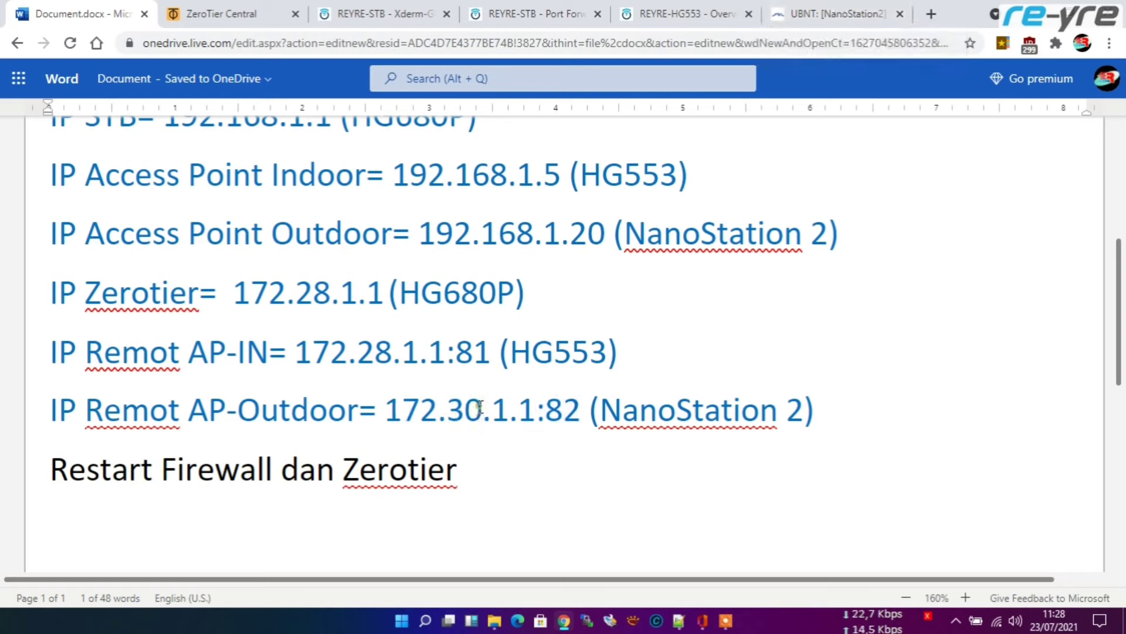
pyautogui.moveTo(480, 406); pyautogui.dragTo(450, 406)
pyautogui.write('2')
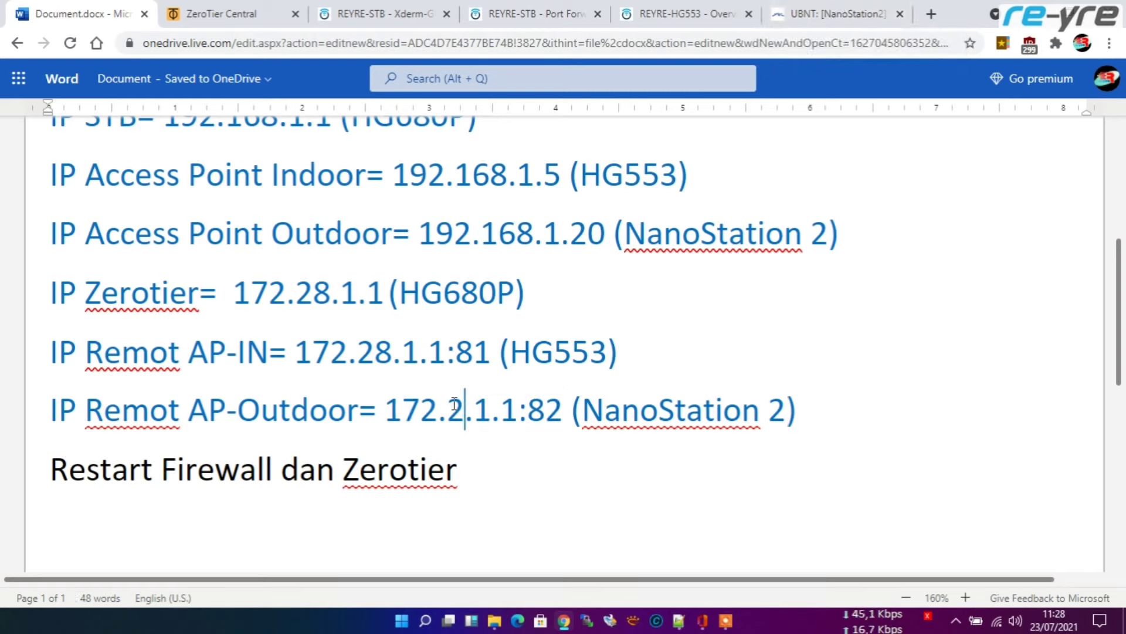
pyautogui.write('8')
pyautogui.moveTo(234, 290); pyautogui.dragTo(384, 293)
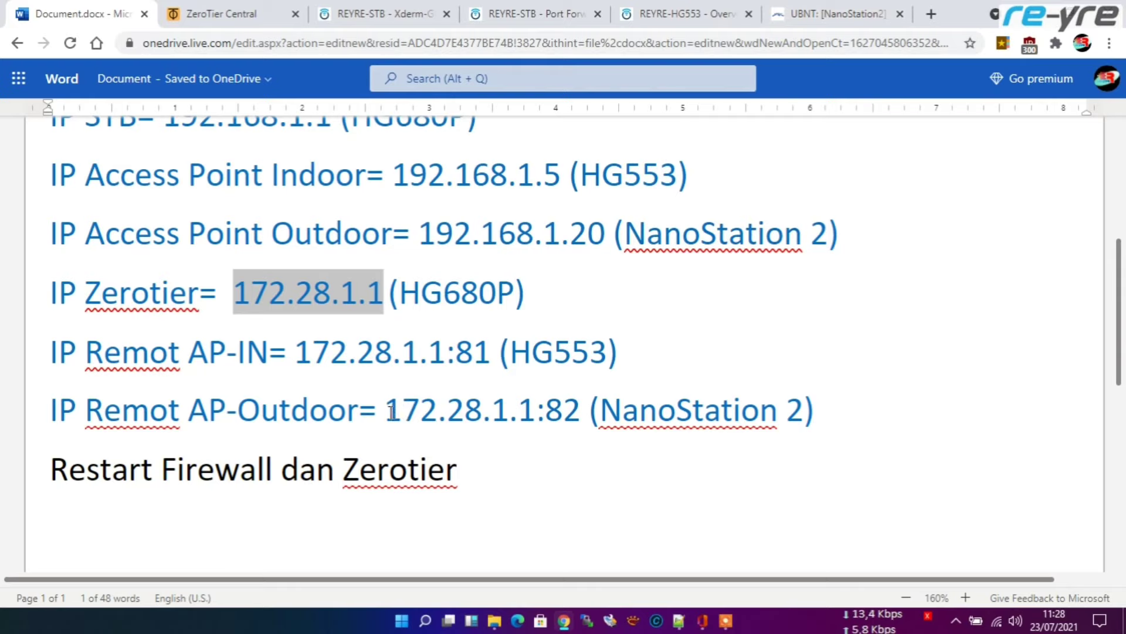
# Step: Copy 172.28.1.1:82 and open it in a fresh tab in place of the old NanoStation2 tab
pyautogui.moveTo(385, 411); pyautogui.dragTo(575, 417)
pyautogui.hotkey('ctrl', 'c')
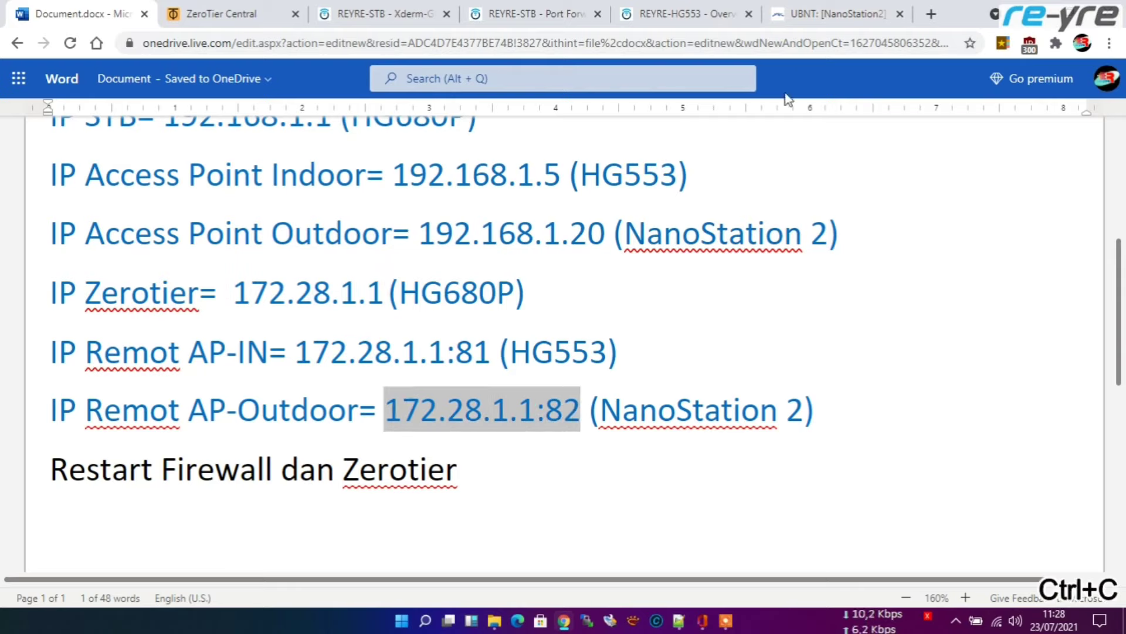
pyautogui.click(899, 14)
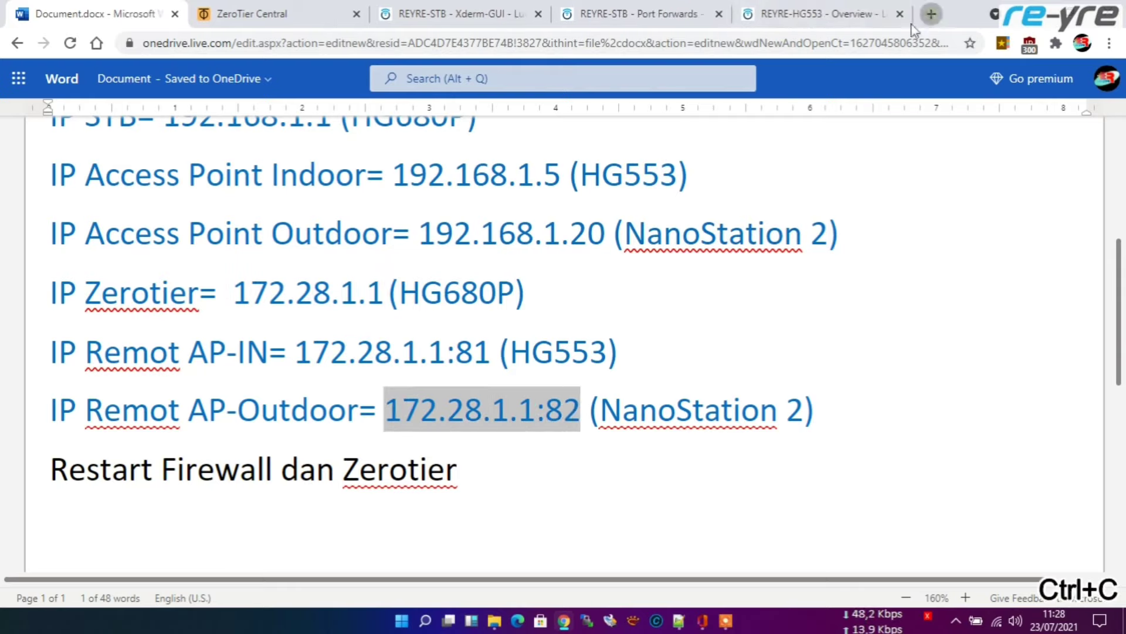
pyautogui.click(932, 14)
pyautogui.rightClick(767, 45)
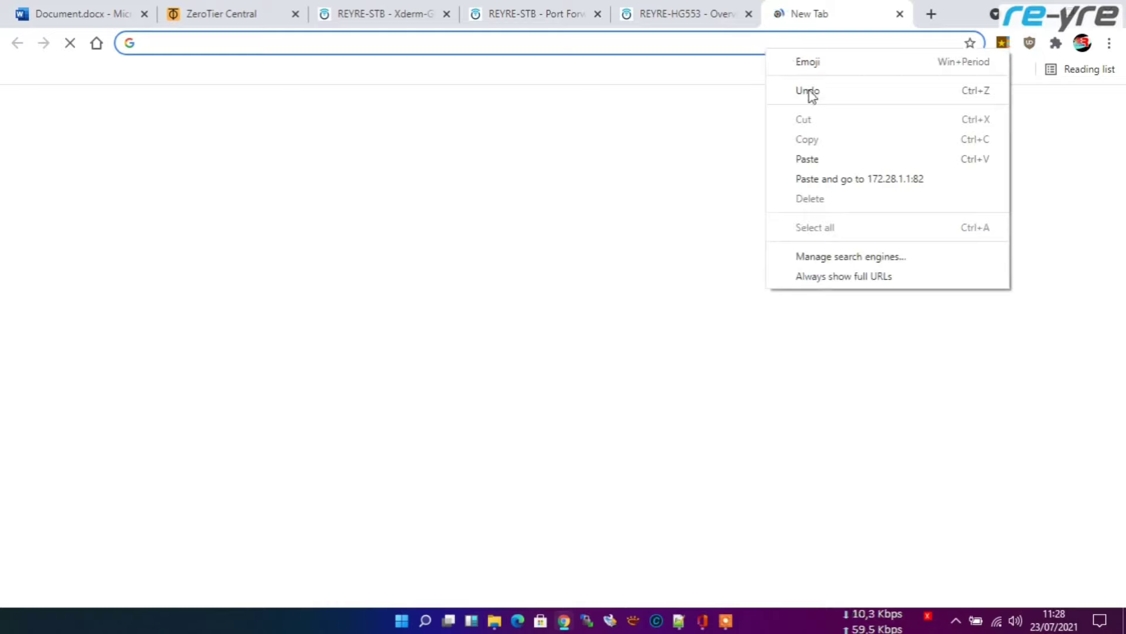
pyautogui.click(831, 180)
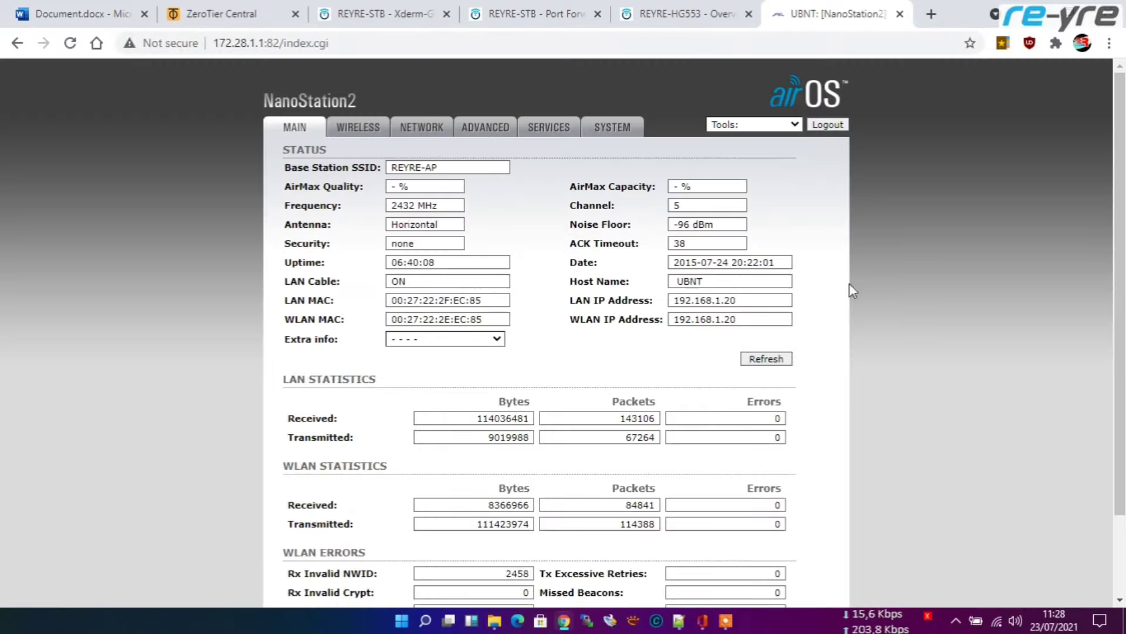
pyautogui.click(88, 13)
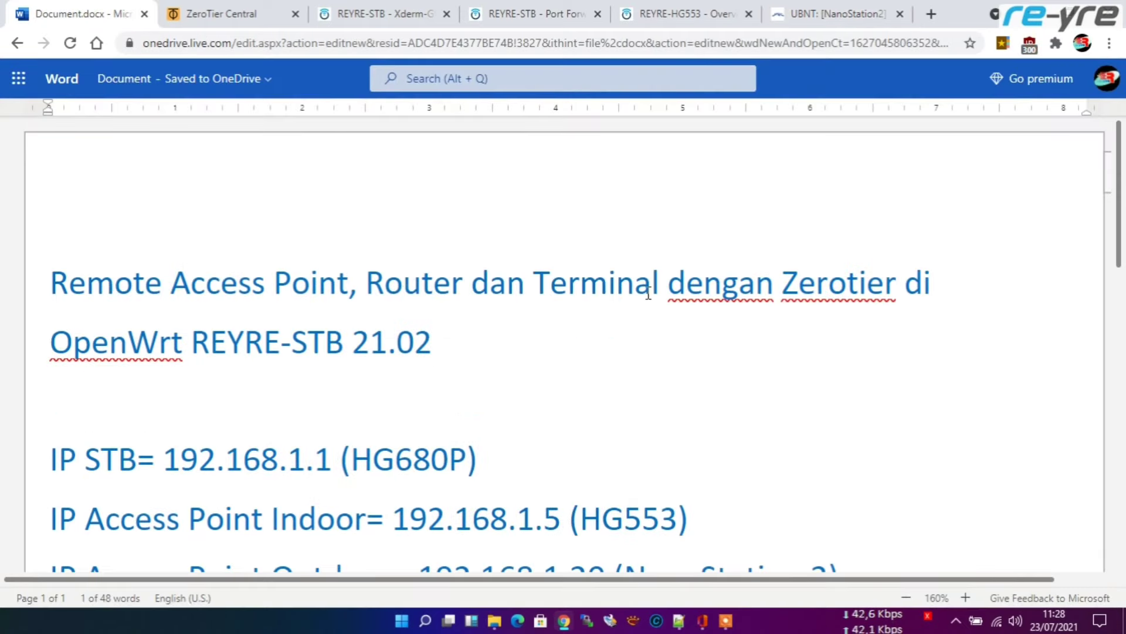
# Step: Set the ttyd terminal's interface to ztrtazv4bh, save and apply, then open the Terminal page
pyautogui.click(524, 12)
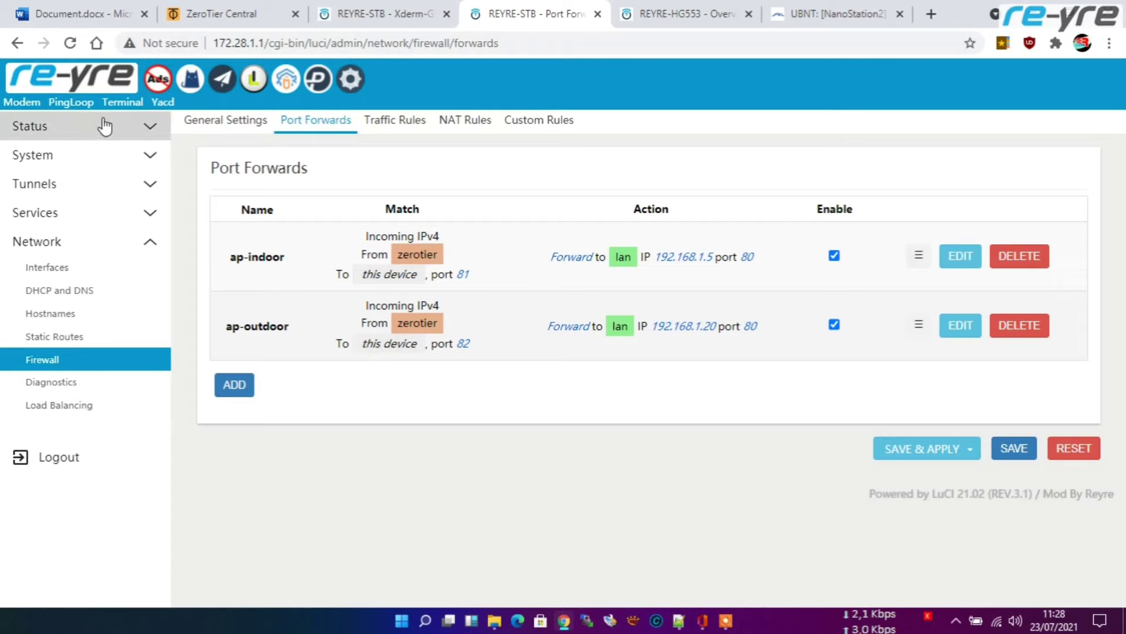
pyautogui.click(123, 106)
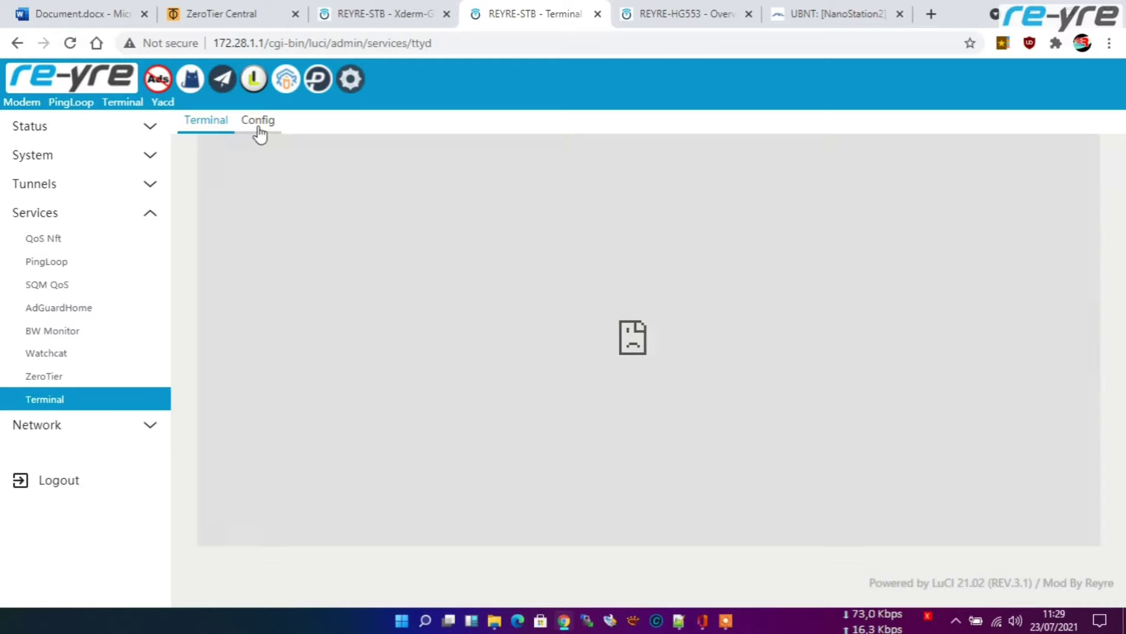
pyautogui.click(259, 128)
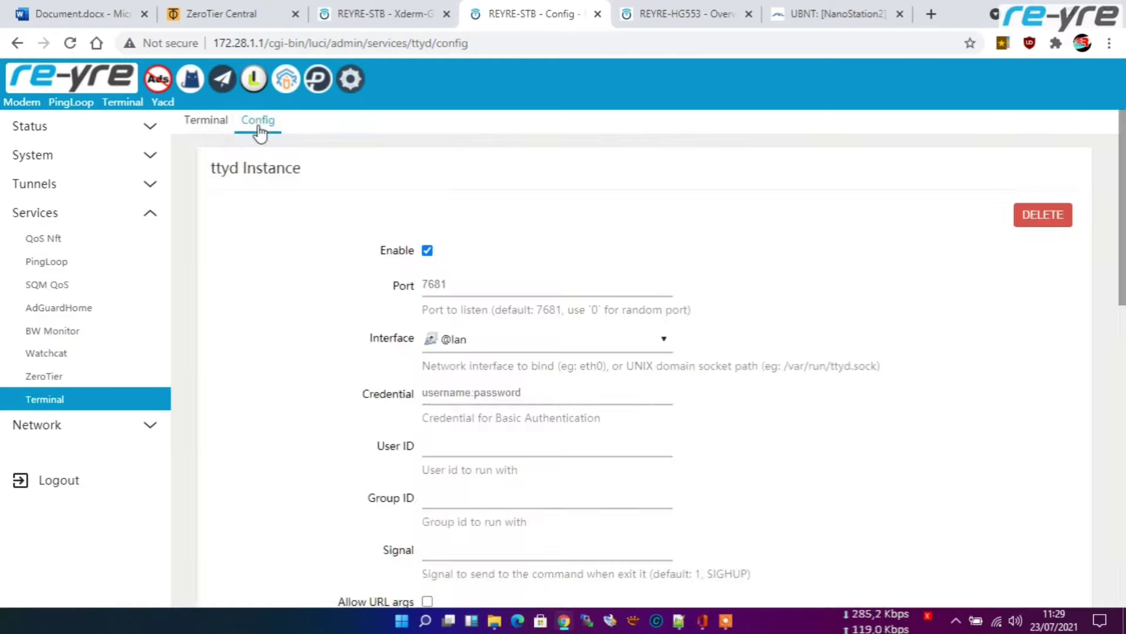
pyautogui.scroll(-1, 317, 344)
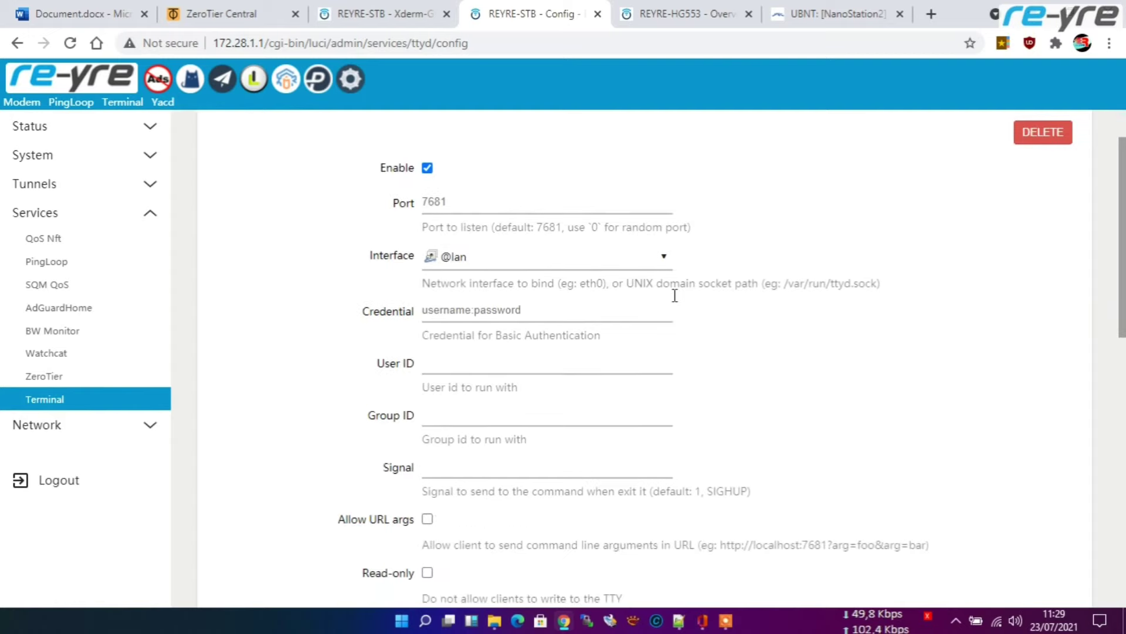
pyautogui.click(663, 260)
pyautogui.moveTo(670, 356); pyautogui.dragTo(657, 373)
pyautogui.scroll(4, 657, 374)
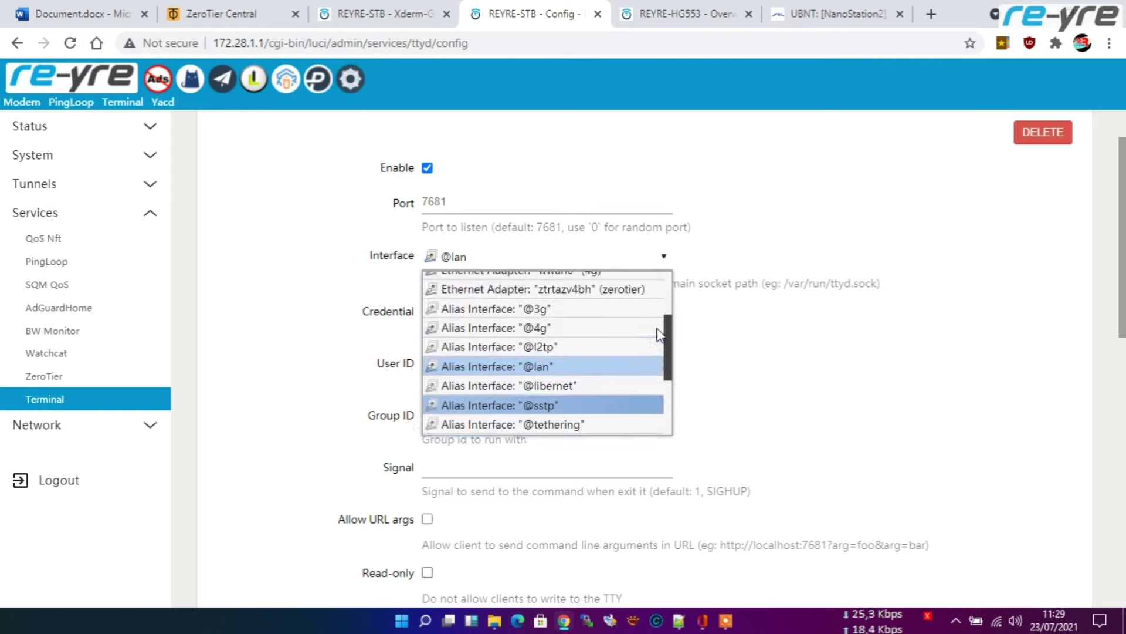
pyautogui.click(601, 336)
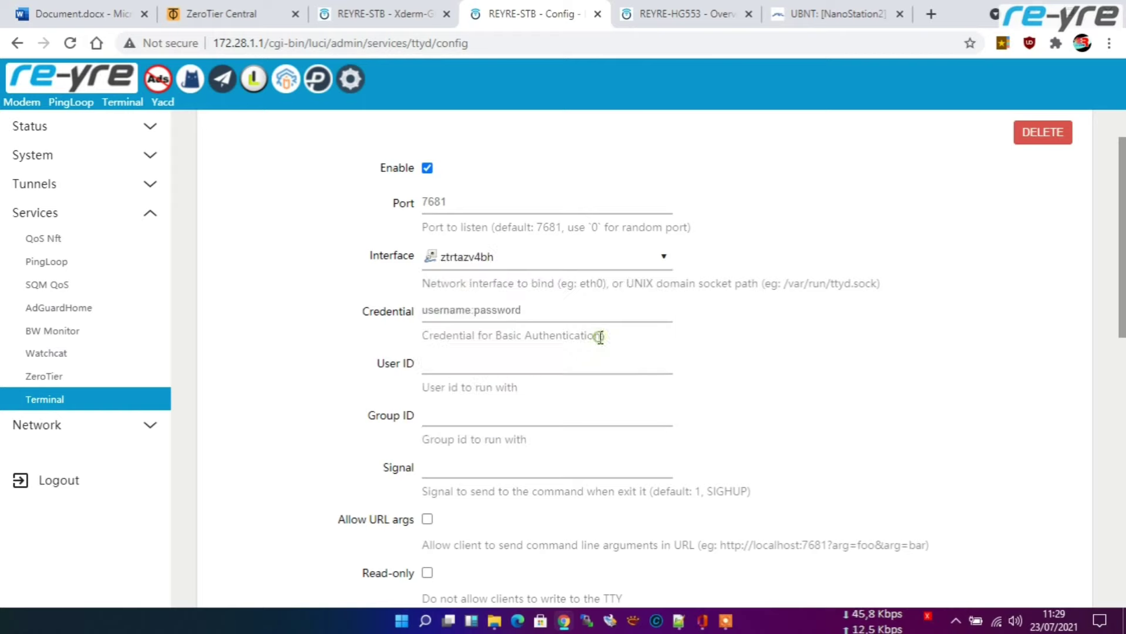
pyautogui.moveTo(1122, 304); pyautogui.dragTo(1122, 575)
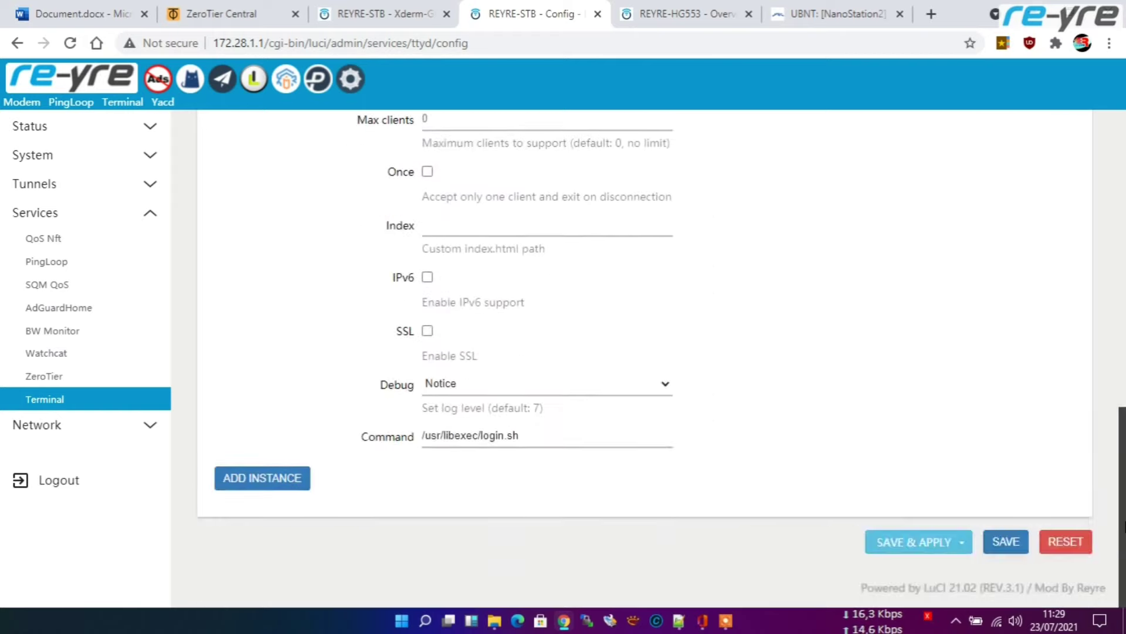
pyautogui.click(905, 547)
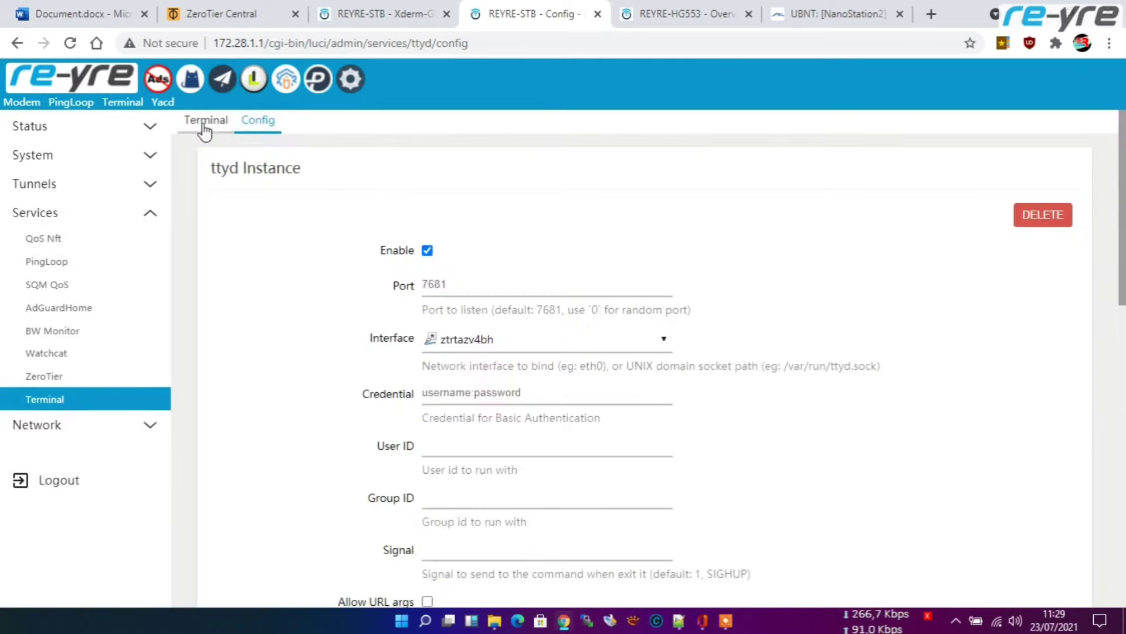
pyautogui.click(203, 126)
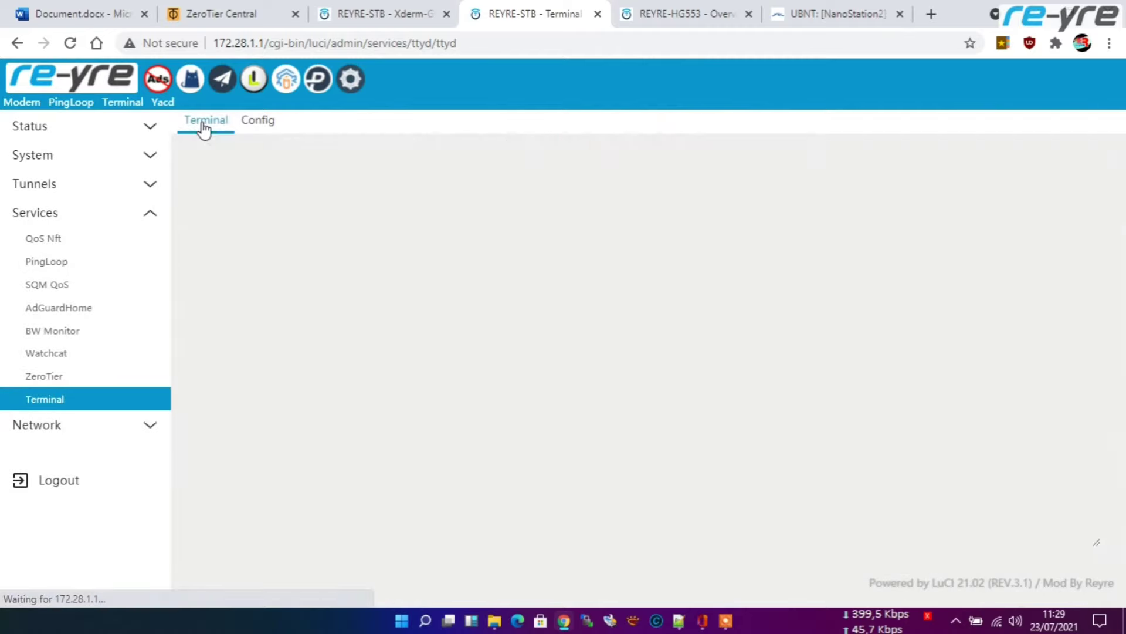
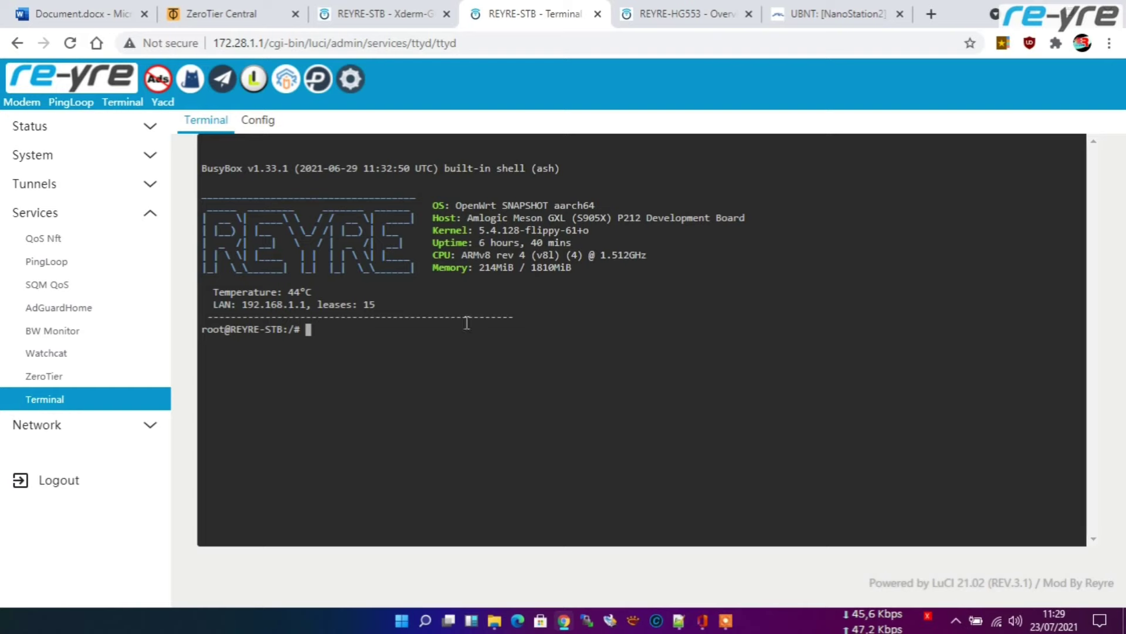
# Step: On the other STB's status overview, check its firmware (Pulpstone OpenWrt 18.06.2) and kernel 3.14.29
pyautogui.click(379, 14)
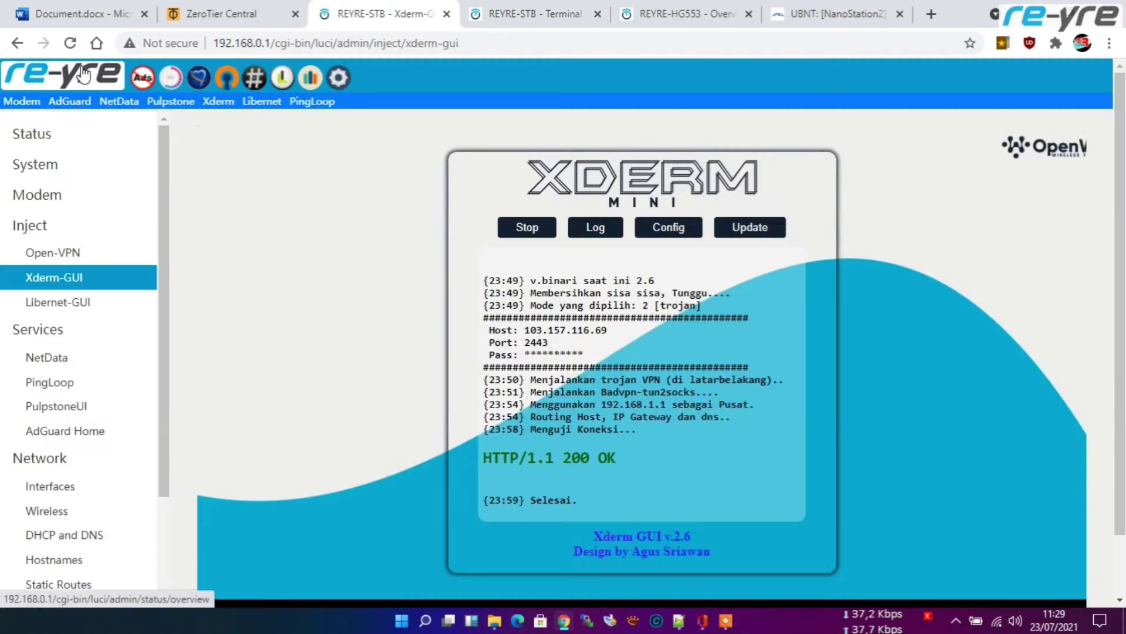
pyautogui.click(84, 77)
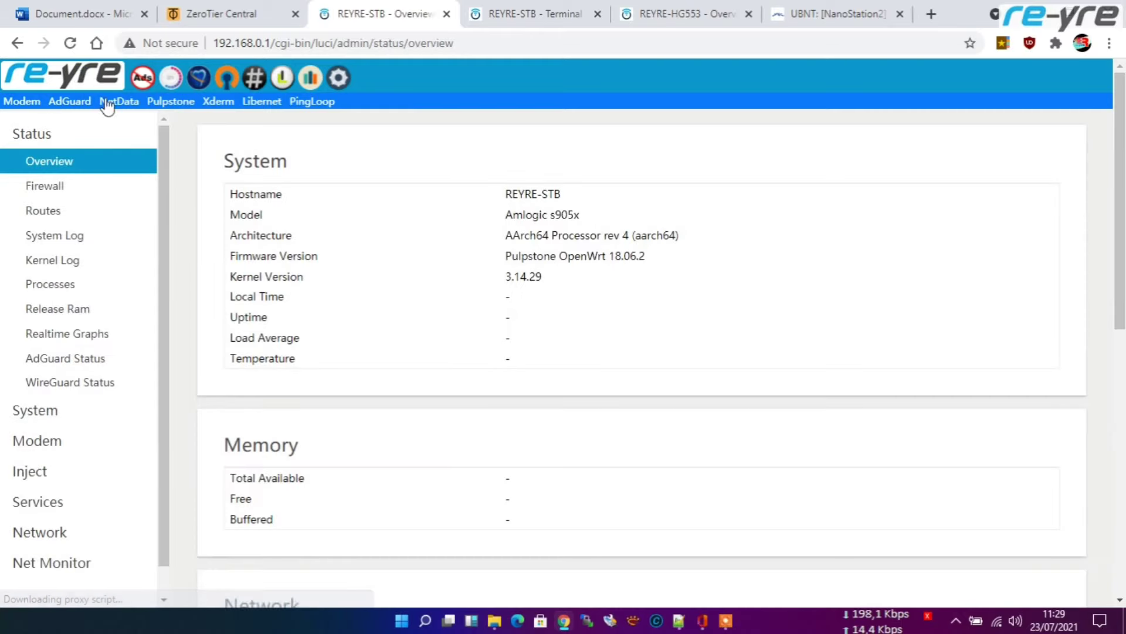
pyautogui.moveTo(509, 238); pyautogui.dragTo(681, 238)
pyautogui.moveTo(505, 258); pyautogui.dragTo(656, 263)
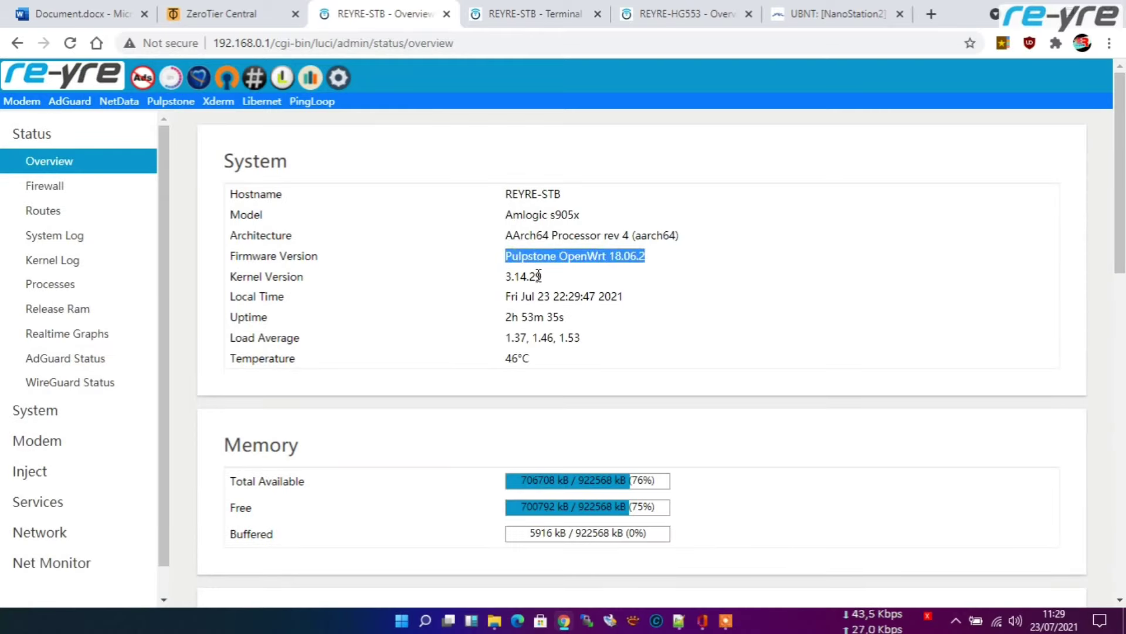
pyautogui.doubleClick(509, 278)
pyautogui.click(638, 280)
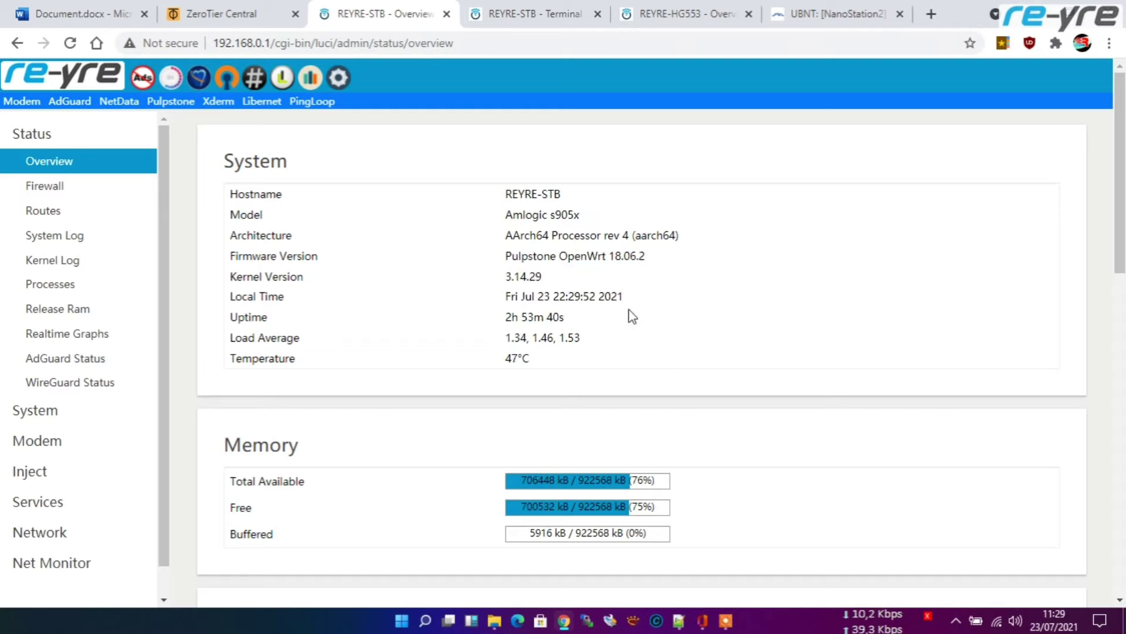
pyautogui.scroll(-4, 645, 340)
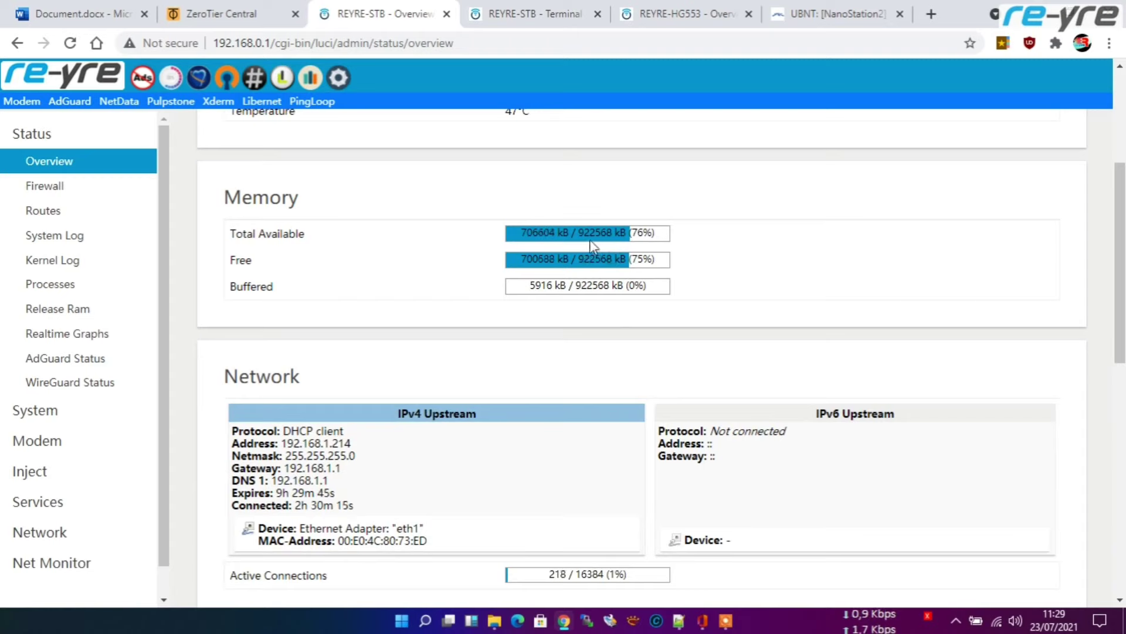
pyautogui.scroll(4, 592, 247)
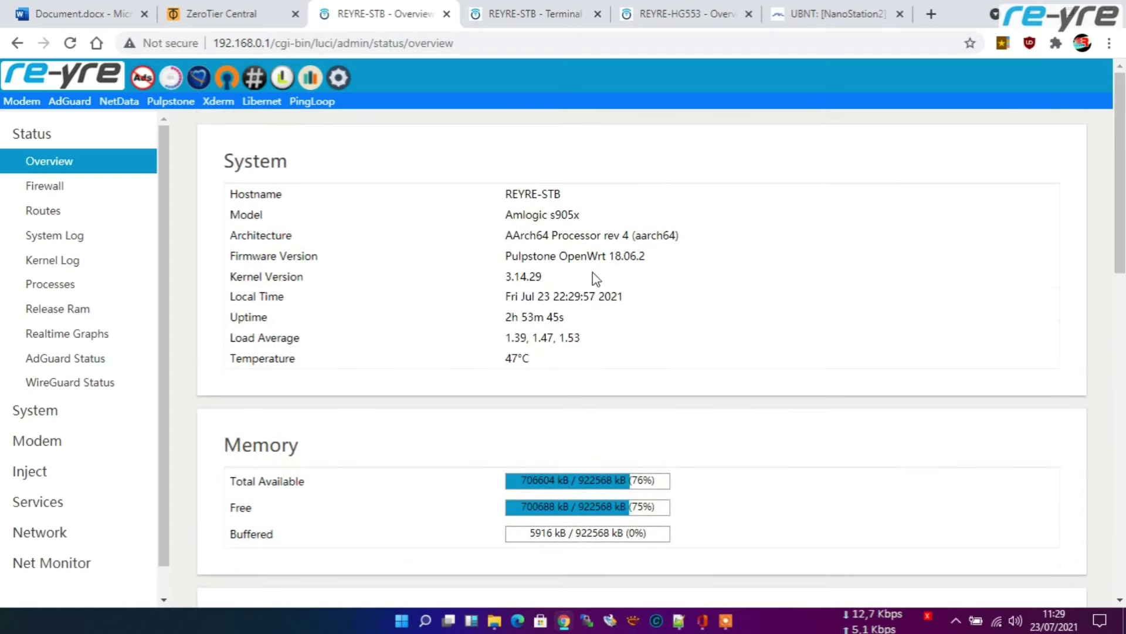
# Step: Leave the STB terminal for its status overview, then look over its network interfaces and devices
pyautogui.click(517, 10)
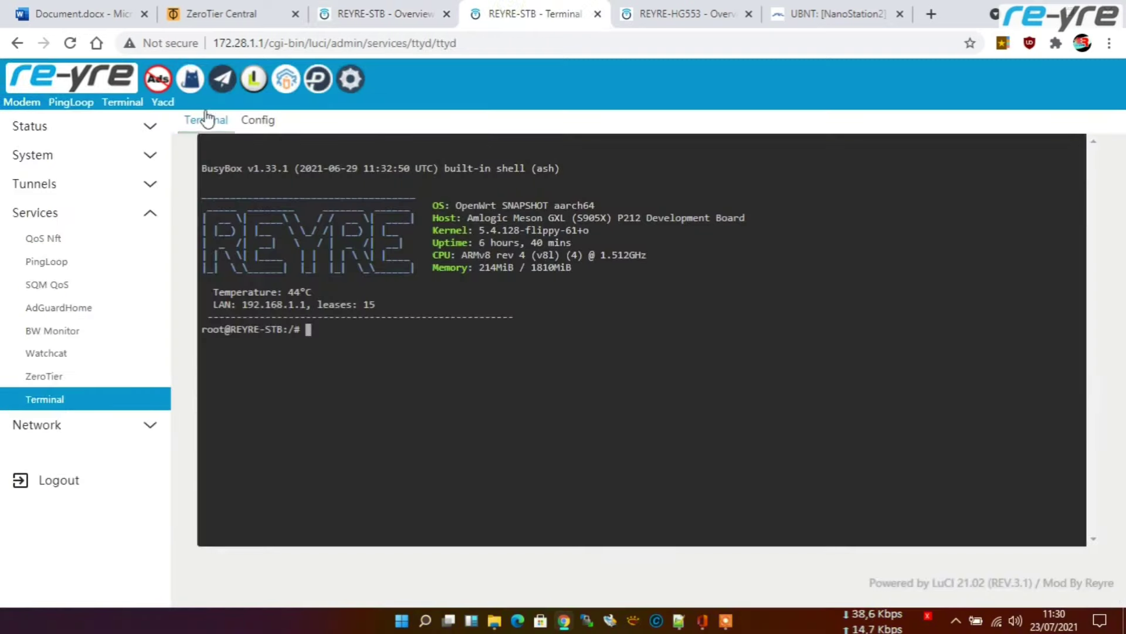
pyautogui.click(79, 84)
pyautogui.click(617, 147)
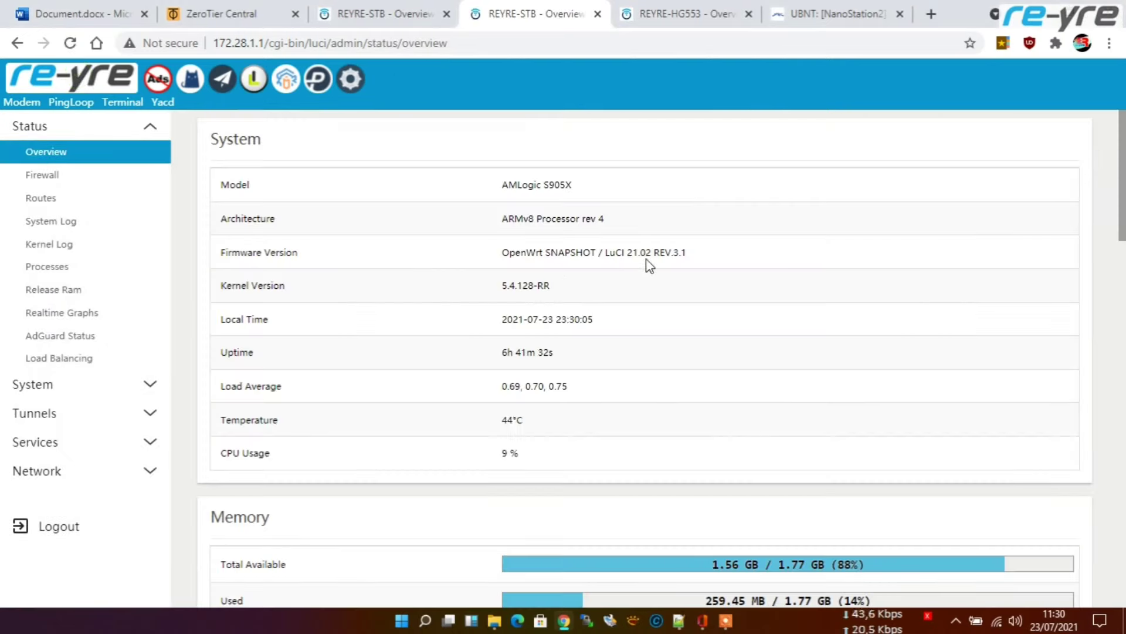
pyautogui.scroll(-3, 647, 276)
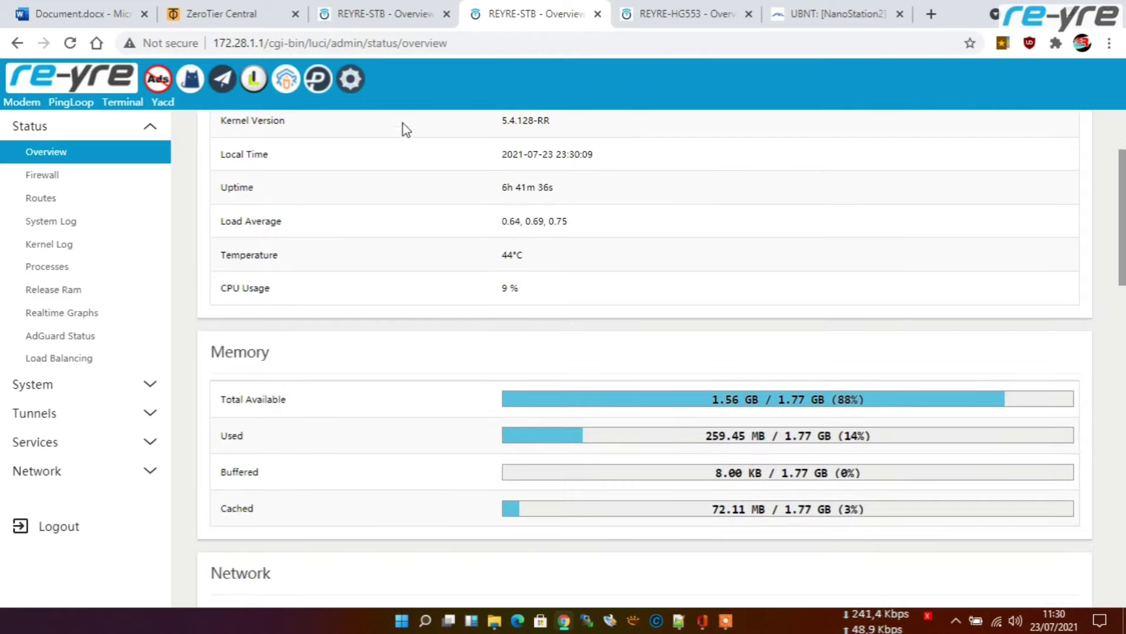
pyautogui.click(352, 81)
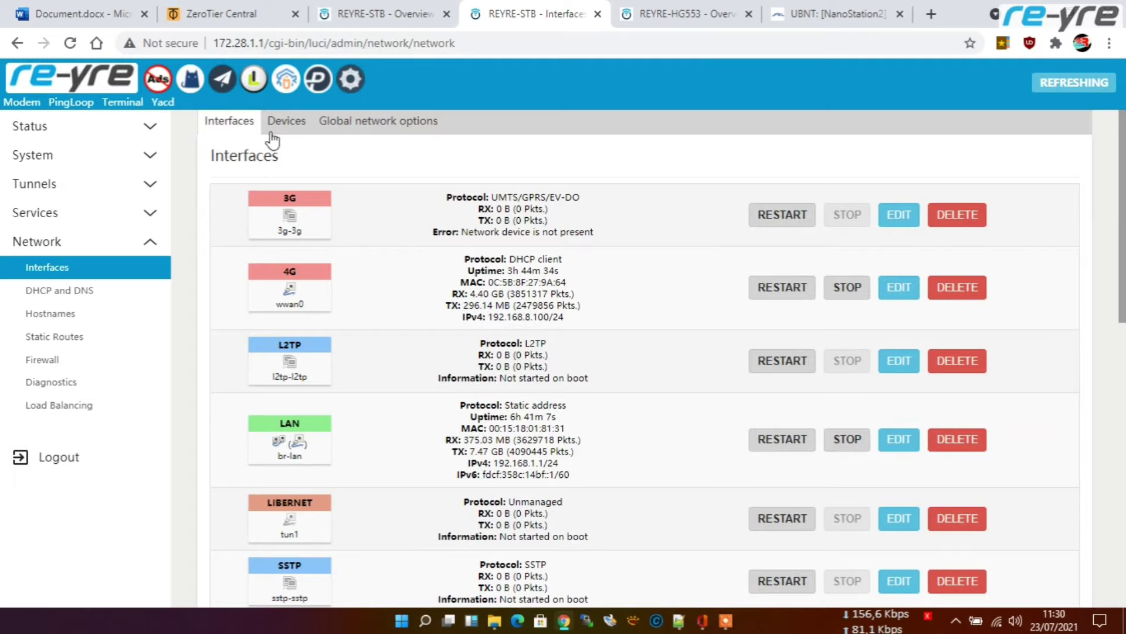
pyautogui.click(277, 124)
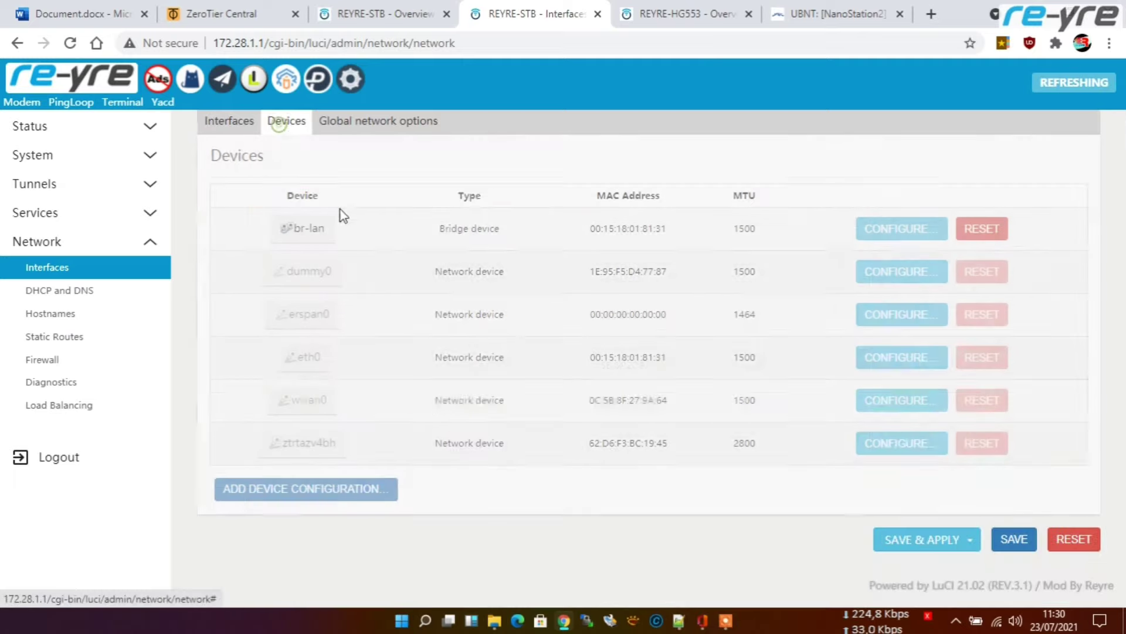
pyautogui.click(234, 125)
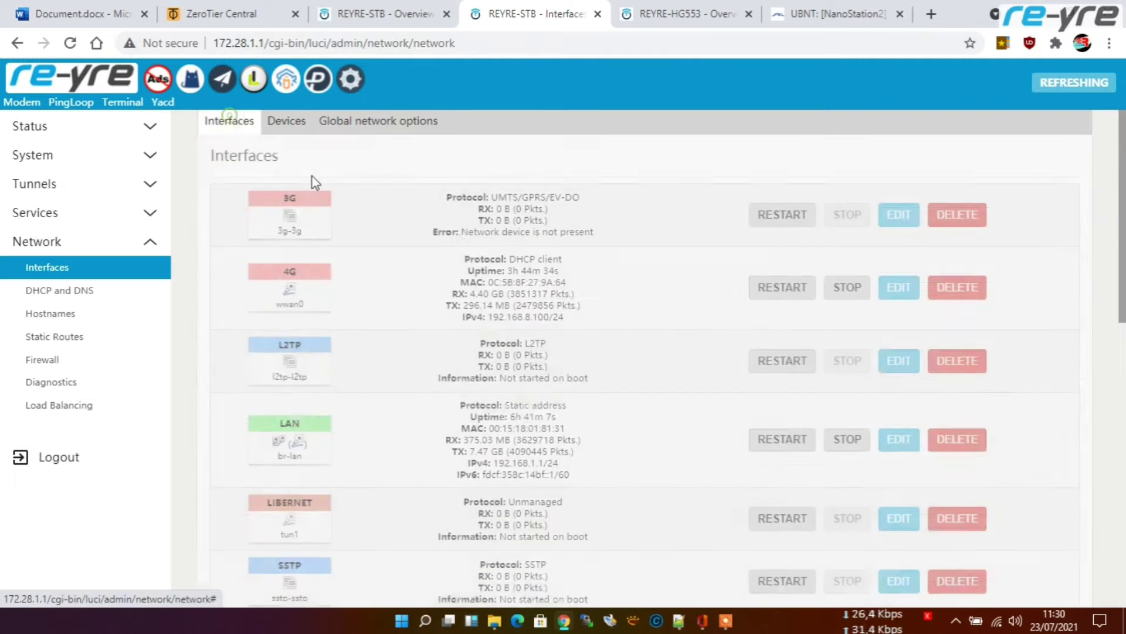
pyautogui.scroll(-10, 633, 276)
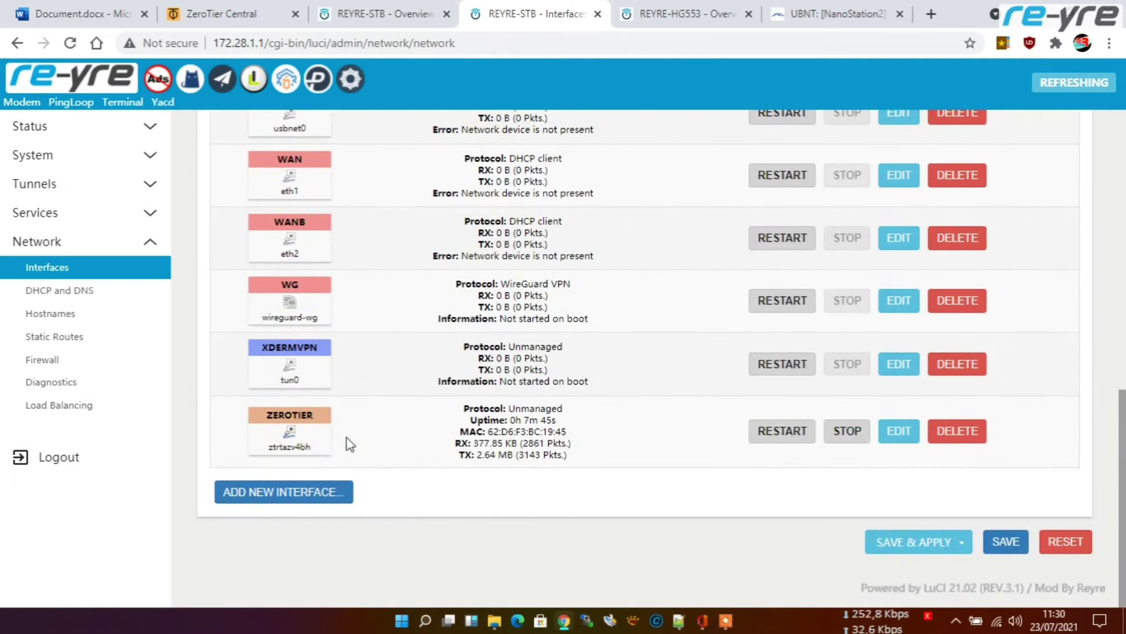
# Step: Review the STB's ap-indoor and ap-outdoor port forwards (ports 81 and 82), then view the indoor AP
pyautogui.click(67, 359)
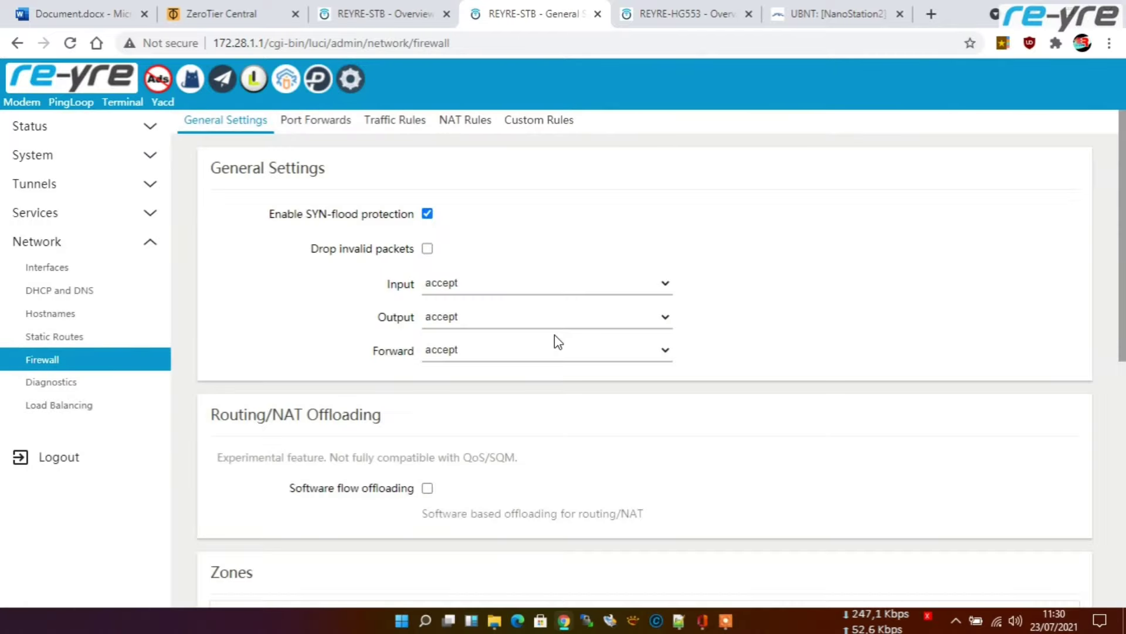
pyautogui.scroll(-10, 555, 336)
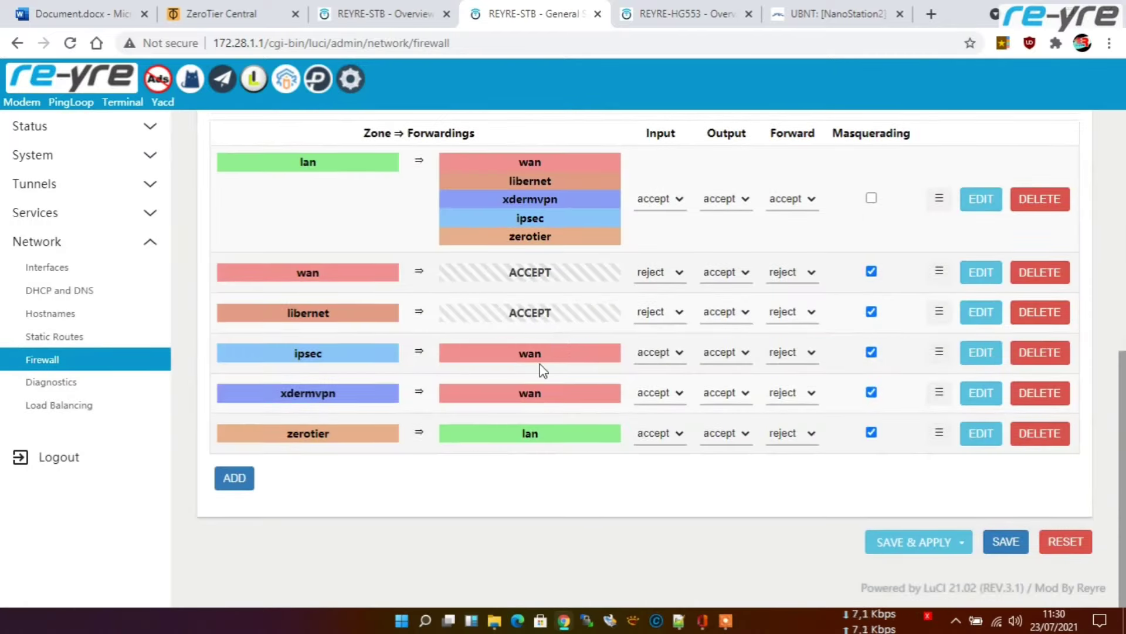
pyautogui.scroll(10, 416, 246)
pyautogui.scroll(-10, 425, 352)
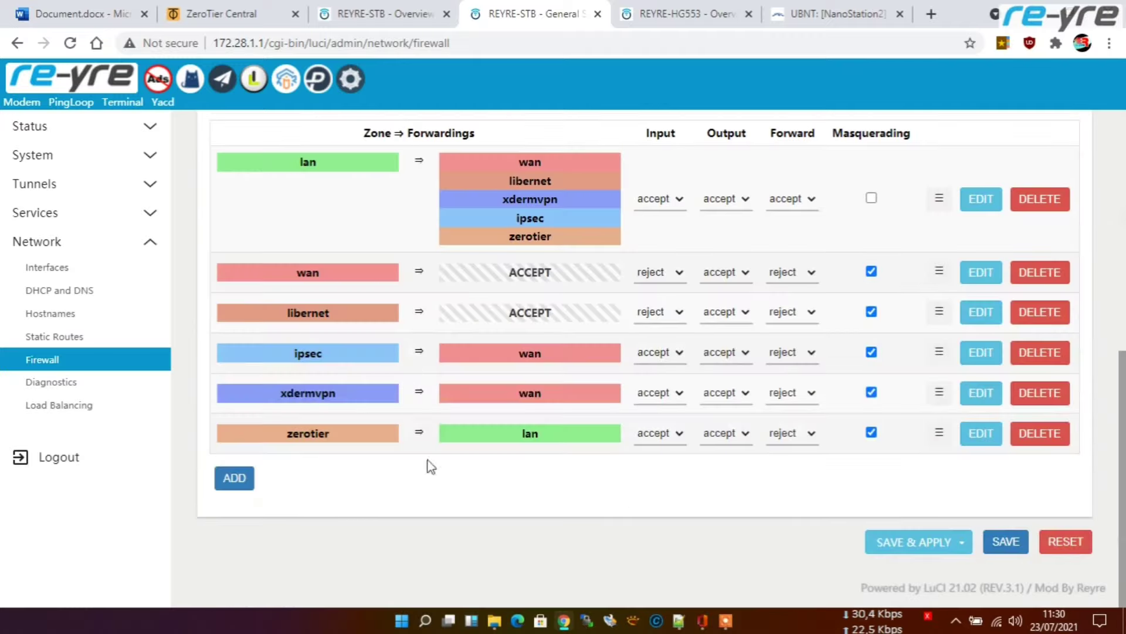
pyautogui.scroll(10, 479, 405)
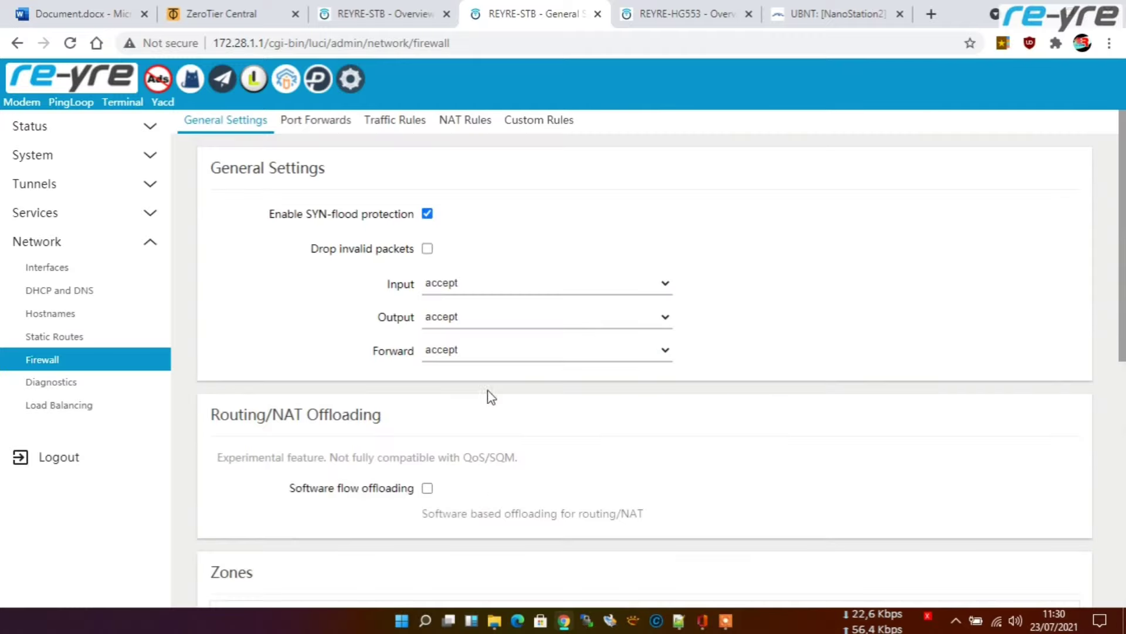
pyautogui.click(315, 120)
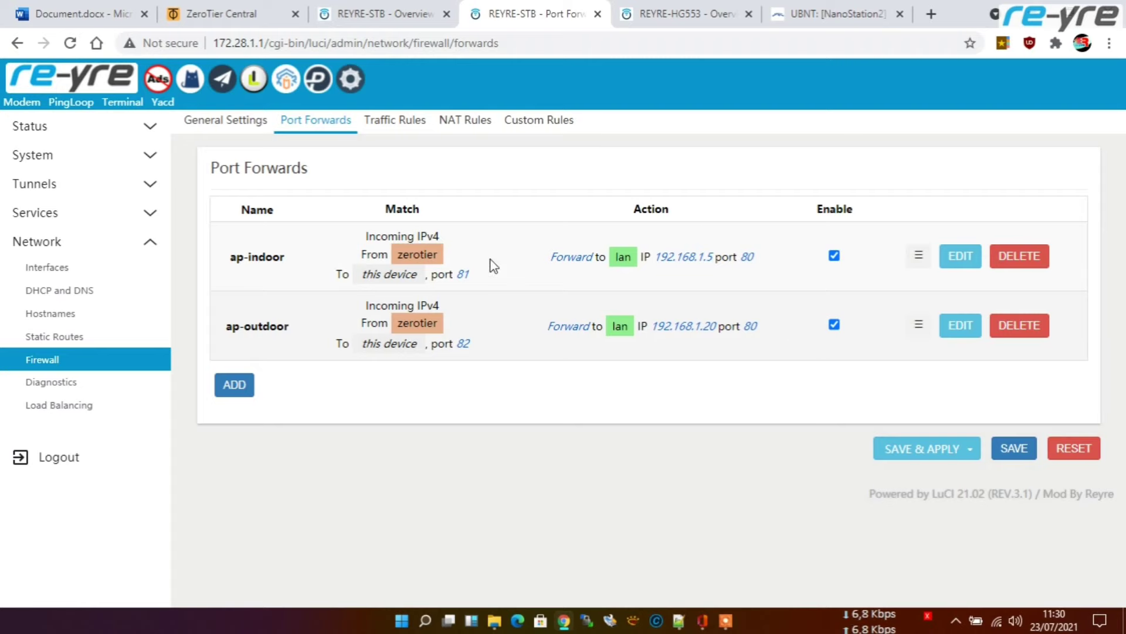
pyautogui.click(683, 14)
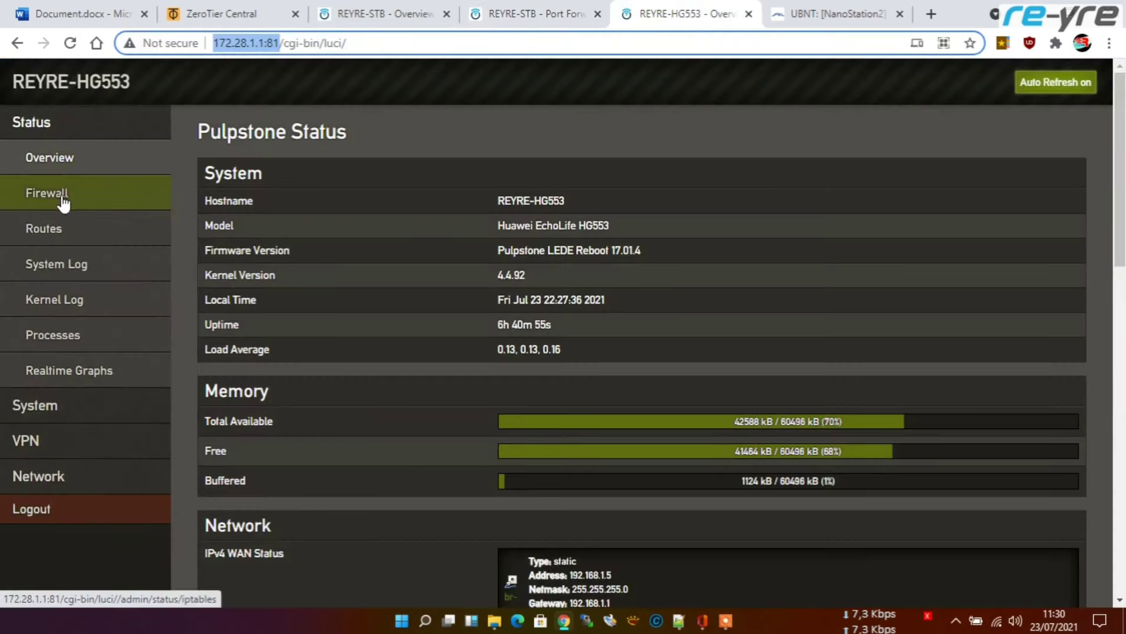
# Step: Log in to the indoor AP as root and review its routing table
pyautogui.click(59, 234)
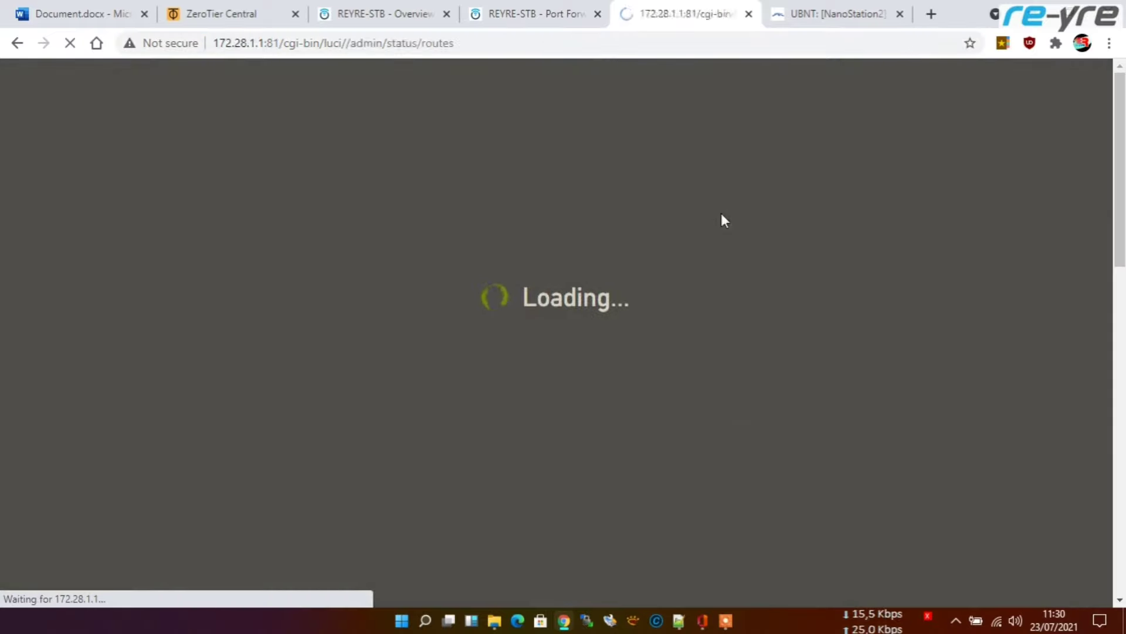
pyautogui.click(580, 321)
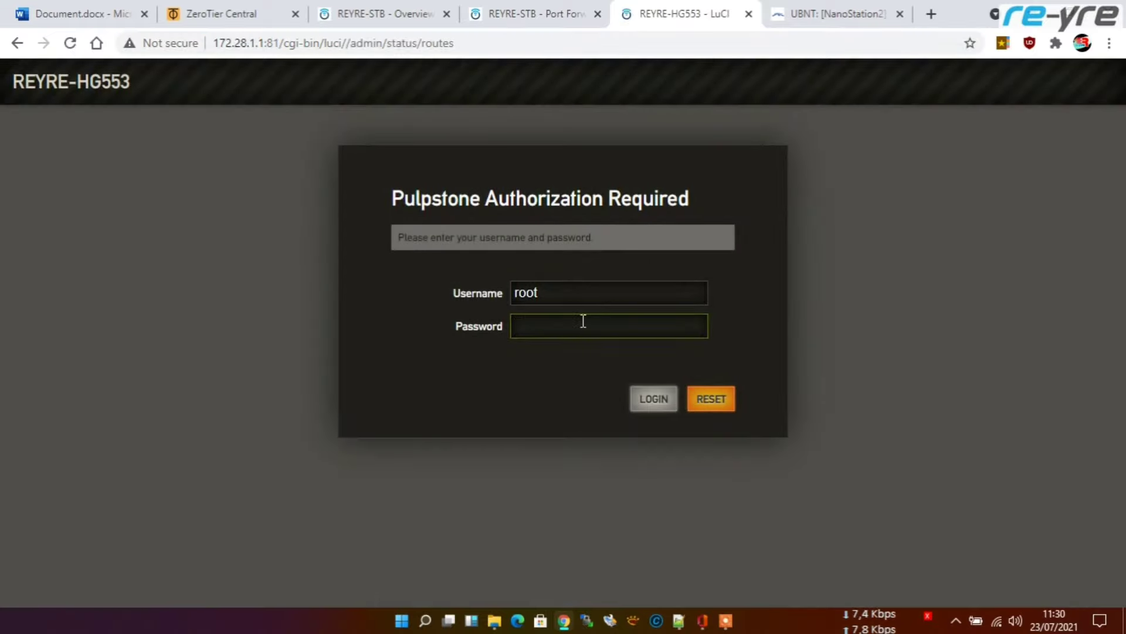
pyautogui.click(649, 394)
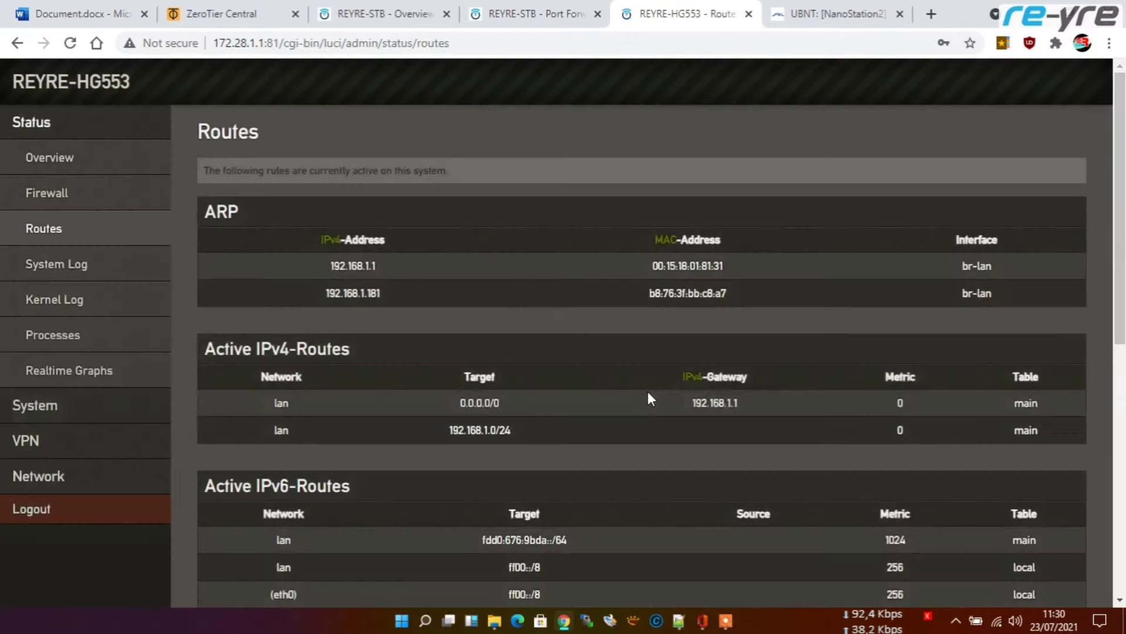
pyautogui.scroll(-10, 652, 412)
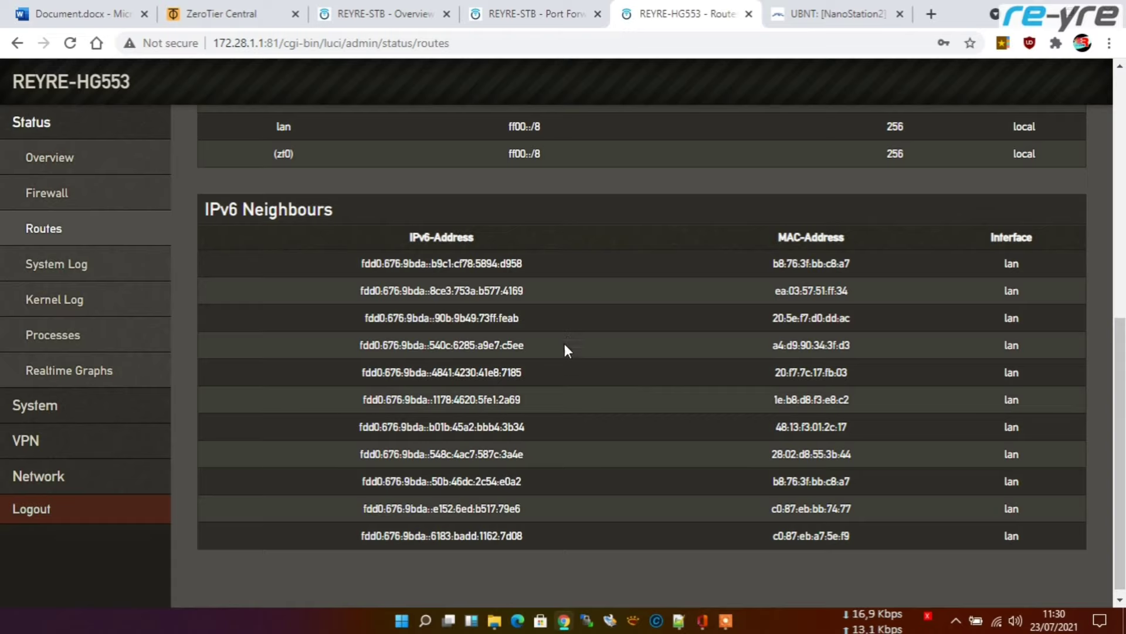
pyautogui.scroll(10, 563, 355)
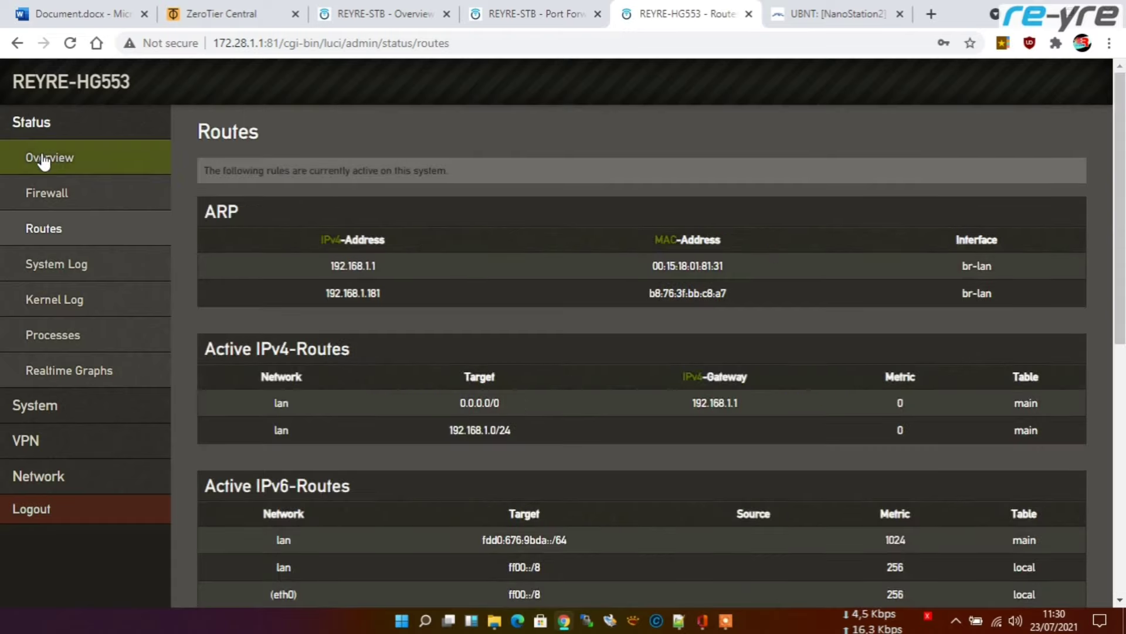
# Step: Scroll through the indoor AP's status overview, then move on to the NanoStation2 page
pyautogui.click(44, 158)
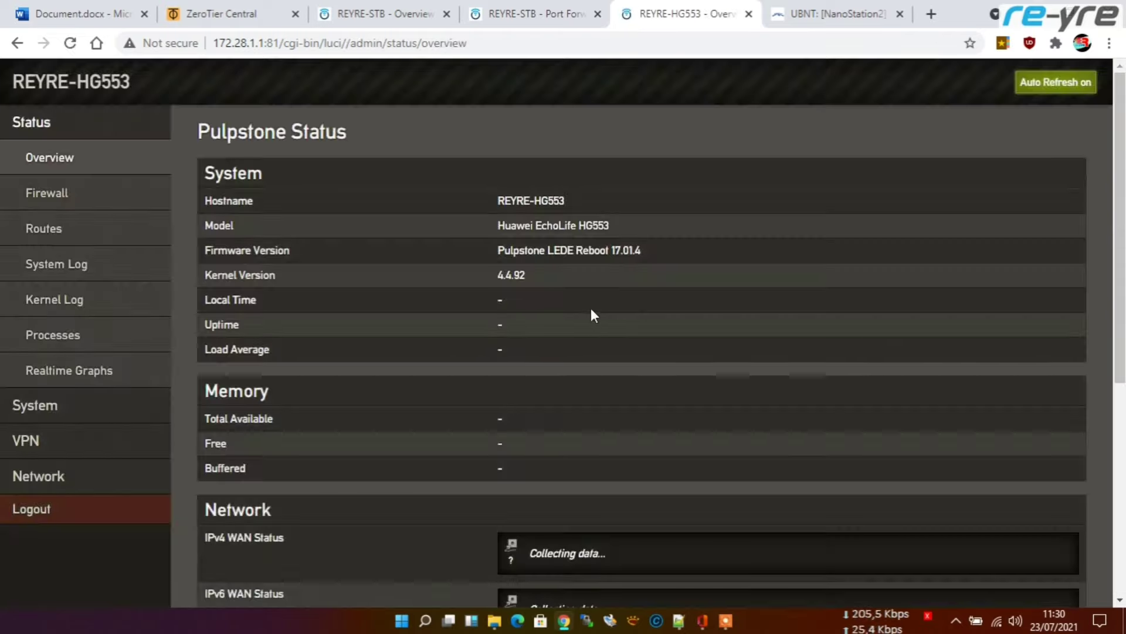
pyautogui.scroll(-15, 592, 311)
pyautogui.scroll(8, 592, 315)
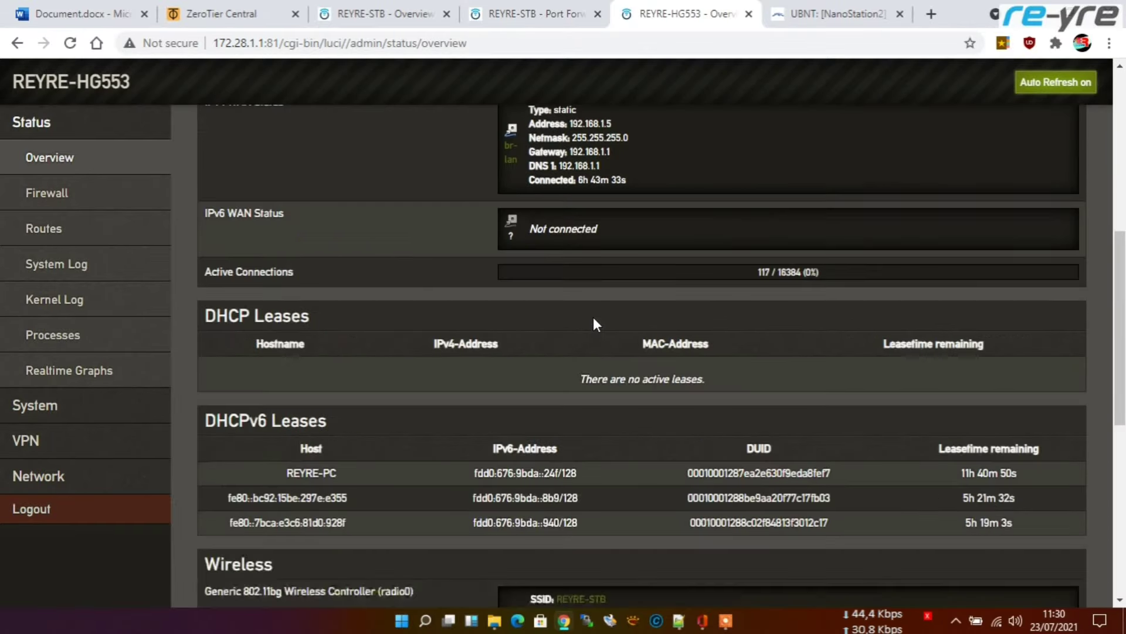
pyautogui.scroll(7, 593, 323)
pyautogui.hotkey('ctrl', 'Tab')
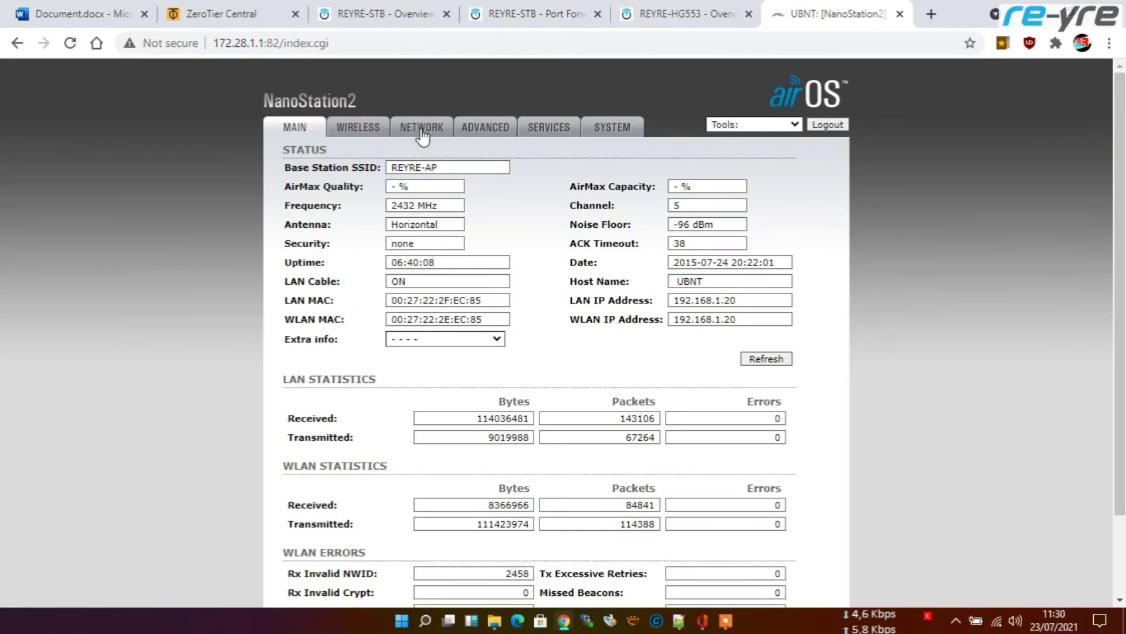
# Step: Confirm the NanoStation's network settings show IP 192.168.1.20, reached via port 82
pyautogui.click(422, 133)
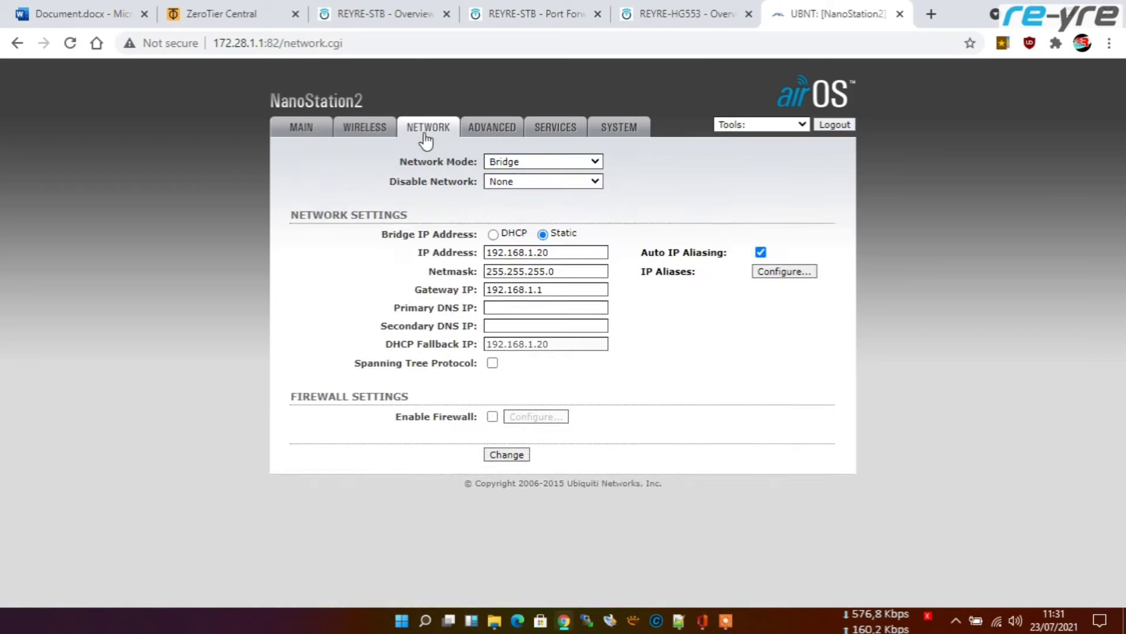
pyautogui.doubleClick(553, 254)
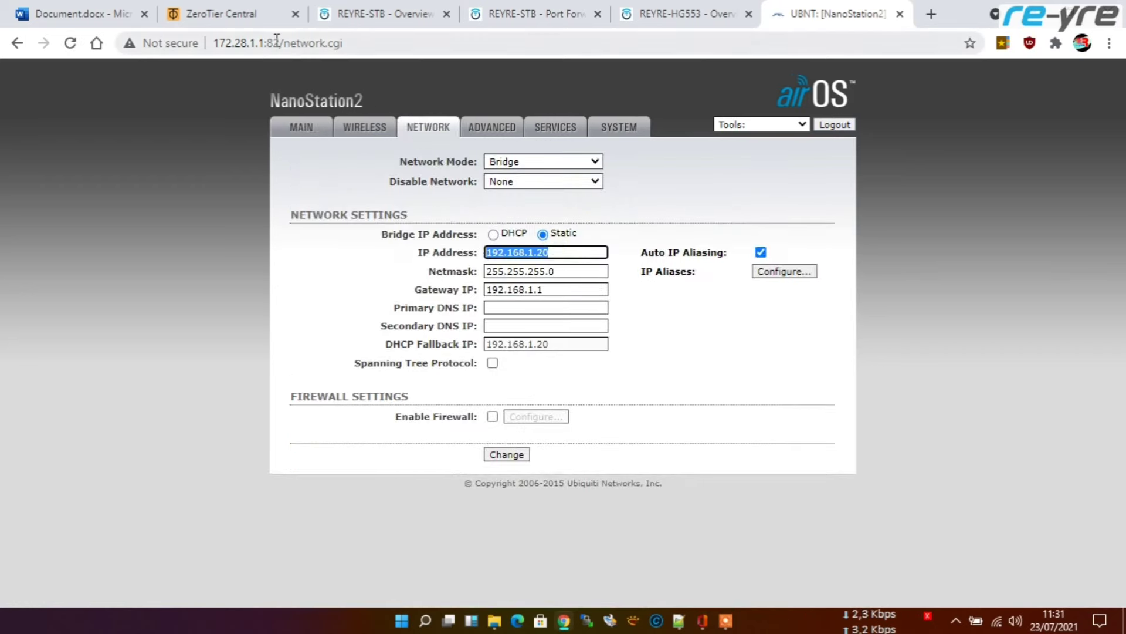
pyautogui.moveTo(280, 47); pyautogui.dragTo(218, 52)
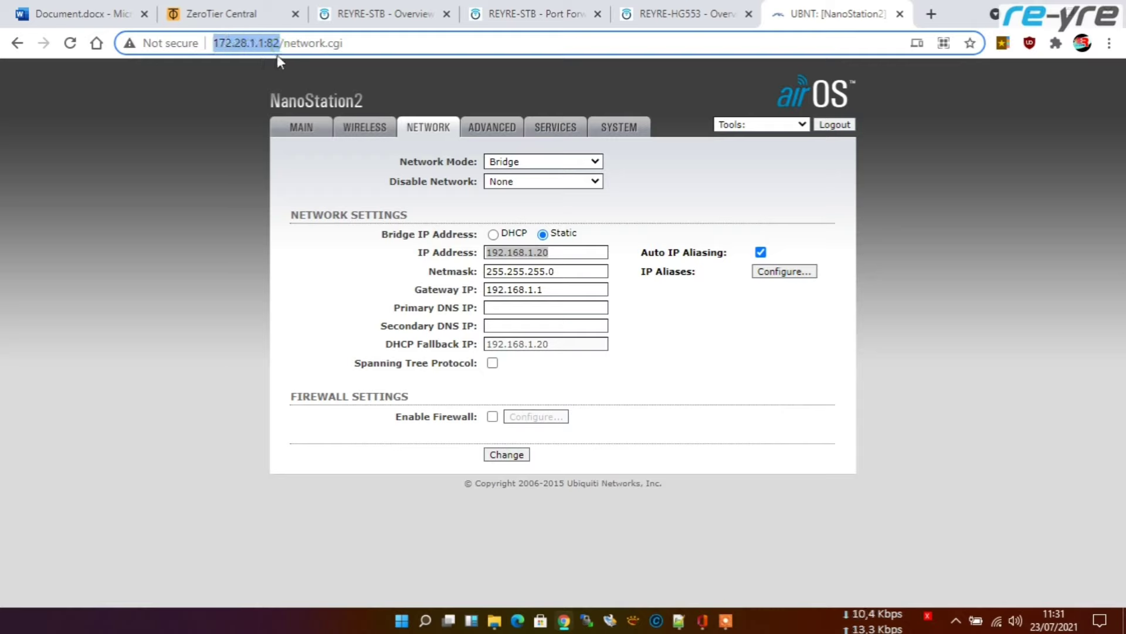
pyautogui.click(309, 44)
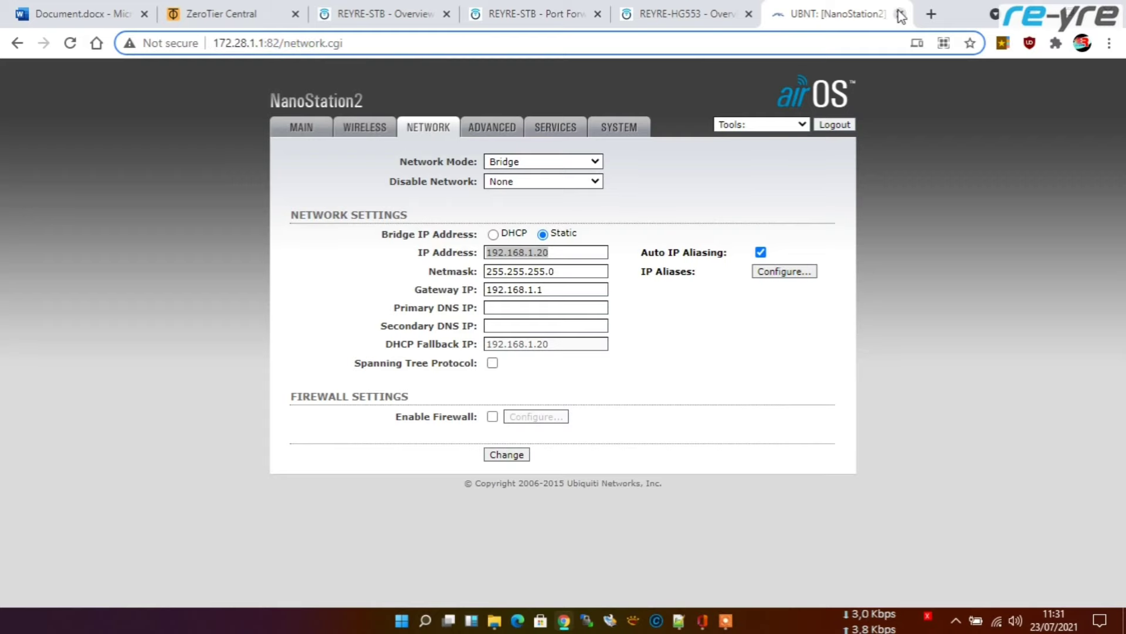
# Step: Close the NanoStation2 and indoor AP pages and return to the REYRE-STB login page
pyautogui.click(900, 14)
pyautogui.click(892, 15)
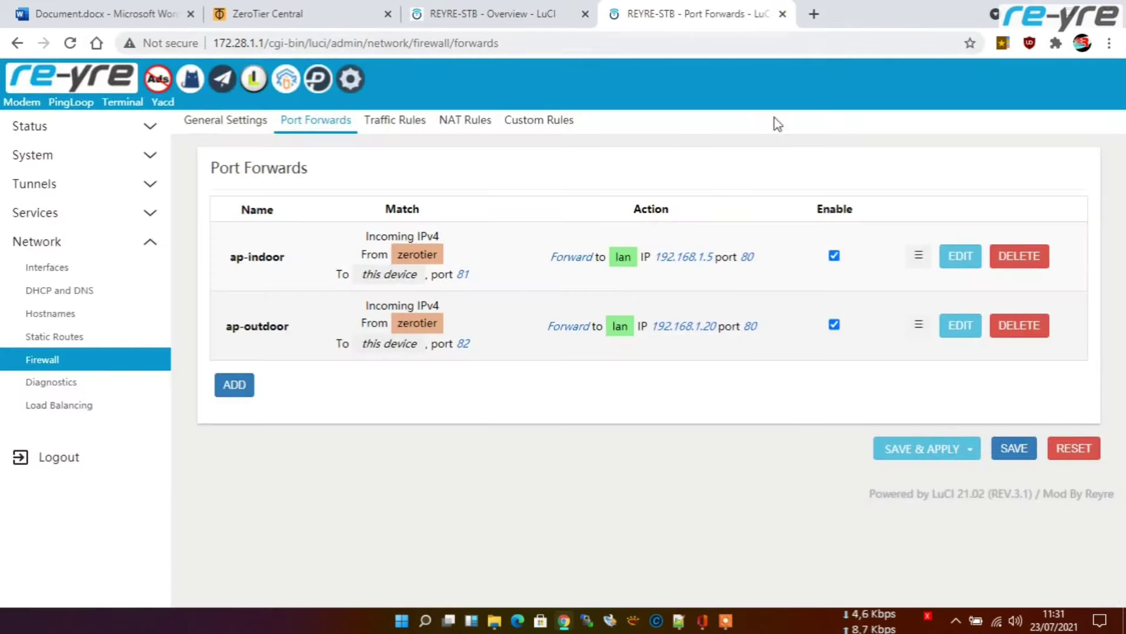
pyautogui.click(66, 73)
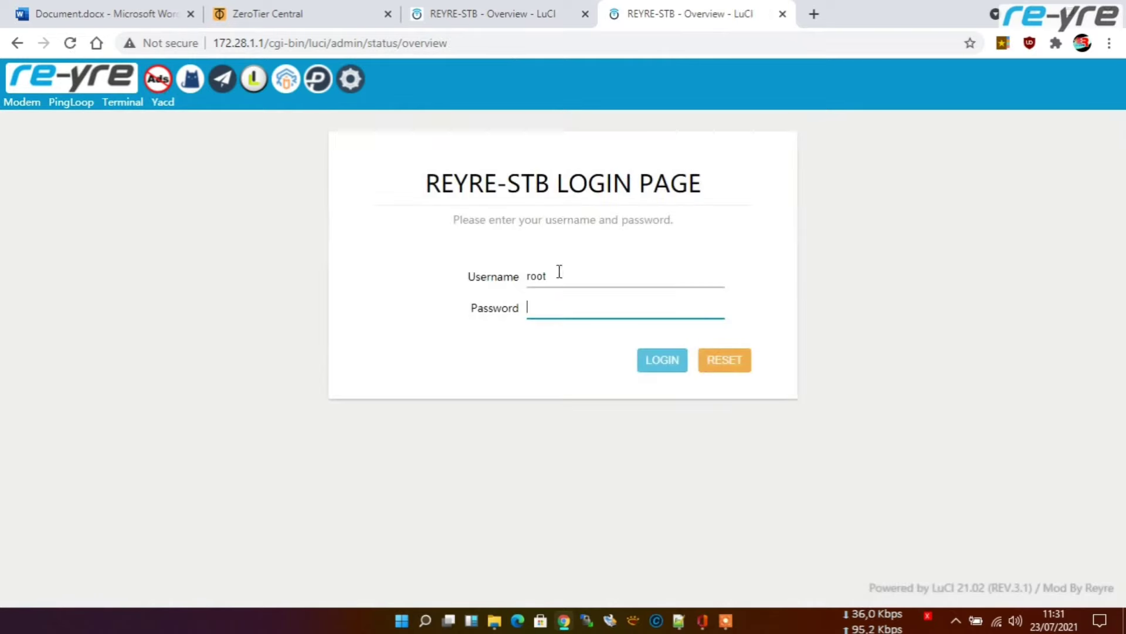